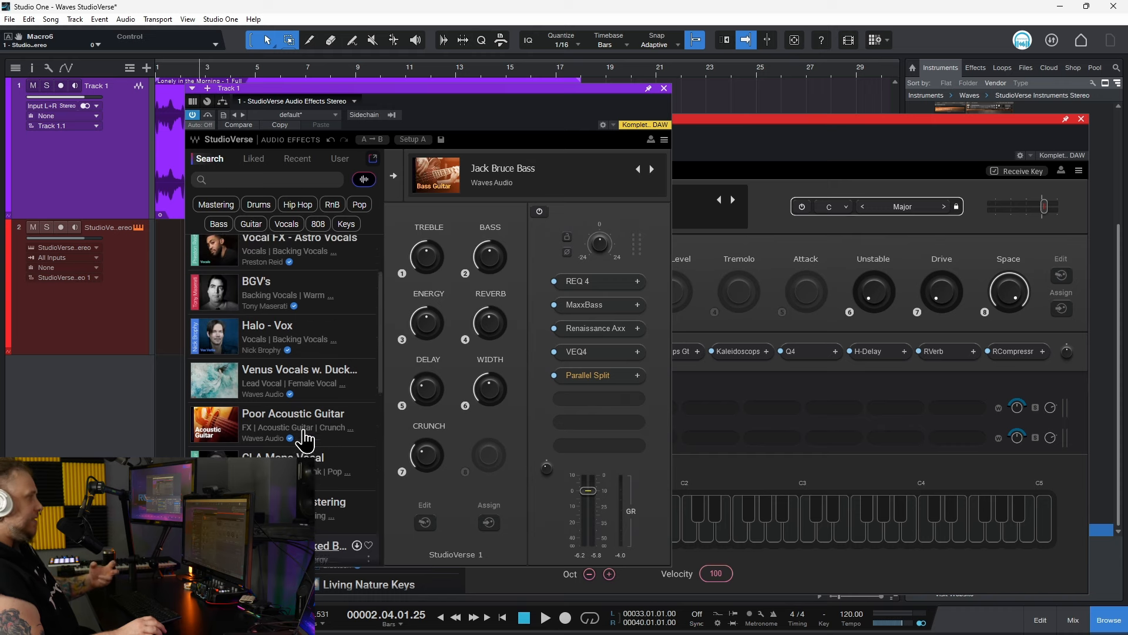
Look through the preset list in StudioVerse Audio Effects and glance at the StudioVerse Instruments window
scroll(297, 378, "down", 7)
scroll(297, 364, "up", 7)
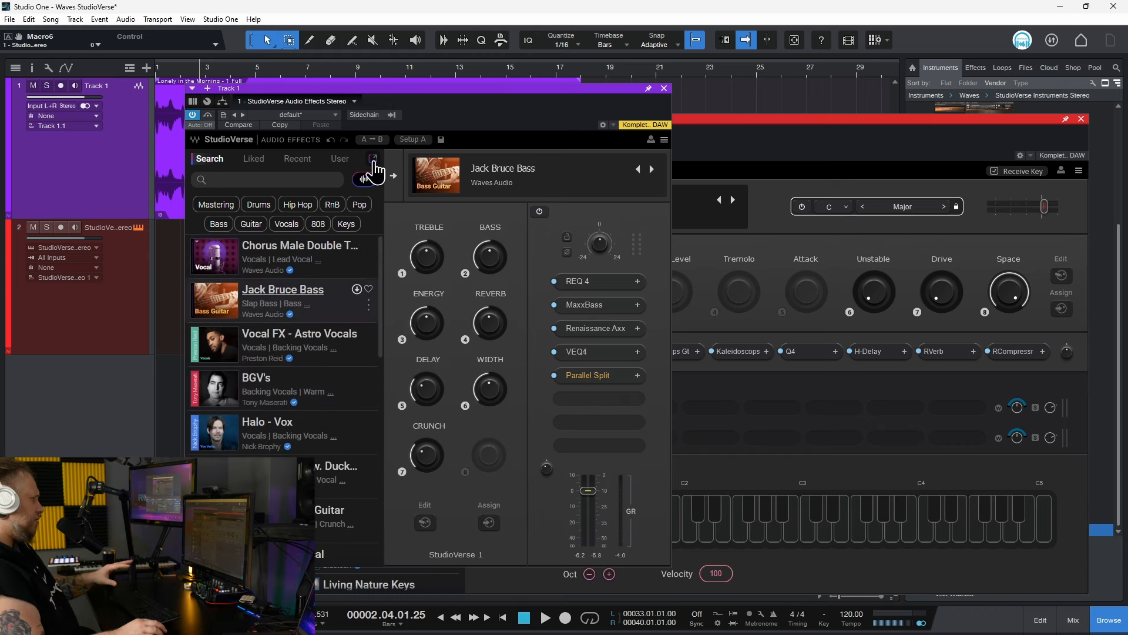
left_click(817, 157)
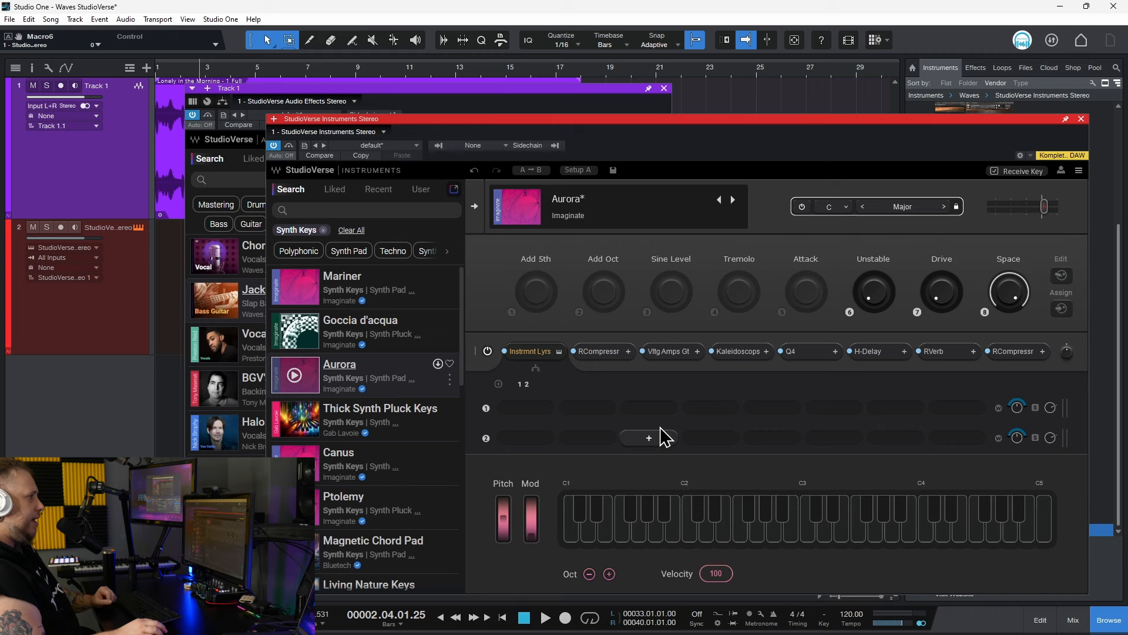
left_click(549, 97)
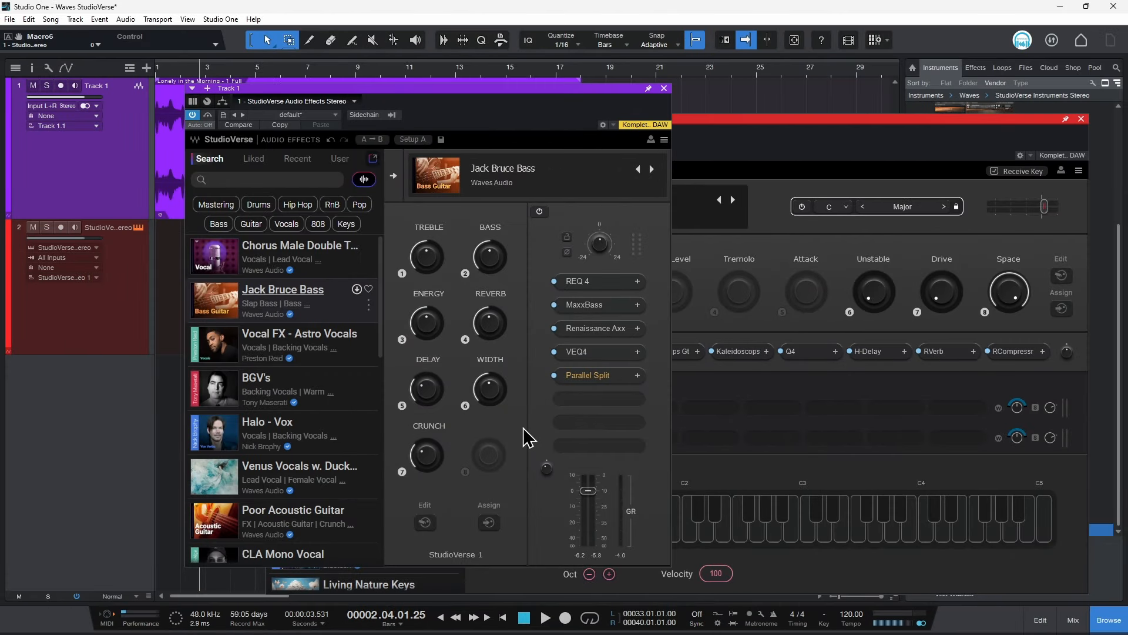
Examine the plug-in categories available for an empty Audio Effects rack slot, including the VST3 vendors and the Plugin Alliance list
left_click(600, 398)
scroll(608, 476, "down", 1)
left_click(573, 454)
scroll(629, 503, "down", 10)
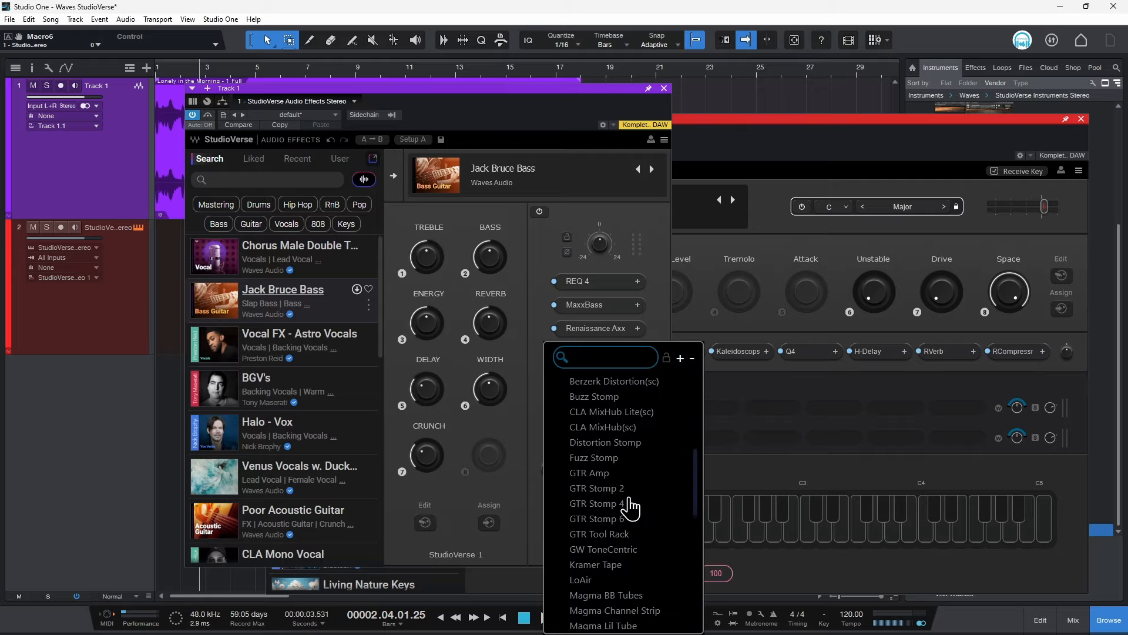
scroll(630, 499, "up", 10)
left_click(582, 454)
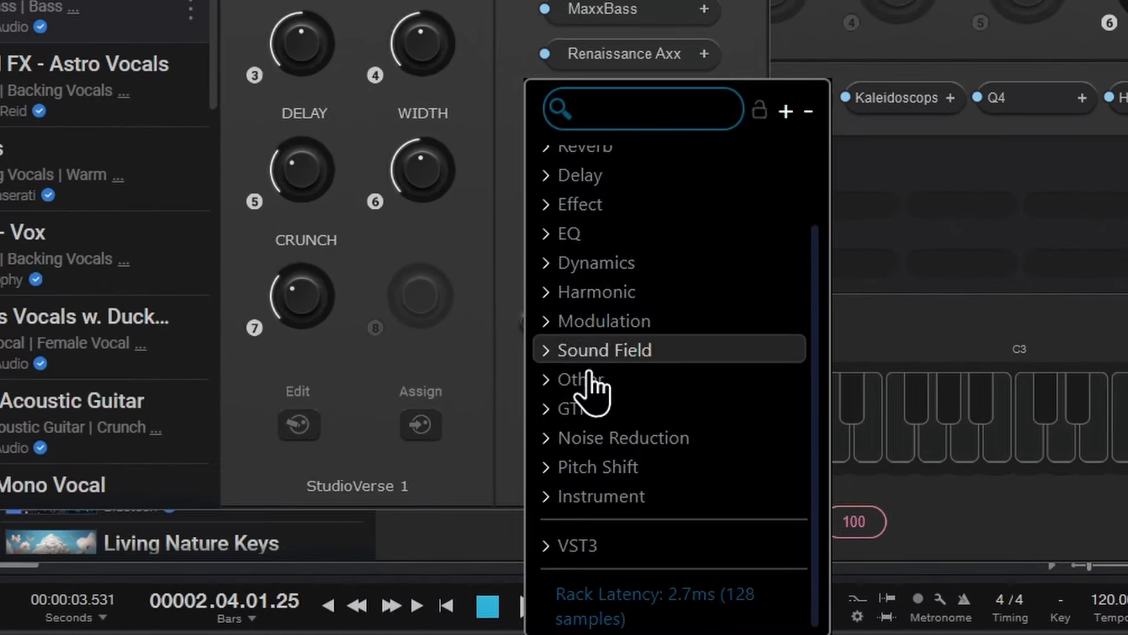
left_click(582, 546)
scroll(624, 396, "down", 8)
scroll(623, 400, "up", 4)
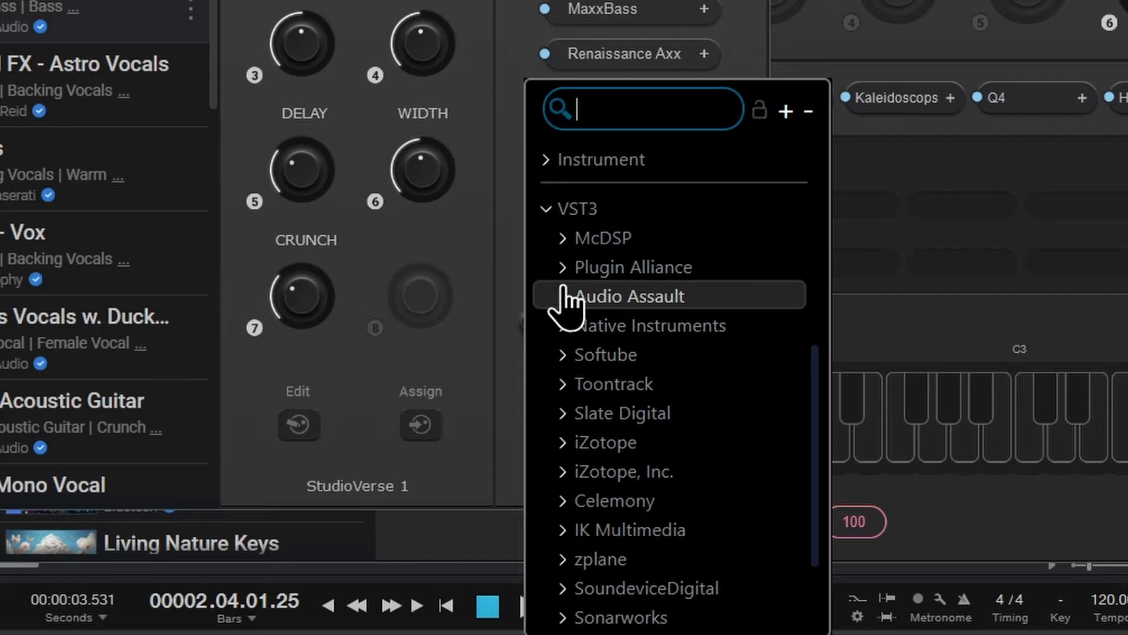
left_click(588, 267)
scroll(647, 447, "down", 4)
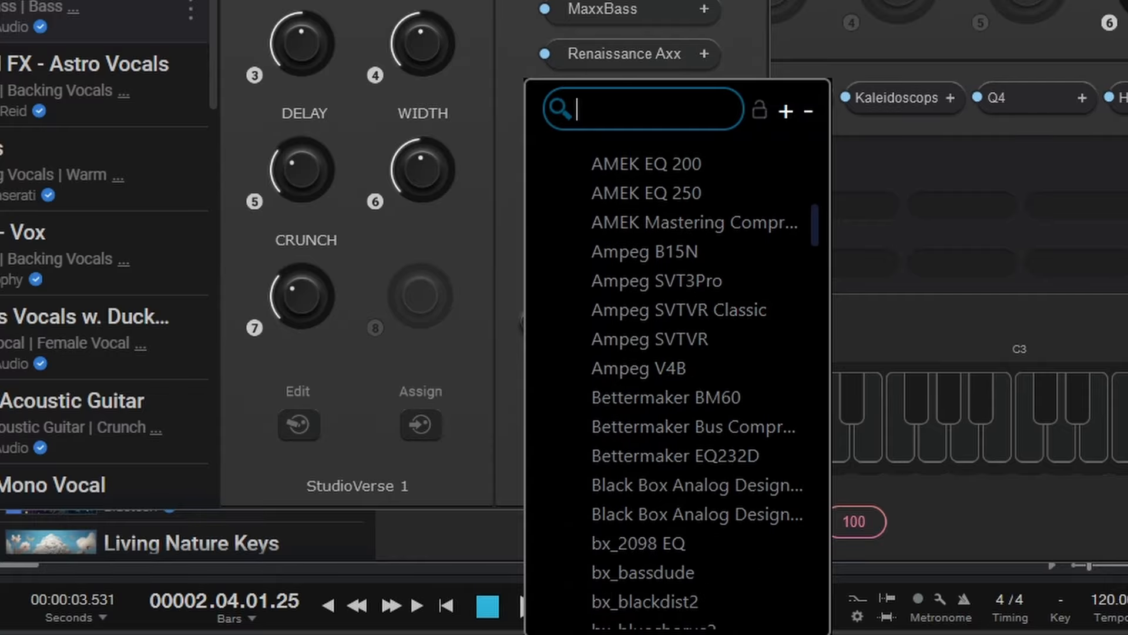
left_click(564, 13)
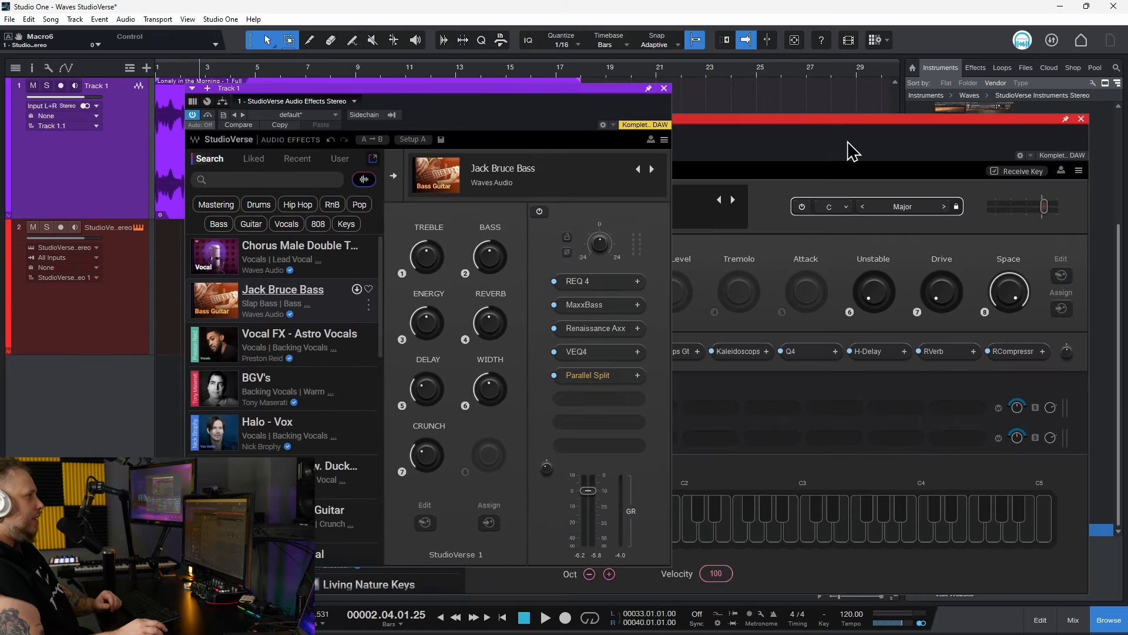
Bring StudioVerse Instruments to the front and check the plug-in choices for an empty slot in layer 1
left_click(852, 151)
left_click(383, 94)
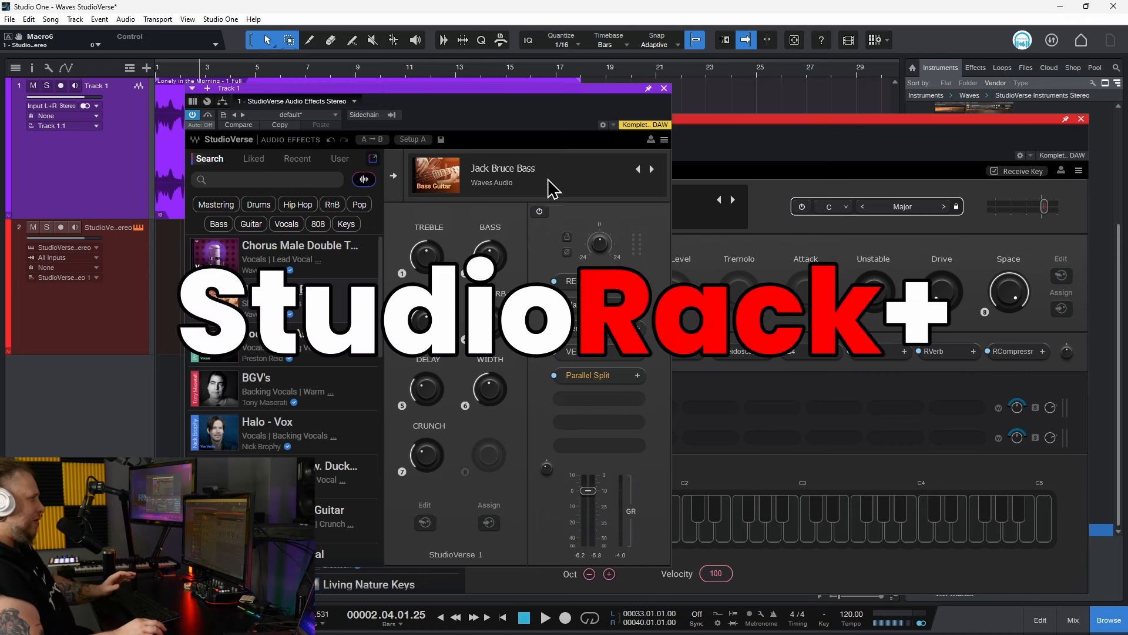
left_click(787, 166)
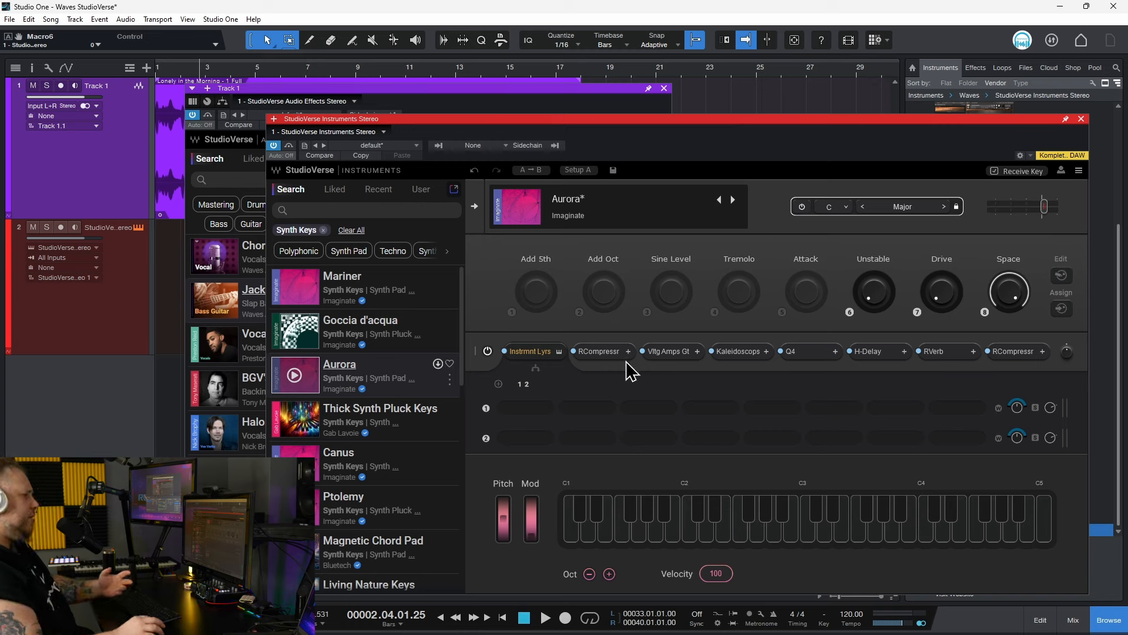
left_click(580, 411)
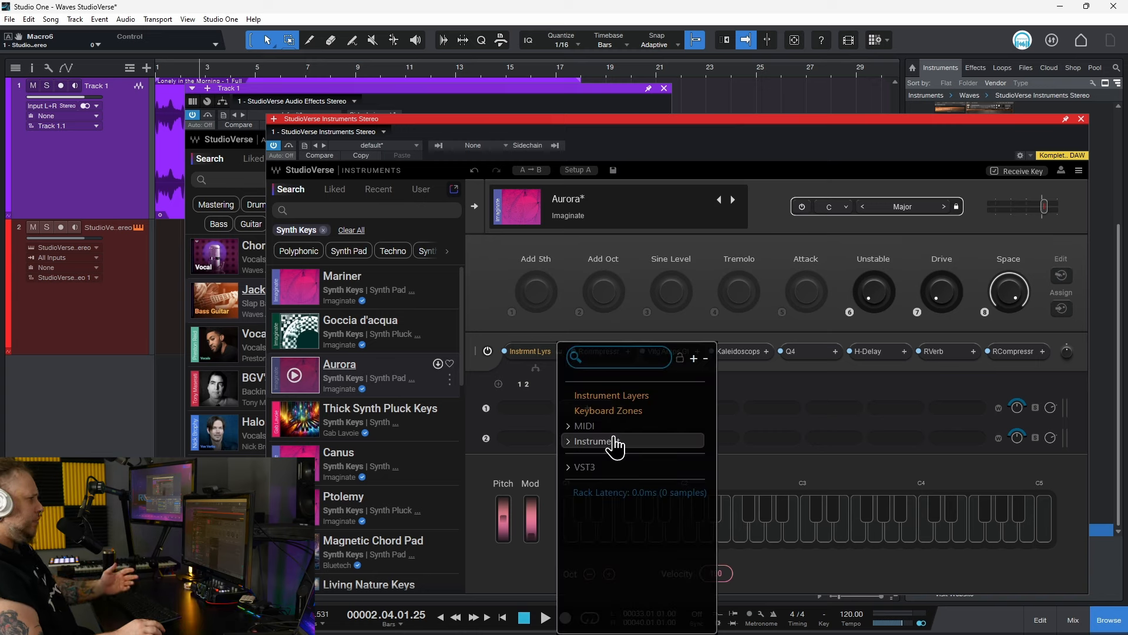
left_click(606, 442)
left_click(806, 438)
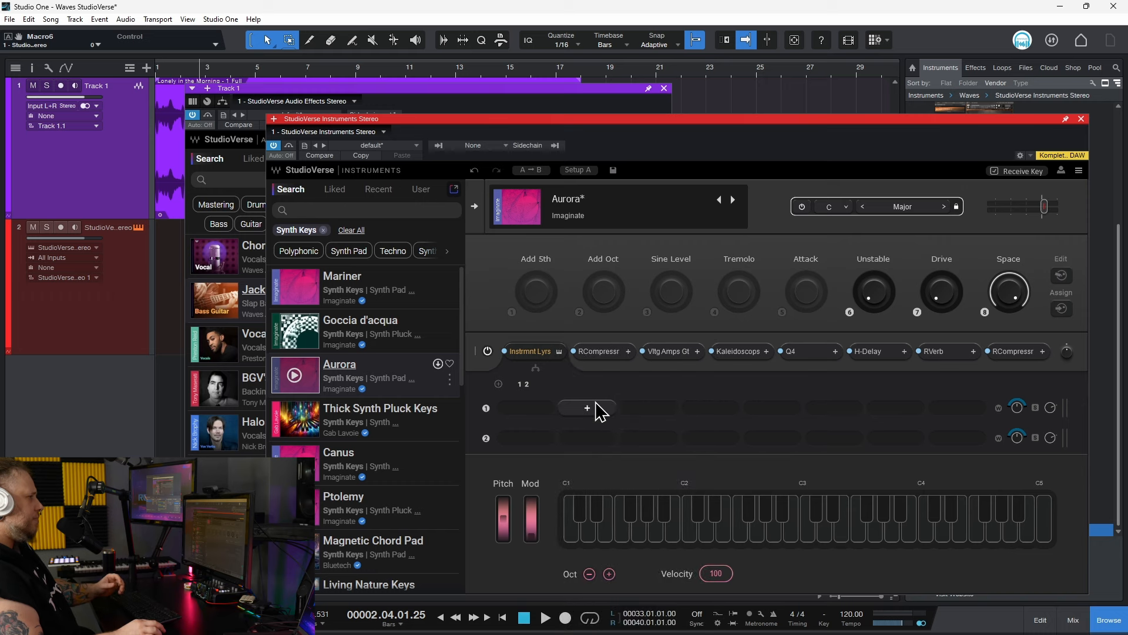
left_click(587, 408)
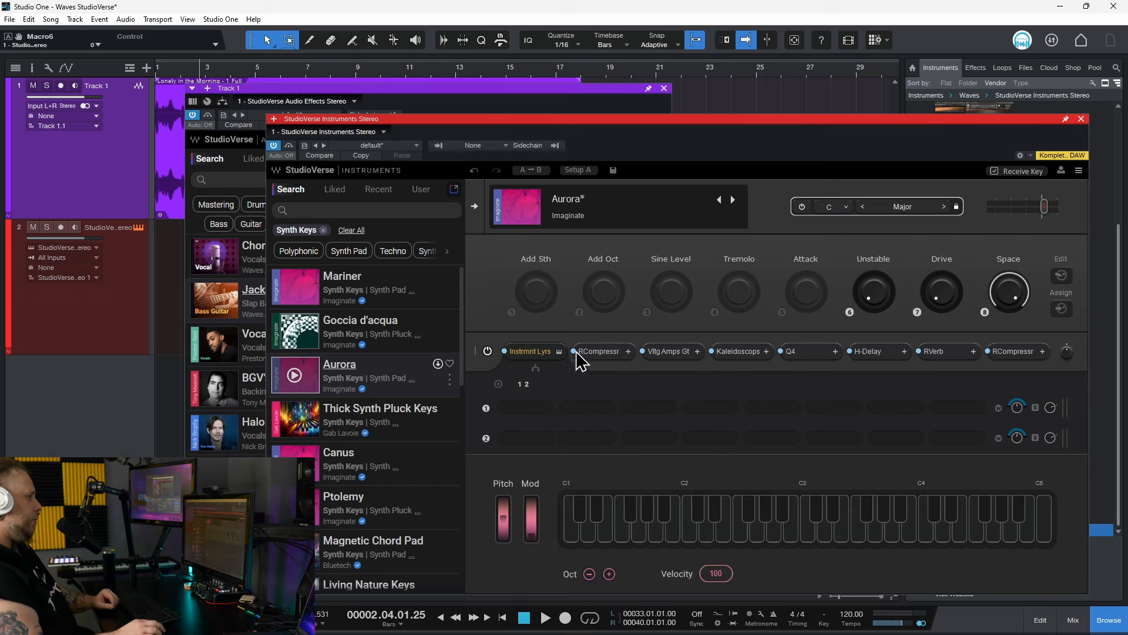
Remove the Instrument Layers plug-in from the first slot of the StudioVerse Instruments rack
left_click(531, 352)
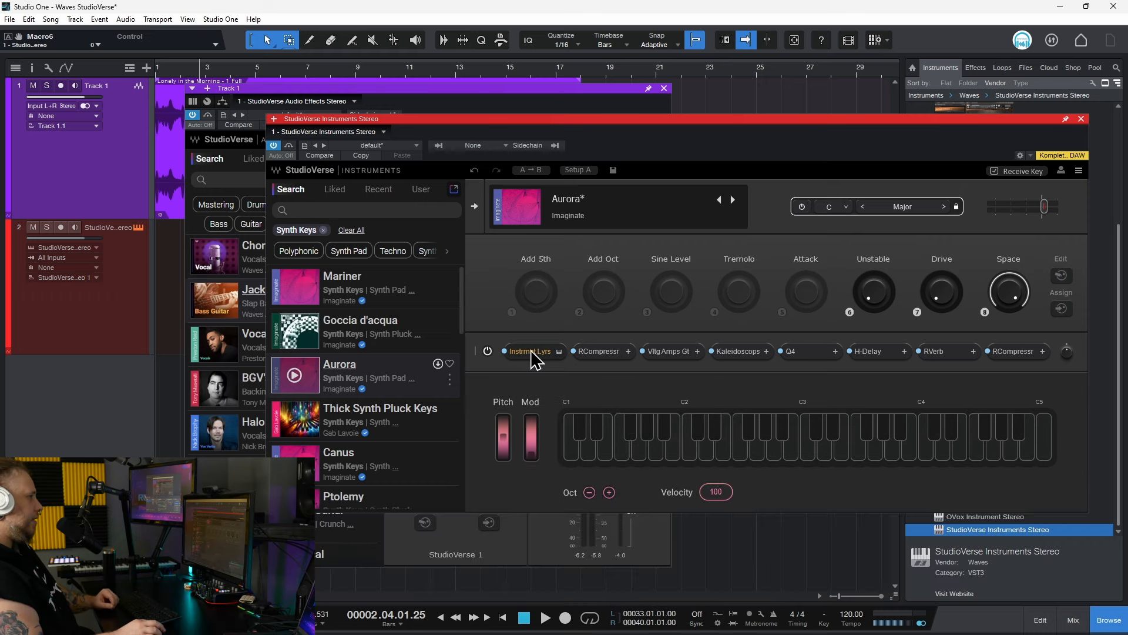
right_click(548, 354)
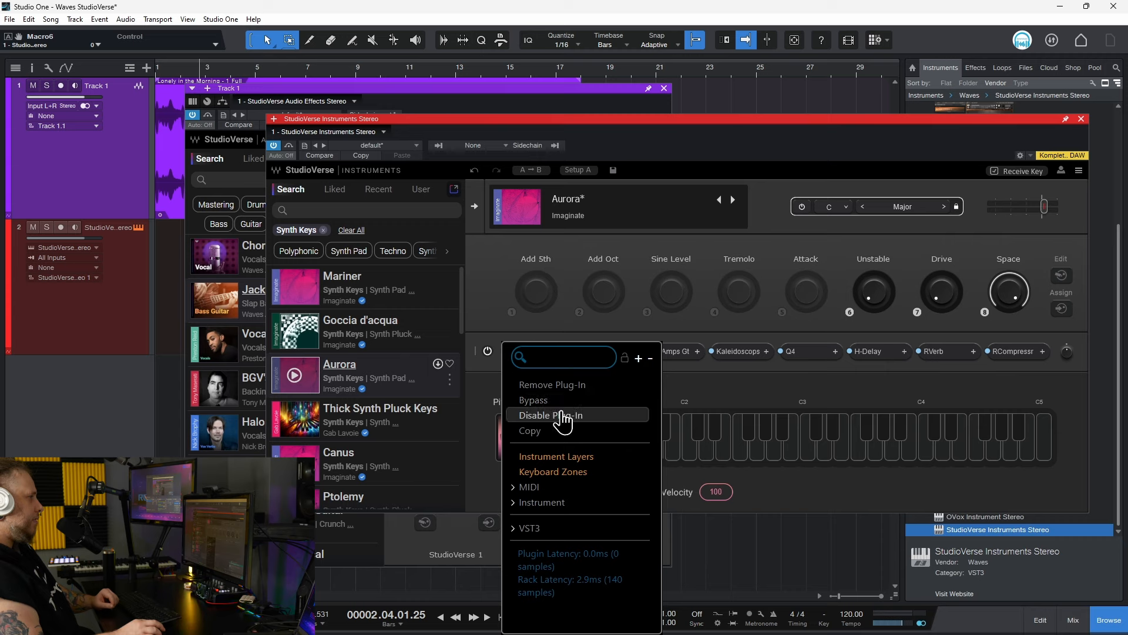
left_click(552, 385)
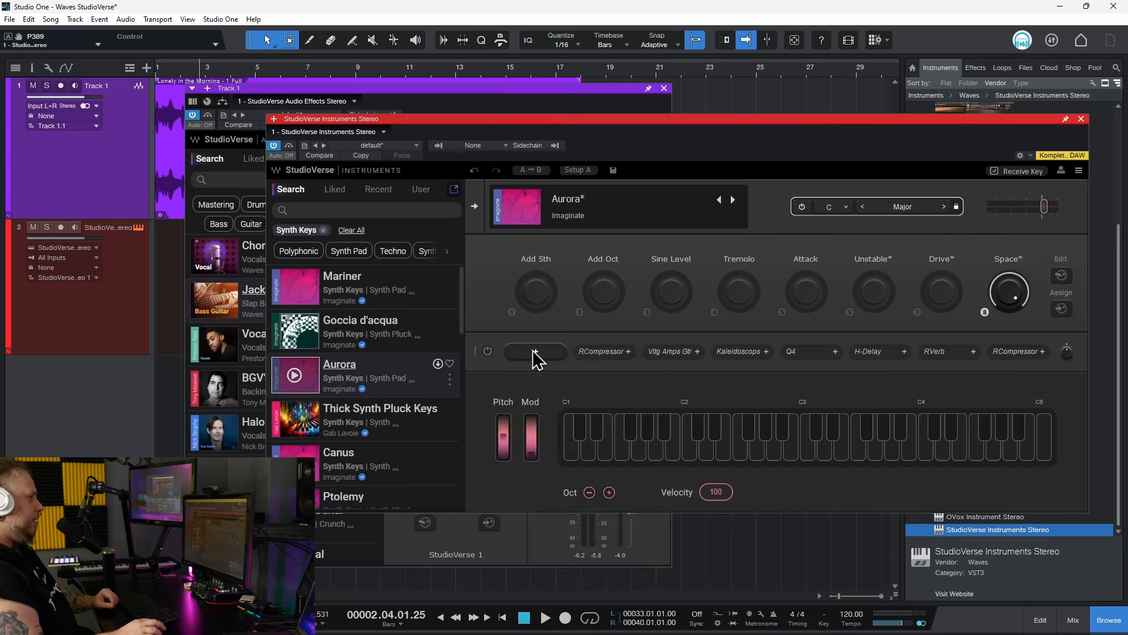
Examine the instruments offered for the empty first rack slot, including the Waves list and the VST3 Native Instruments and Toontrack entries
left_click(537, 357)
left_click(539, 442)
scroll(558, 470, "down", 2)
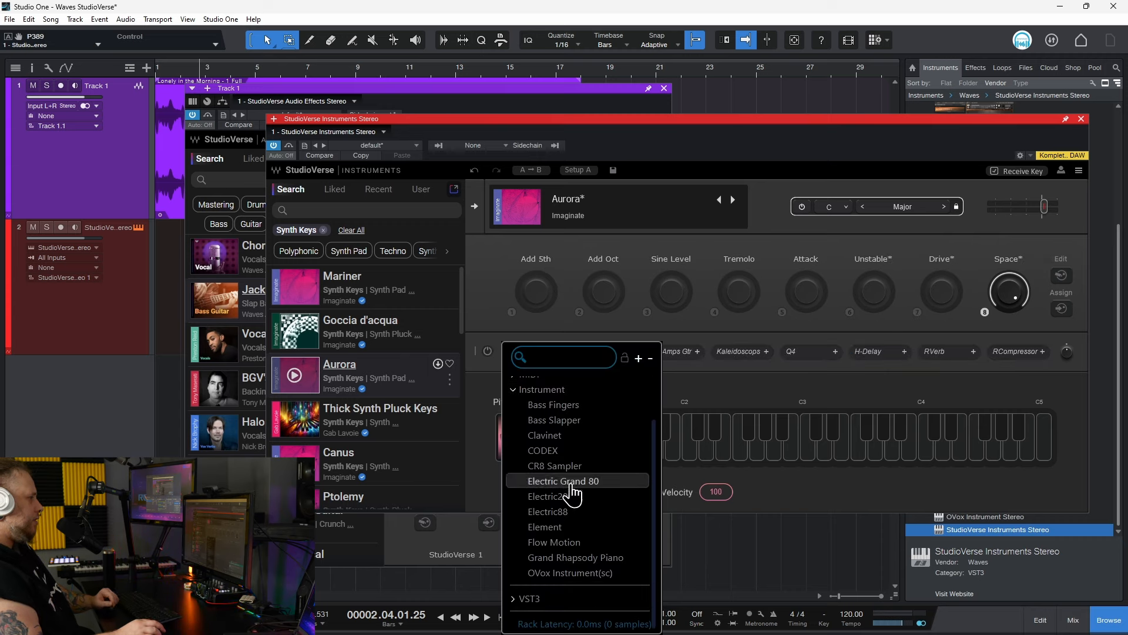
left_click(529, 598)
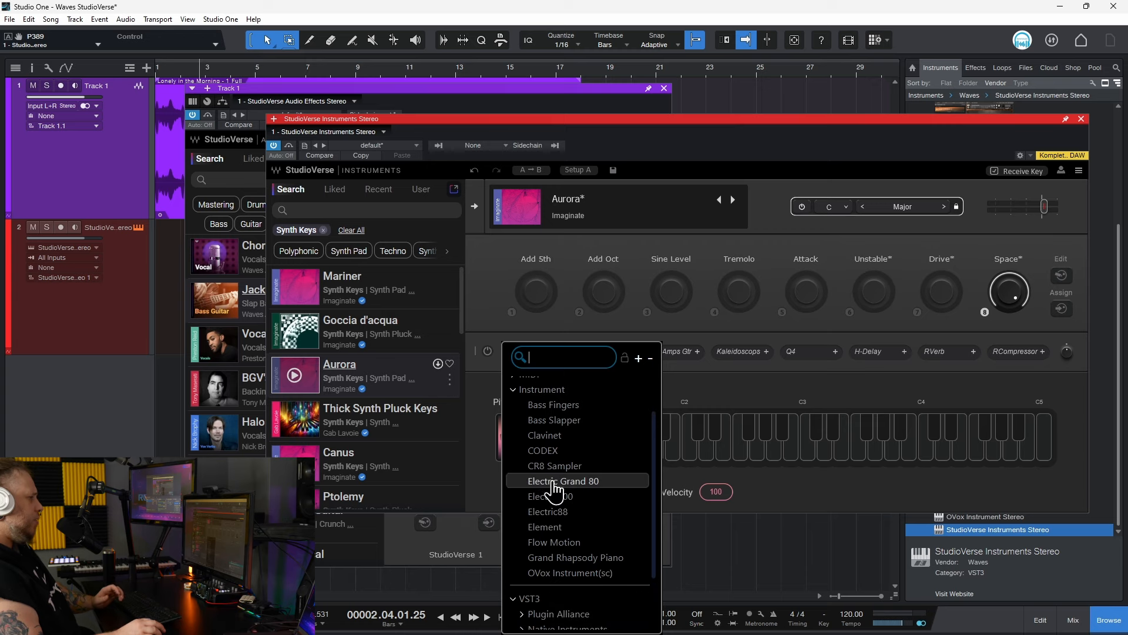
scroll(552, 485, "down", 3)
left_click(530, 584)
left_click(554, 538)
scroll(554, 521, "down", 2)
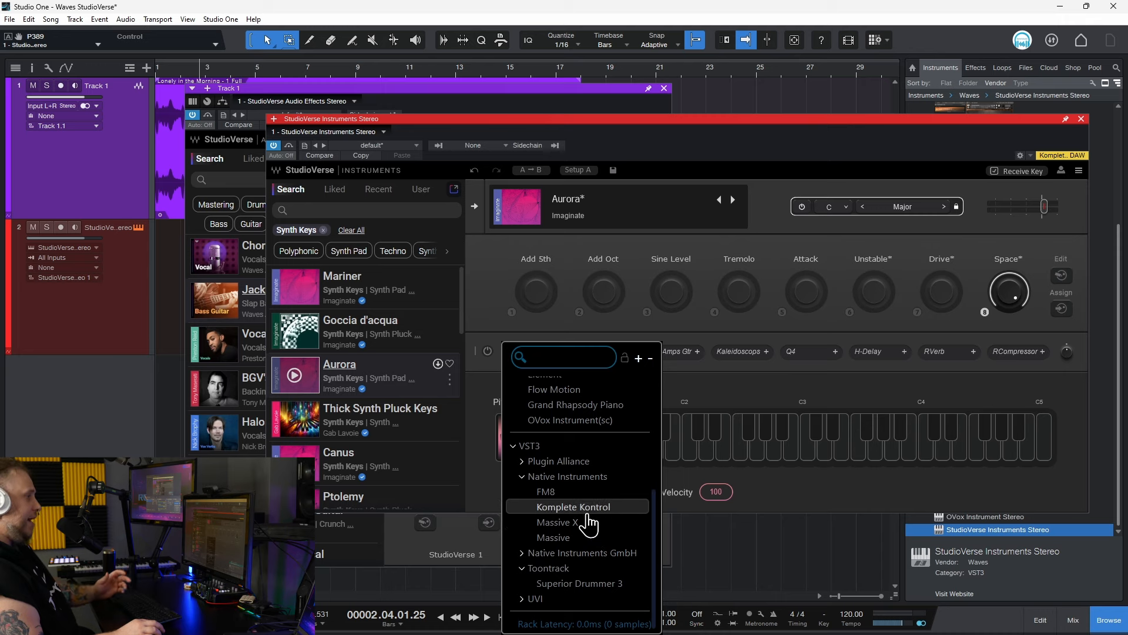
left_click(741, 403)
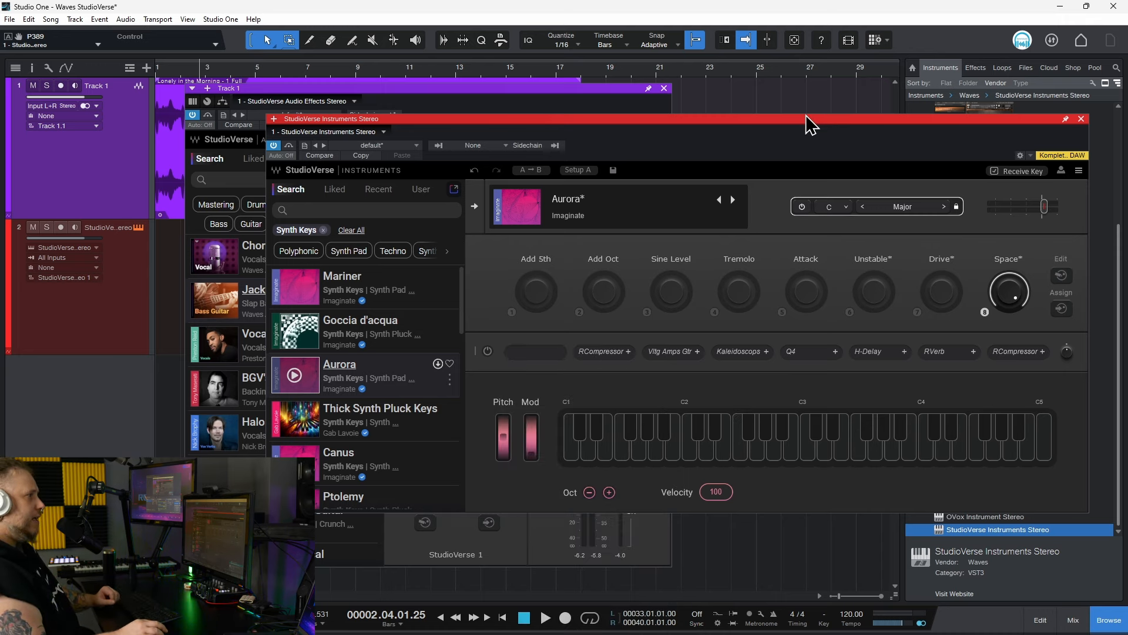
Close the StudioVerse Instruments window and move the Audio Effects window clear of the Track 1 clips
left_click_drag(805, 119, 821, 128)
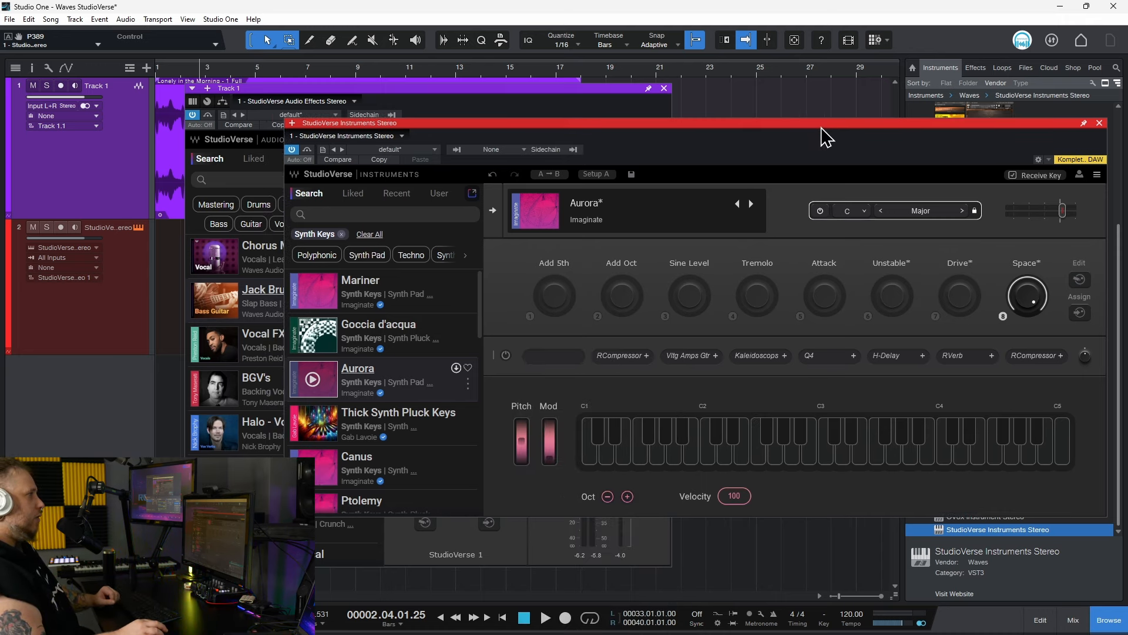
left_click(1100, 124)
left_click_drag(456, 94, 735, 118)
Place the playhead at bar 33 and play the start of the guitar clip with StudioVerse Audio Effects turned off
scroll(573, 80, "down", 3)
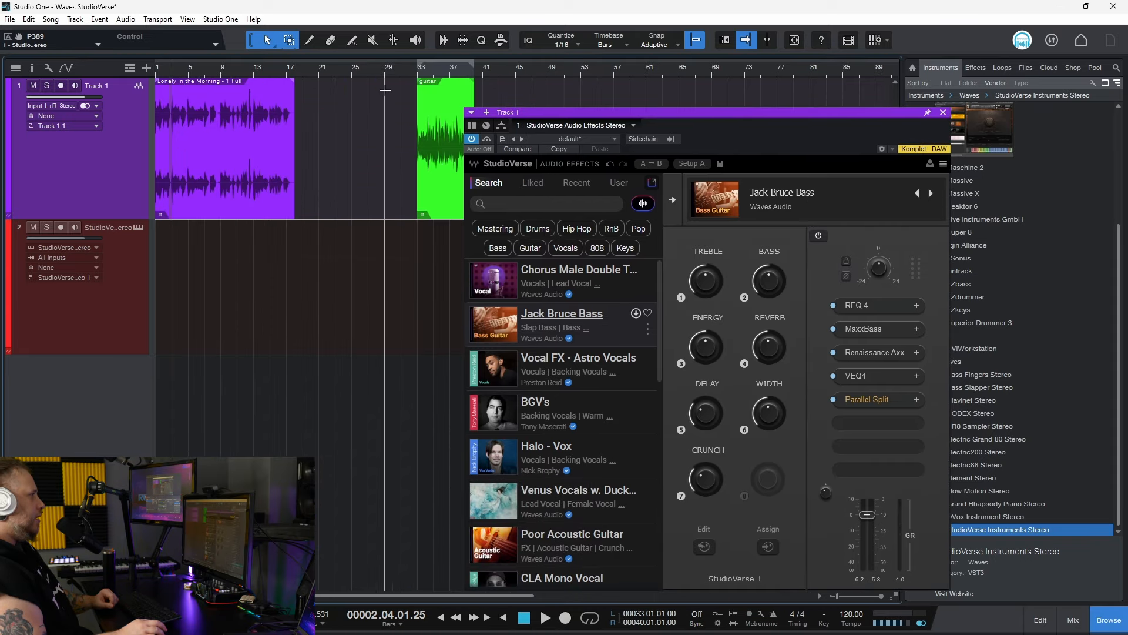
left_click(421, 75)
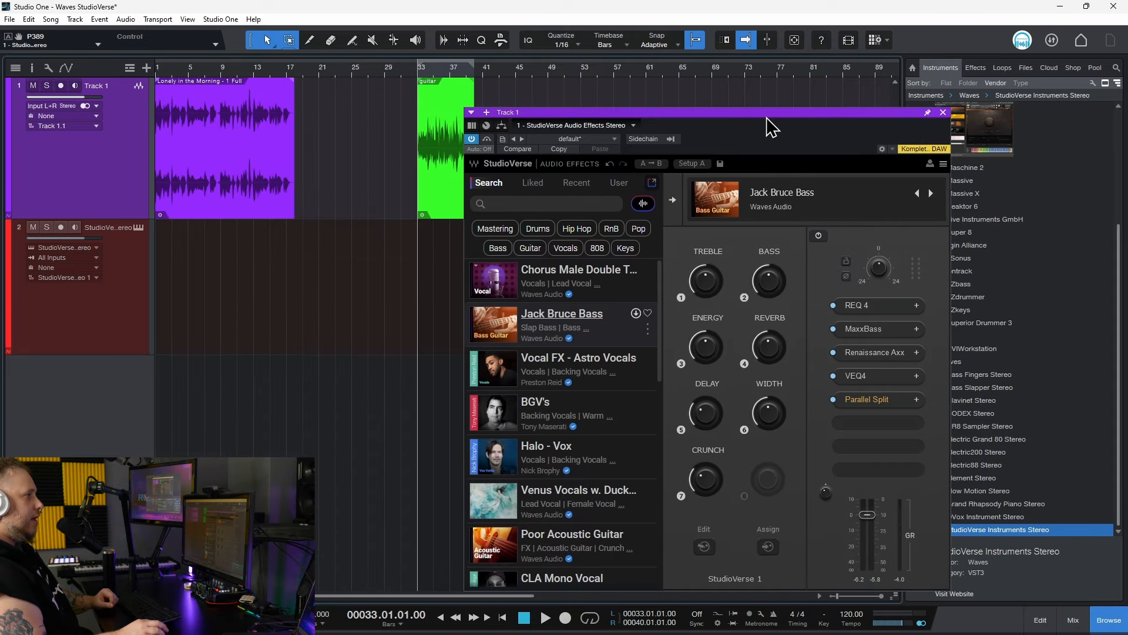
left_click_drag(767, 117, 777, 112)
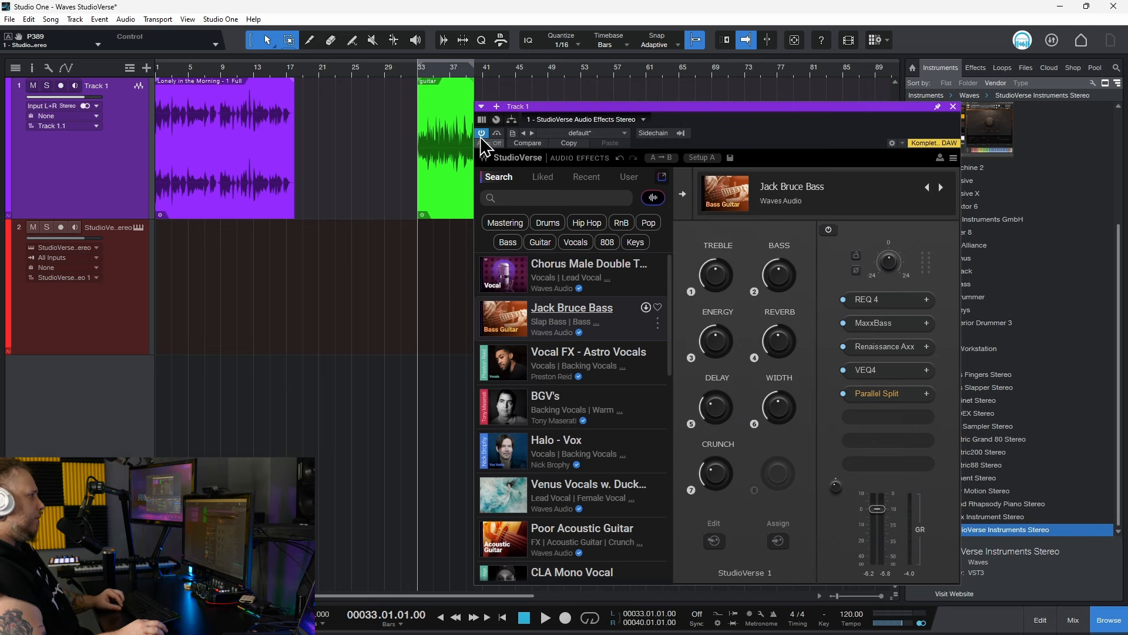
key("space")
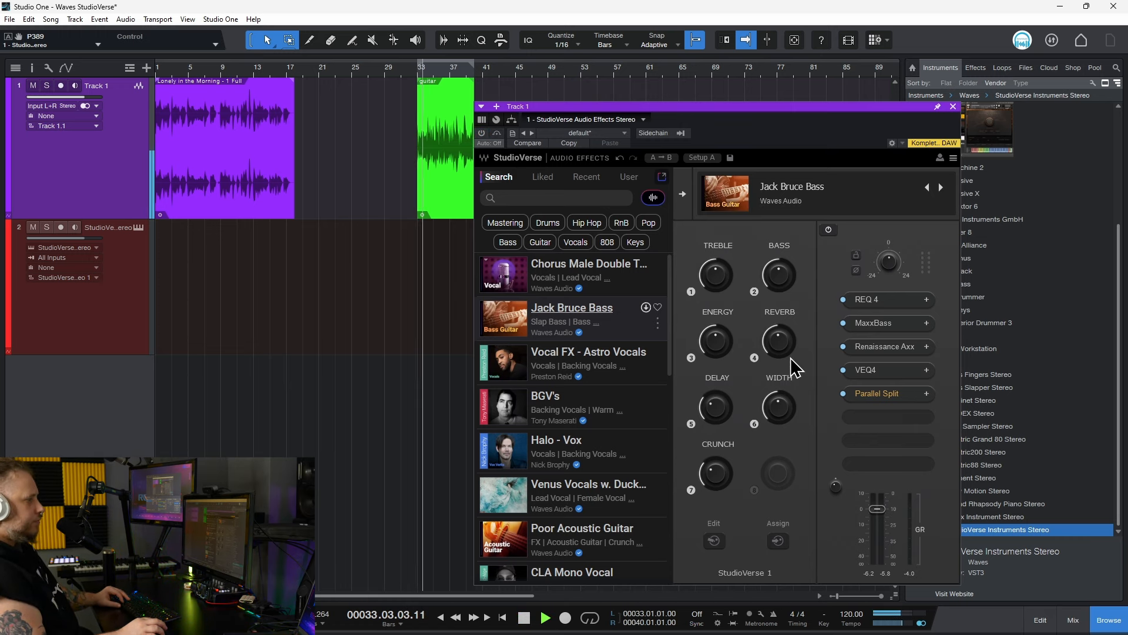
key("space")
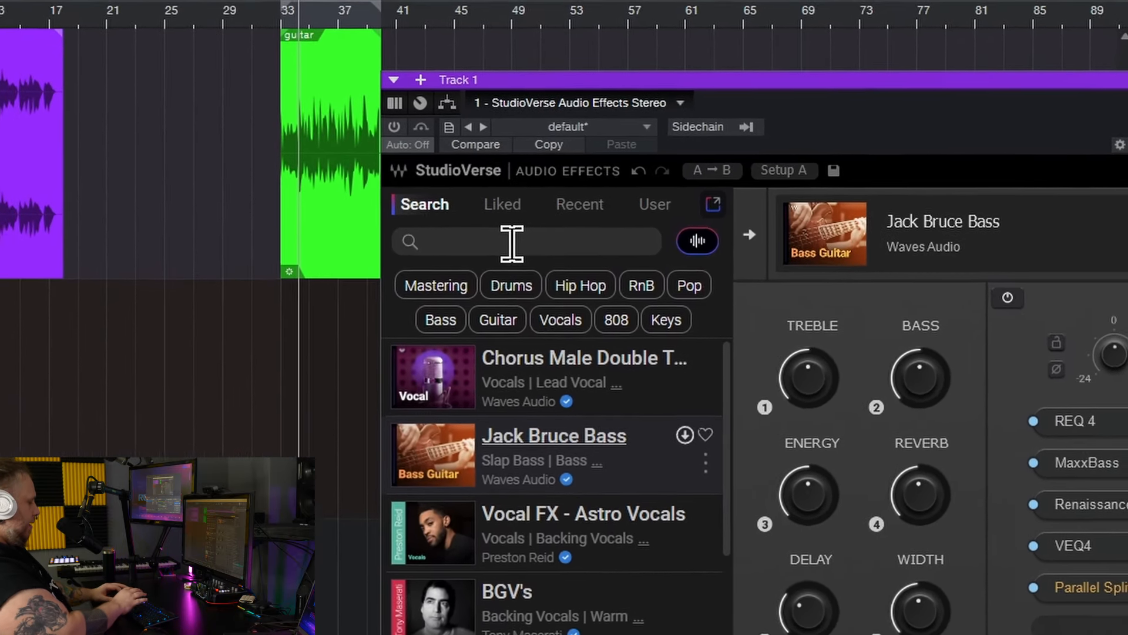
Search the Audio Effects presets for "guitar" and filter them by the Electric Guitar tag
left_click(511, 243)
type("guitar")
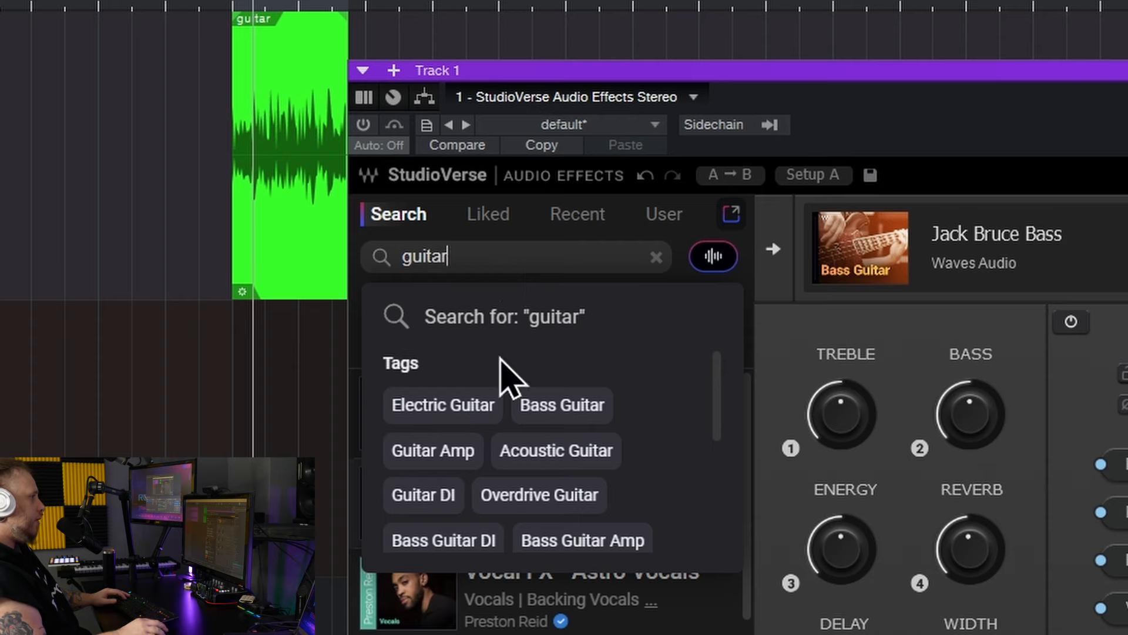
left_click(415, 411)
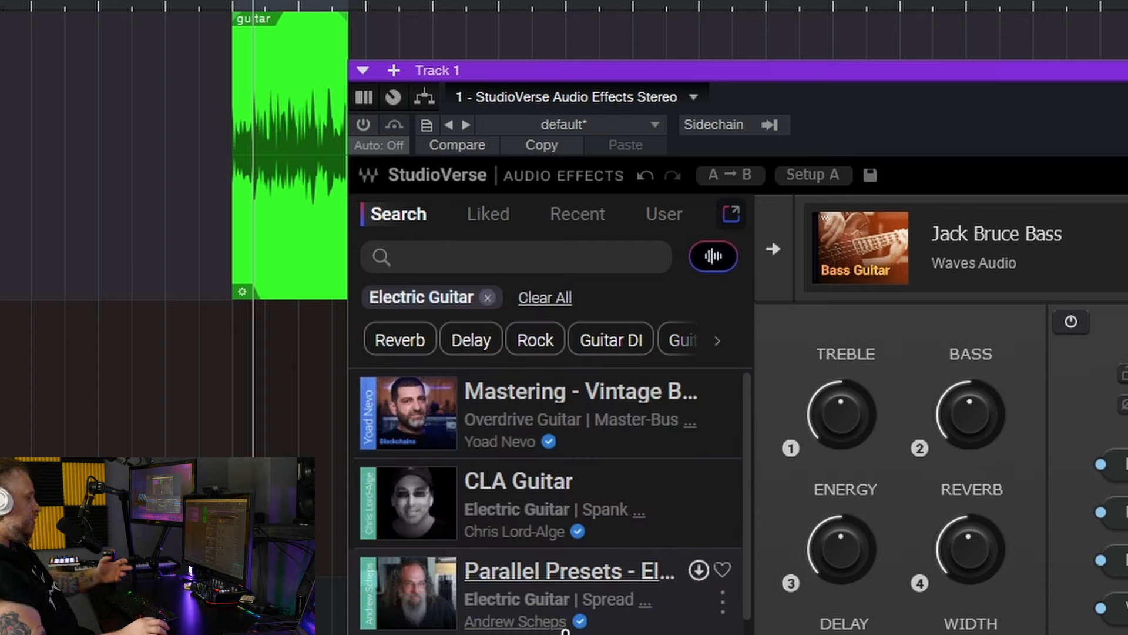
Load the Essential - Electric Guitar preset from the filtered list and open the REQ 4 plug-in in its chain
scroll(565, 631, "down", 5)
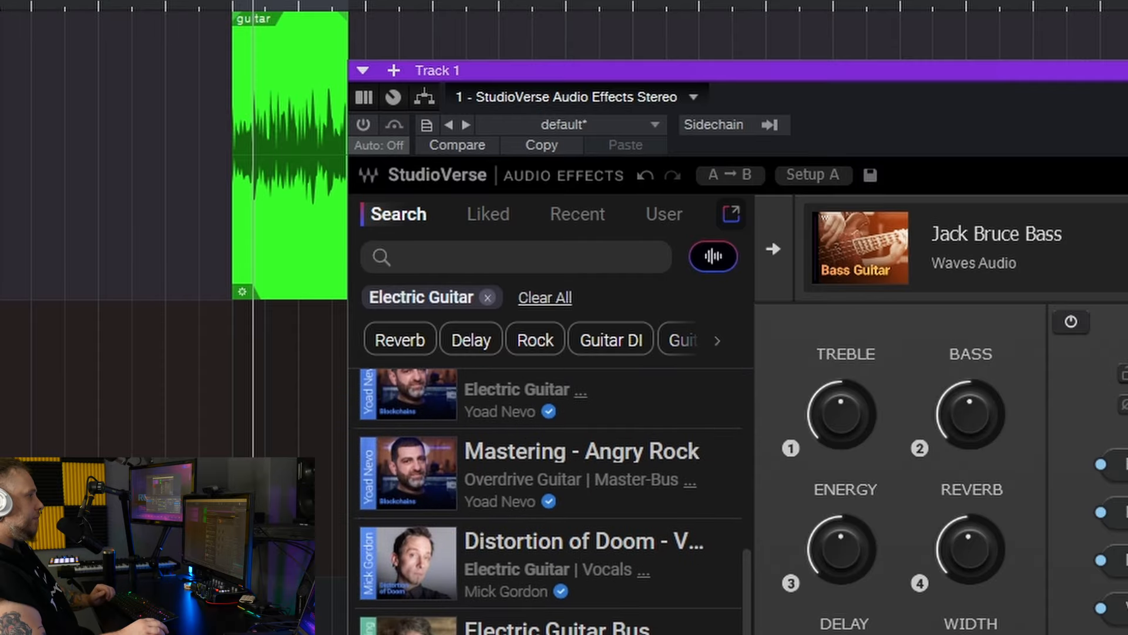
scroll(597, 572, "down", 4)
scroll(597, 572, "up", 8)
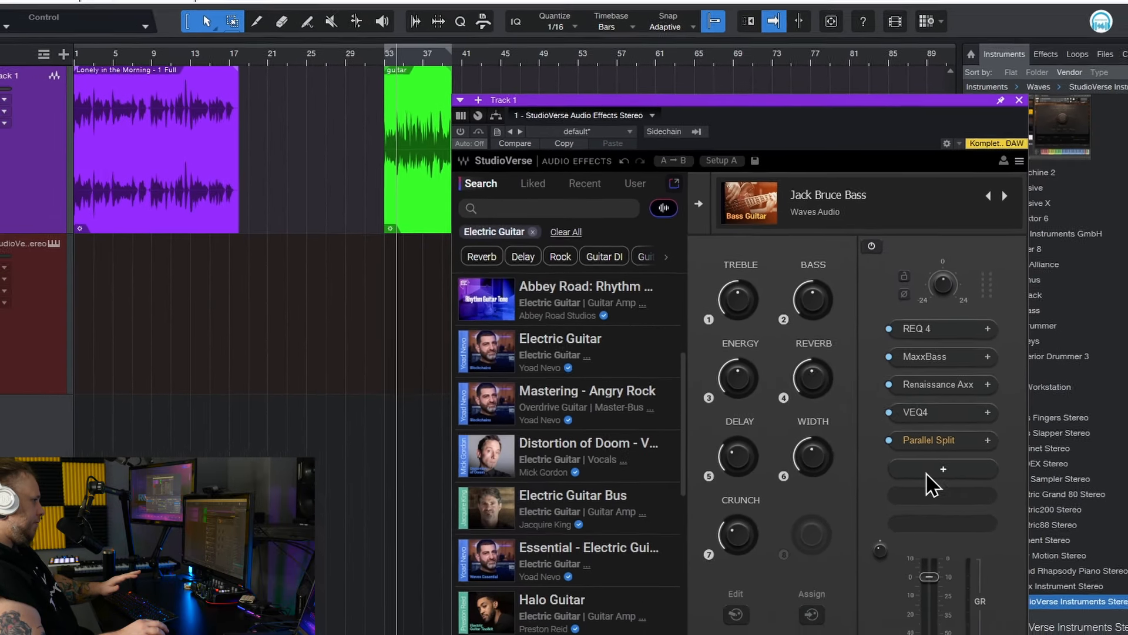
left_click(1052, 579)
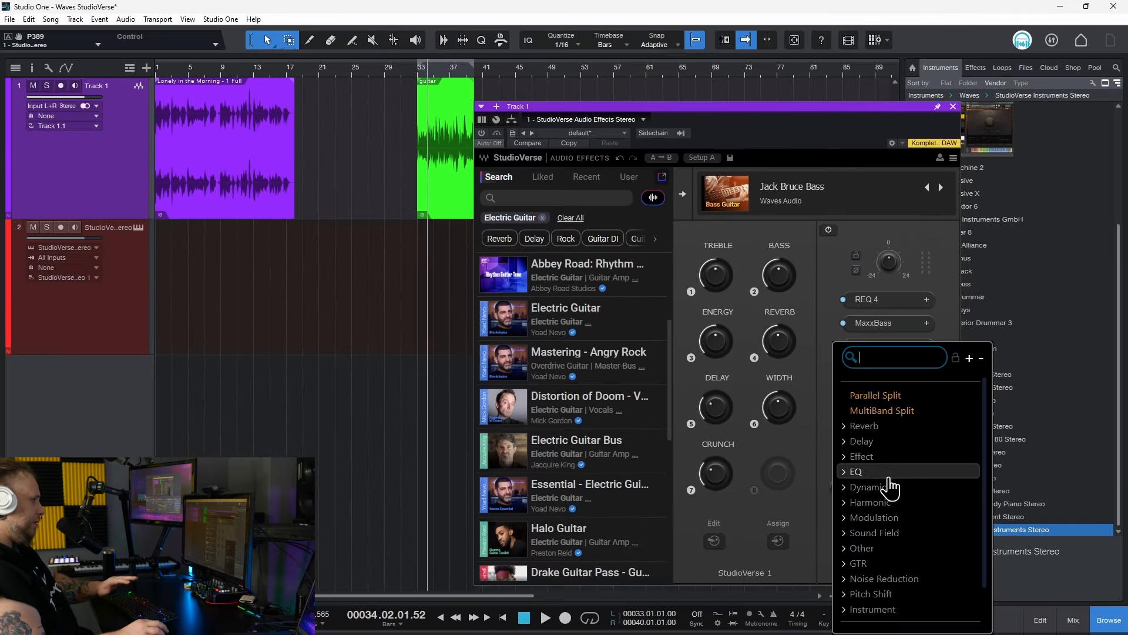
left_click(784, 367)
scroll(549, 326, "down", 2)
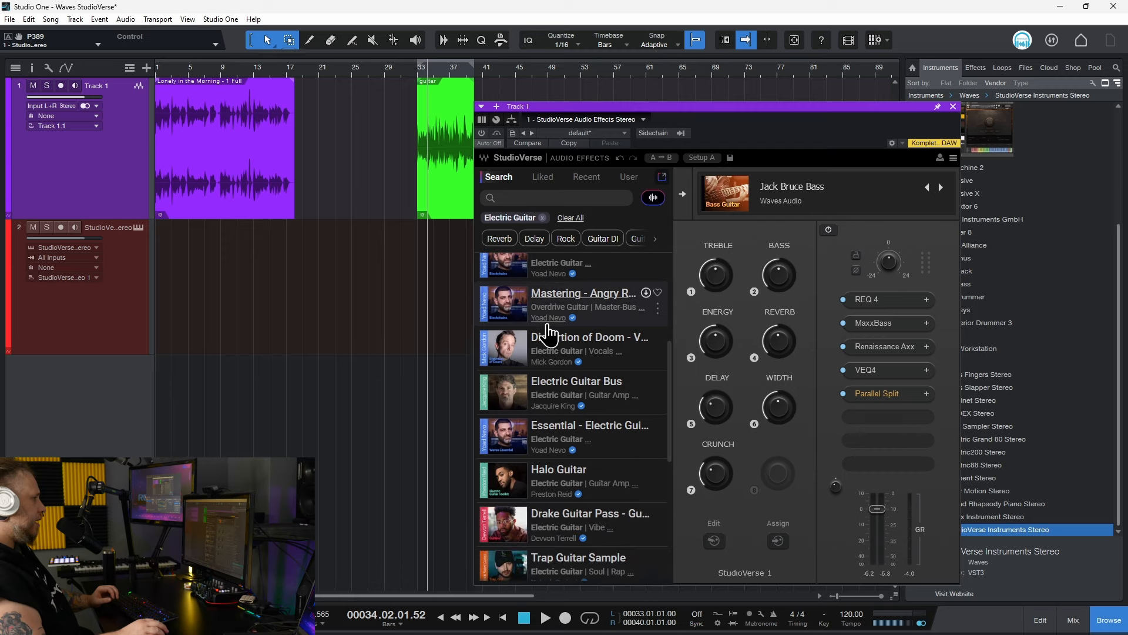
scroll(582, 411, "down", 1)
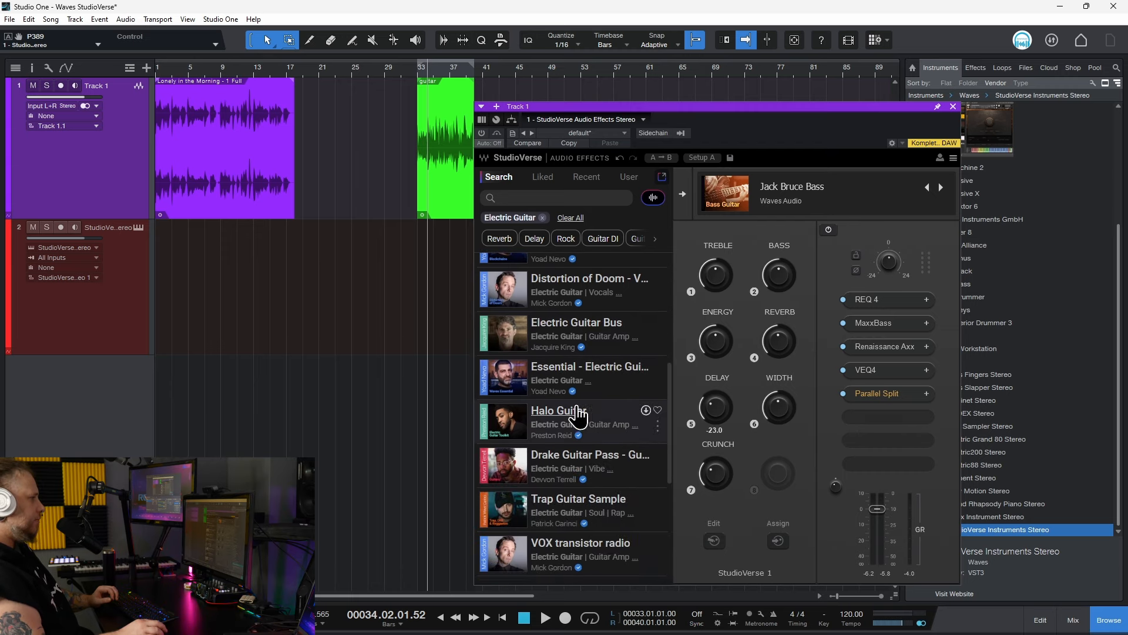
left_click(597, 373)
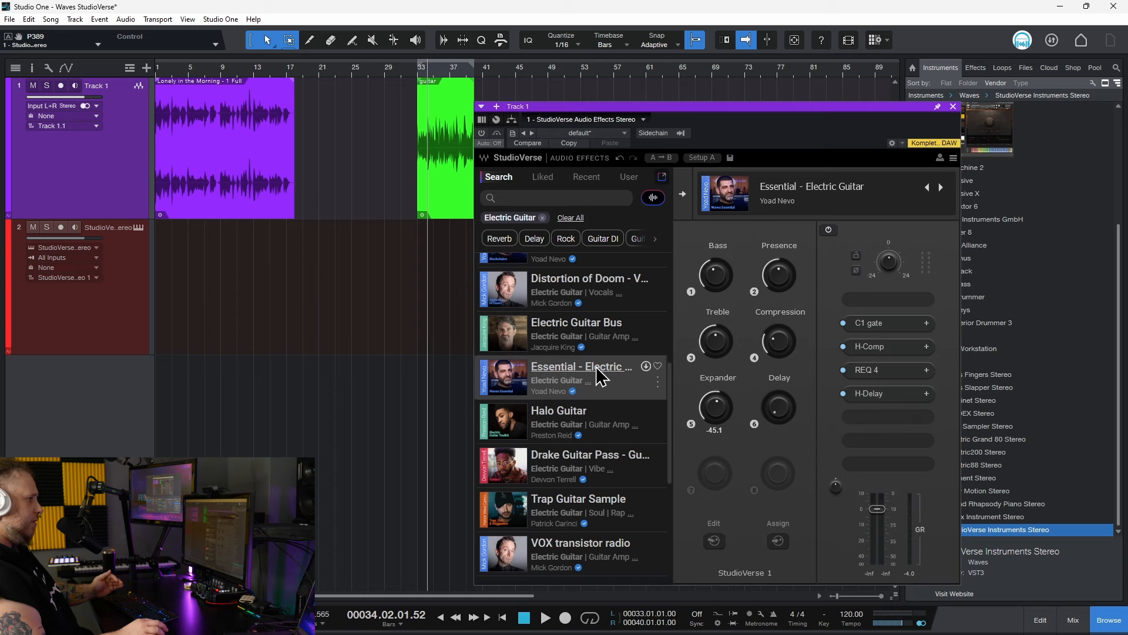
left_click(880, 373)
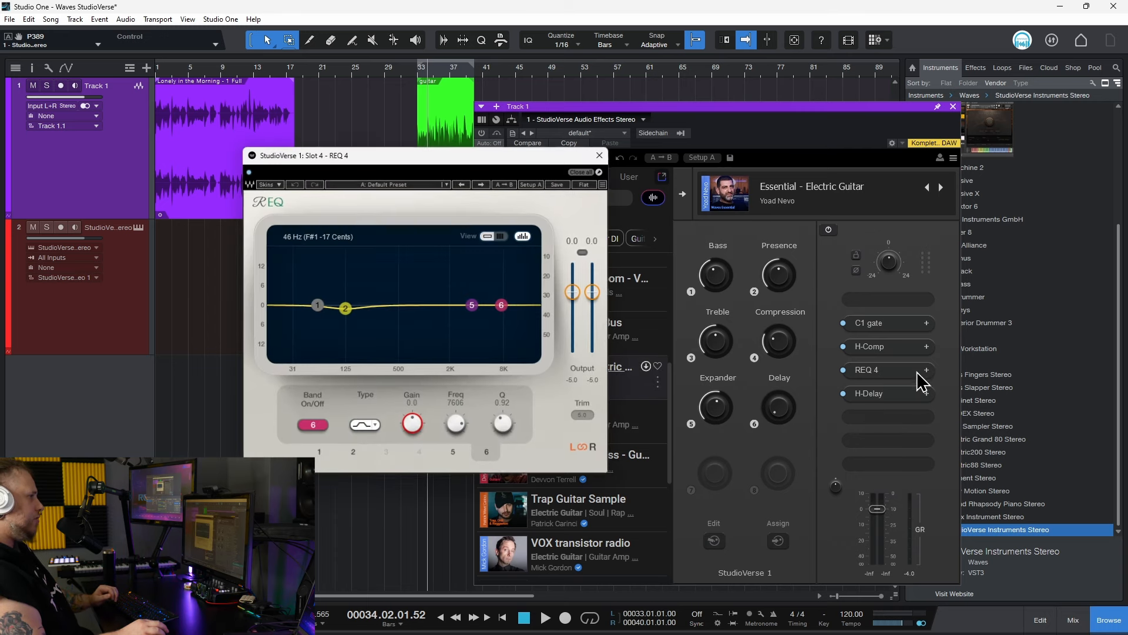
Close the REQ 4 plug-in and load the GTR metal hell preset from the Electric Guitar list
left_click(605, 160)
scroll(588, 329, "down", 4)
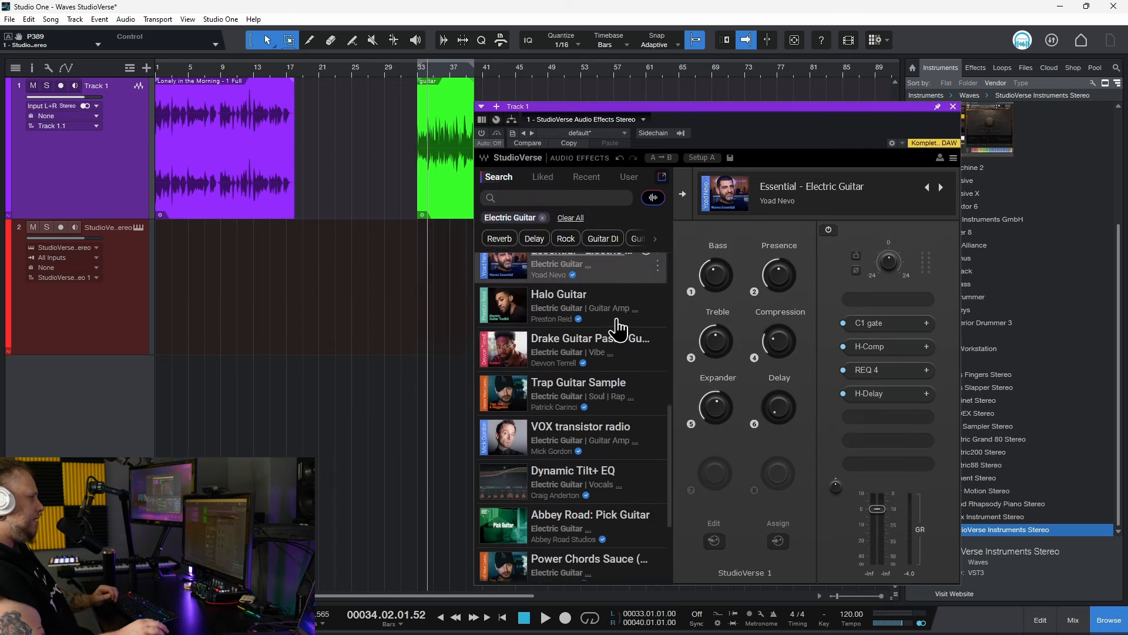
scroll(632, 320, "down", 2)
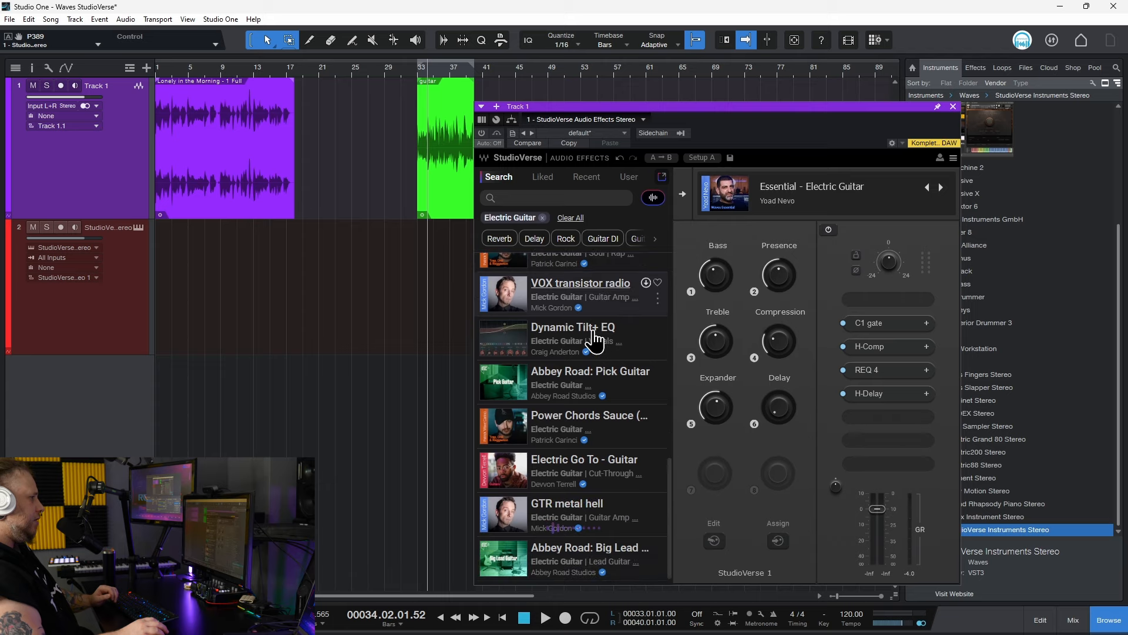
scroll(587, 424, "down", 2)
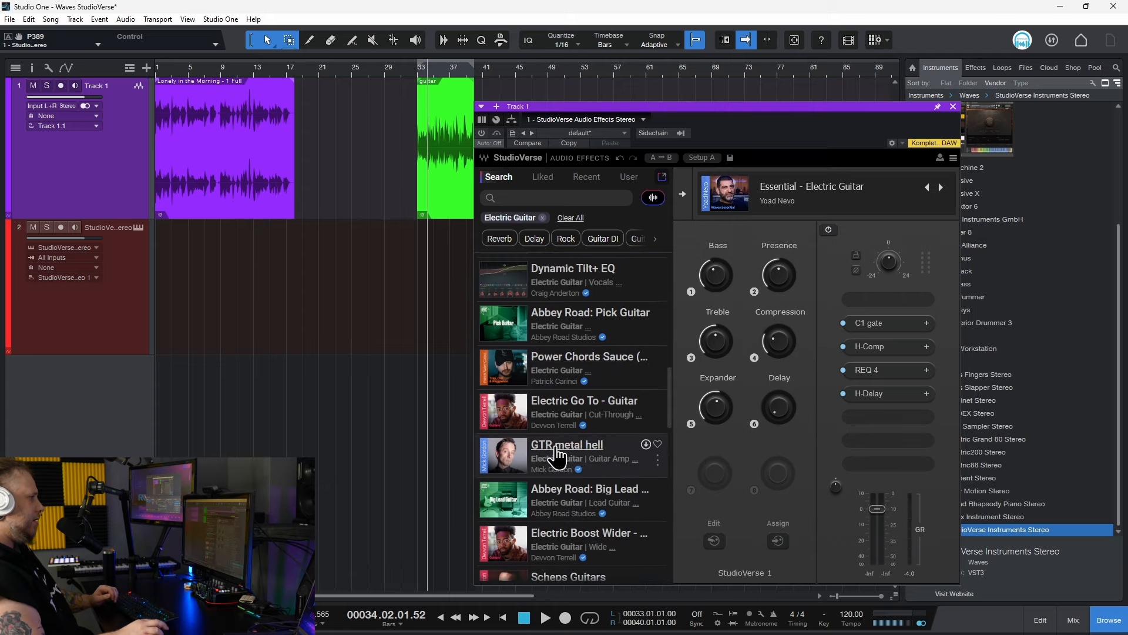
left_click(557, 455)
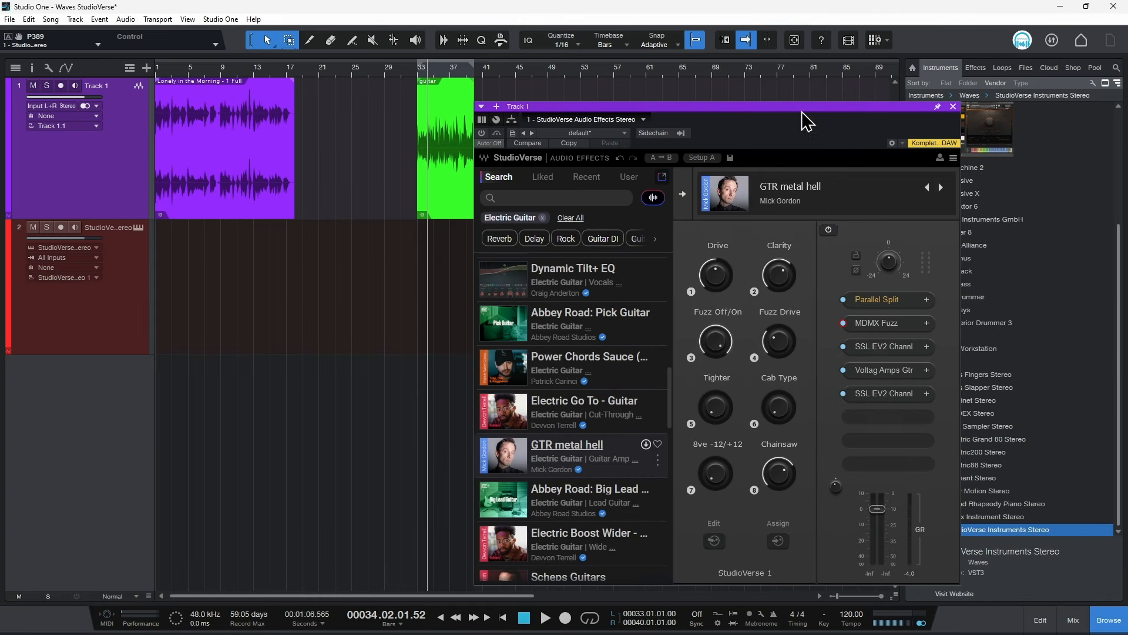
Inspect the Parallel Split routing and the MDMX Fuzz and Voltage Amps plug-ins in the GTR metal hell chain
left_click_drag(818, 107, 728, 92)
left_click(812, 287)
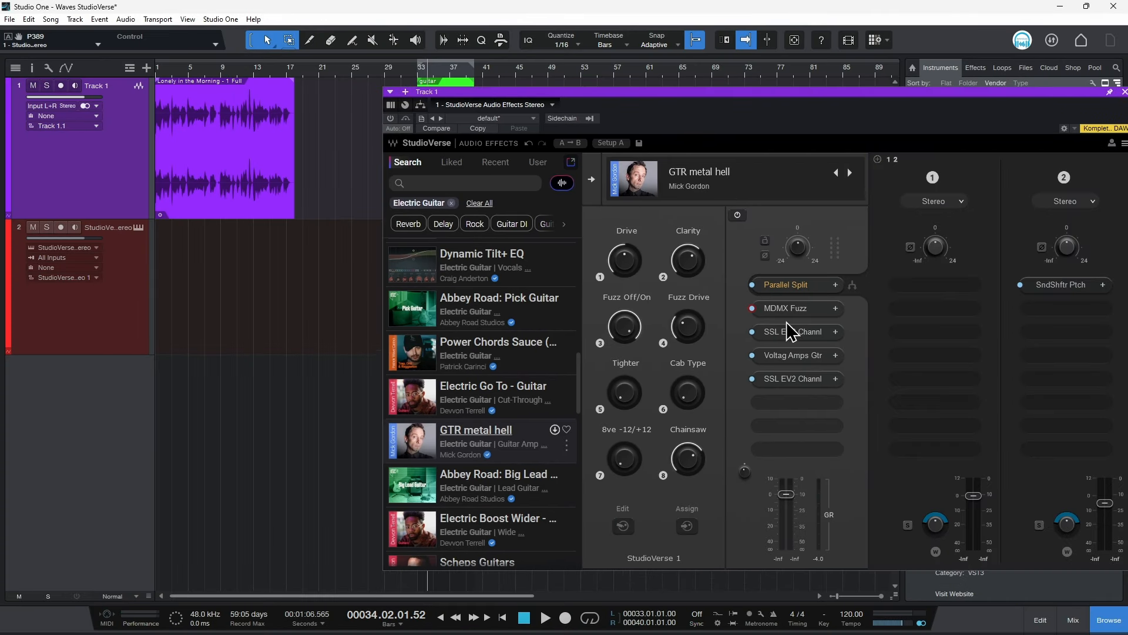
left_click_drag(933, 89, 811, 67)
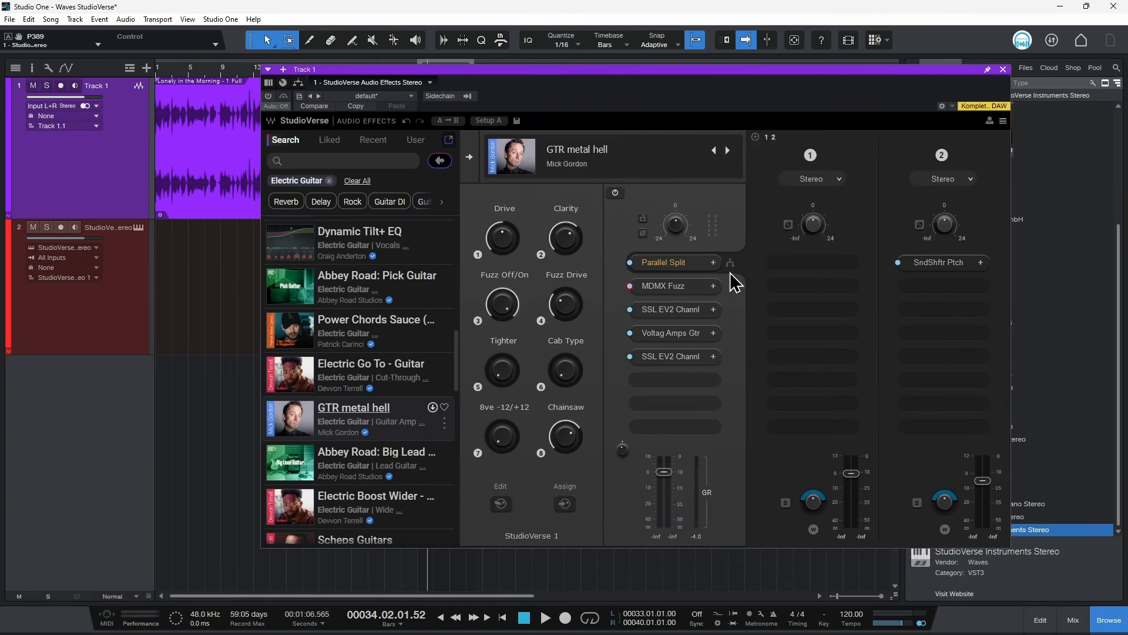
left_click(670, 286)
left_click(699, 148)
left_click(684, 341)
left_click(726, 198)
Play the guitar clip through the GTR metal hell chain with the effects window moved clear of the clip
left_click_drag(604, 69, 624, 76)
left_click(427, 73)
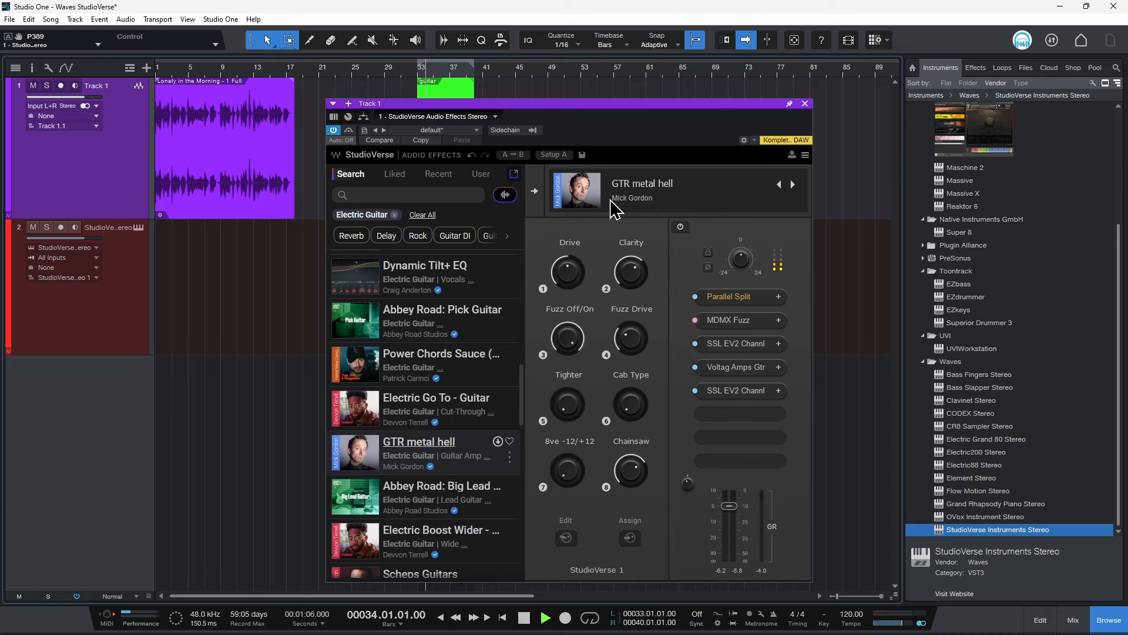
left_click_drag(625, 107, 681, 107)
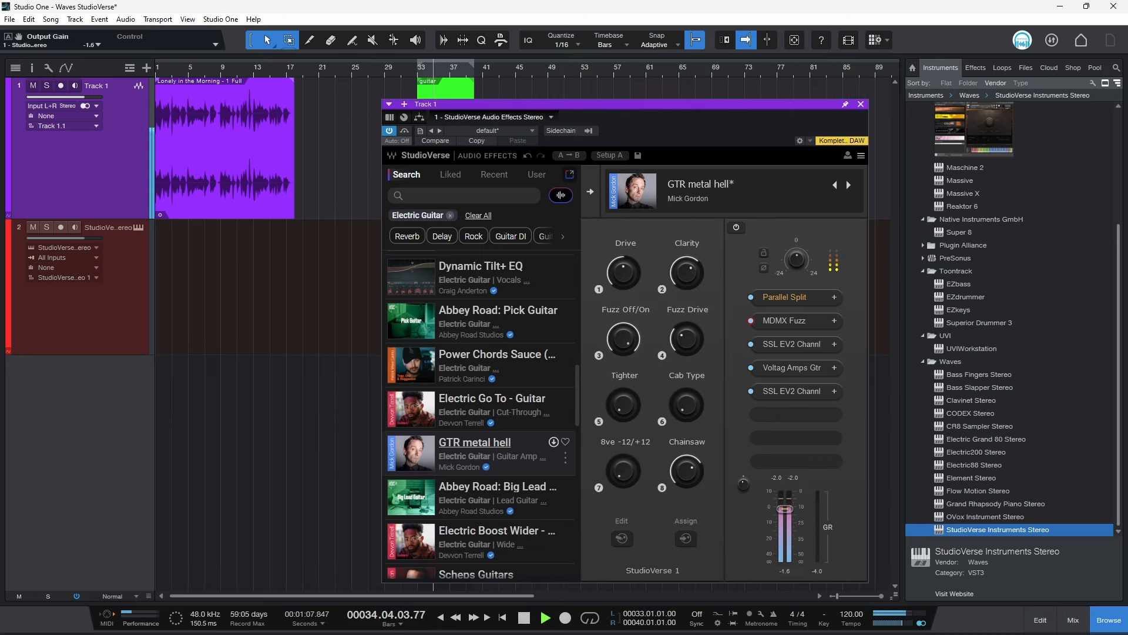
Set the Fuzz Off/On macro to Off and raise the Cab Type macro of the GTR metal hell preset
left_click_drag(625, 274, 686, 272)
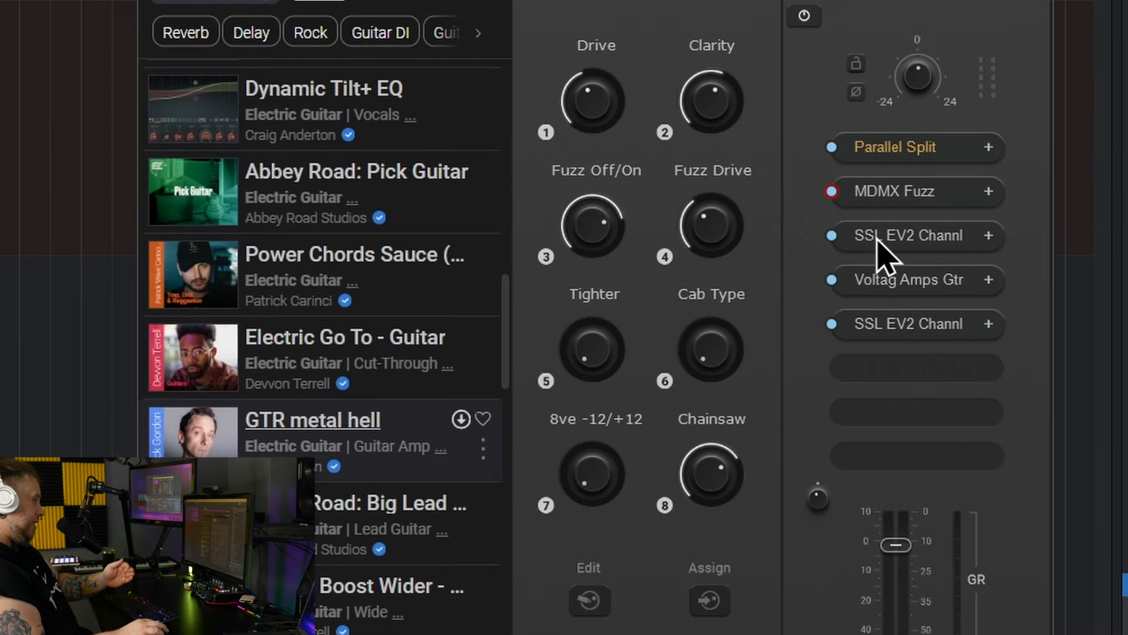
left_click_drag(587, 234, 587, 233)
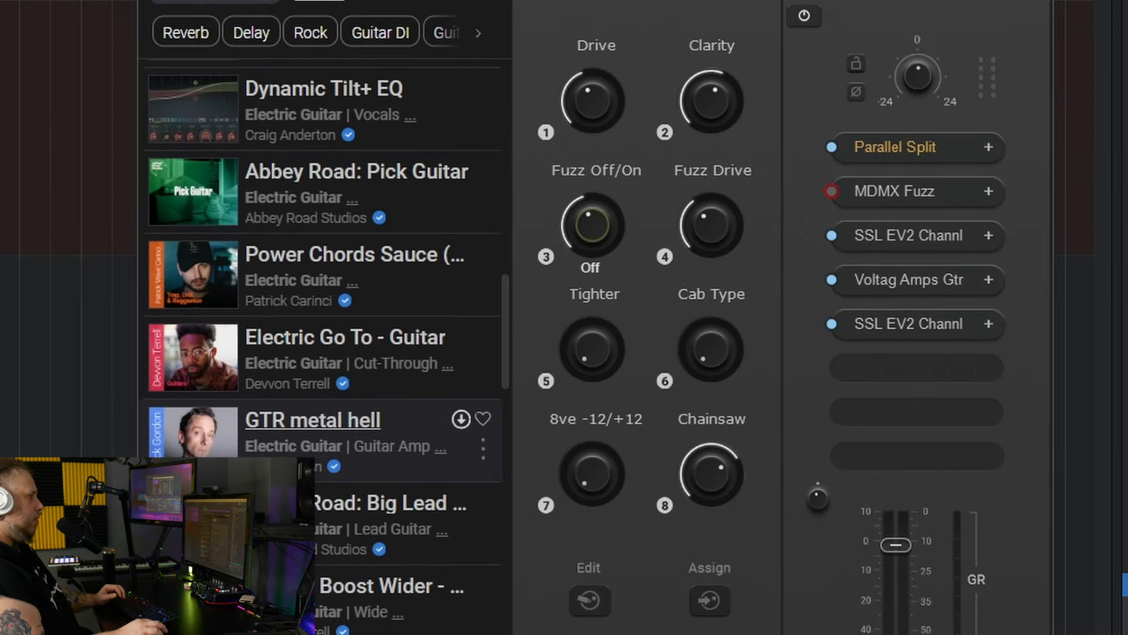
left_click_drag(732, 379, 675, 398)
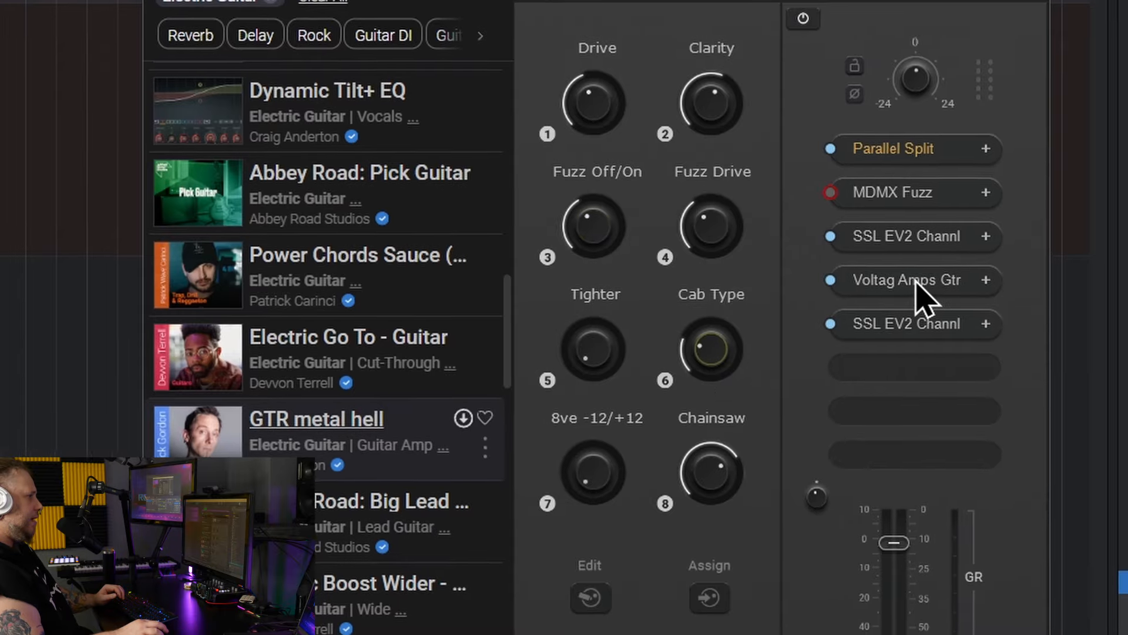
Open the Voltage Amps Guitar plug-in, set the Cab Type macro to 3 and Tighter to 66, and close the plug-in
left_click(850, 280)
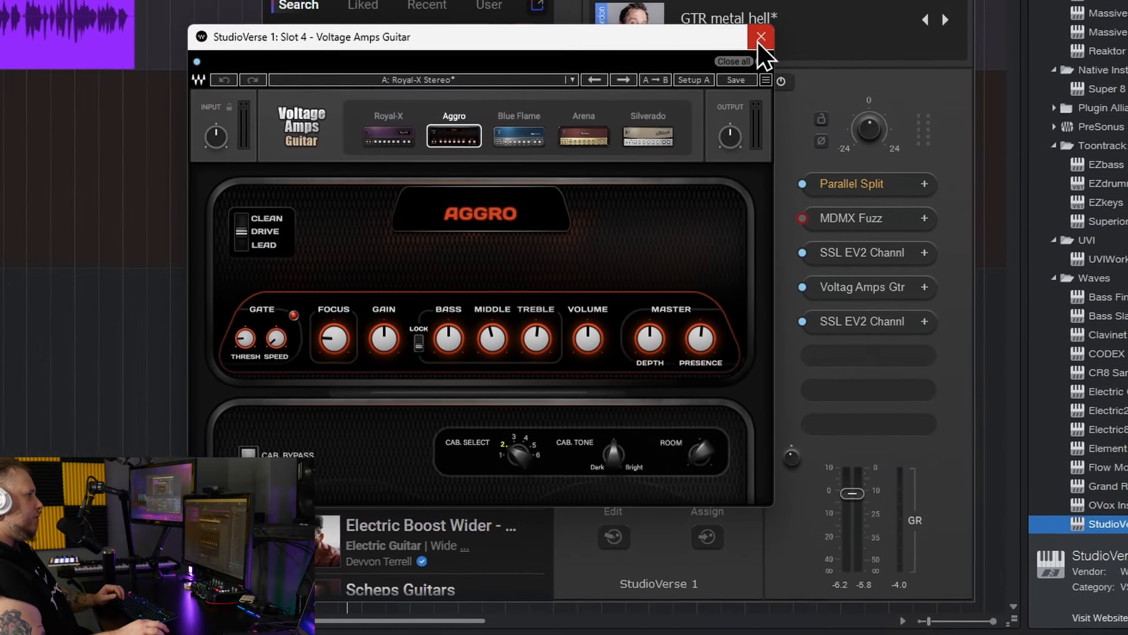
left_click_drag(757, 41, 519, 65)
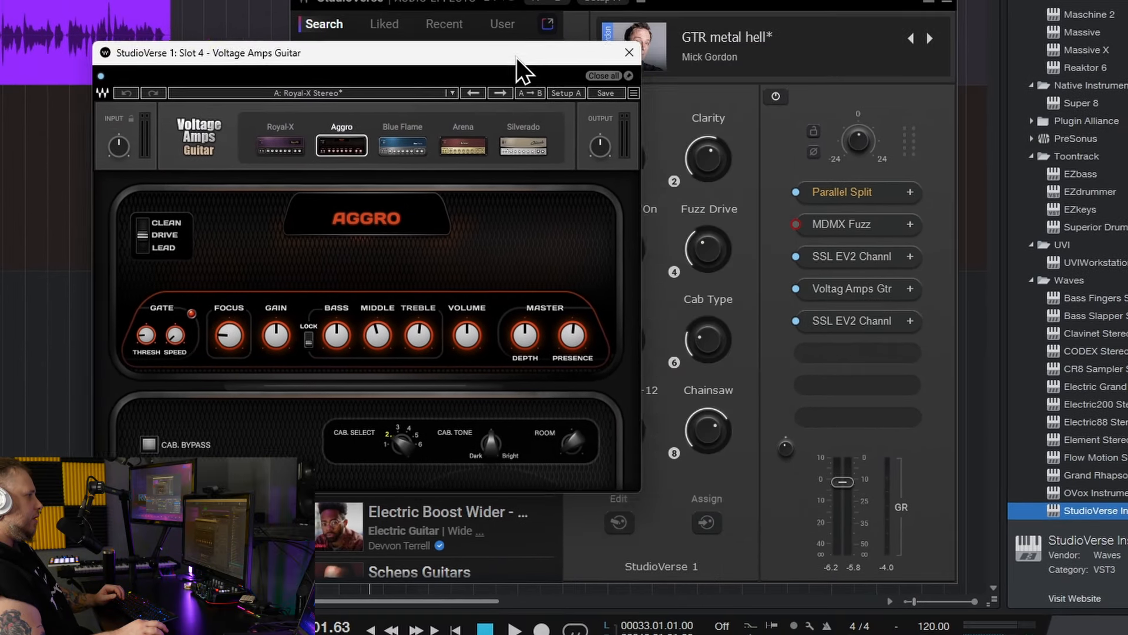
mouse_move(711, 344)
left_mouse_down()
mouse_move(711, 332)
mouse_move(705, 343)
left_mouse_up()
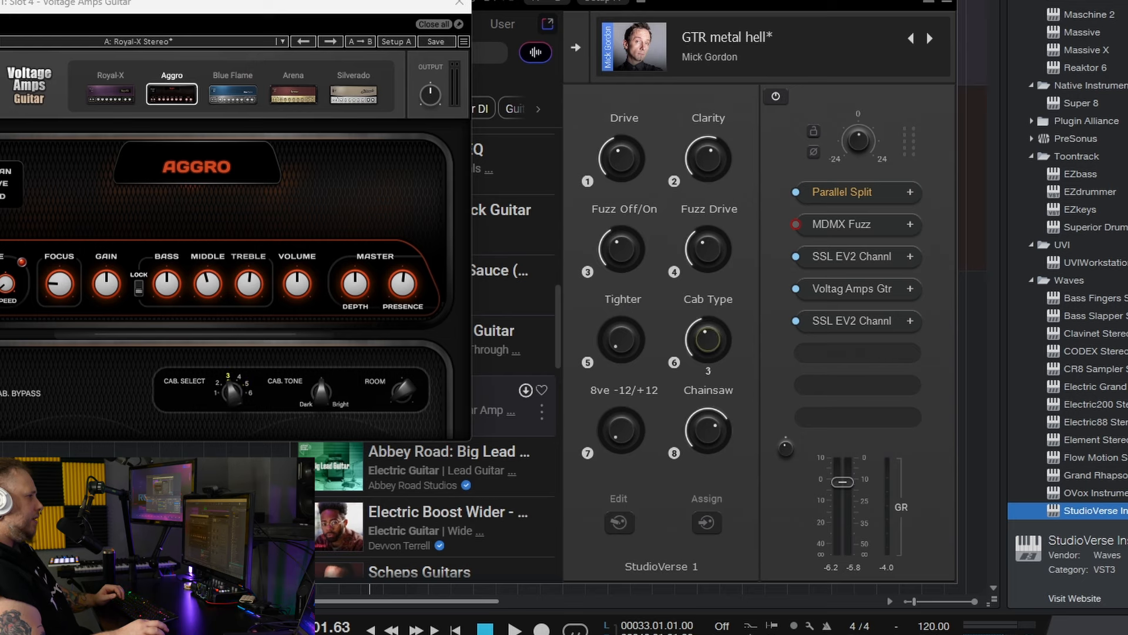
left_click(460, 4)
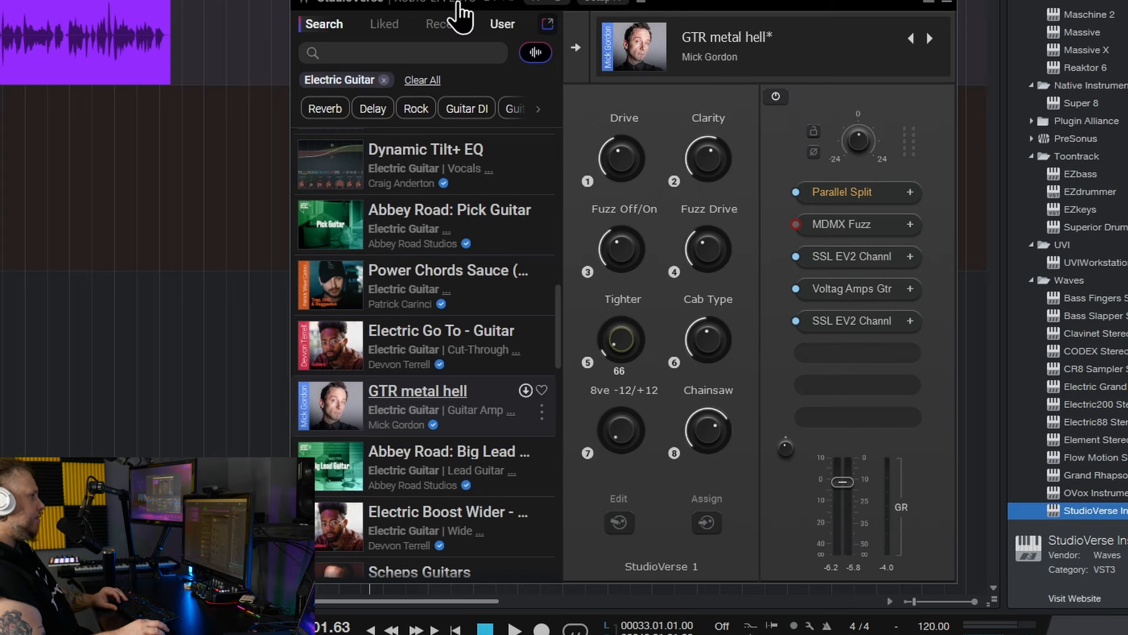
Lower the Fuzz Drive, Clarity and Drive macros and play the guitar clip through the adjusted chain
left_click_drag(701, 242, 701, 265)
left_click_drag(705, 143, 705, 154)
left_click_drag(635, 158, 634, 171)
key("space")
Return the playhead to bar 1 and clear the StudioVerse chain with the Full Reset factory preset
scroll(440, 294, "down", 8)
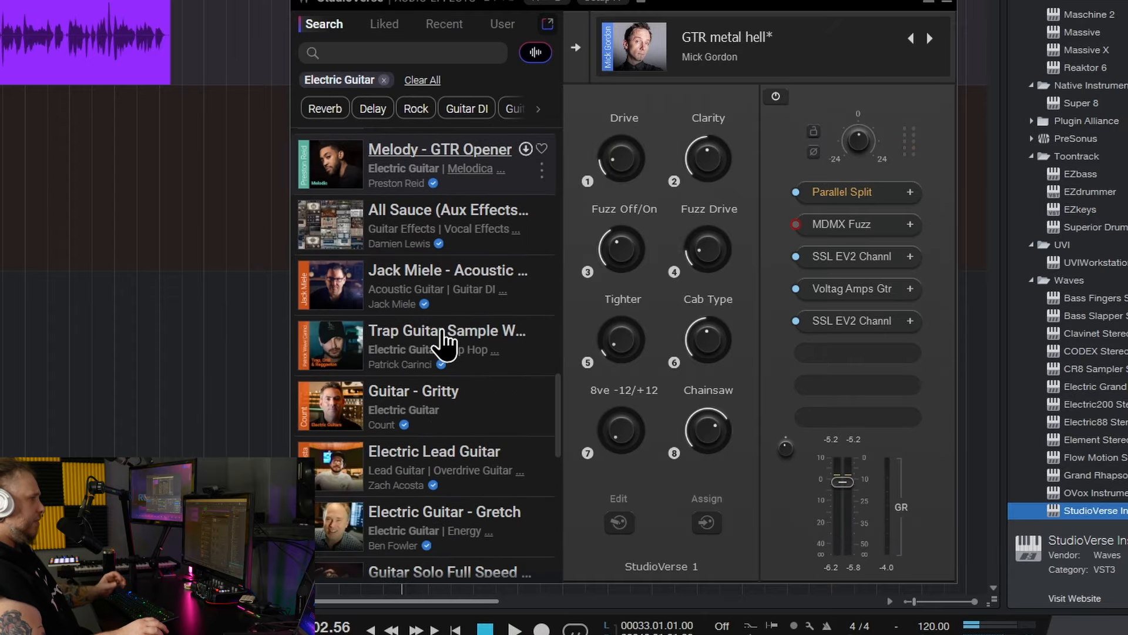
scroll(445, 341, "down", 4)
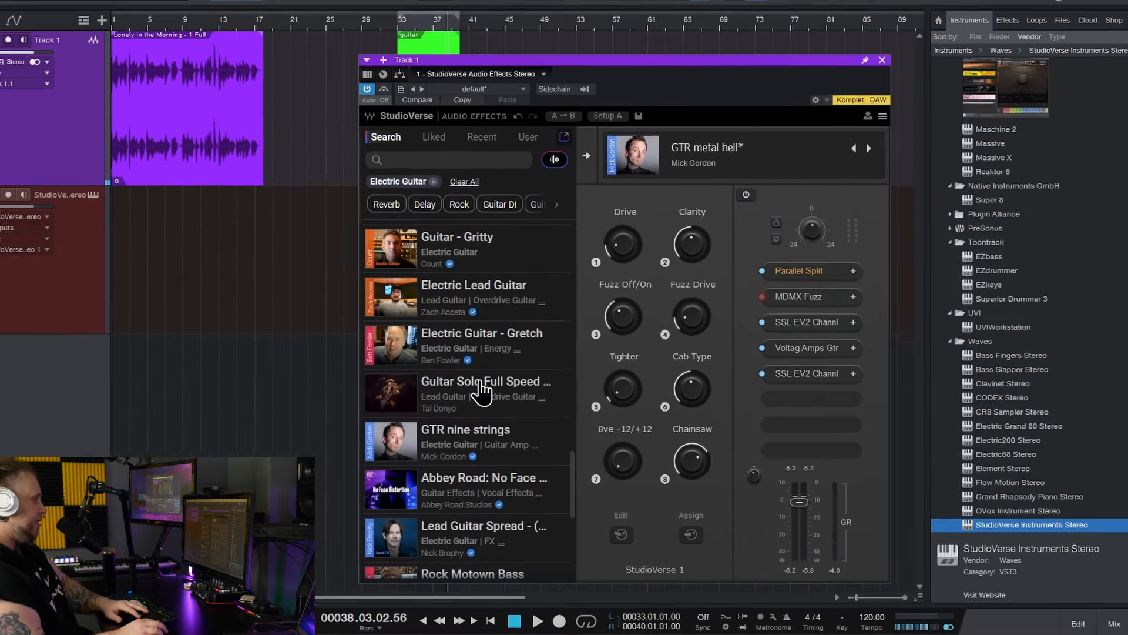
key("comma")
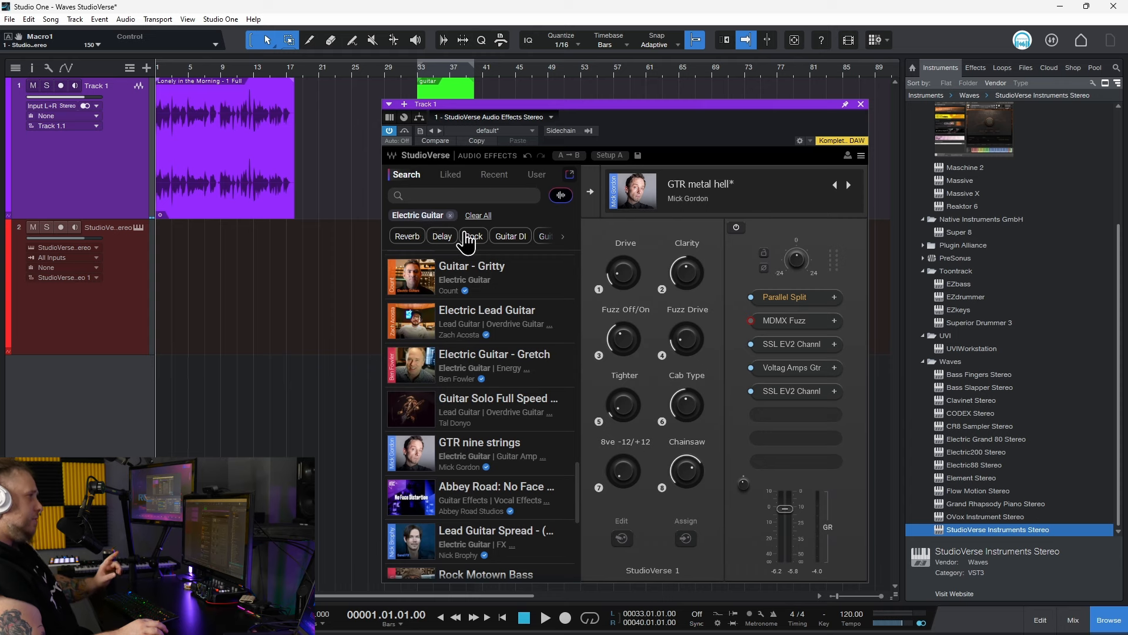
left_click_drag(646, 114, 682, 106)
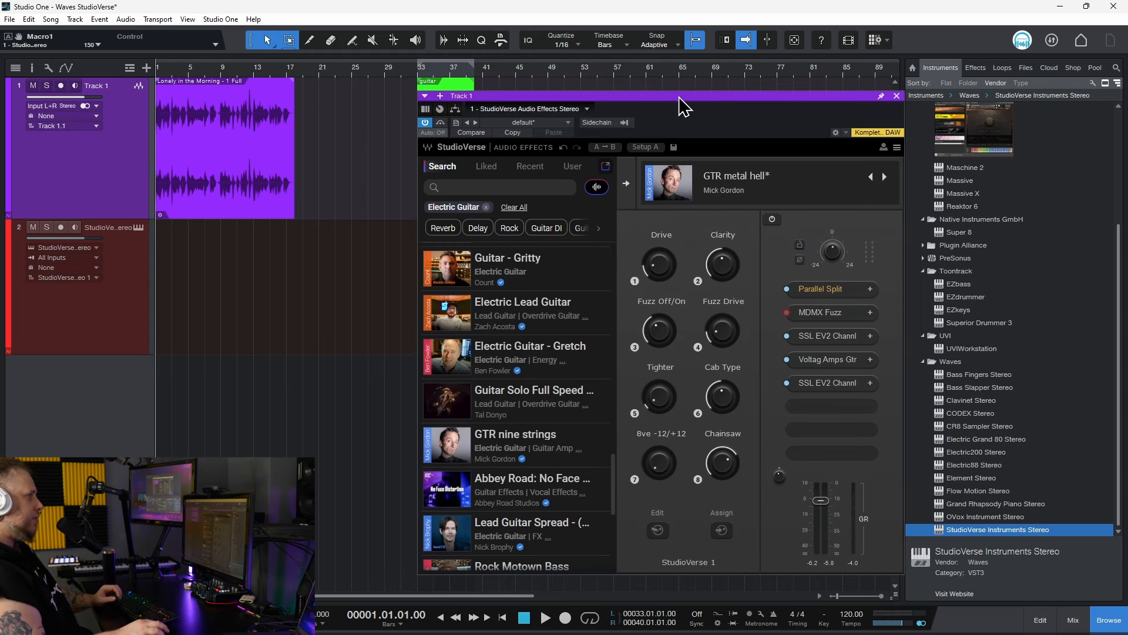
left_click(747, 176)
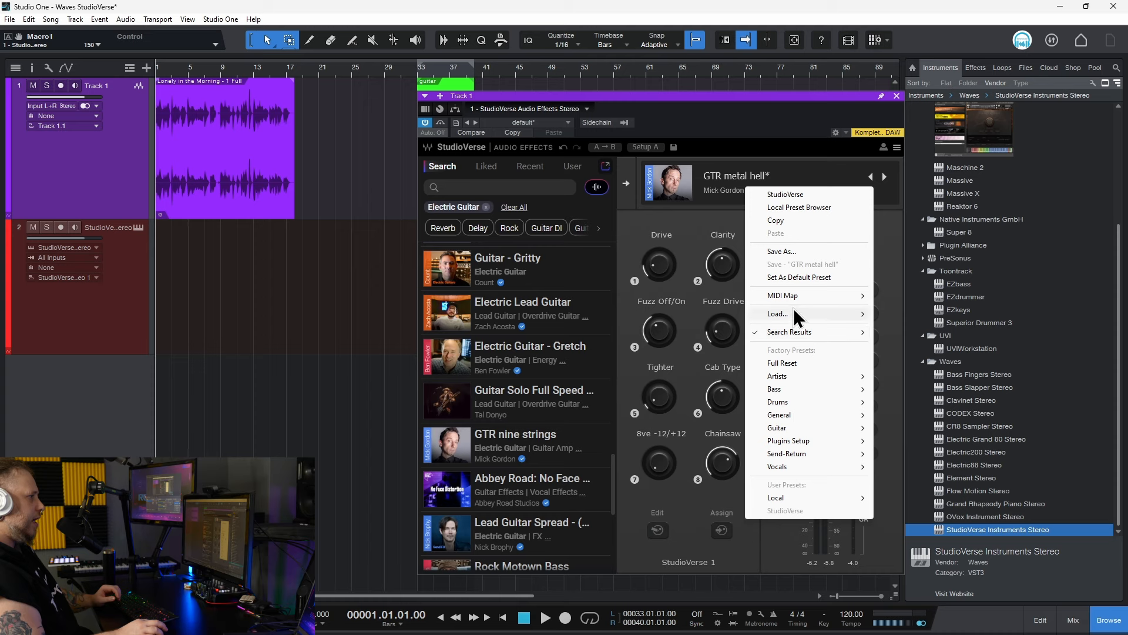
left_click(783, 363)
left_click_drag(687, 96, 704, 97)
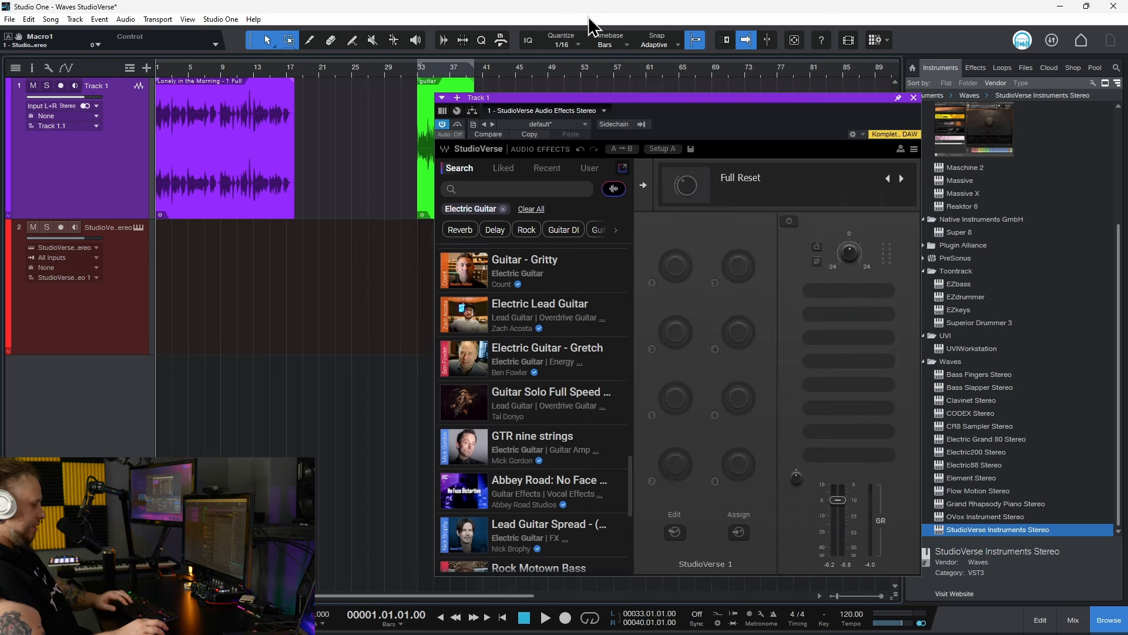
Play the vocal clip, find matching presets with Search by Audio and remove the Electric Guitar tag from the filter
left_click_drag(181, 70, 363, 197)
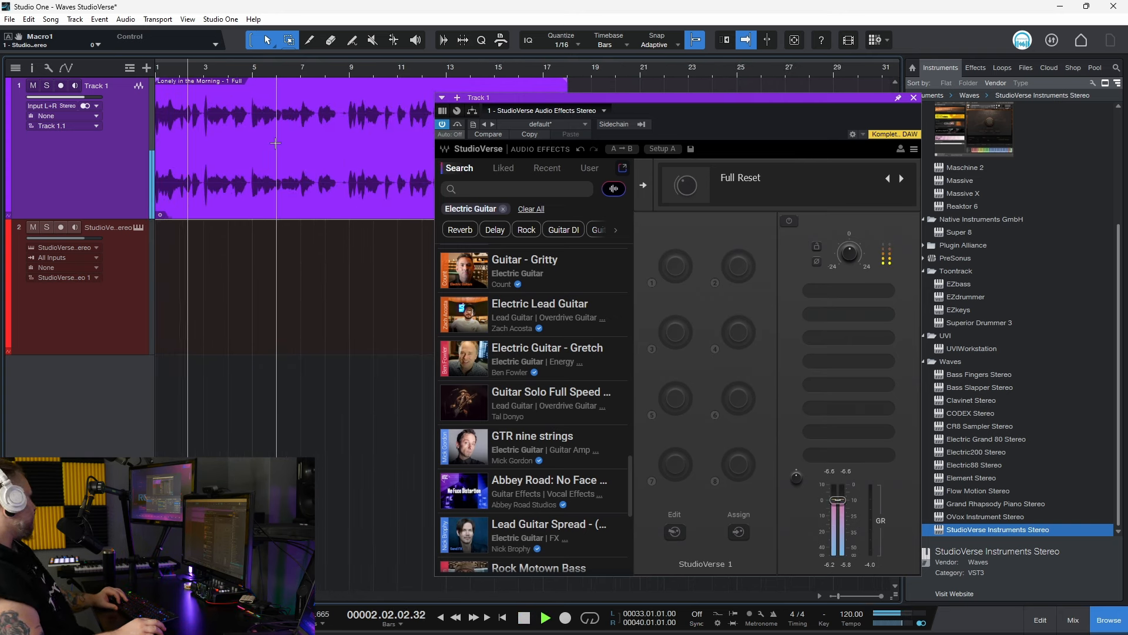
key("space")
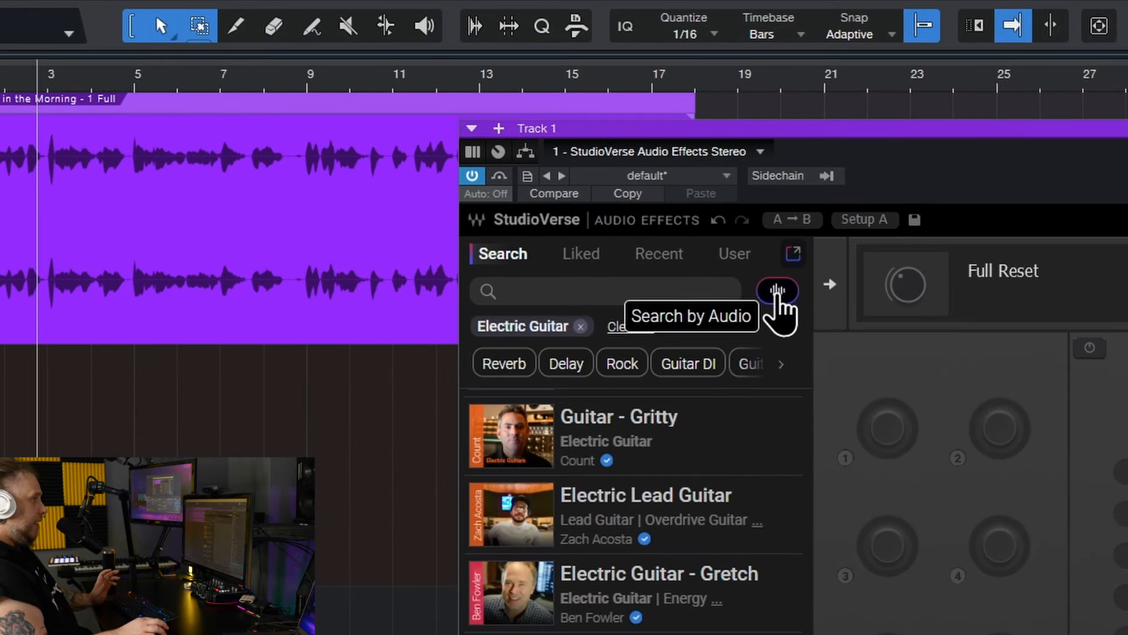
left_click(778, 291)
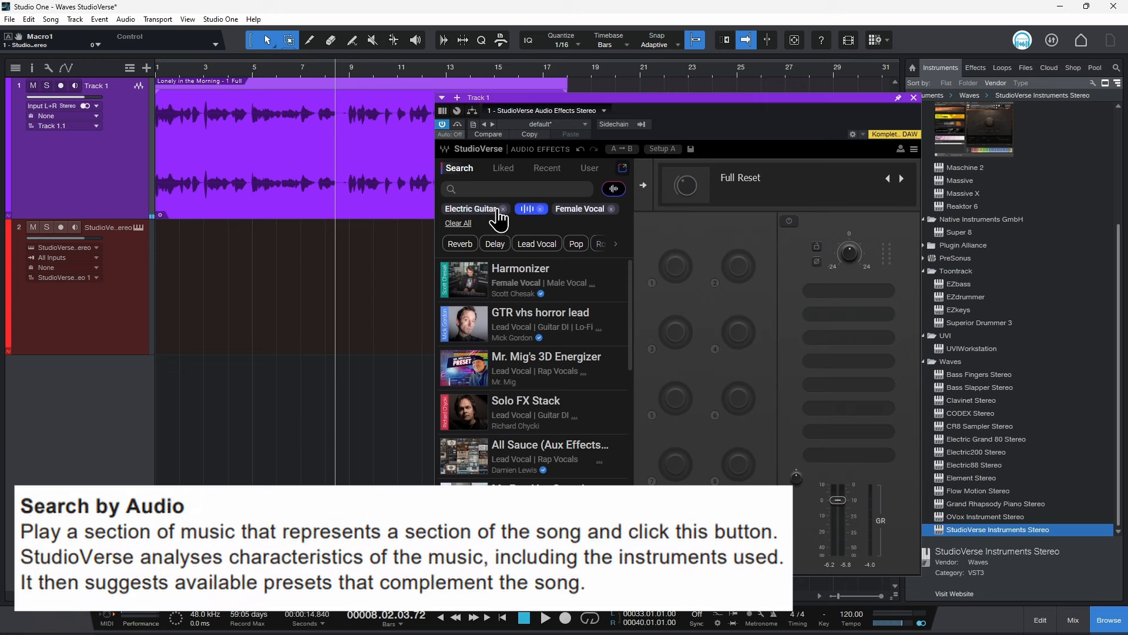
left_click(503, 209)
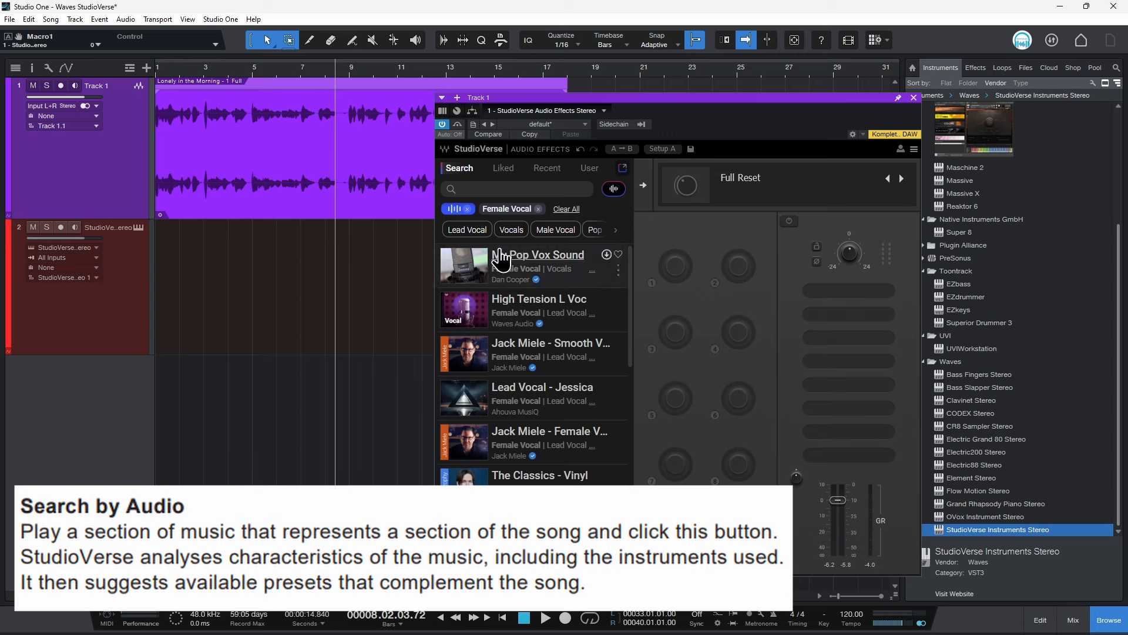
Load the Pop Vocal - Dry preset from the Female Vocal results
scroll(507, 375, "down", 4)
scroll(509, 377, "down", 4)
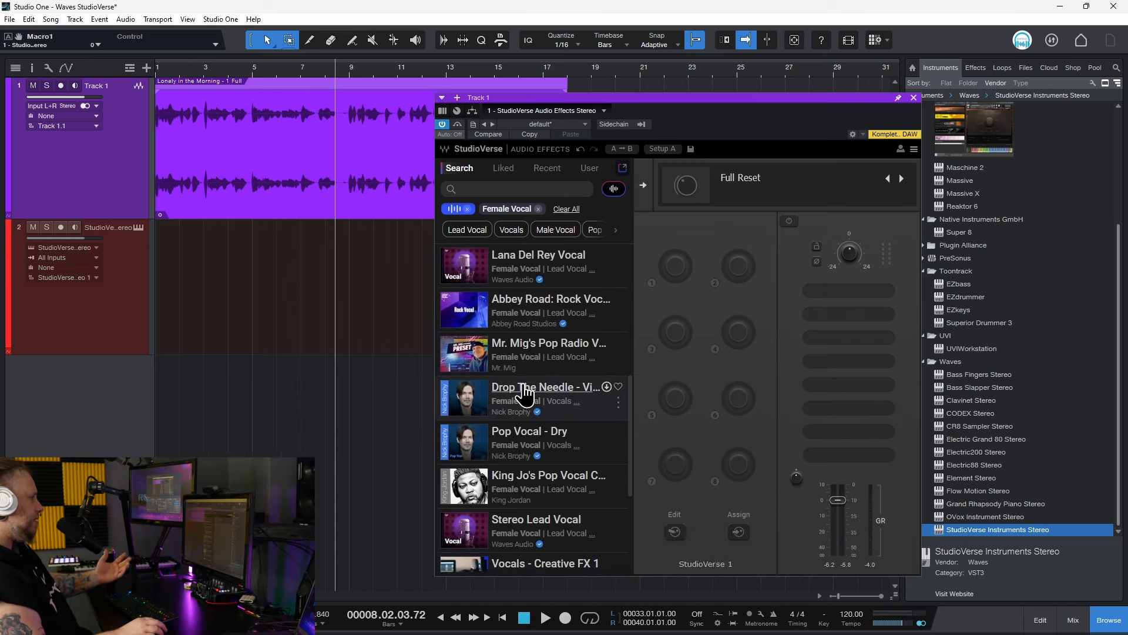
scroll(525, 395, "down", 1)
left_click(540, 379)
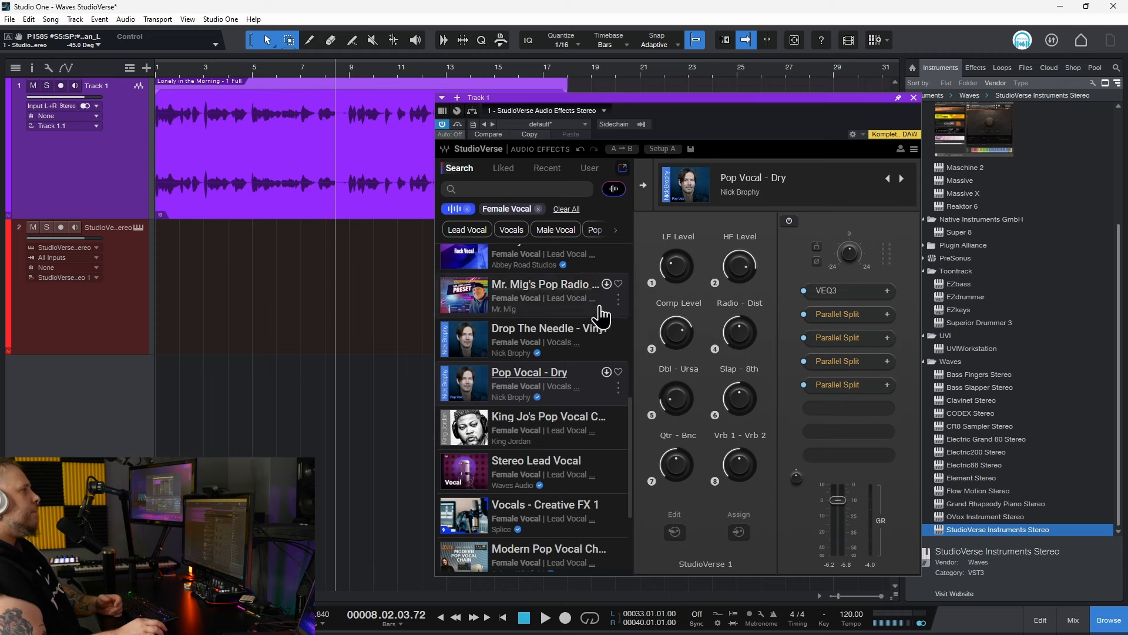
Play the vocal clip through Pop Vocal - Dry and set its Radio - Dist macro to 367
left_click_drag(819, 102, 763, 94)
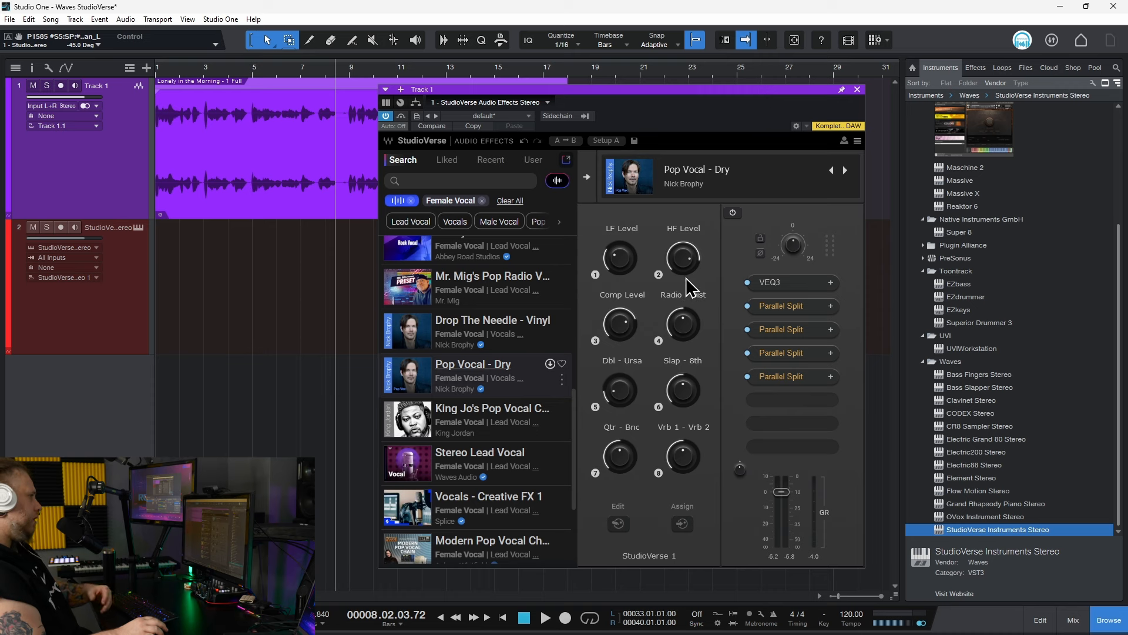
scroll(499, 397, "down", 3)
scroll(497, 393, "up", 2)
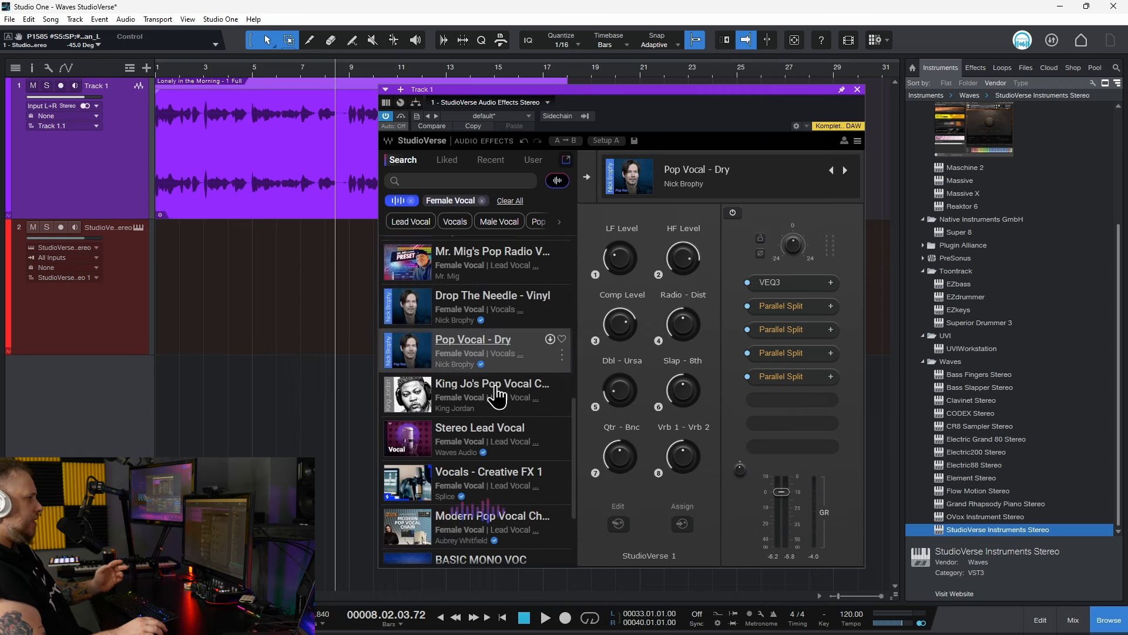
left_click_drag(689, 93, 708, 97)
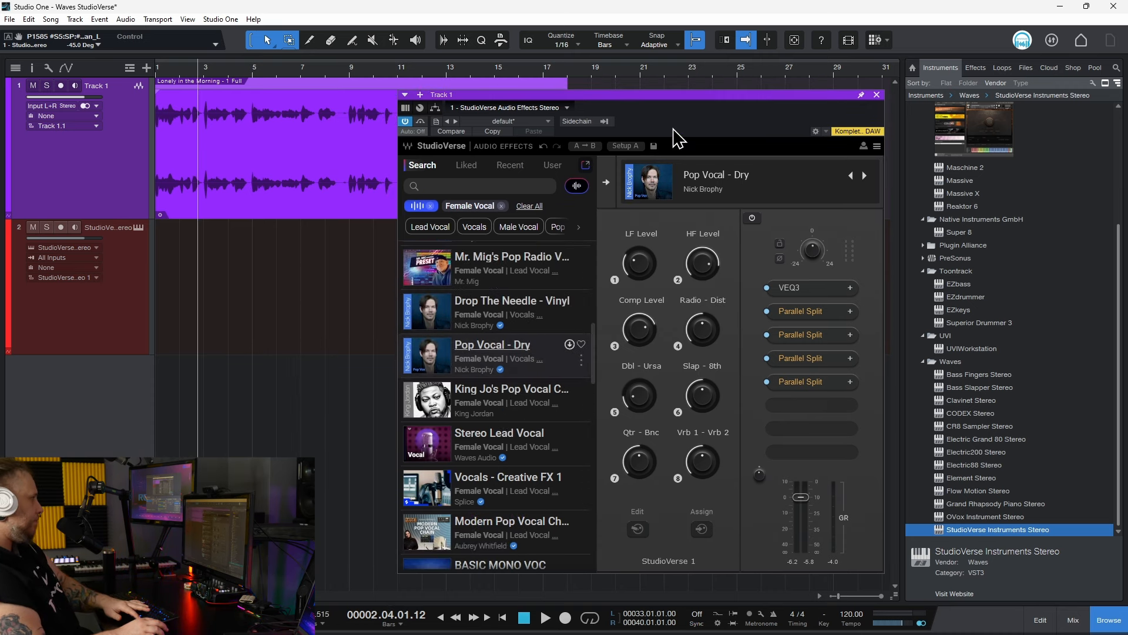
key("space")
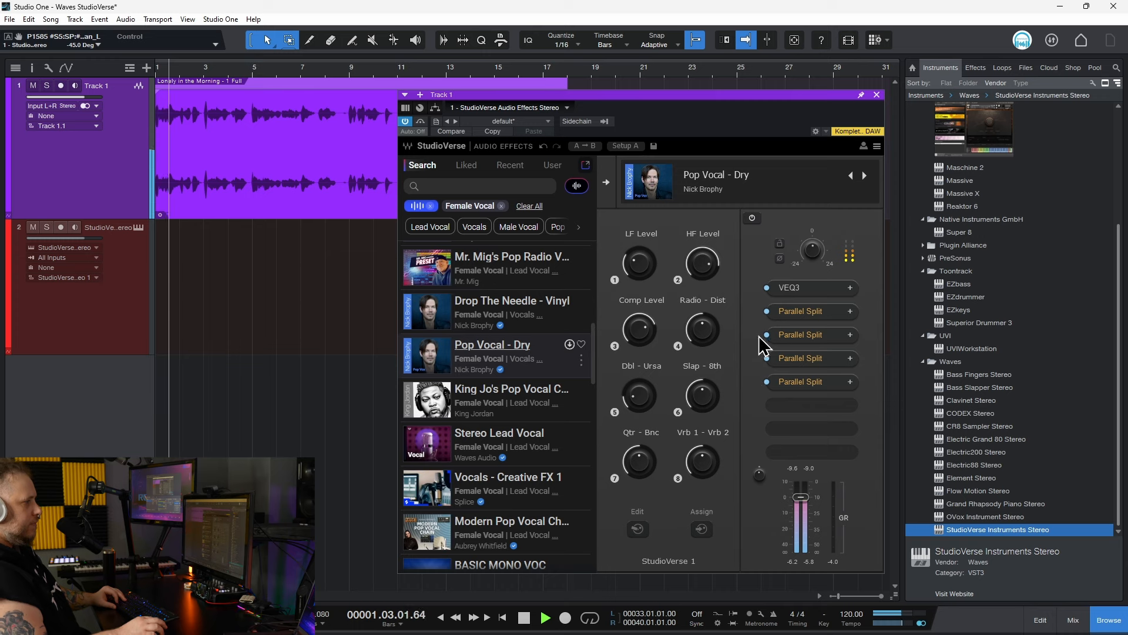
mouse_move(706, 321)
left_mouse_down()
mouse_move(702, 340)
mouse_move(707, 325)
left_mouse_up()
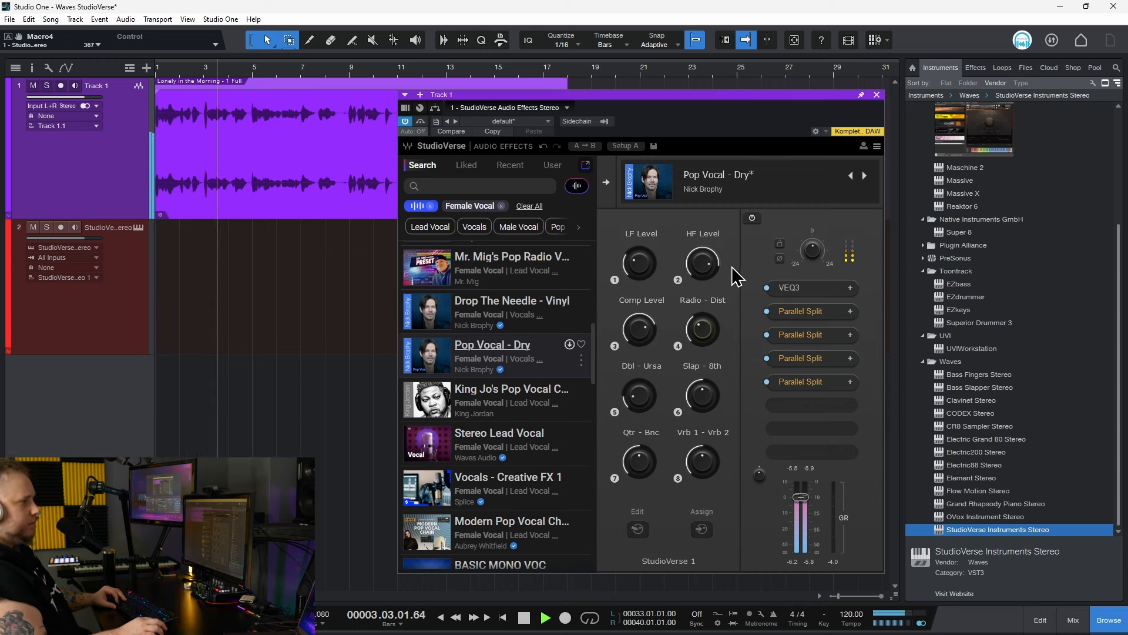
key("space")
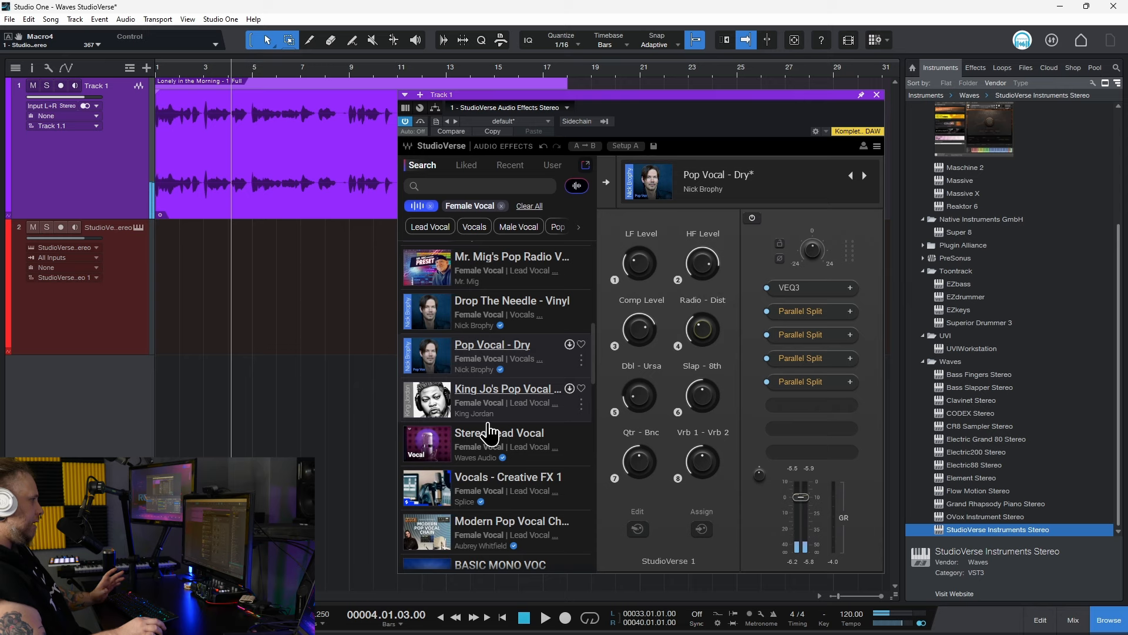
Load the Stereo Lead Vocal preset and place the playhead in bar 3, at 3.03, of the vocal clip
left_click(488, 434)
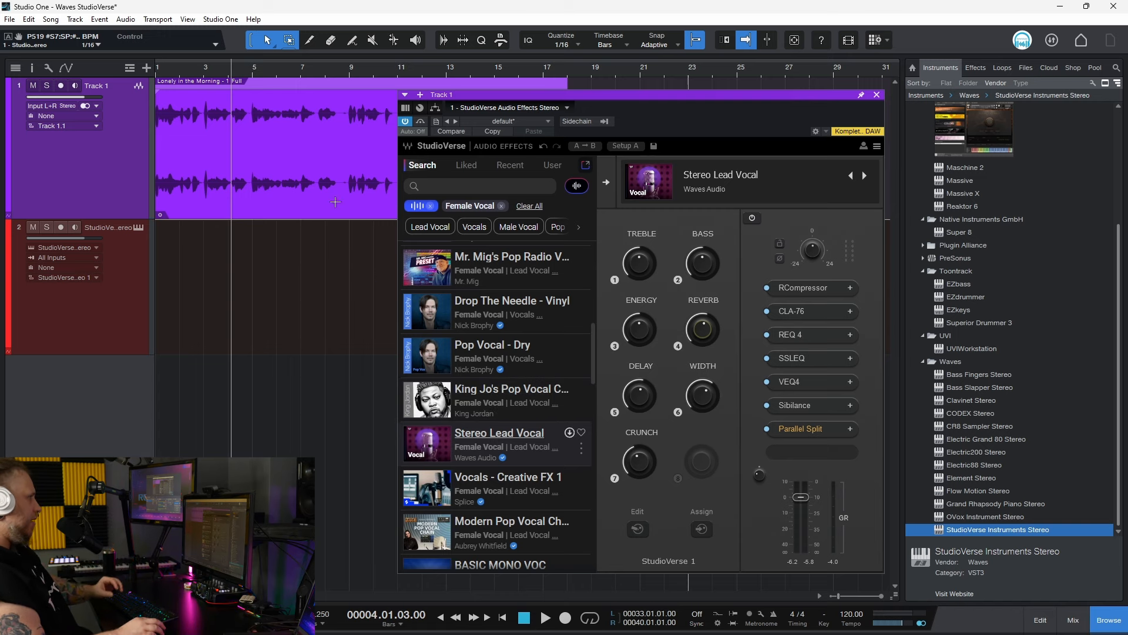
left_click(215, 70)
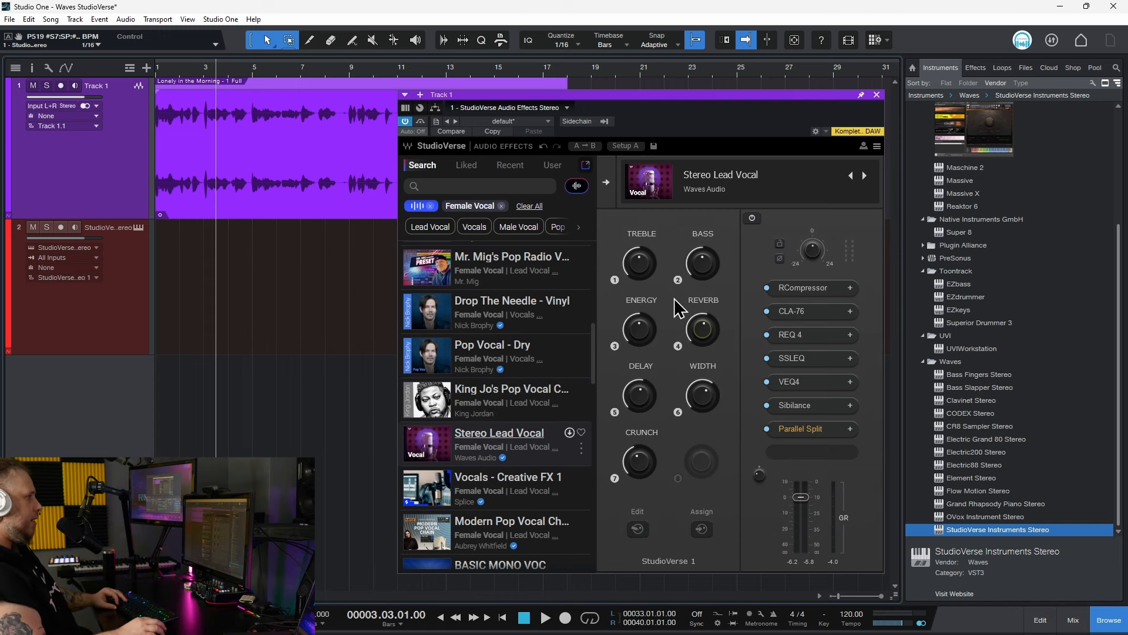
Audition the vocal clip through Stereo Lead Vocal while setting the Treble macro to 328 and the Reverb macro to 490
key("space")
left_click_drag(636, 266, 637, 287)
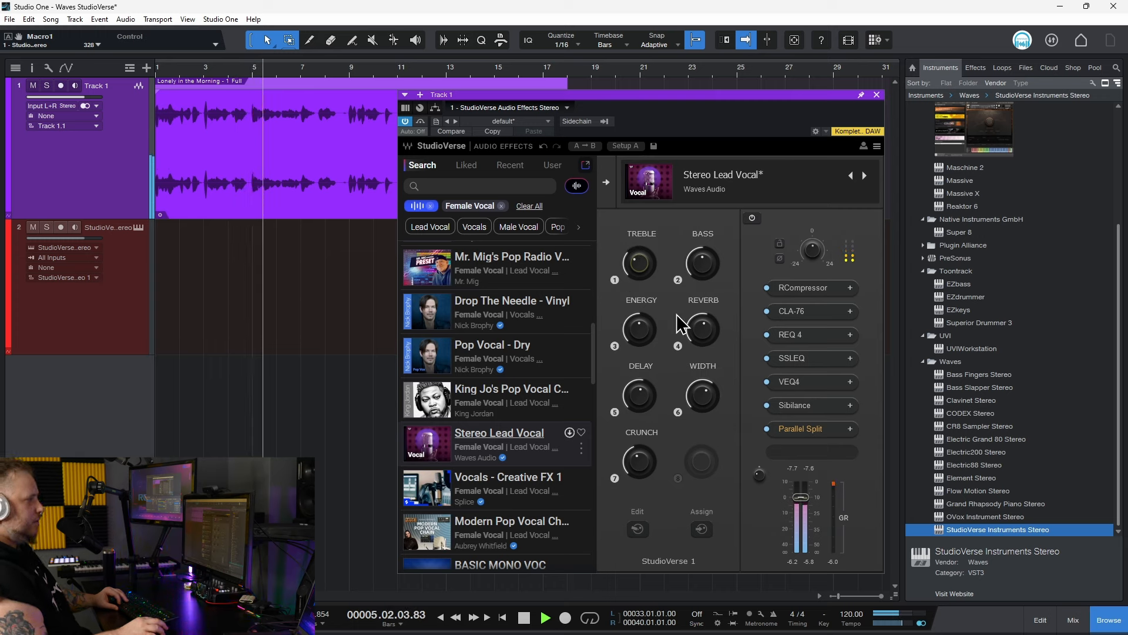
left_click_drag(700, 329, 696, 348)
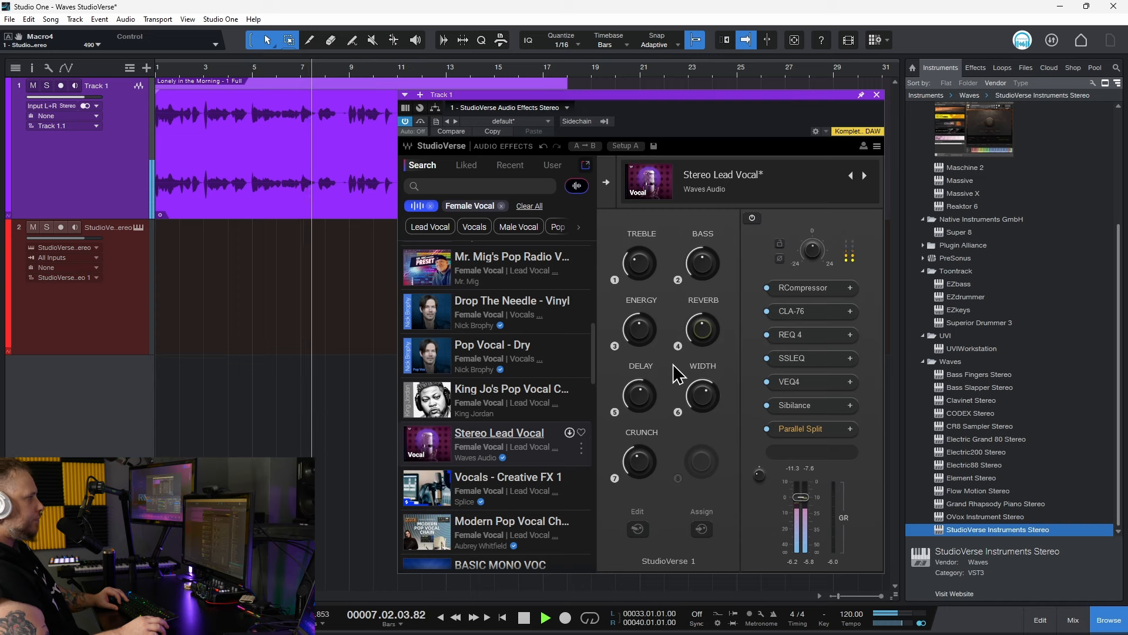
key("space")
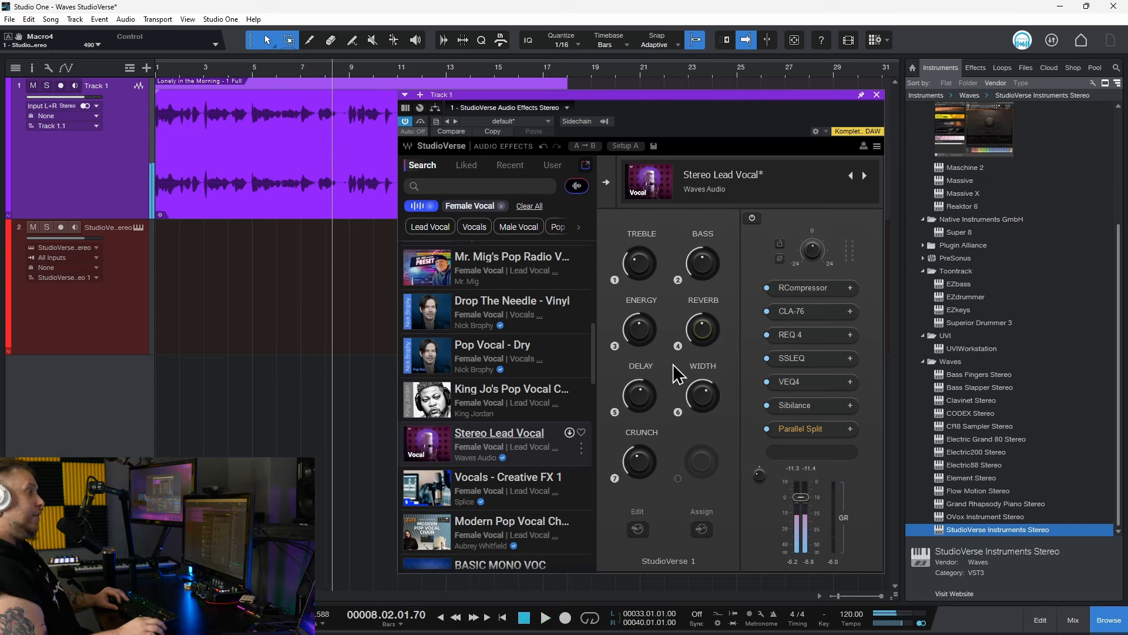
Inspect the Stereo Lead Vocal chain by viewing its individual plugins, including RCompressor, CLA-76, REQ 4 and VEQ4, and its Parallel Split racks
left_click(810, 289)
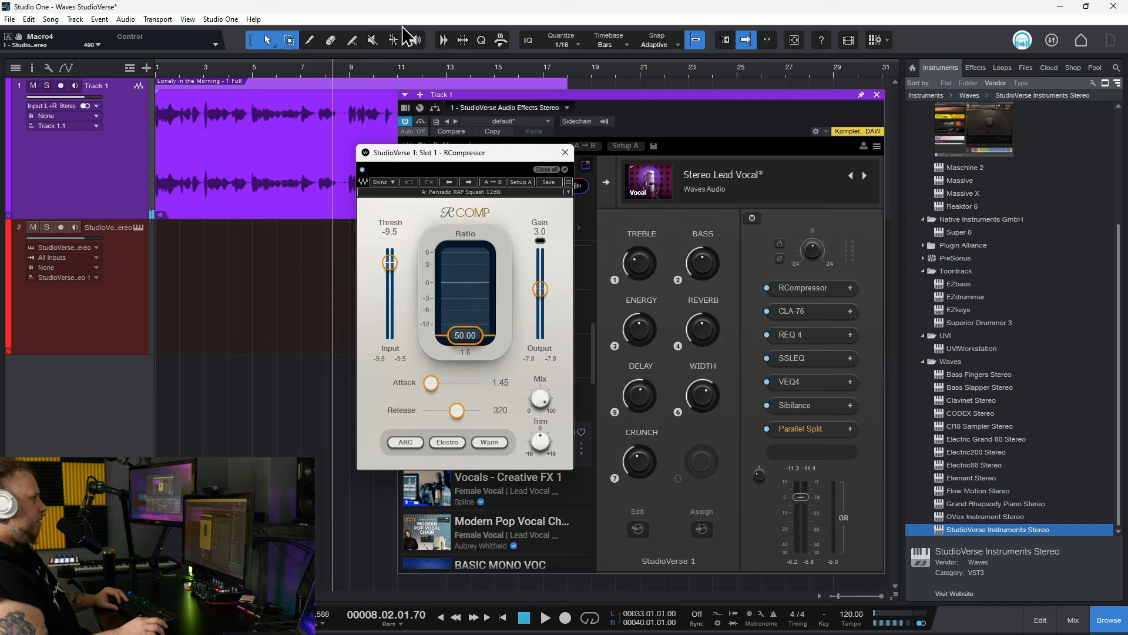
left_click(810, 313)
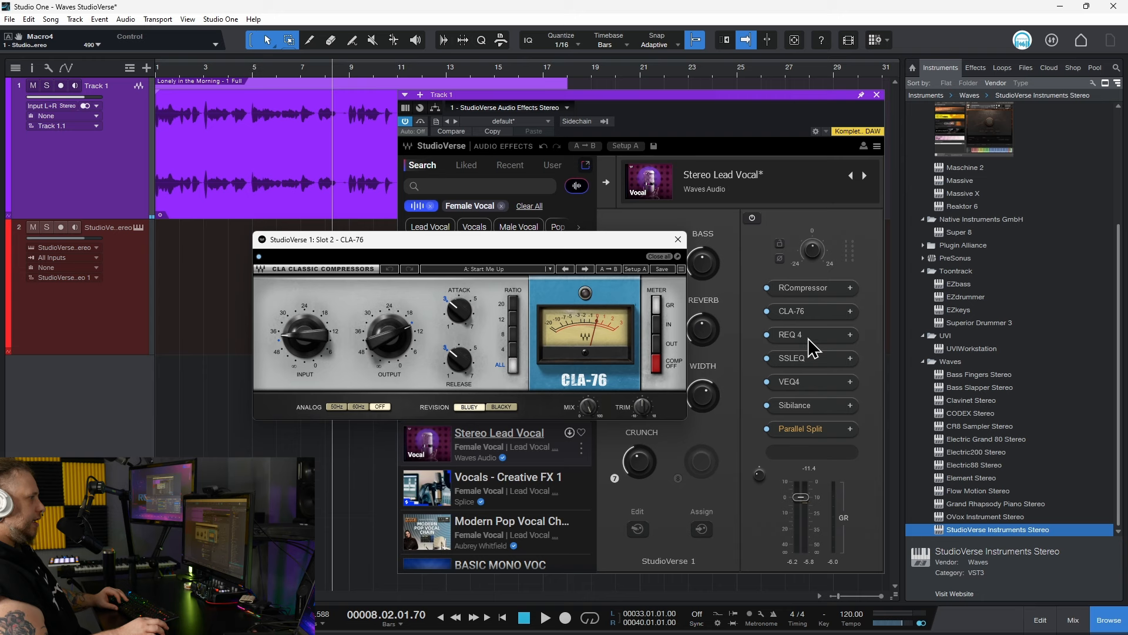
left_click(809, 339)
left_click(811, 360)
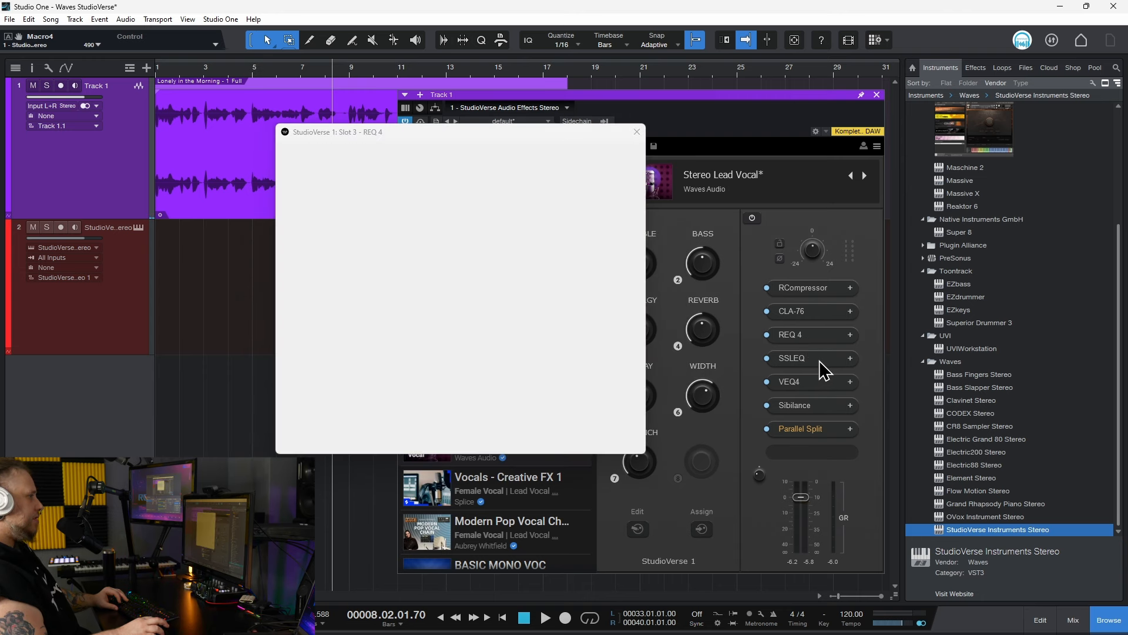
left_click(813, 383)
left_click(794, 429)
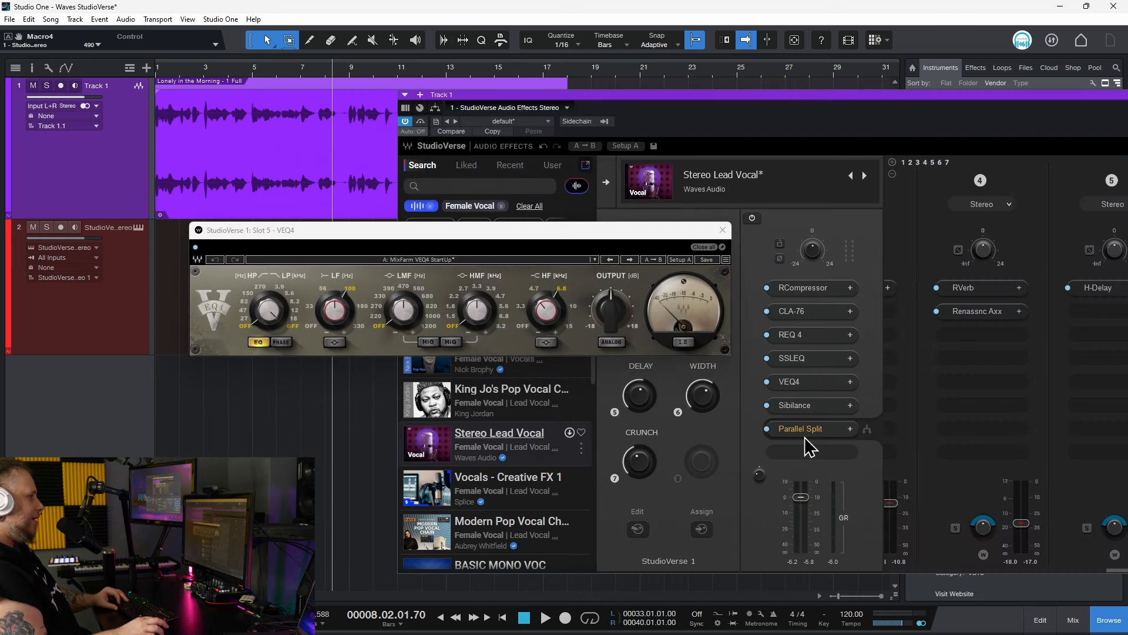
left_click_drag(934, 95, 635, 83)
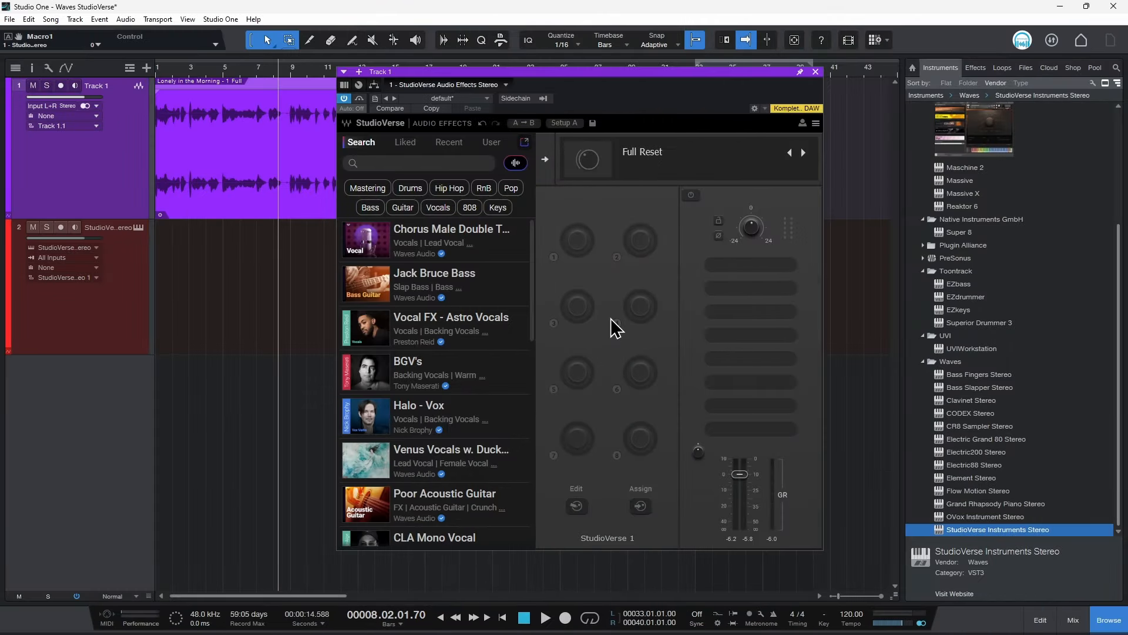
Insert the CLA Epic delay in the first slot of the empty Full Reset chain and close its window
left_click(752, 266)
left_click(742, 378)
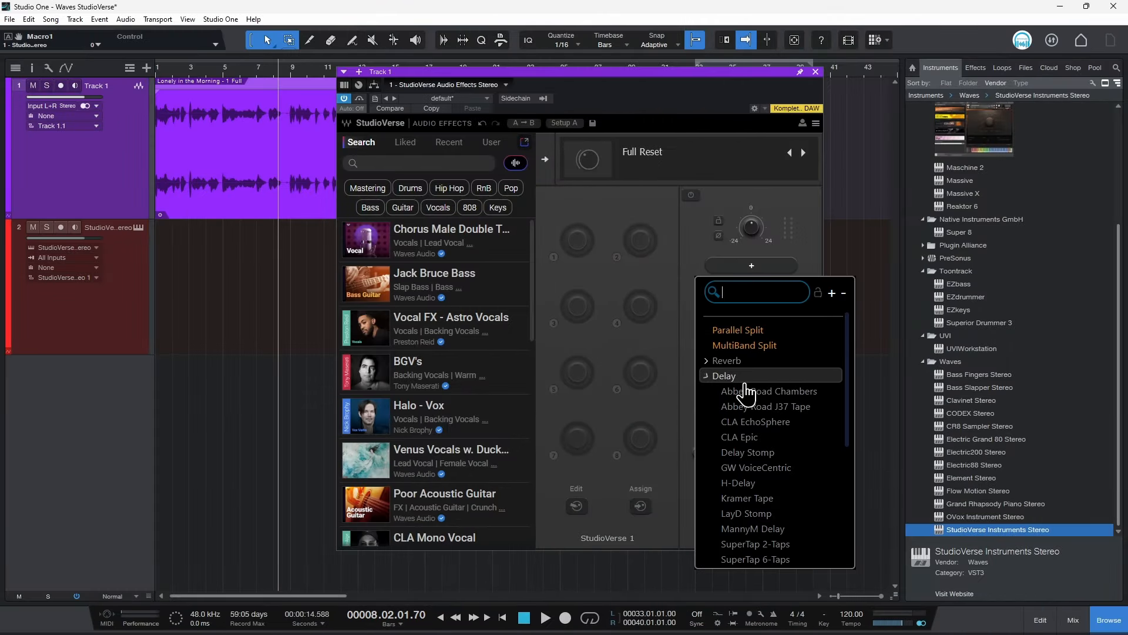
left_click(761, 432)
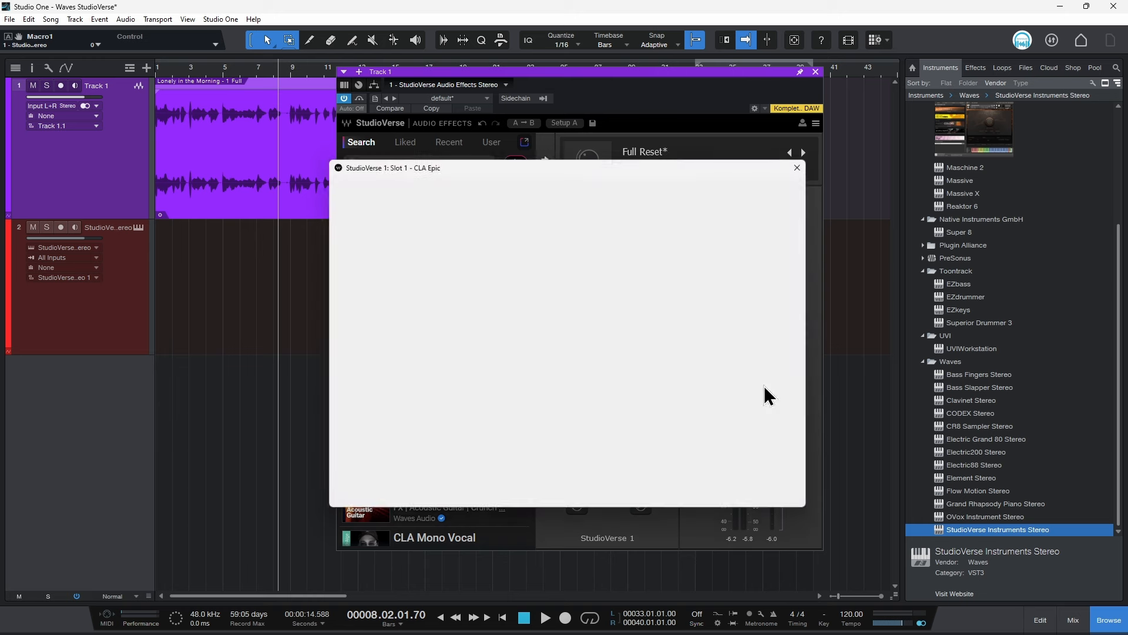
left_click(807, 162)
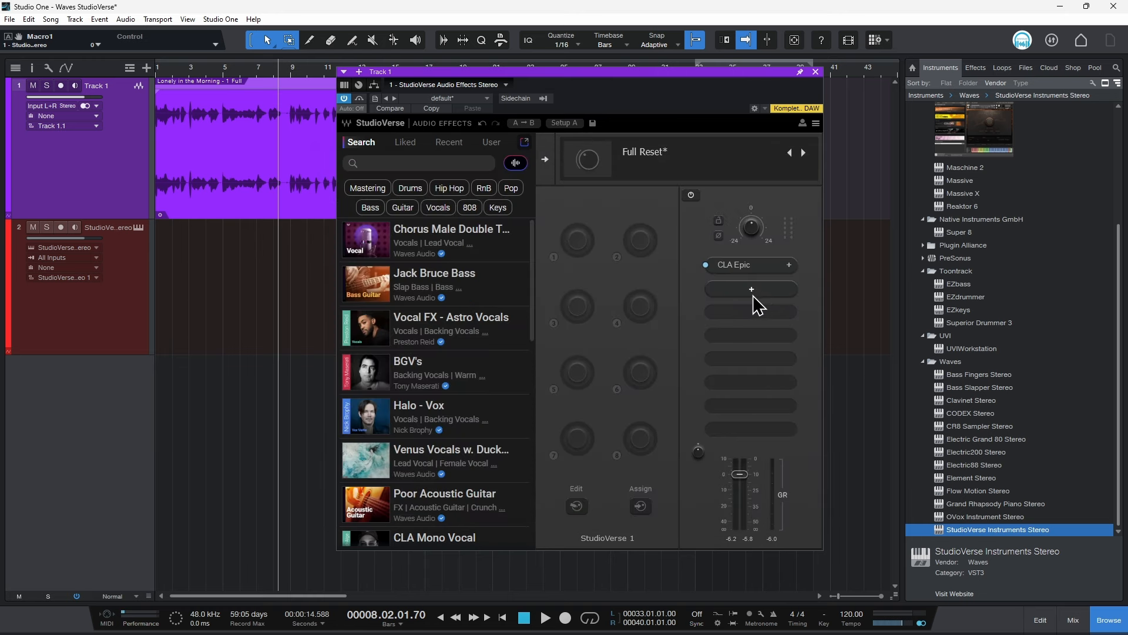
Fill the next three slots of the chain with Abbey Road TG Mastering Live, InPhase LT Live and H-EQ
left_click(751, 289)
left_click(764, 450)
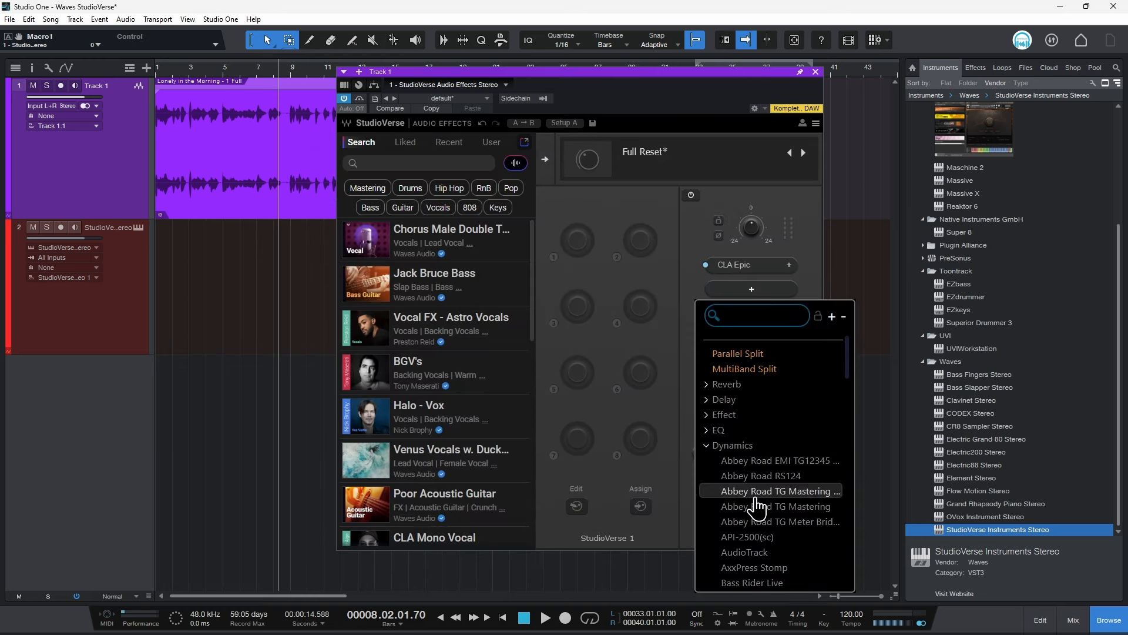
left_click(757, 499)
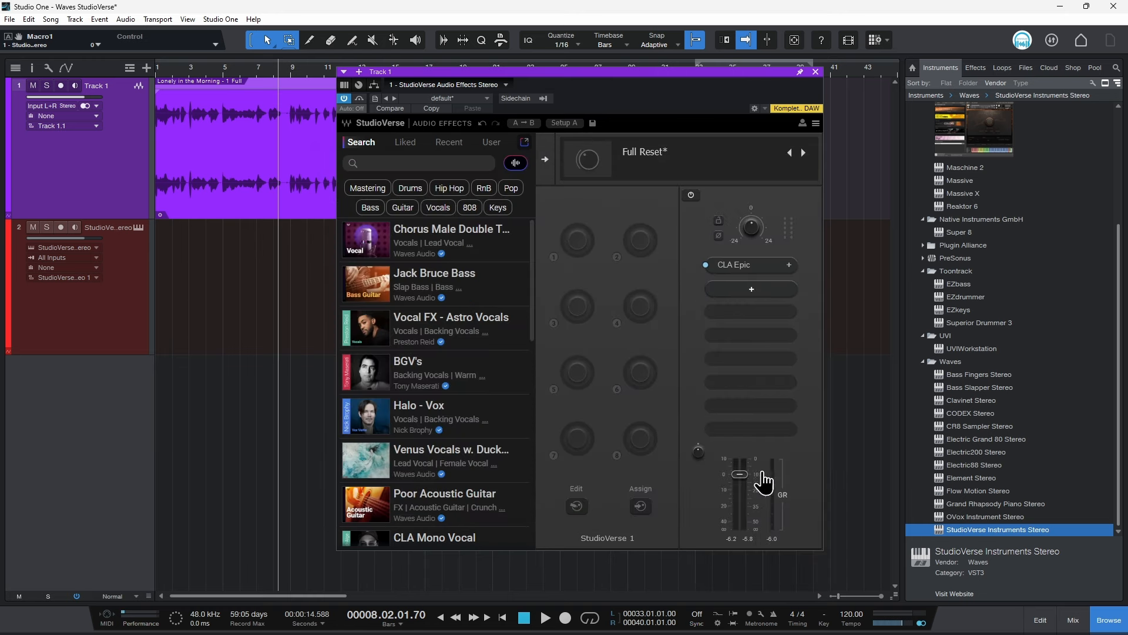
left_click(776, 269)
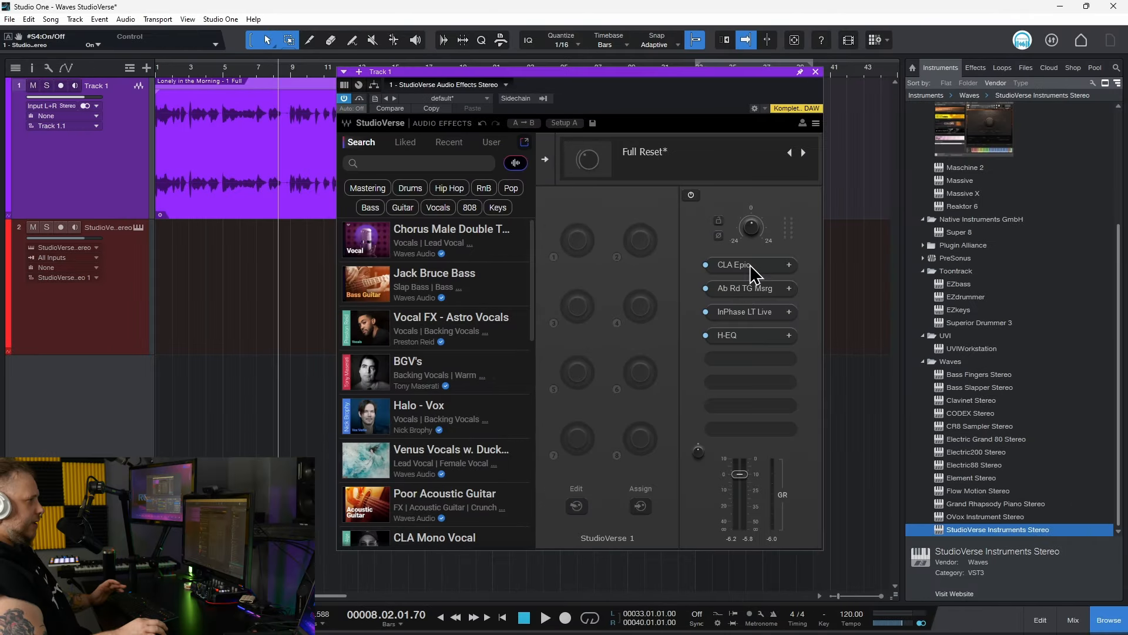
View the CLA Epic and Abbey Road TG Mastering Live plugin windows one after the other and close them
left_click(749, 264)
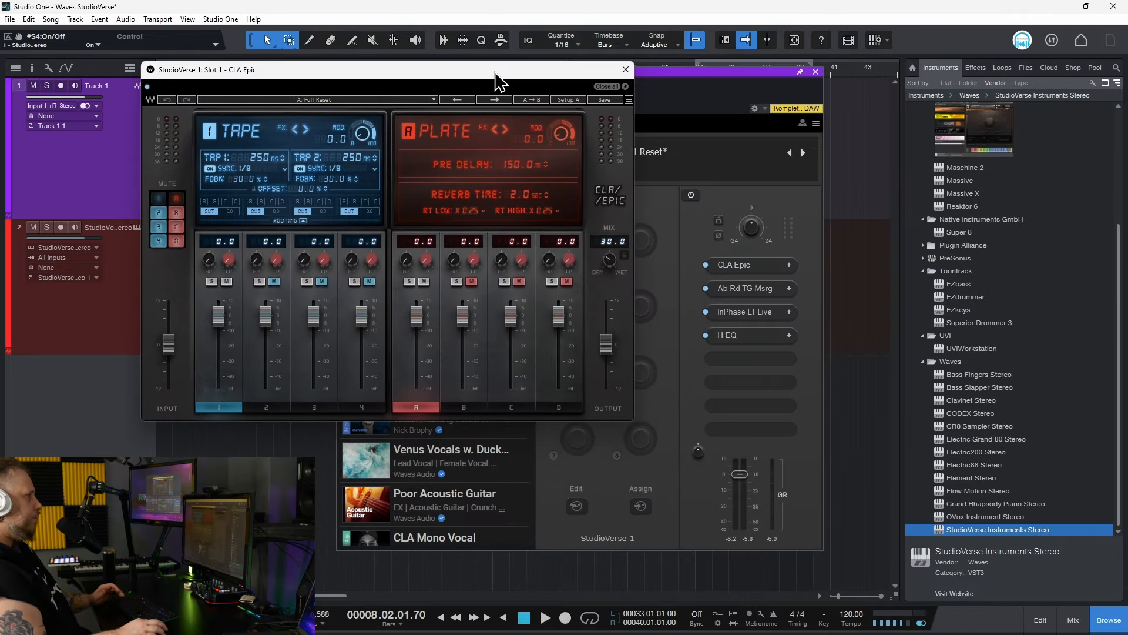
left_click(736, 288)
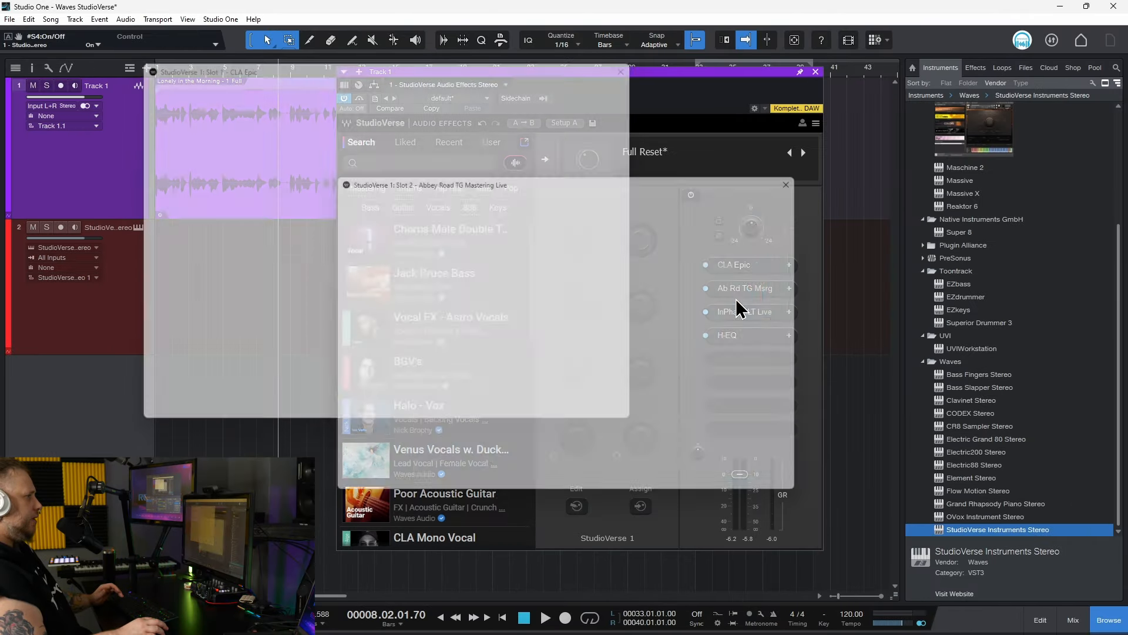
left_click(806, 175)
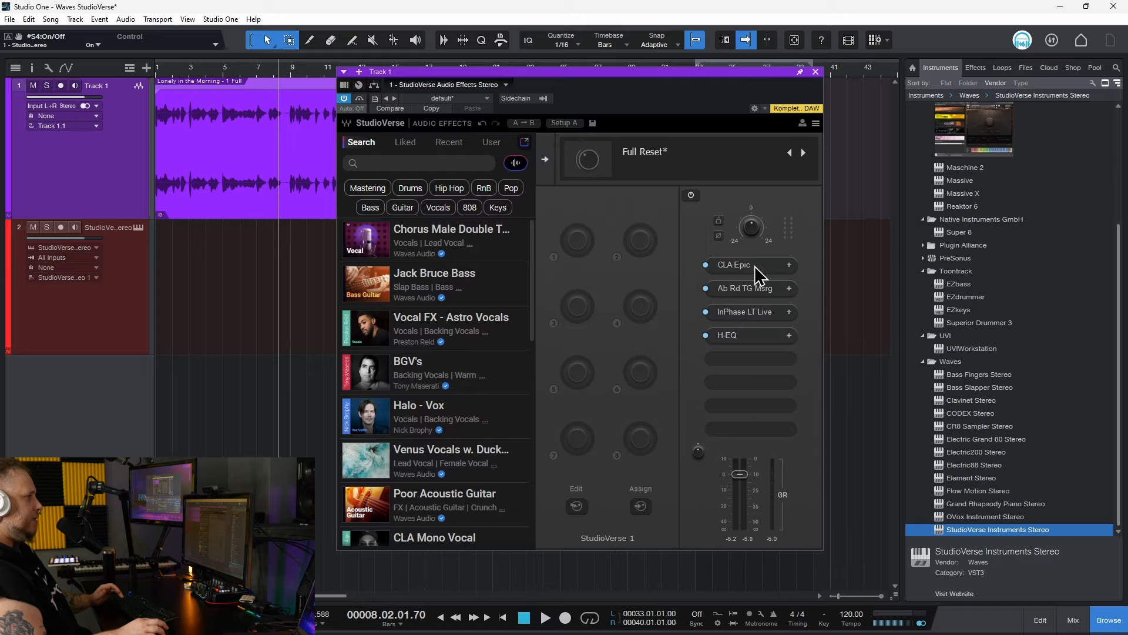
Display the CLA Epic, Abbey Road TG Mastering Live and InPhase LT Live windows together, spread them apart and close them all
left_click(755, 265)
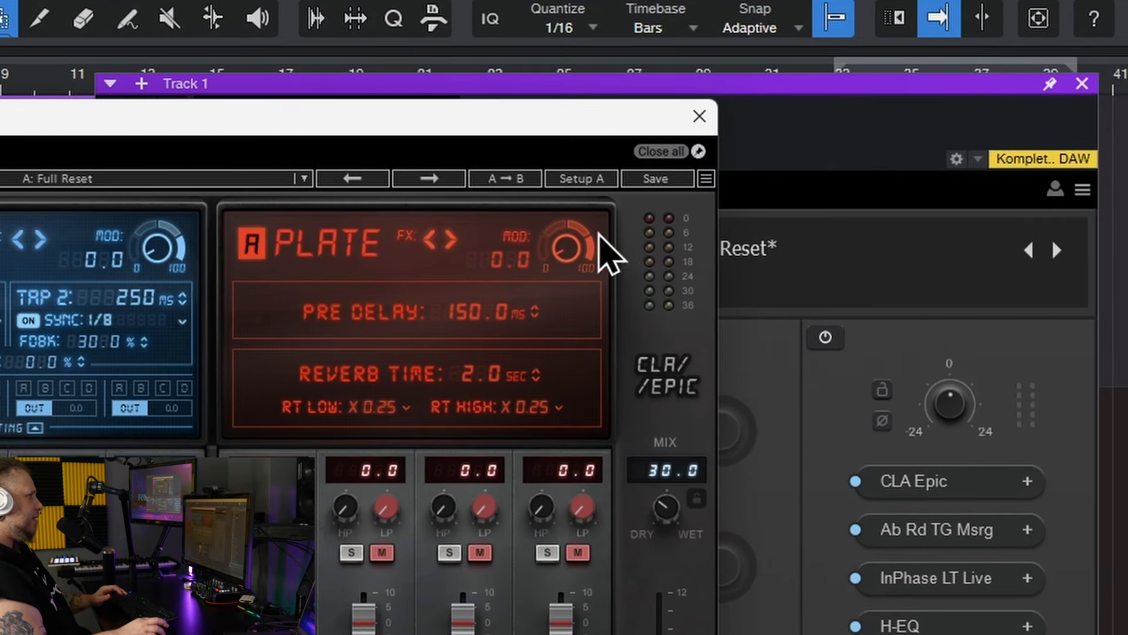
left_click_drag(595, 126, 511, 94)
left_click(939, 540)
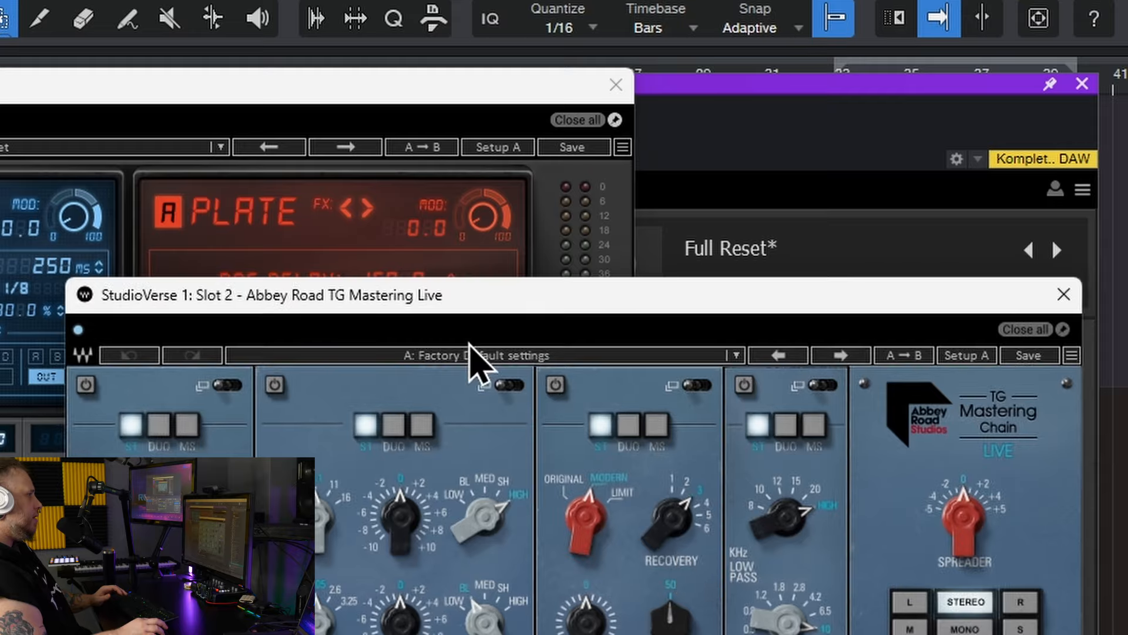
left_click_drag(661, 294, 307, 443)
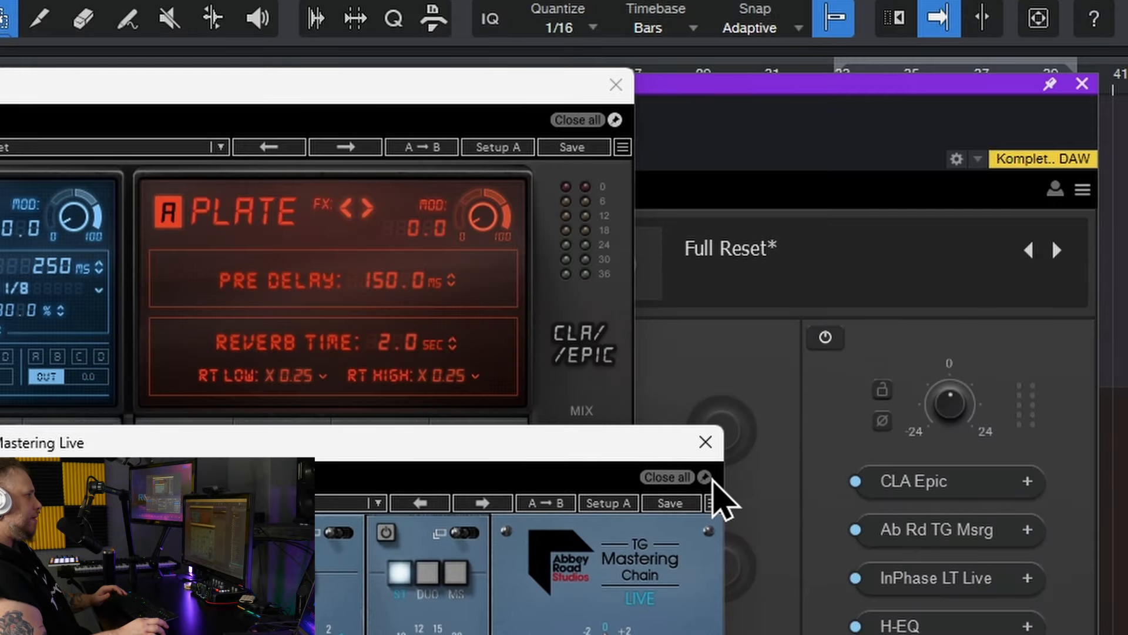
left_click(932, 579)
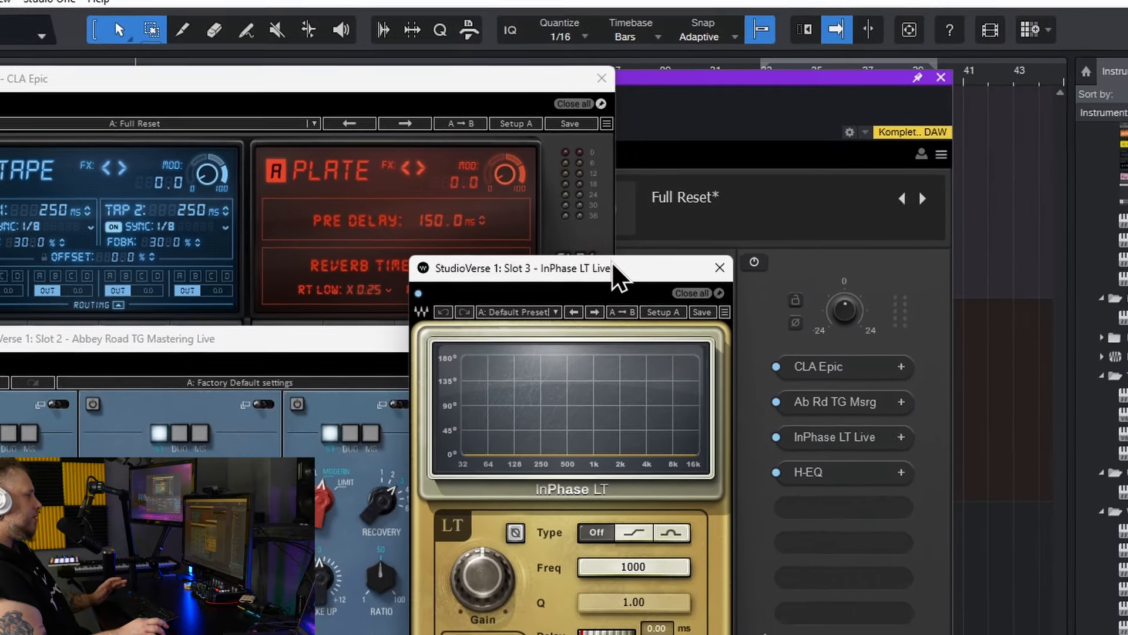
left_click_drag(611, 270, 944, 128)
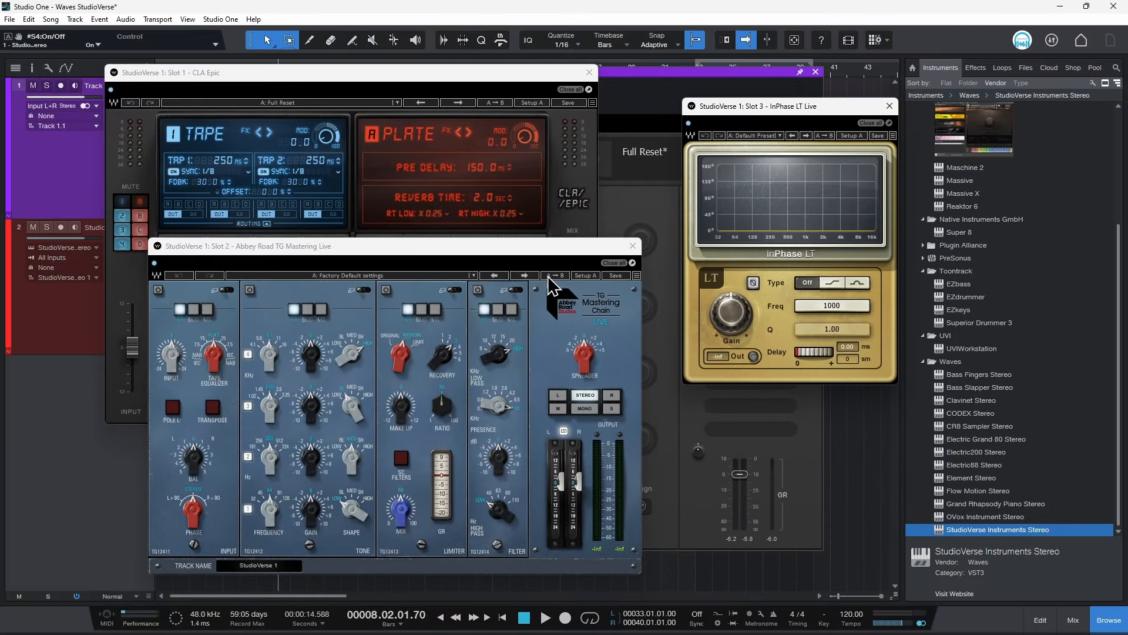
left_click(613, 263)
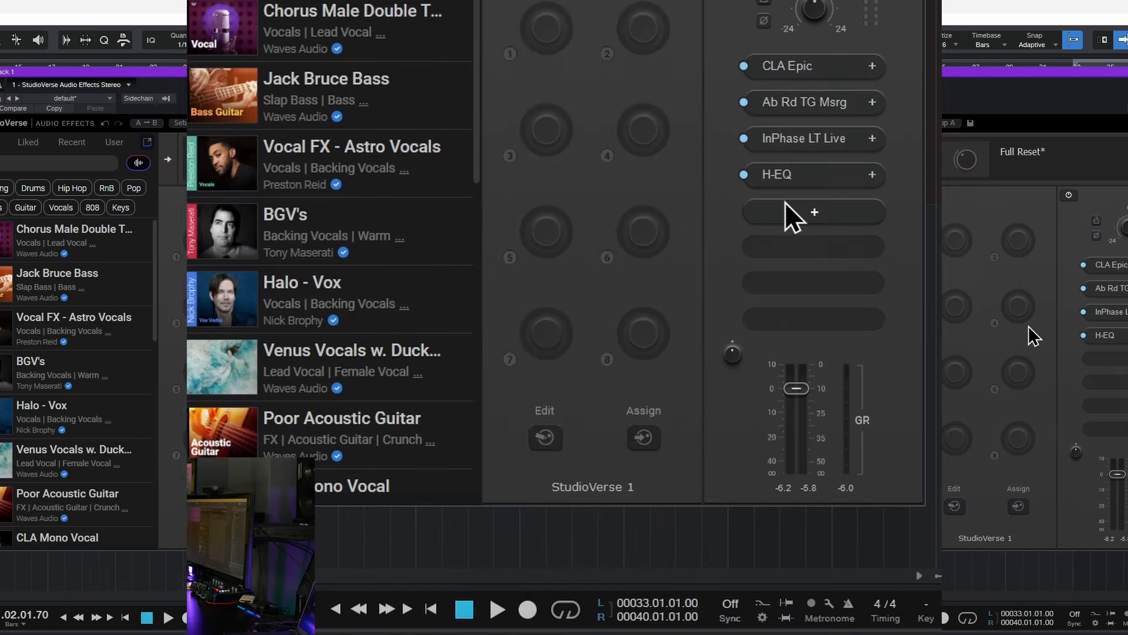
Insert a Parallel Split in the chain's fifth slot and load CLA EchoSphere into the first slot of parallel rack 1
left_click(814, 209)
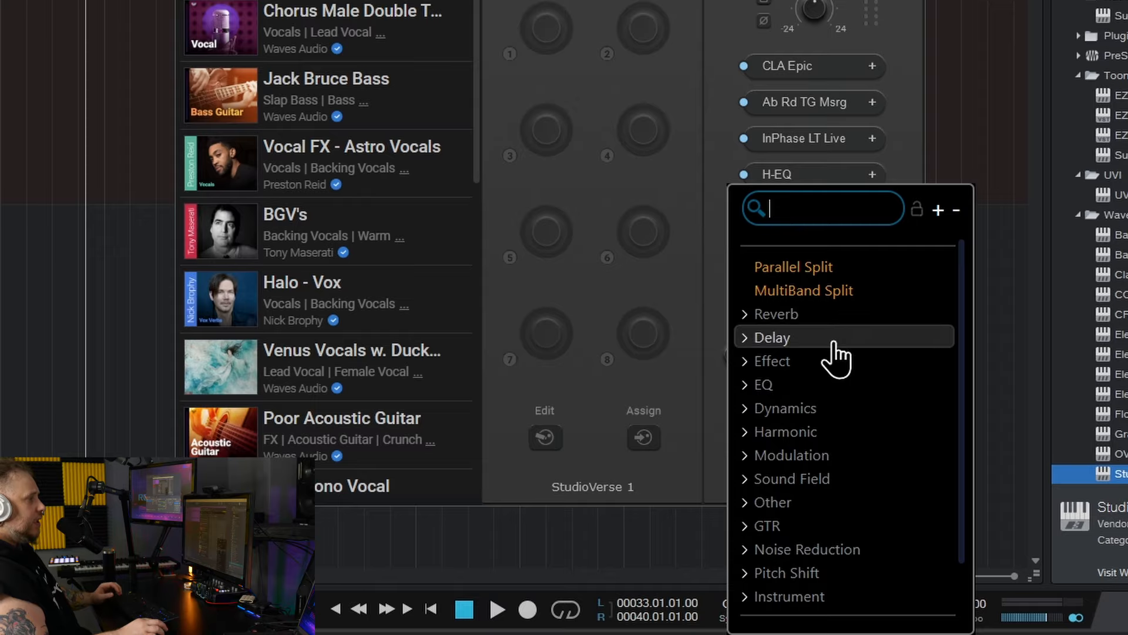
left_click(857, 276)
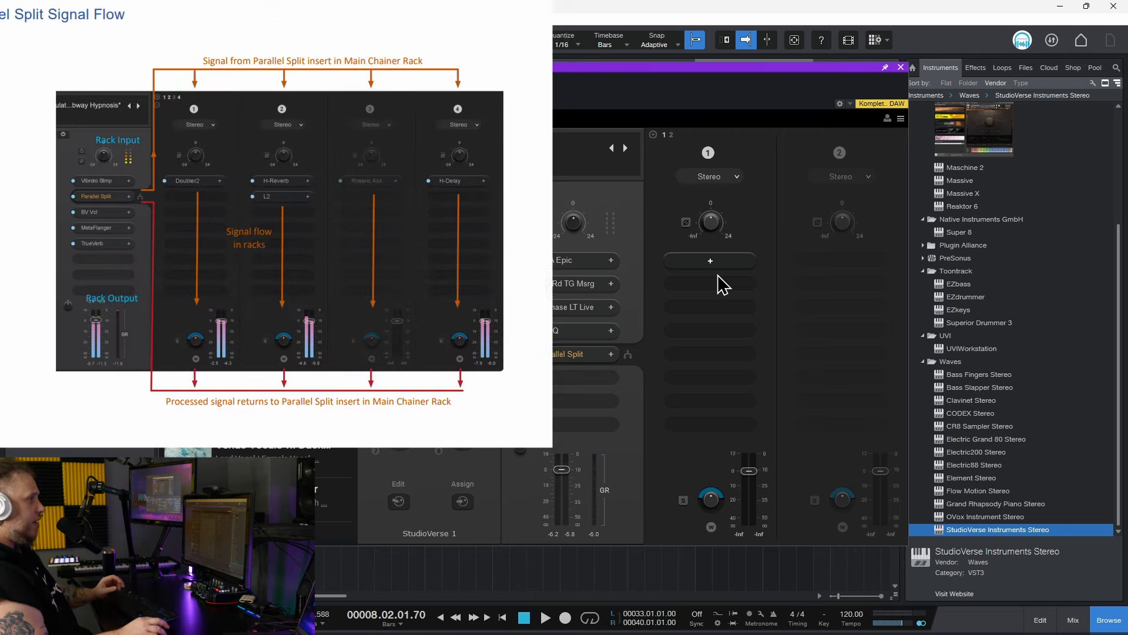
left_click(722, 262)
left_click(716, 379)
left_click(718, 424)
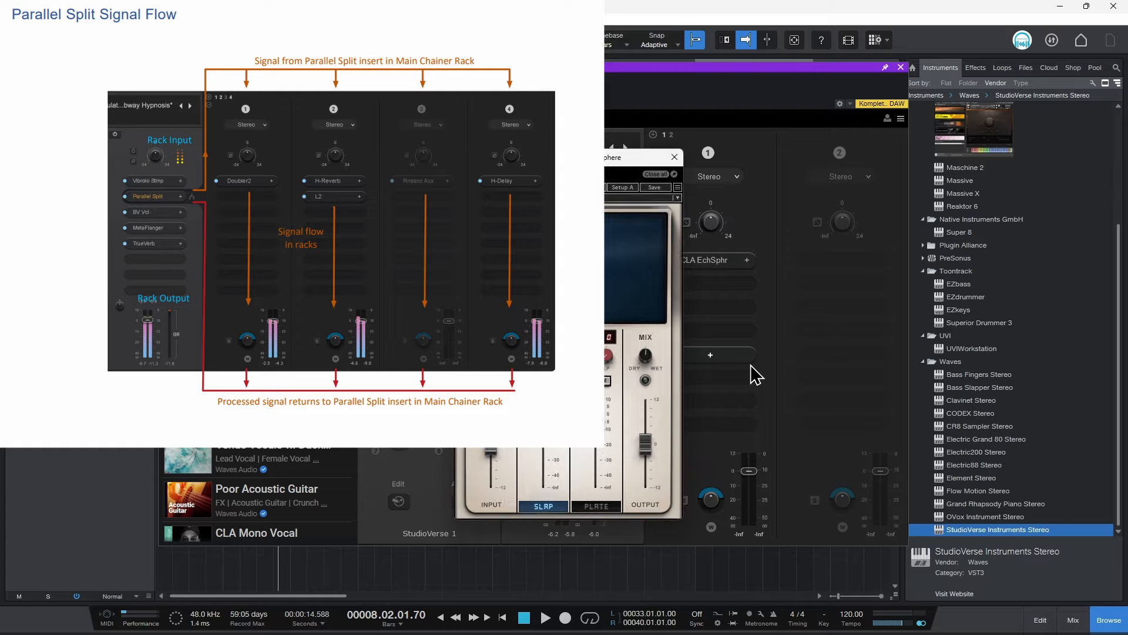
left_click(674, 157)
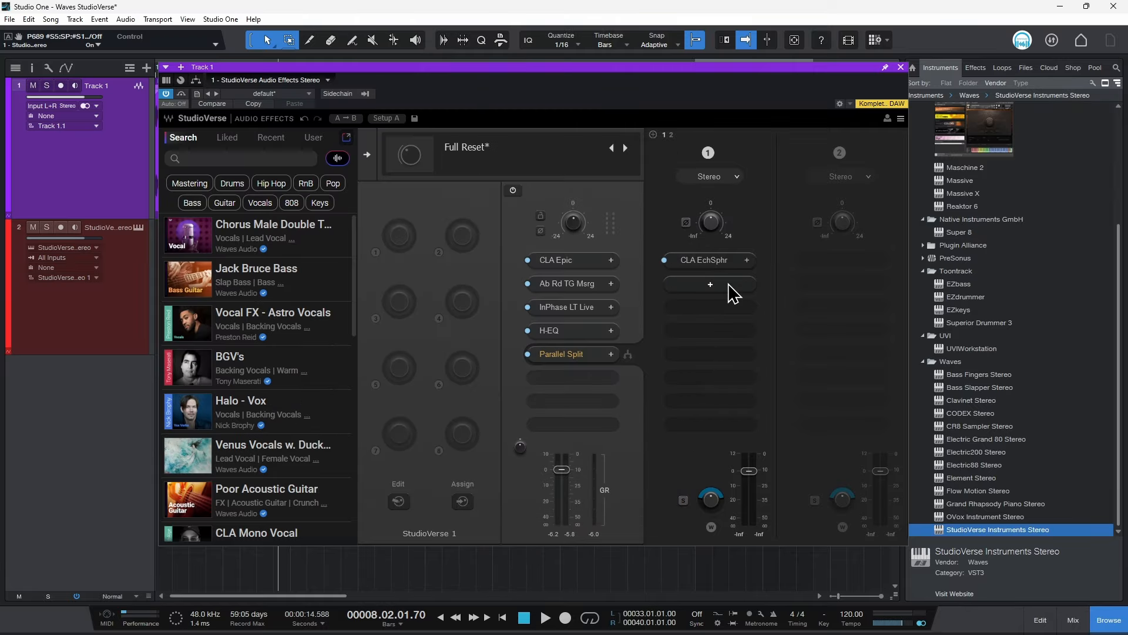
Add the Abbey Road RS56 Passive EQ to the second slot of parallel rack 1
left_click(731, 286)
left_click(713, 431)
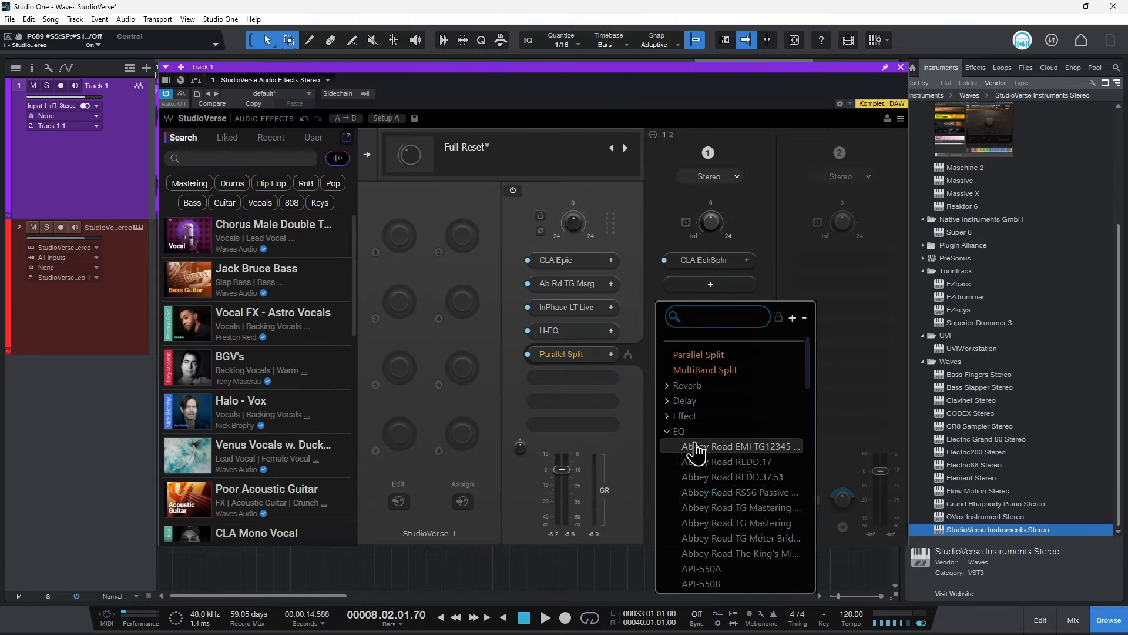
left_click(746, 498)
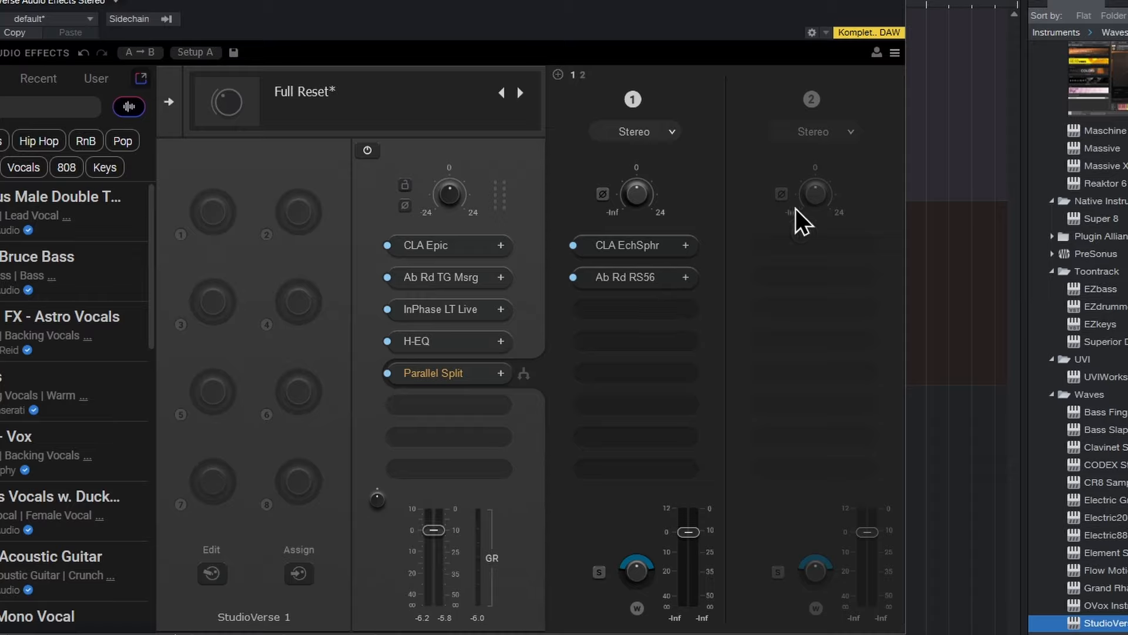
Expand the Parallel Split to eight racks and enable racks 5, 6 and 7
left_click(557, 75)
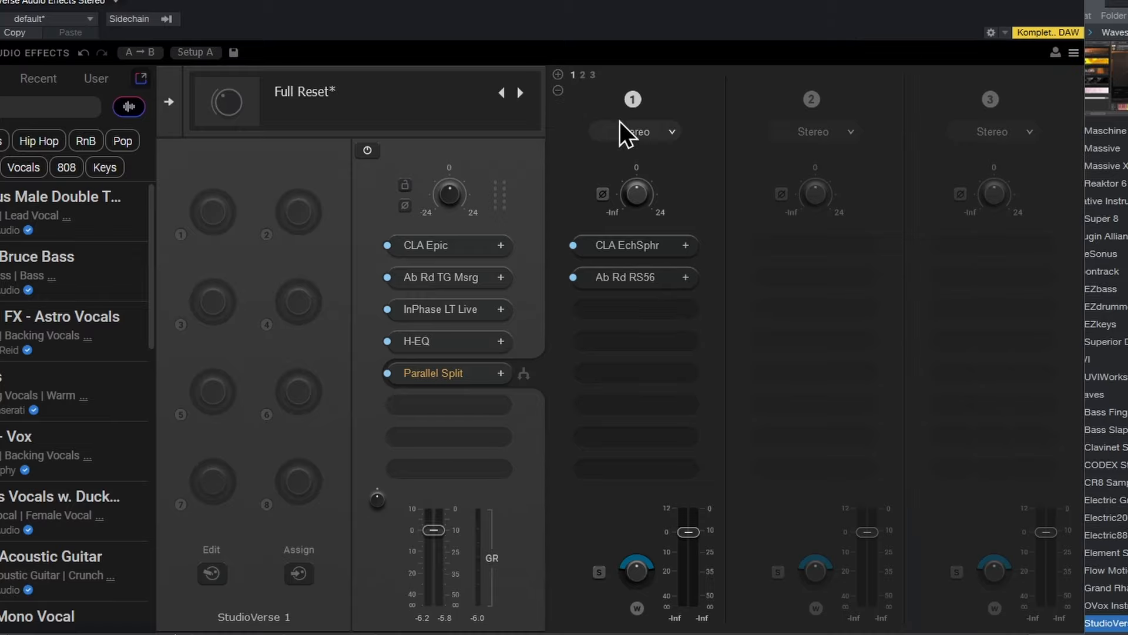
left_click(558, 75)
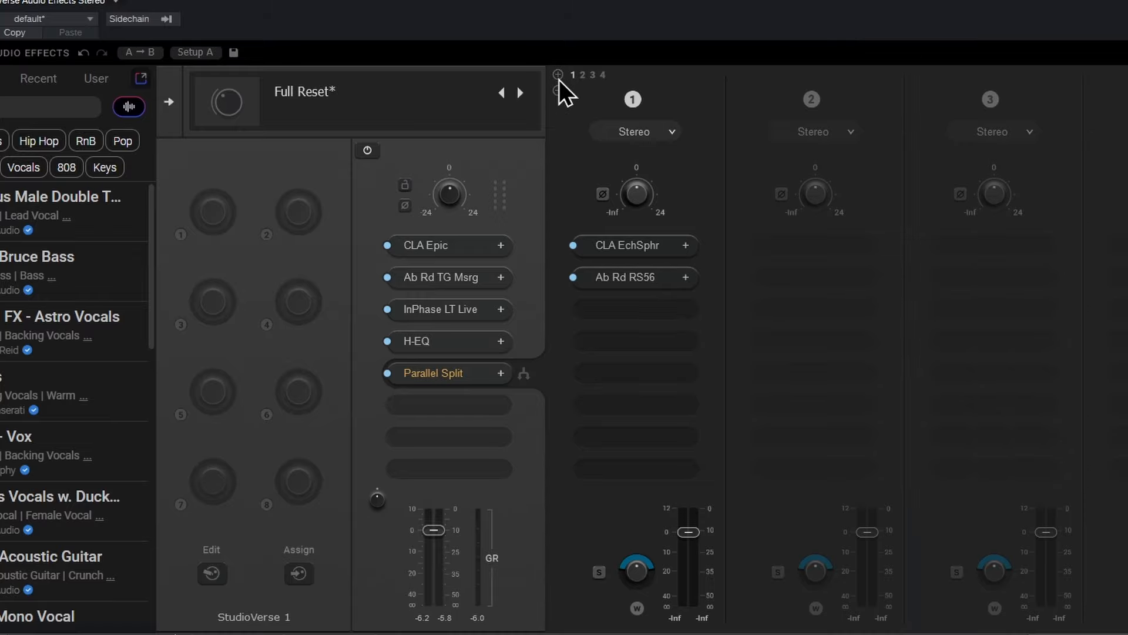
left_click(558, 75)
left_click(558, 75)
left_click(558, 74)
left_click(558, 75)
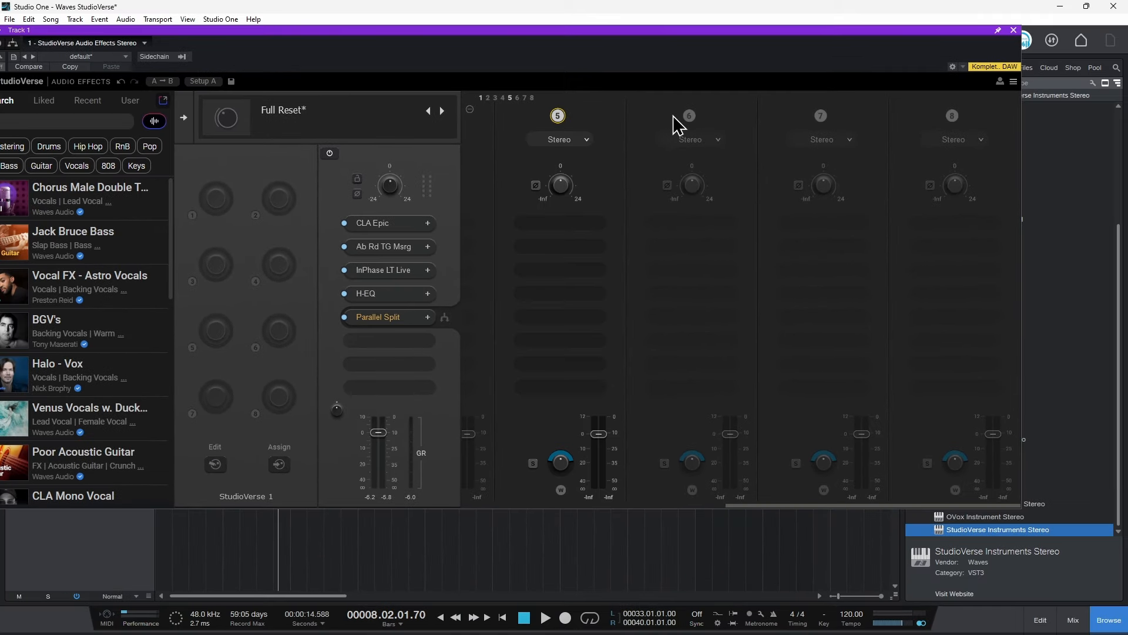
left_click(689, 115)
left_click(820, 116)
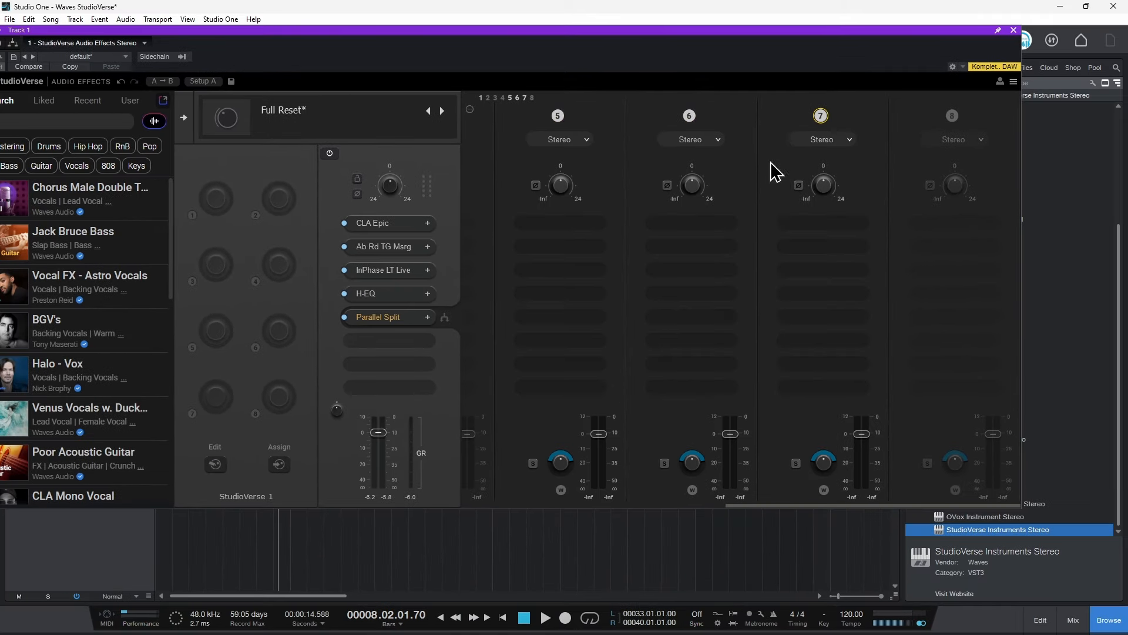
Load the SSLEQ plugin into the first slot of parallel rack 5 and close its window
left_click(559, 224)
left_click(570, 371)
scroll(574, 455, "down", 5)
left_click(573, 462)
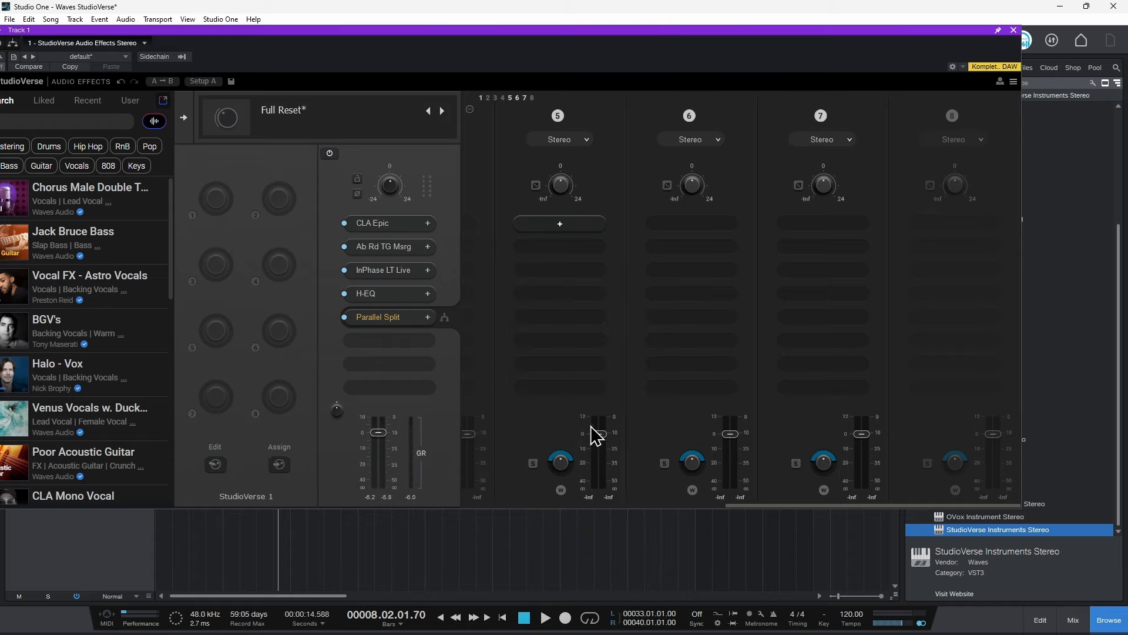
left_click(786, 263)
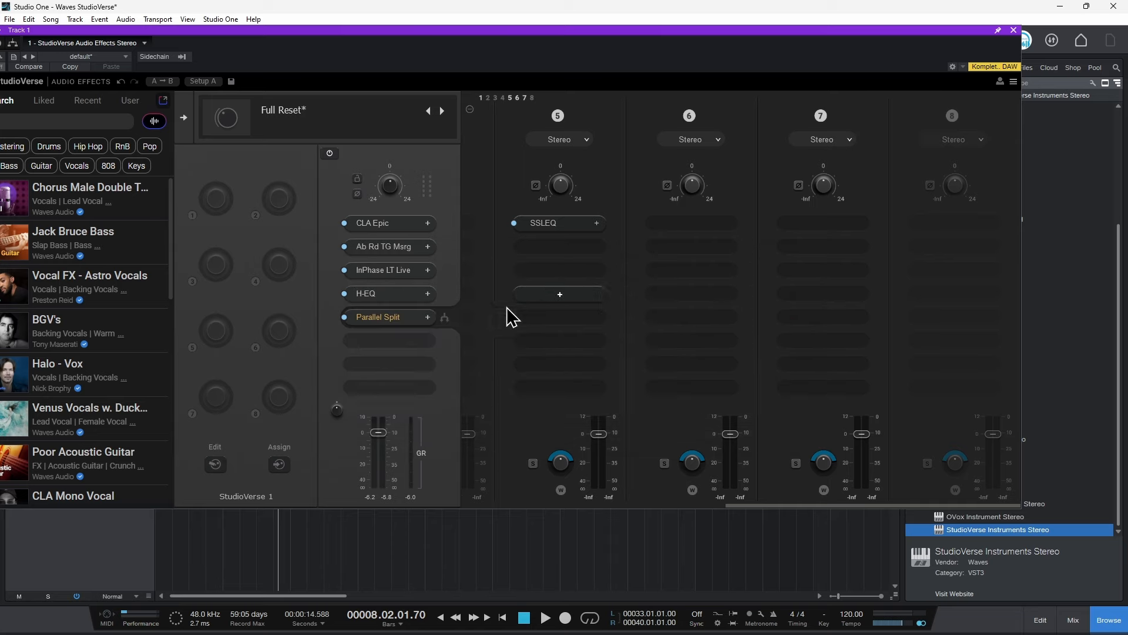
Insert a MultiBand Split in the chain's sixth slot and move the plugin window clear
left_click(390, 341)
left_click(504, 421)
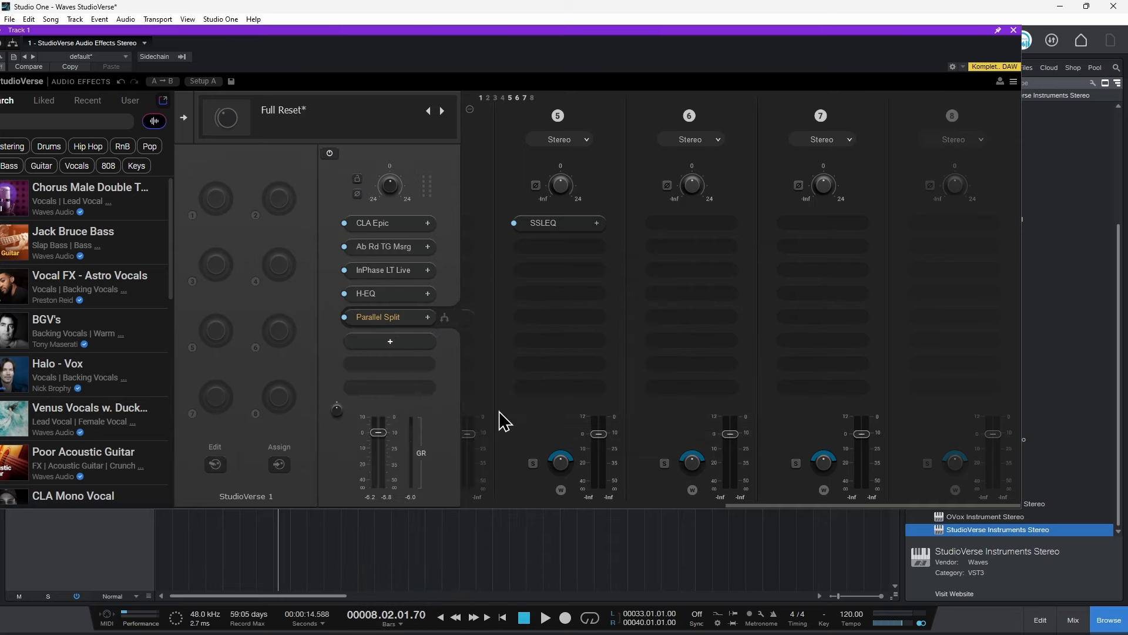
left_click_drag(434, 30, 648, 84)
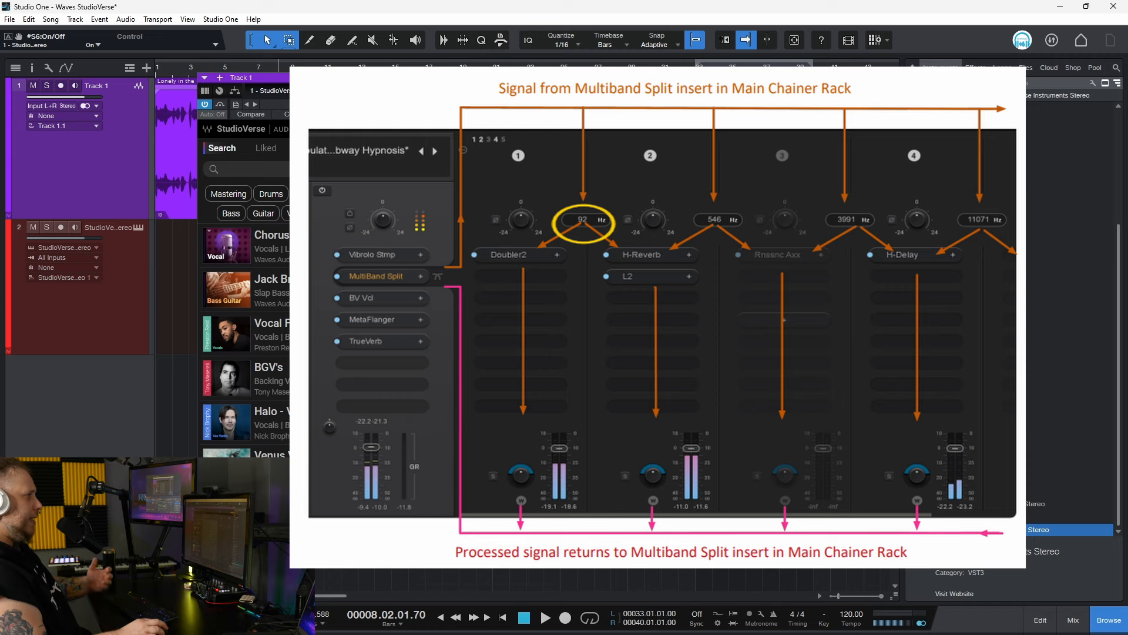
left_click_drag(648, 77, 597, 61)
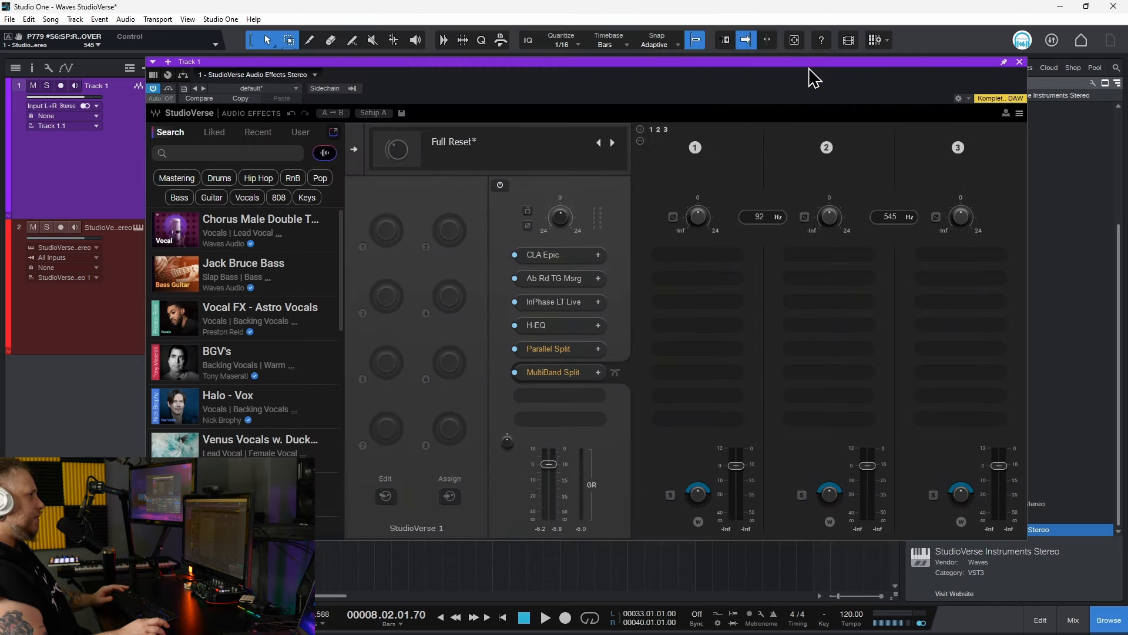
left_click_drag(811, 77, 741, 71)
Set the MultiBand Split's first crossover to 117 Hz and its second crossover to 814 Hz
left_click_drag(627, 207, 627, 212)
left_click_drag(705, 208, 706, 191)
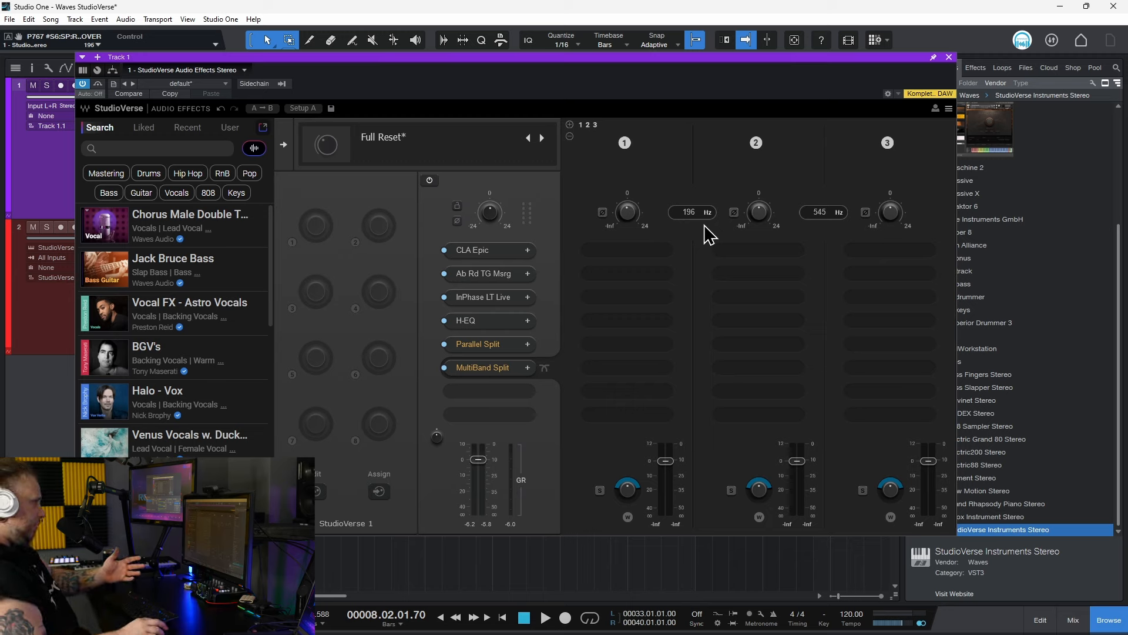
left_click_drag(696, 214, 696, 223)
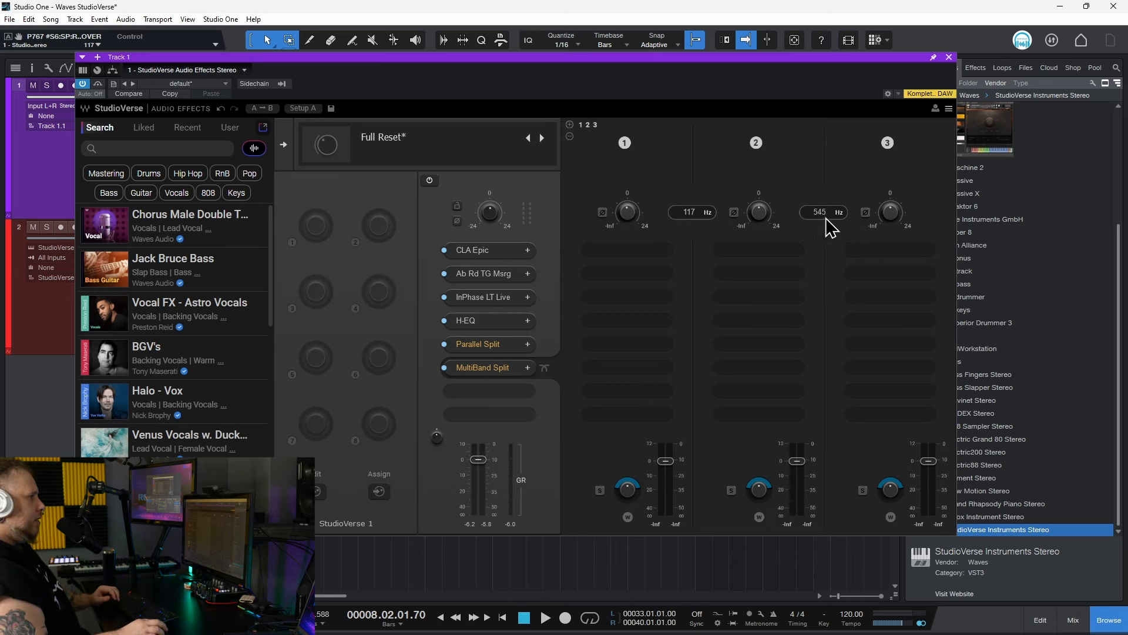
Load Kramer HLS into the first slot of band 1 and close its window
left_click(627, 251)
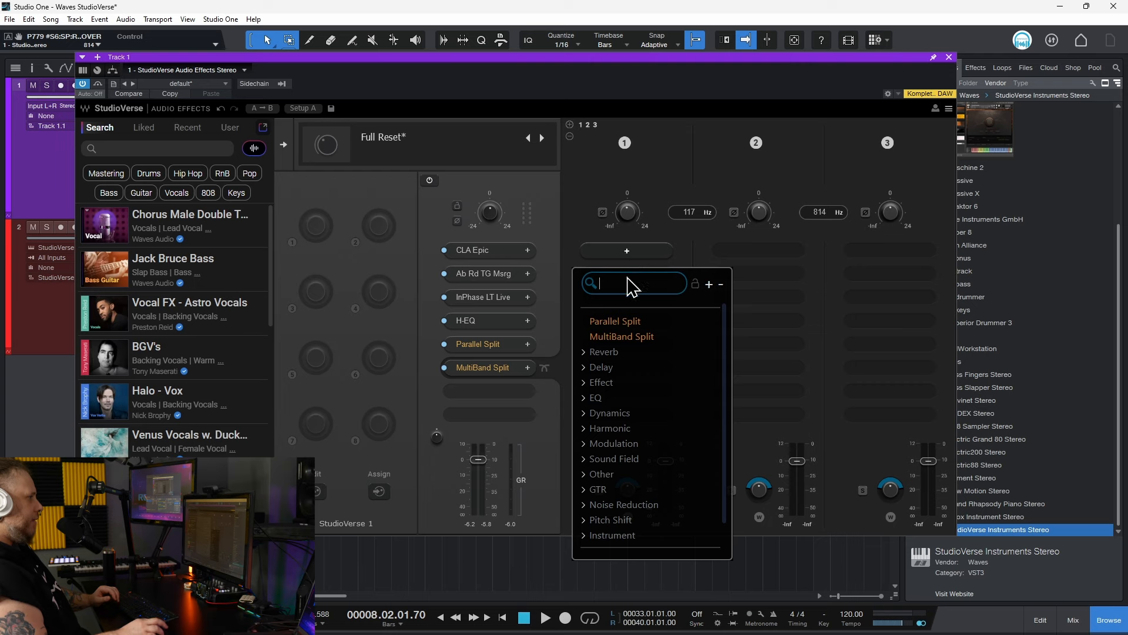
left_click(611, 398)
left_click(605, 459)
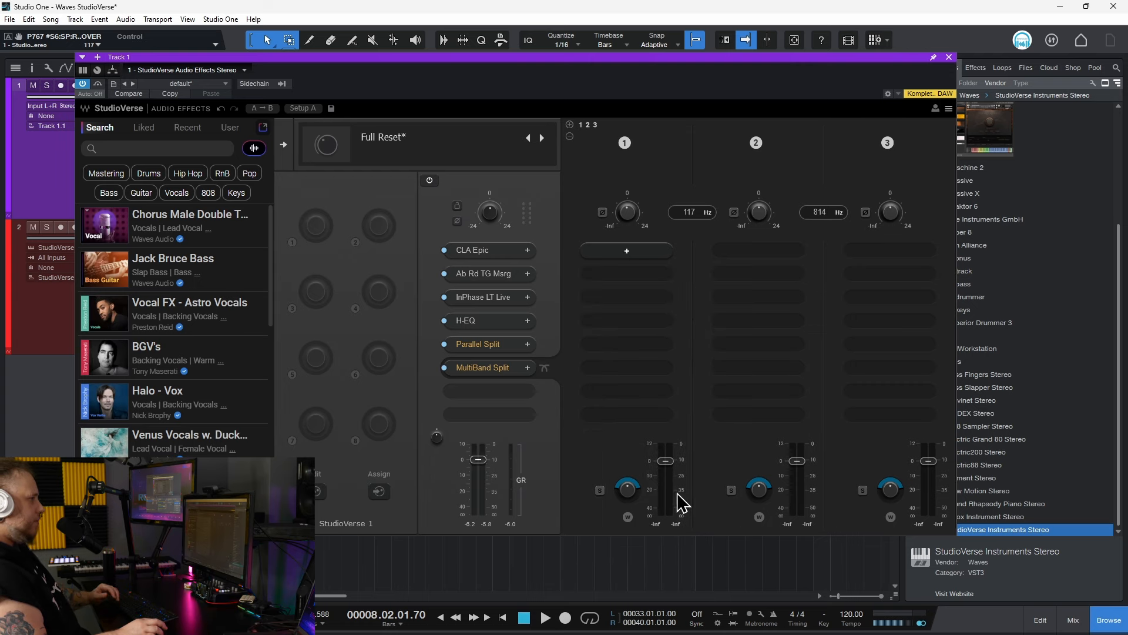
left_click(664, 145)
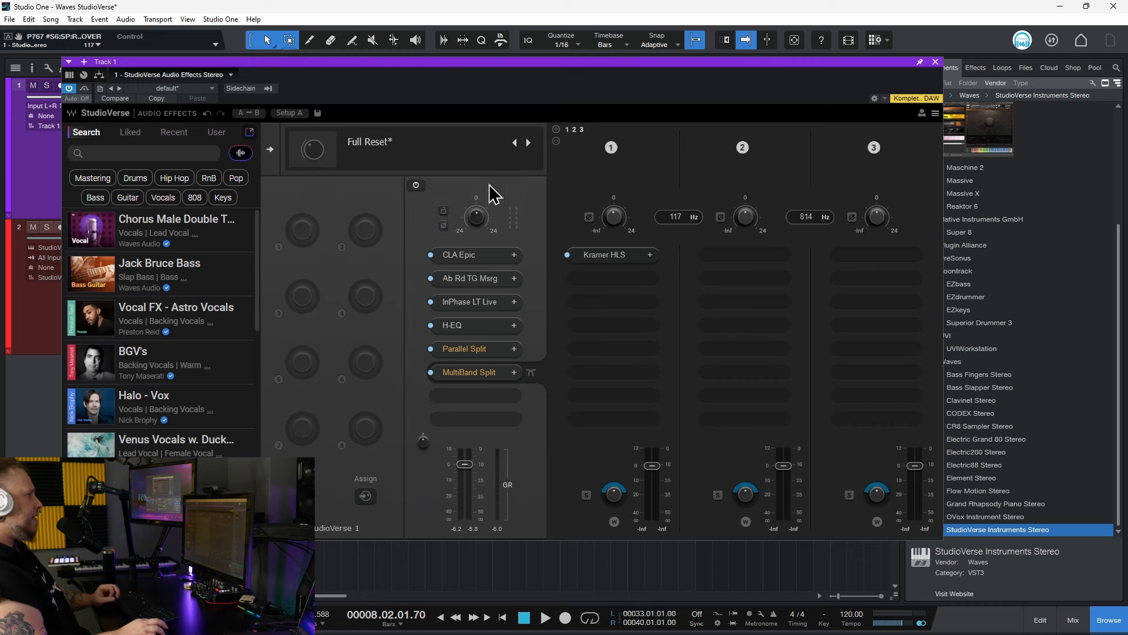
left_click_drag(477, 60, 509, 65)
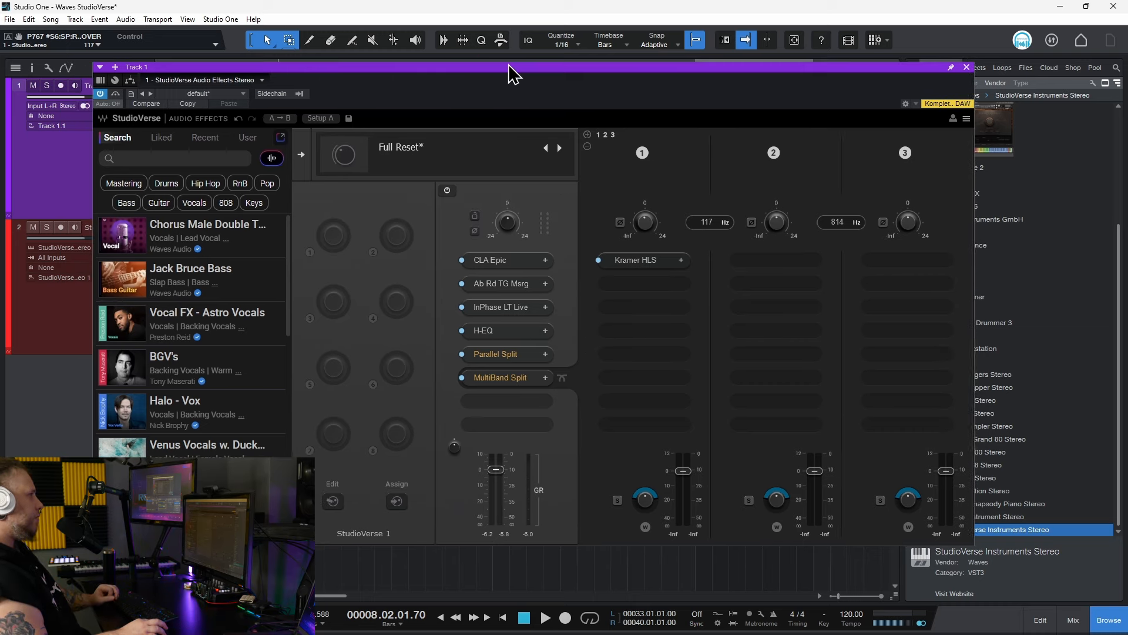
Collapse the MultiBand Split racks and save the current chain preset
left_click(504, 384)
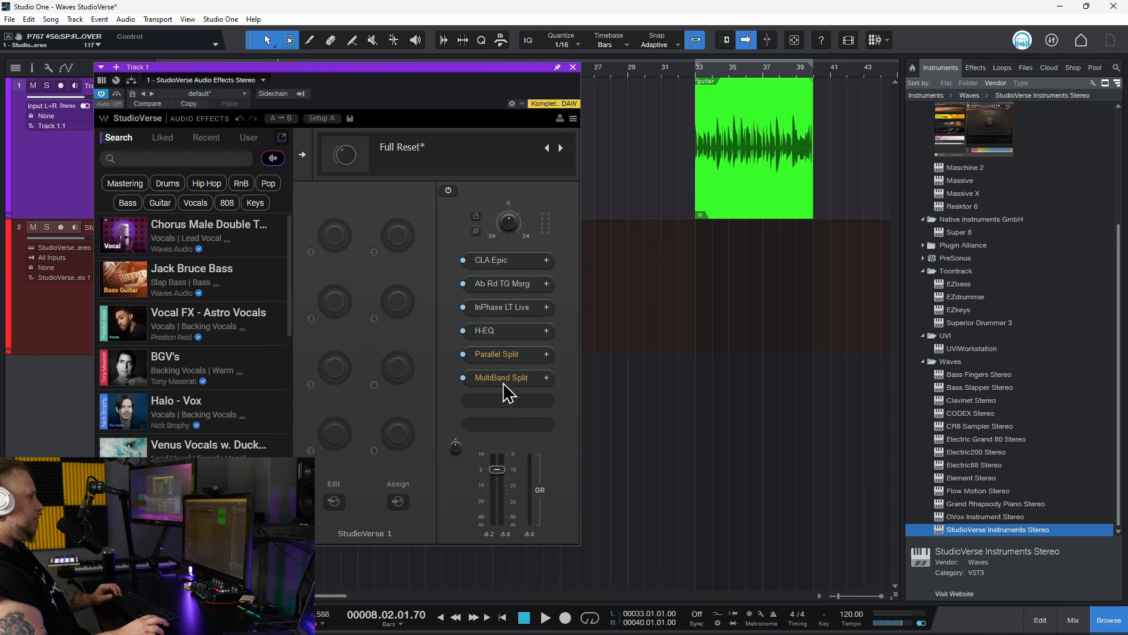
left_click_drag(411, 67, 425, 76)
left_click_drag(425, 76, 626, 90)
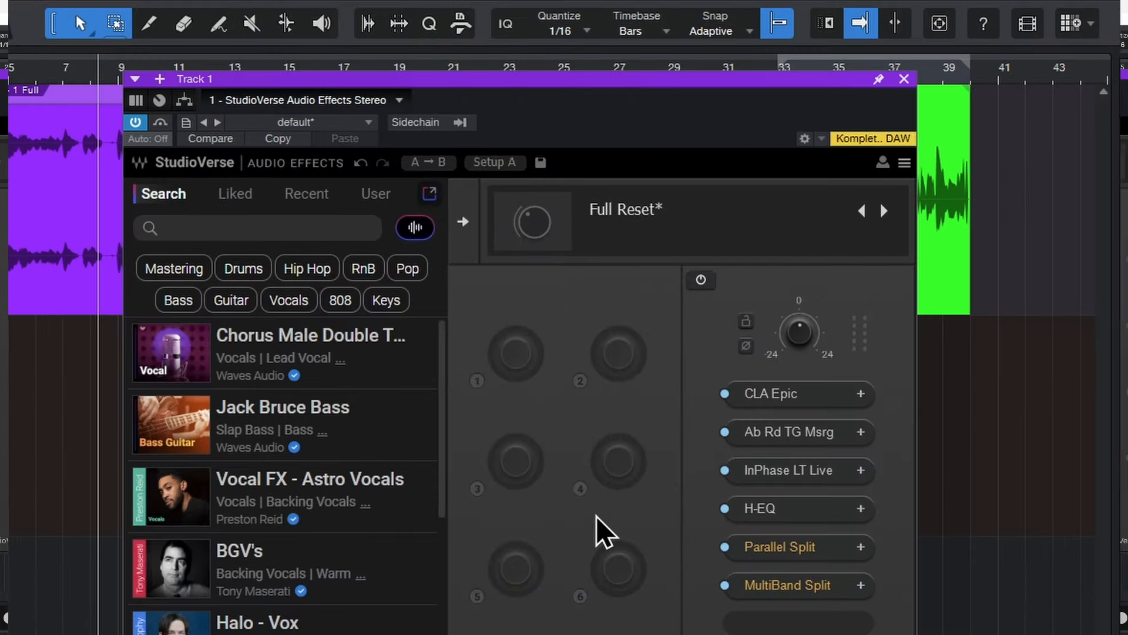
left_click(540, 162)
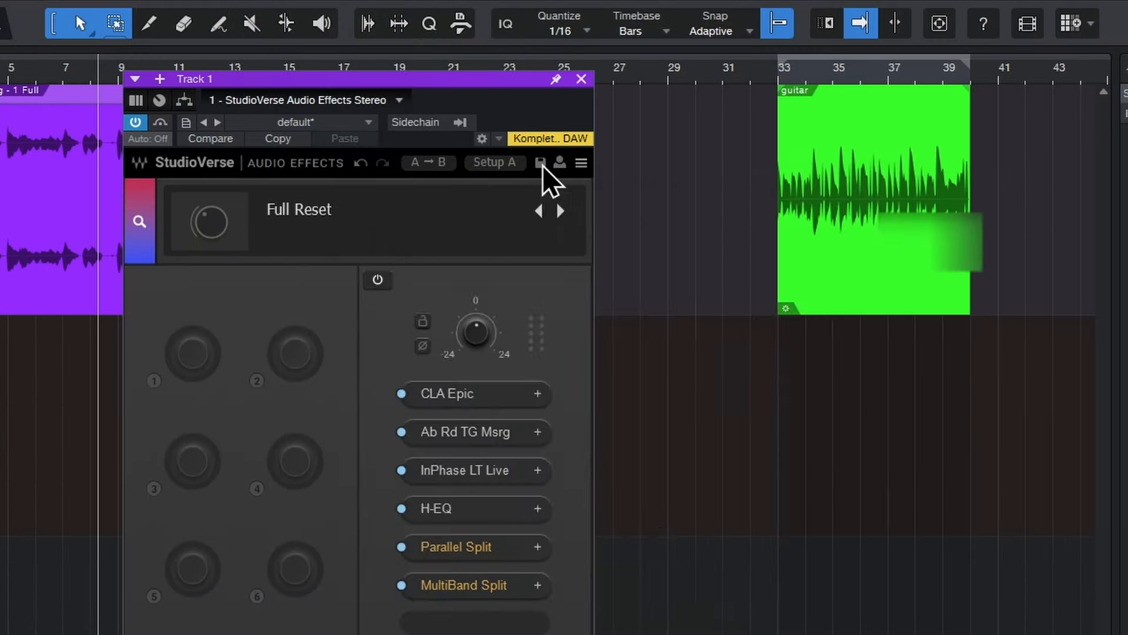
left_click(957, 181)
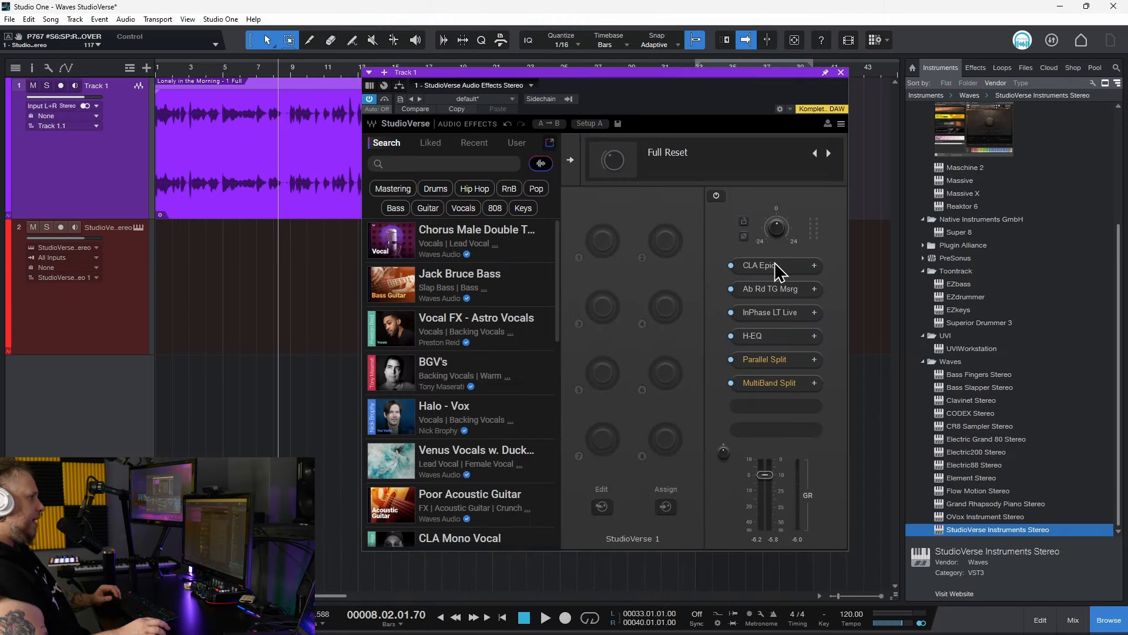
Open the CLA Epic, Abbey Road TG Mastering and H-EQ windows and arrange them beside the chain
left_click(774, 263)
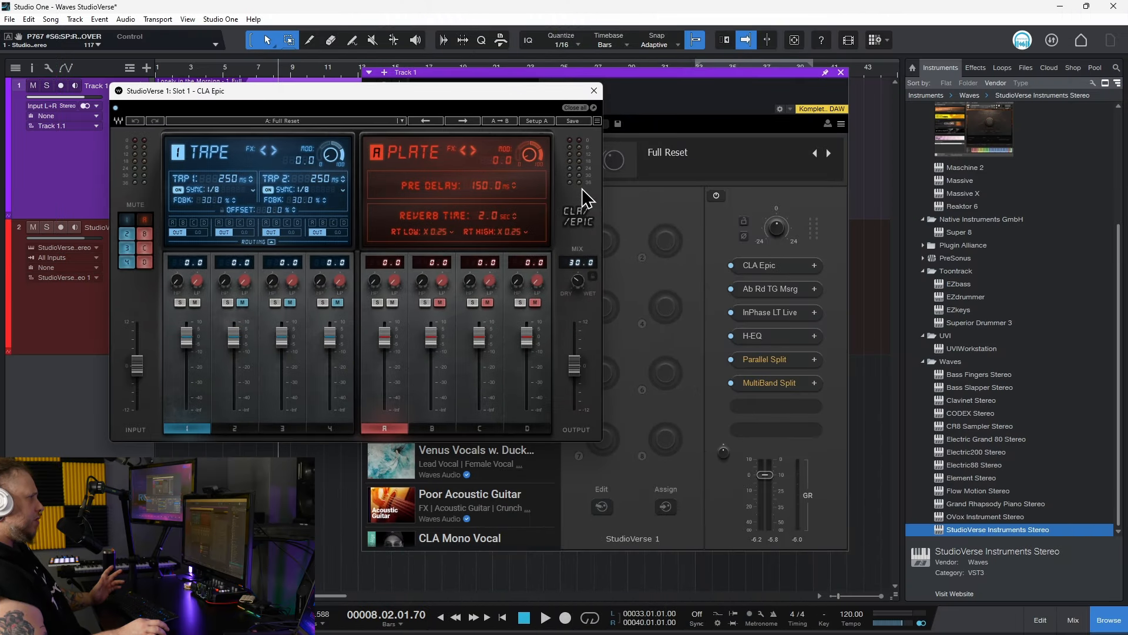
left_click(786, 289)
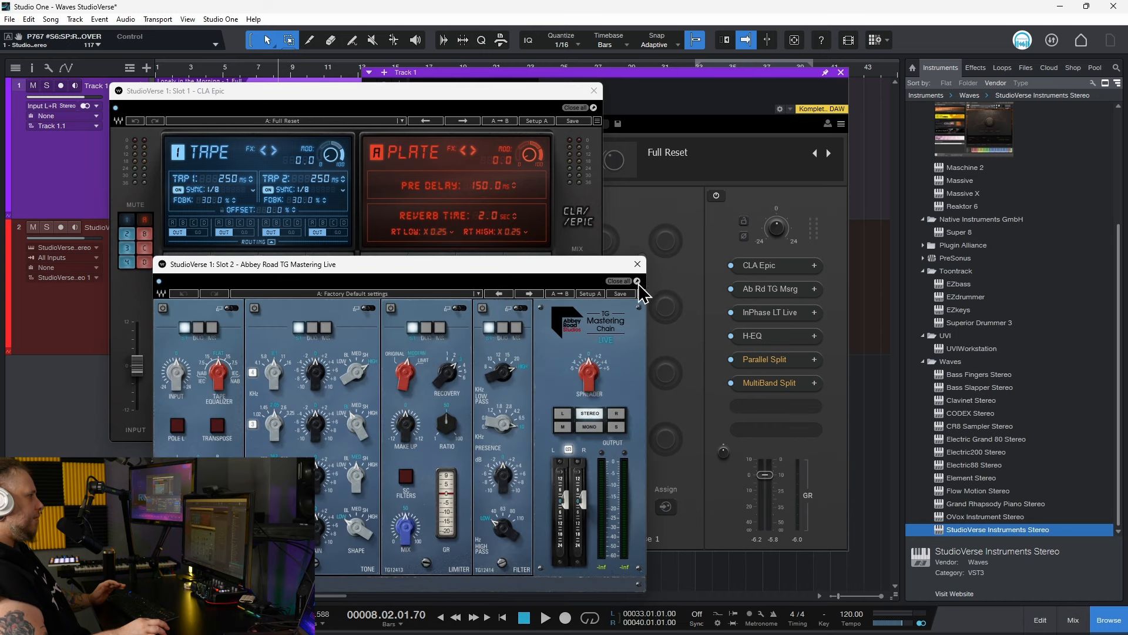
left_click(780, 340)
left_click_drag(690, 169, 205, 225)
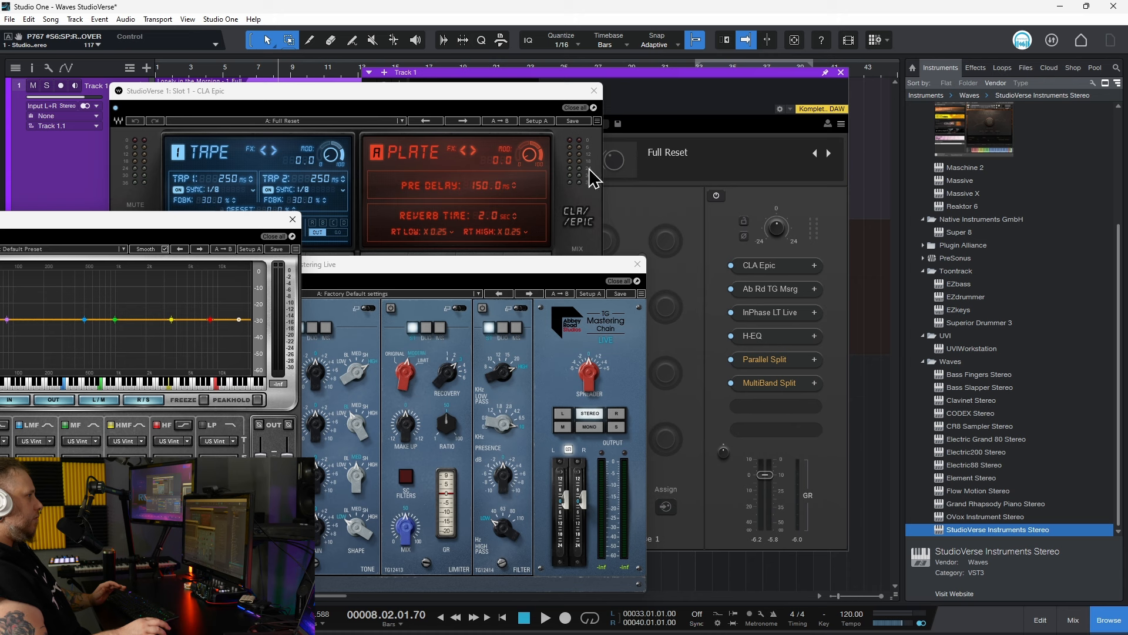
left_click_drag(686, 91, 833, 87)
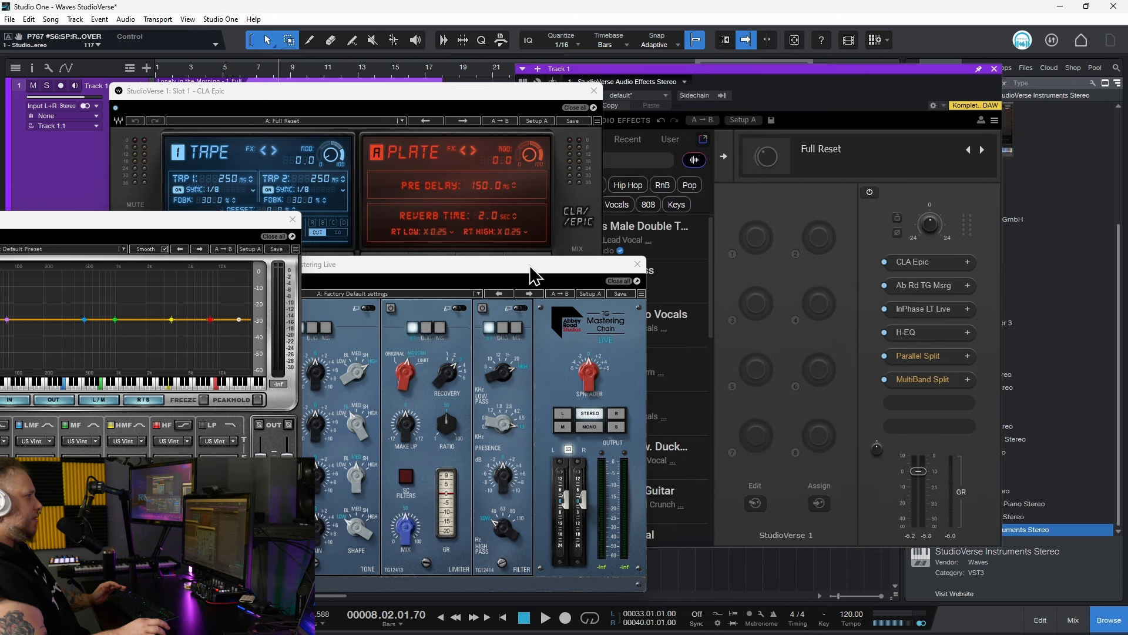
left_click_drag(533, 275, 453, 294)
left_click_drag(421, 94, 355, 90)
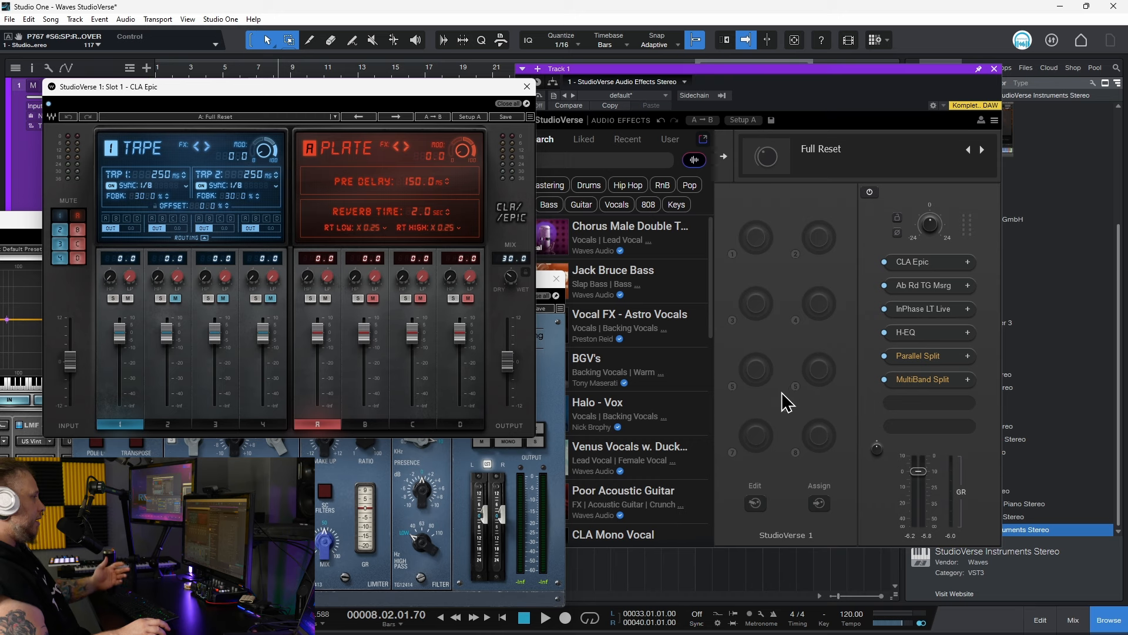
Assign CLA Epic's Mix parameter to macro knob 1 and turn the macro to 36.3
left_click(752, 233)
left_click(771, 211)
left_click(763, 232)
left_click(796, 213)
left_click(758, 236)
mouse_move(798, 281)
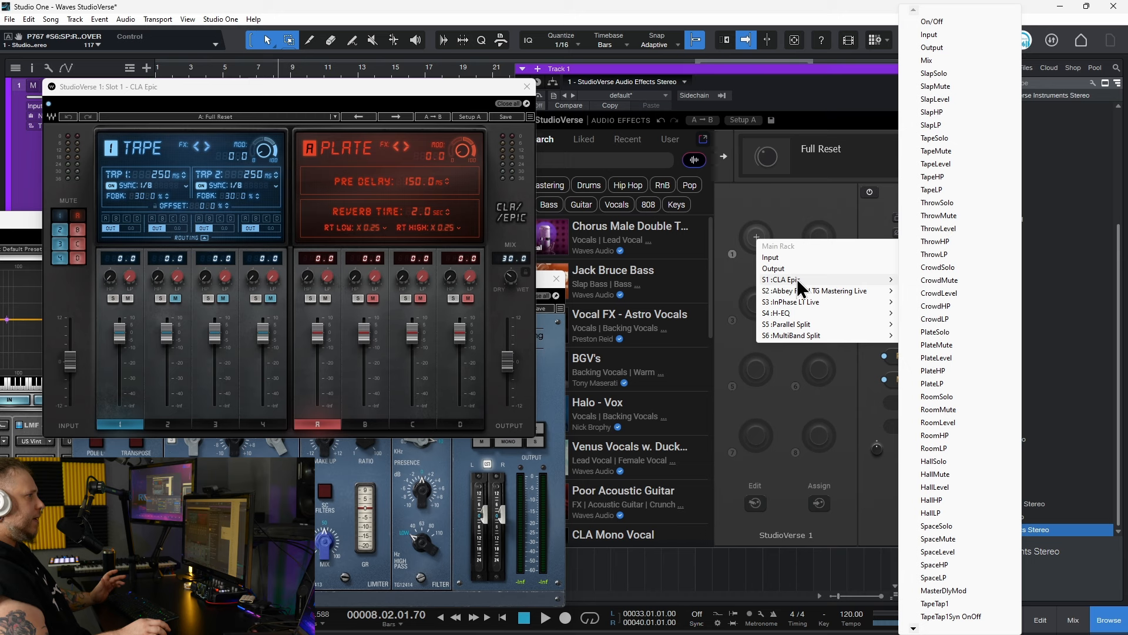
left_click(930, 60)
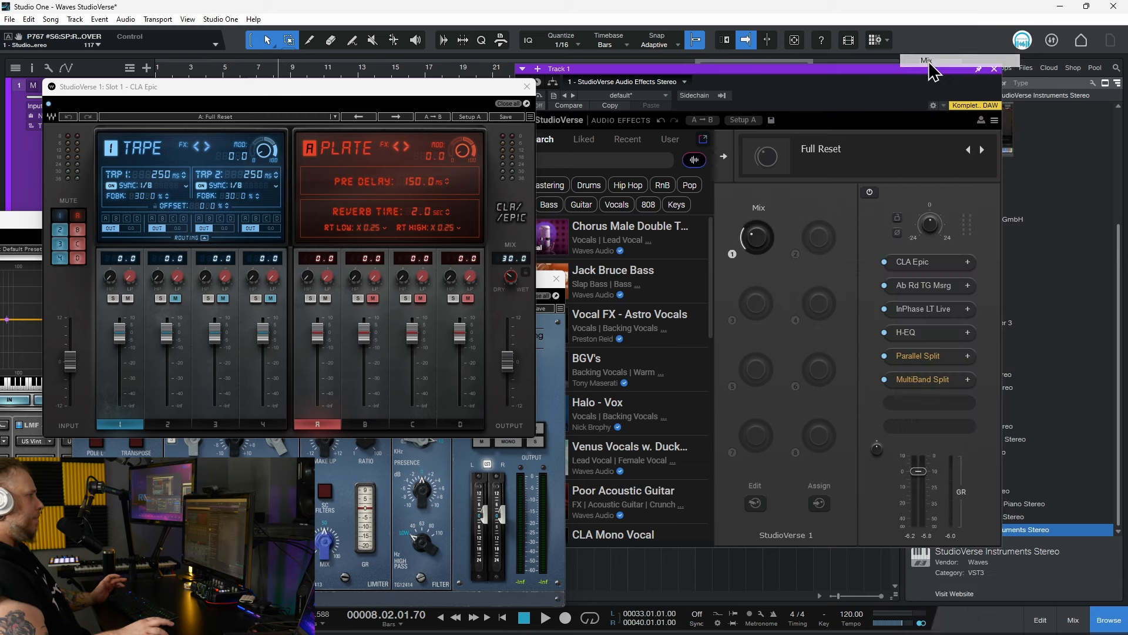
left_click_drag(769, 241, 769, 227)
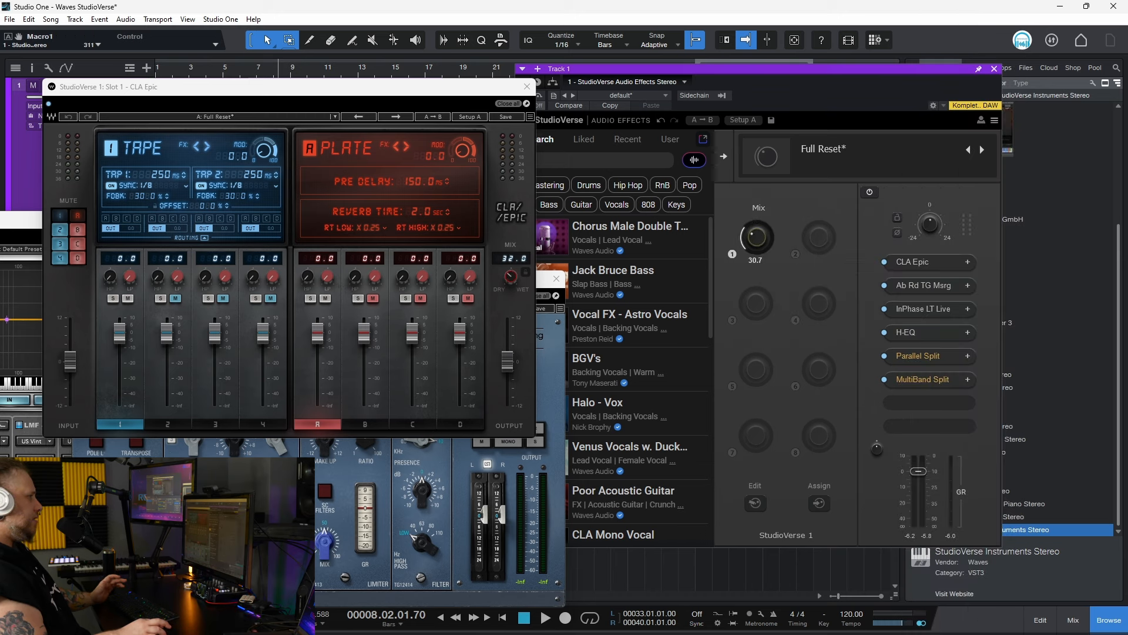
left_click_drag(755, 239, 755, 228)
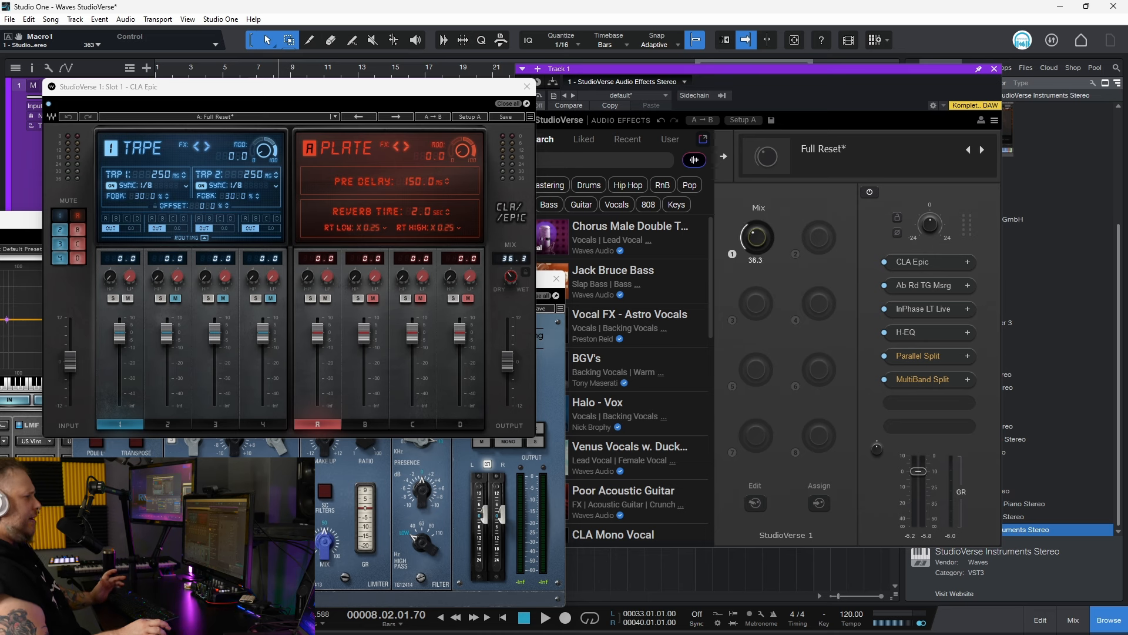
Assign the Spreader of Abbey Road TG Mastering Live to macro 1 as well and turn the macro to about 80
left_click(394, 487)
left_click_drag(418, 285, 453, 228)
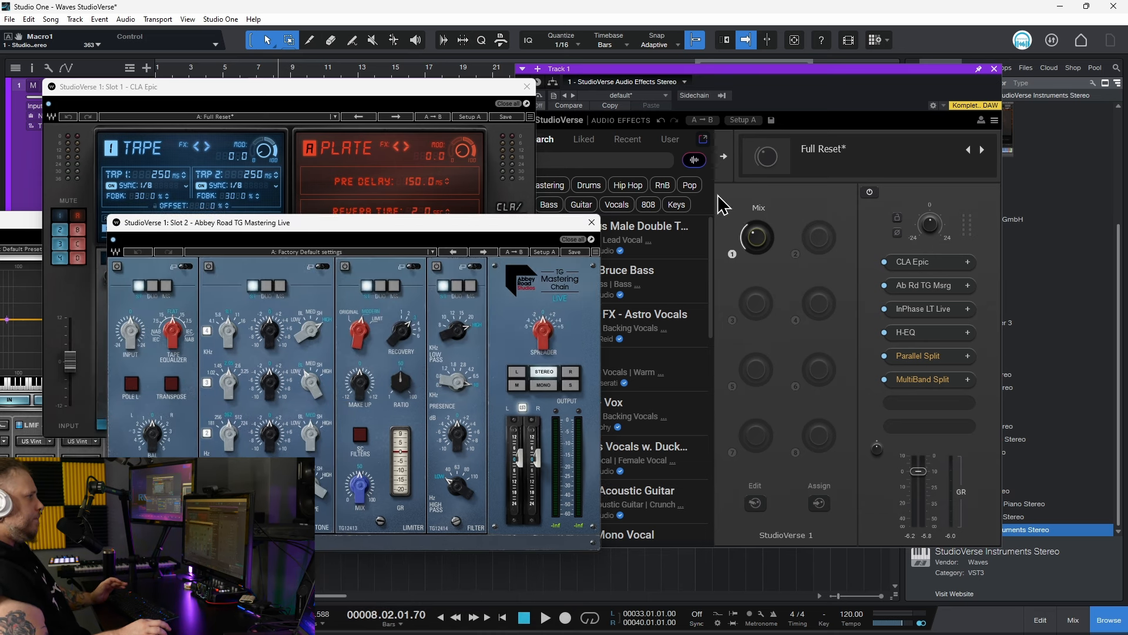
right_click(756, 238)
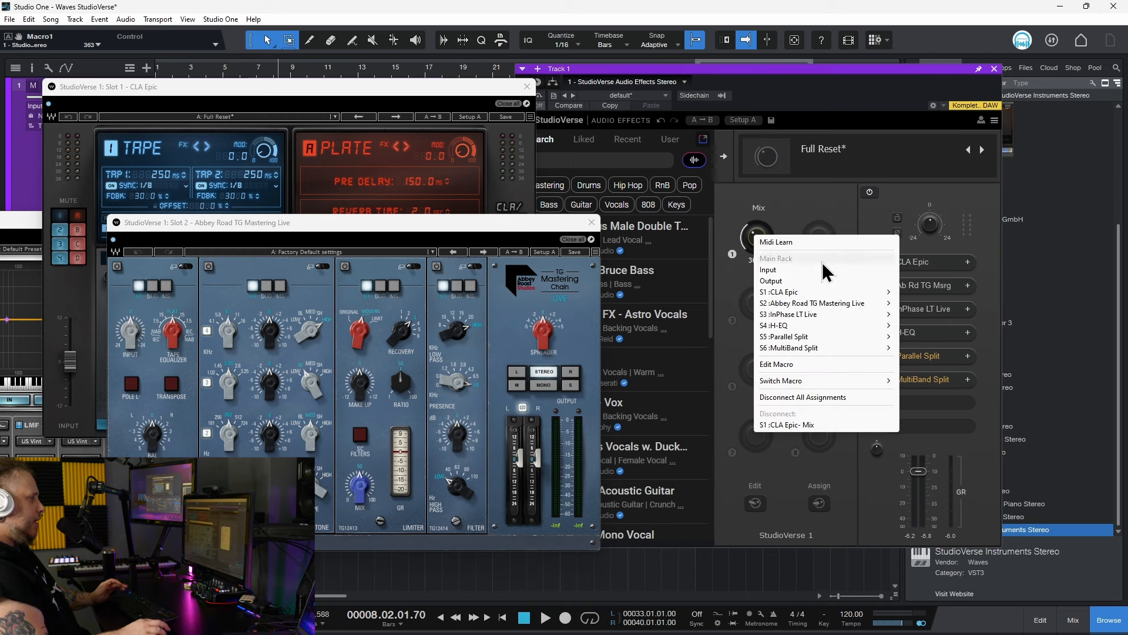
mouse_move(812, 306)
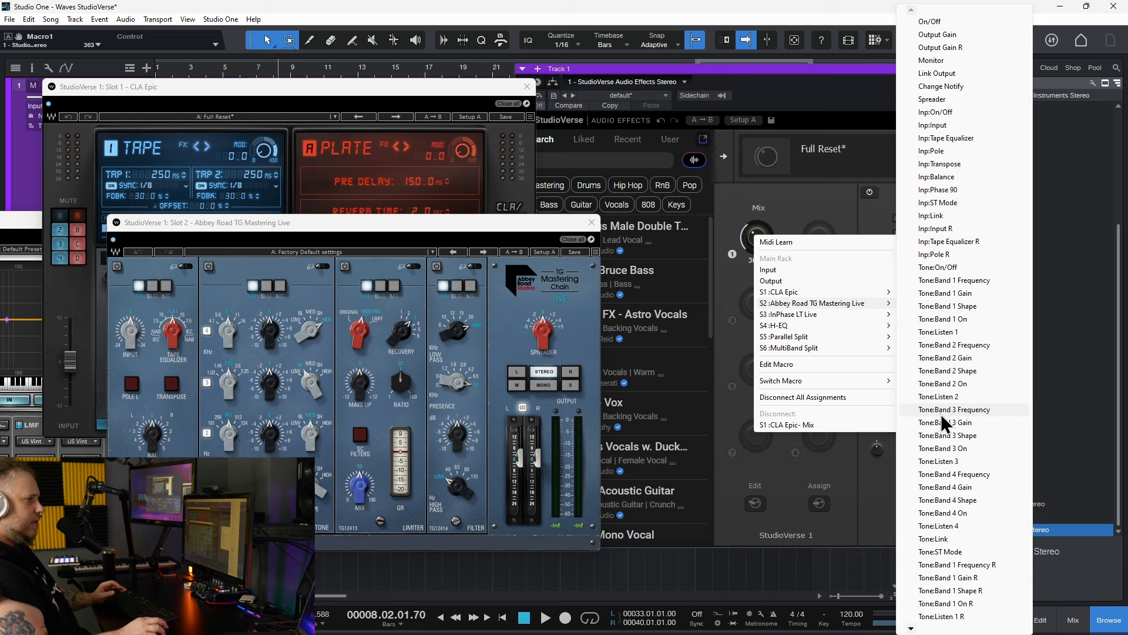
left_click(955, 101)
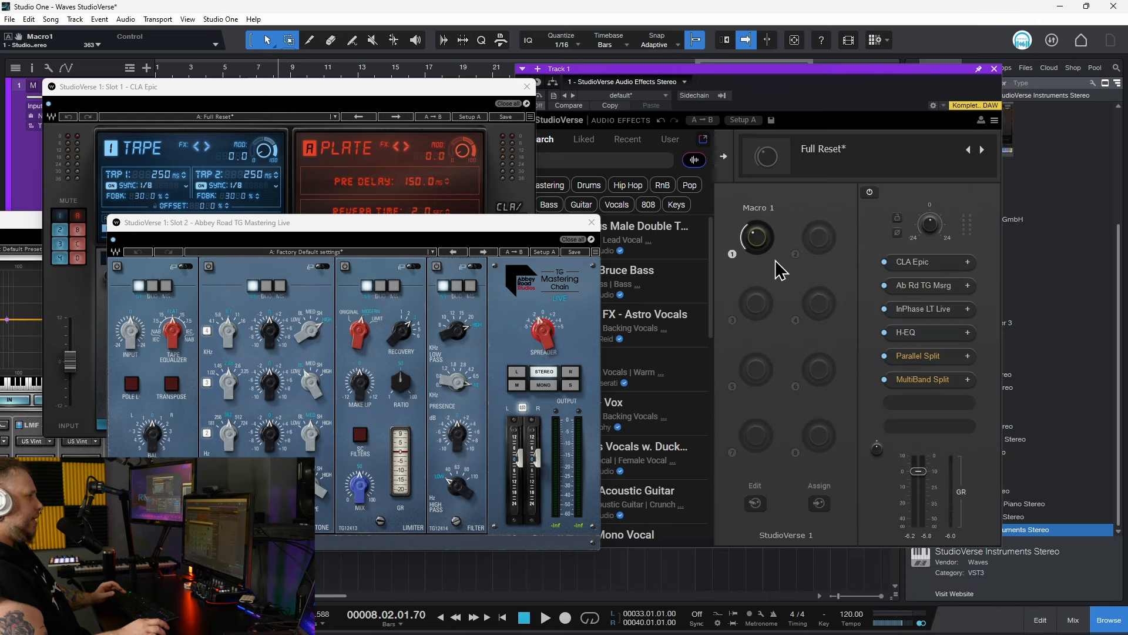
left_click_drag(758, 250, 758, 222)
left_click_drag(330, 227, 741, 340)
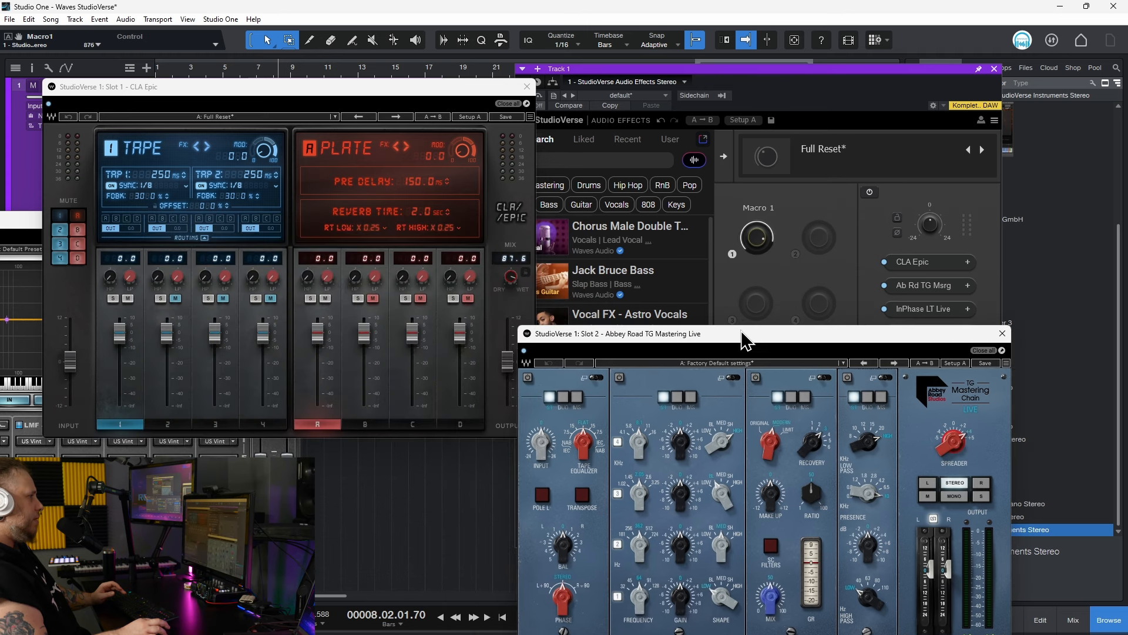
left_click_drag(751, 247, 754, 367)
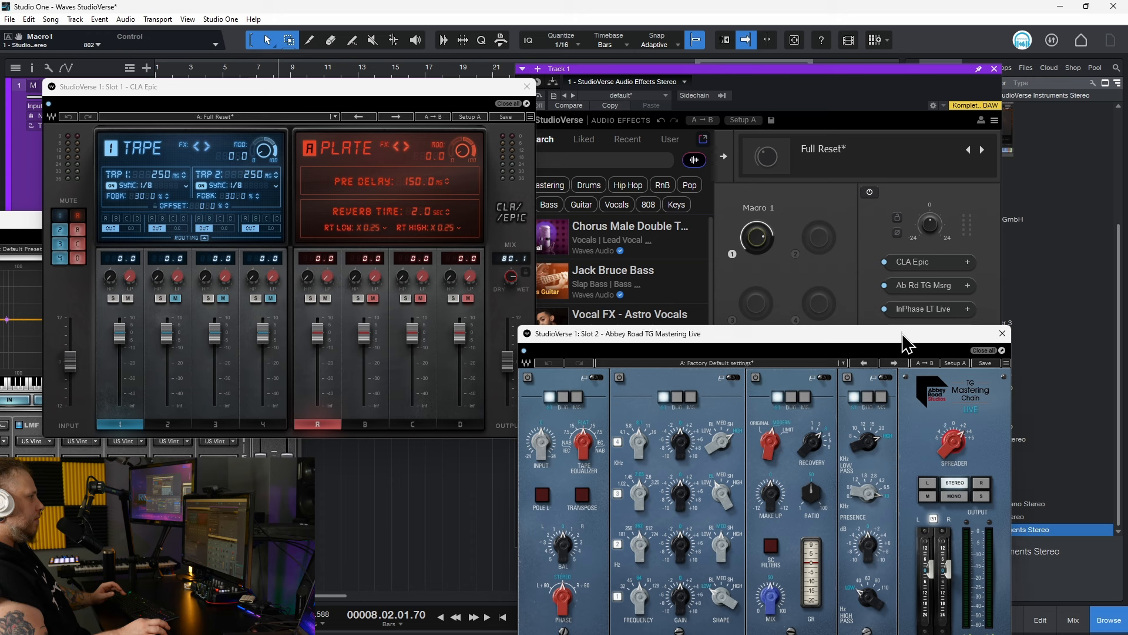
Assign H-EQ's HMF Gain parameter to macro 1
left_click_drag(904, 342, 658, 365)
right_click(757, 242)
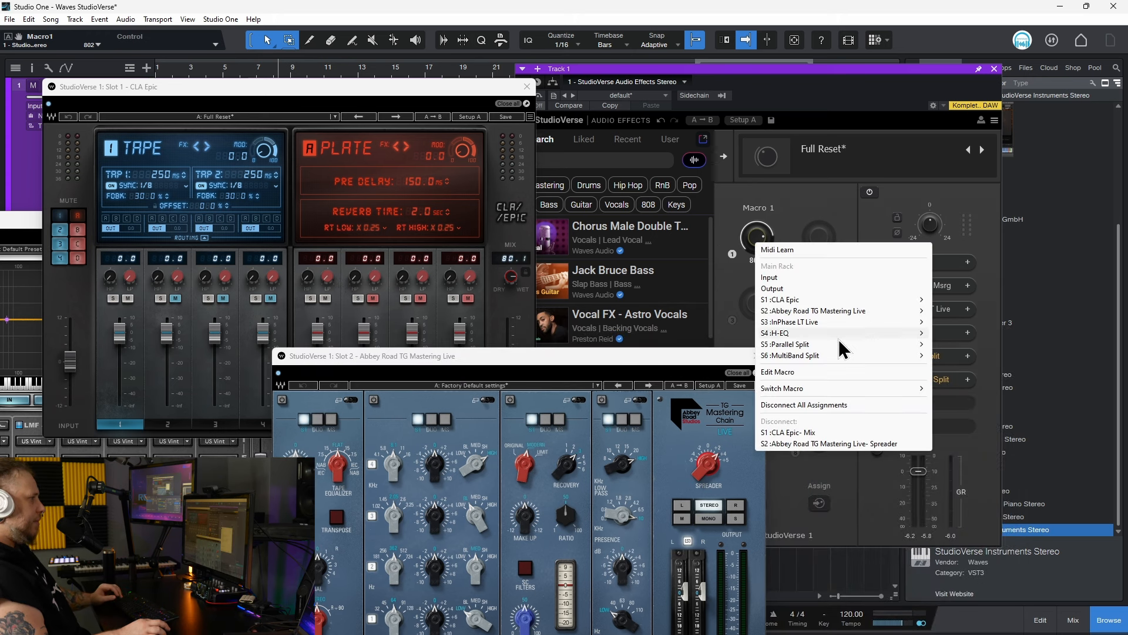
mouse_move(841, 335)
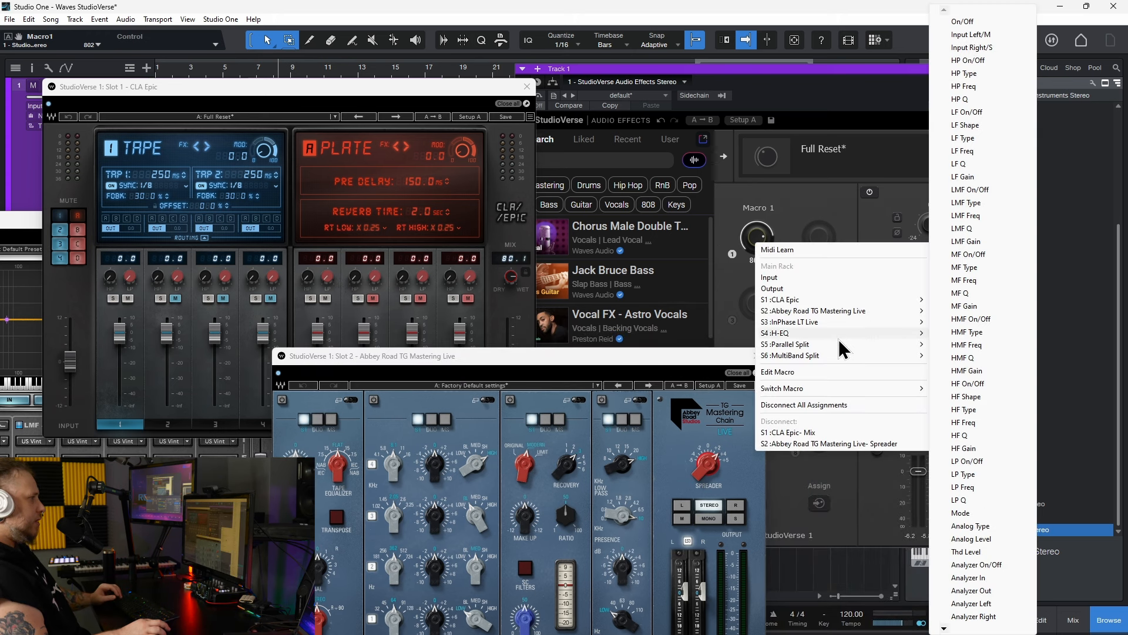
left_click(977, 375)
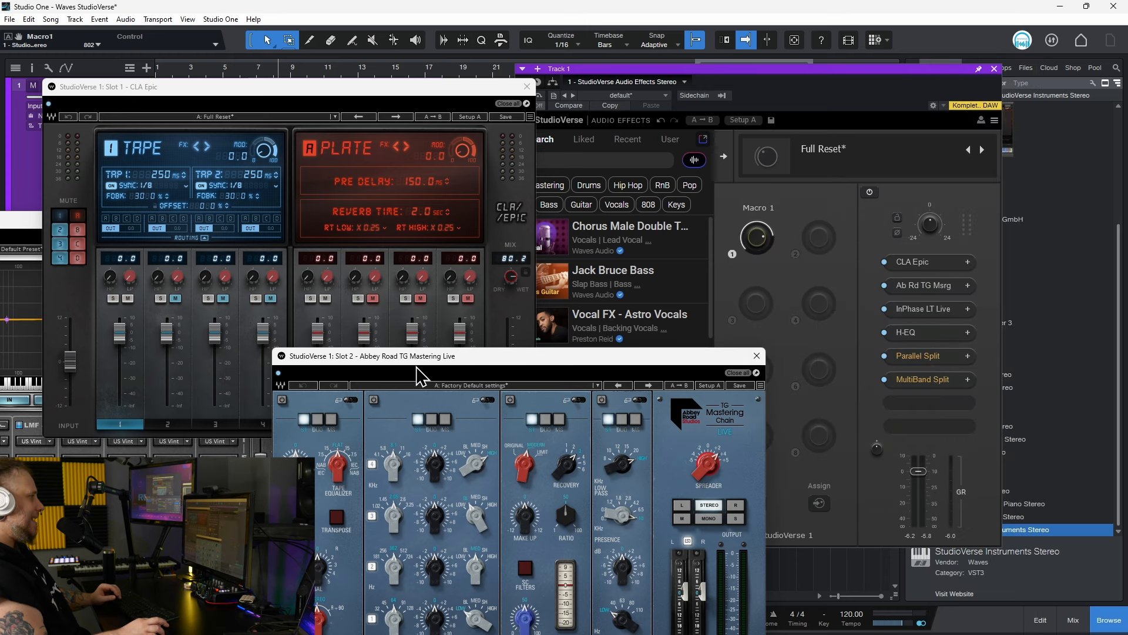
Arrange the H-EQ and Abbey Road windows for viewing and turn macro 1 to about 44
left_click_drag(419, 376, 634, 284)
left_click(210, 453)
left_click_drag(135, 234, 425, 97)
mouse_move(757, 237)
left_mouse_down()
mouse_move(757, 288)
mouse_move(757, 203)
mouse_move(757, 288)
mouse_move(757, 227)
mouse_move(756, 276)
mouse_move(756, 243)
left_mouse_up()
left_click_drag(395, 91, 309, 349)
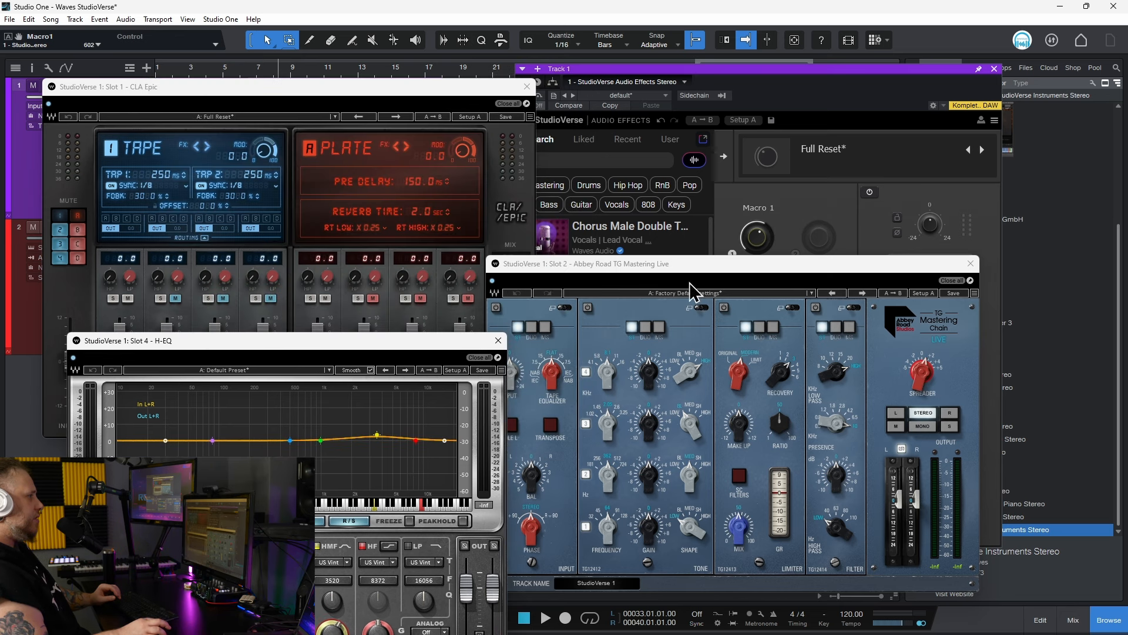
left_click_drag(757, 245, 543, 288)
Open macro 1's name for editing, leave it as is, and turn the macro to about 40
double_click(757, 210)
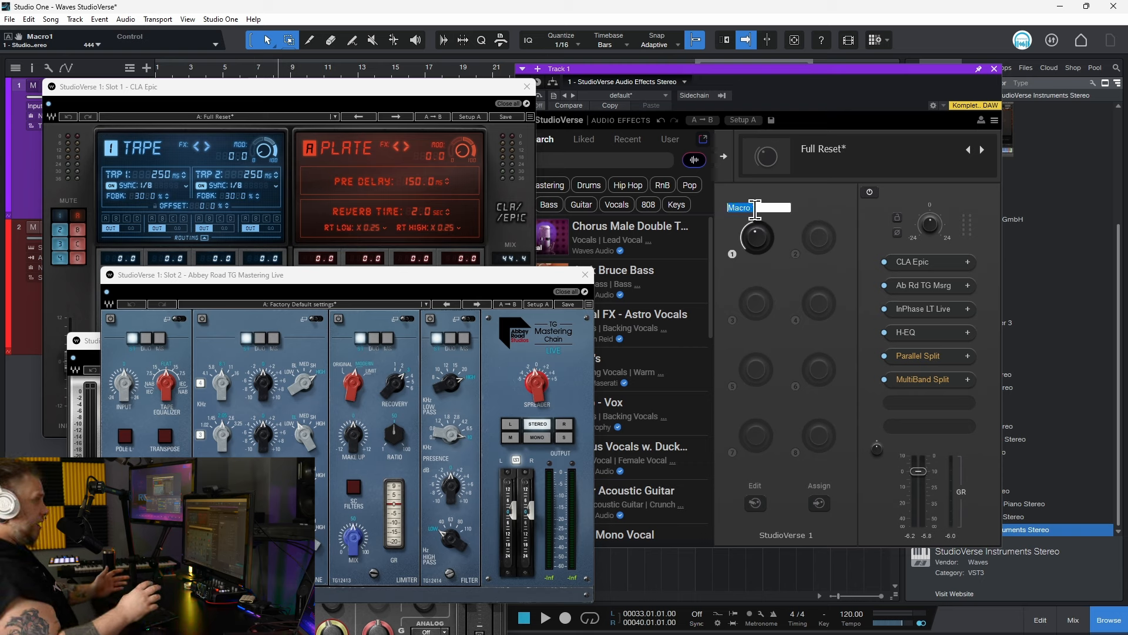
left_click(815, 215)
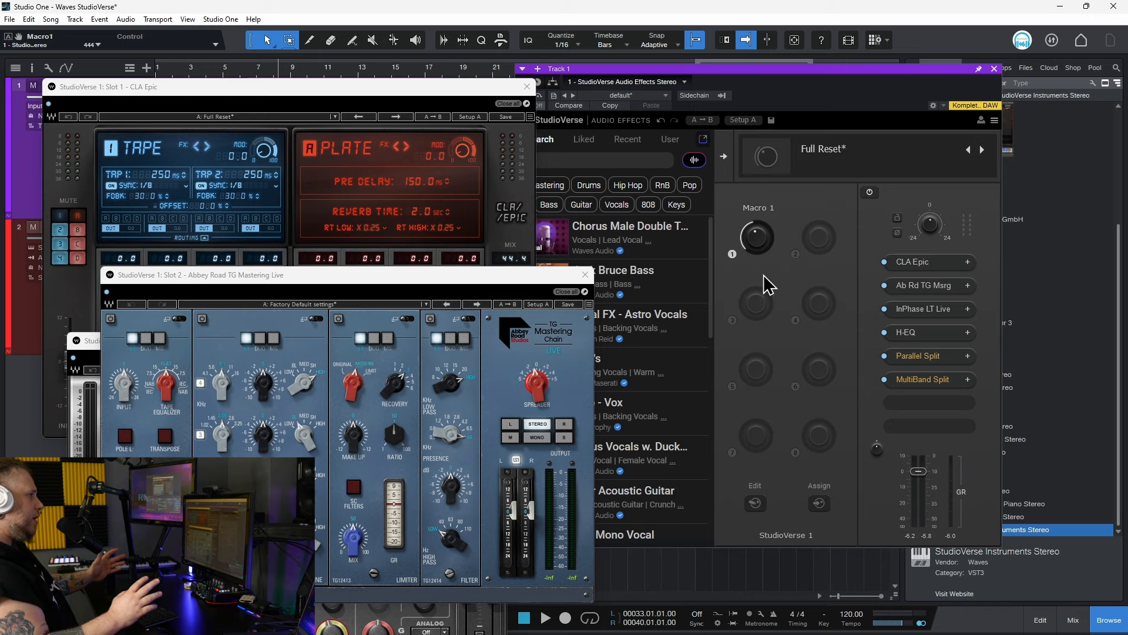
left_click_drag(763, 250, 763, 261)
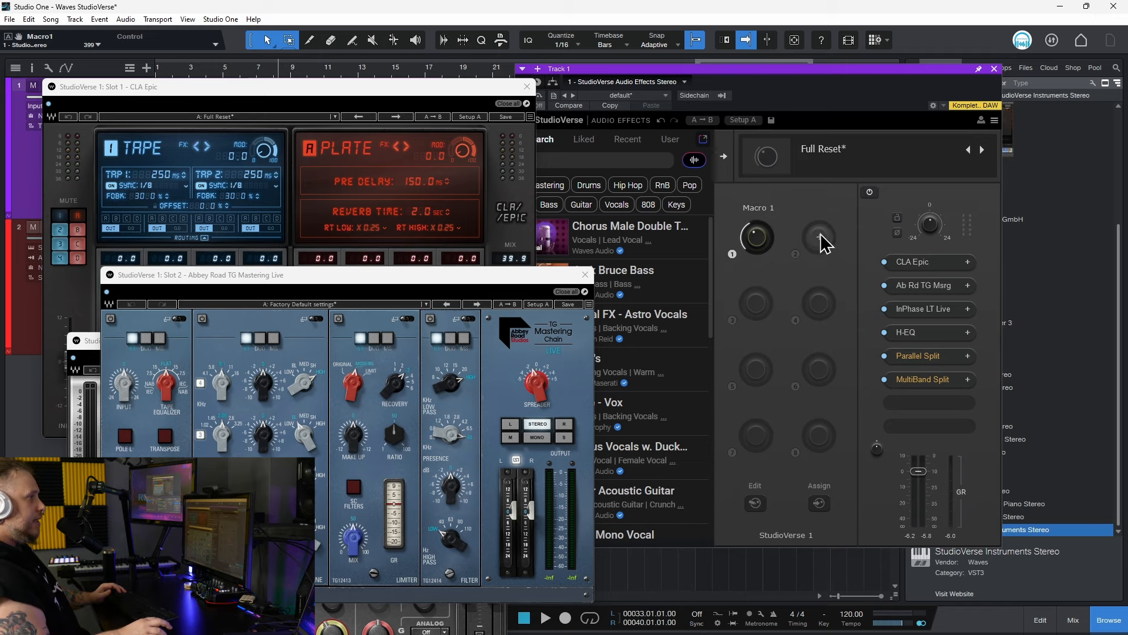
Review the control ranges and macro ranges of macro 1's assignments in the macro edit table, then close the table
right_click(816, 232)
left_click(819, 204)
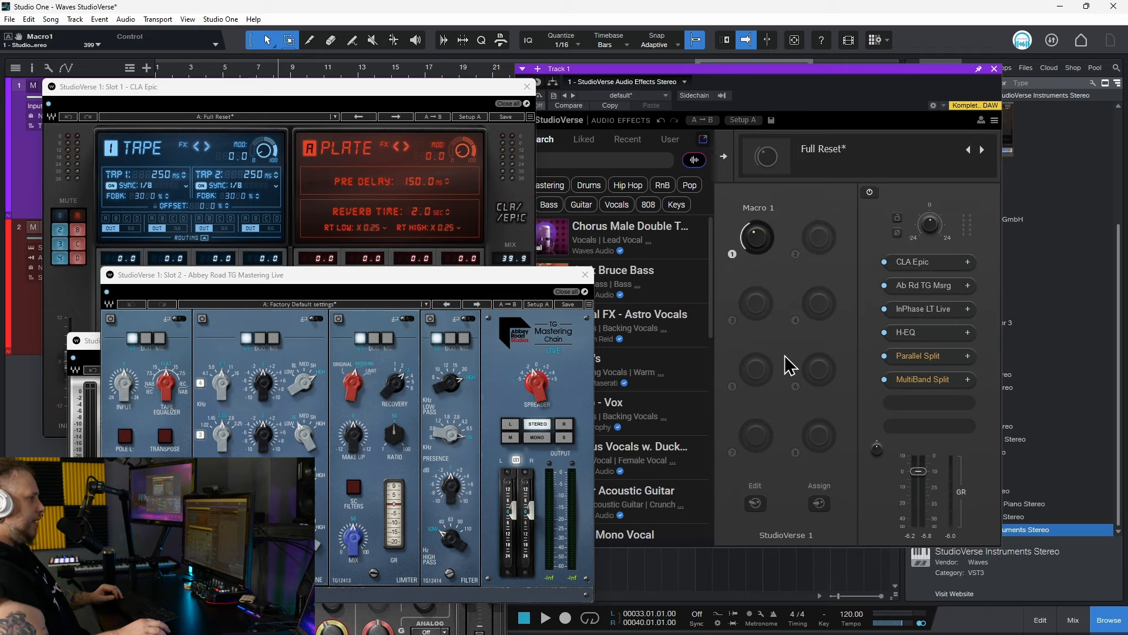
left_click(755, 503)
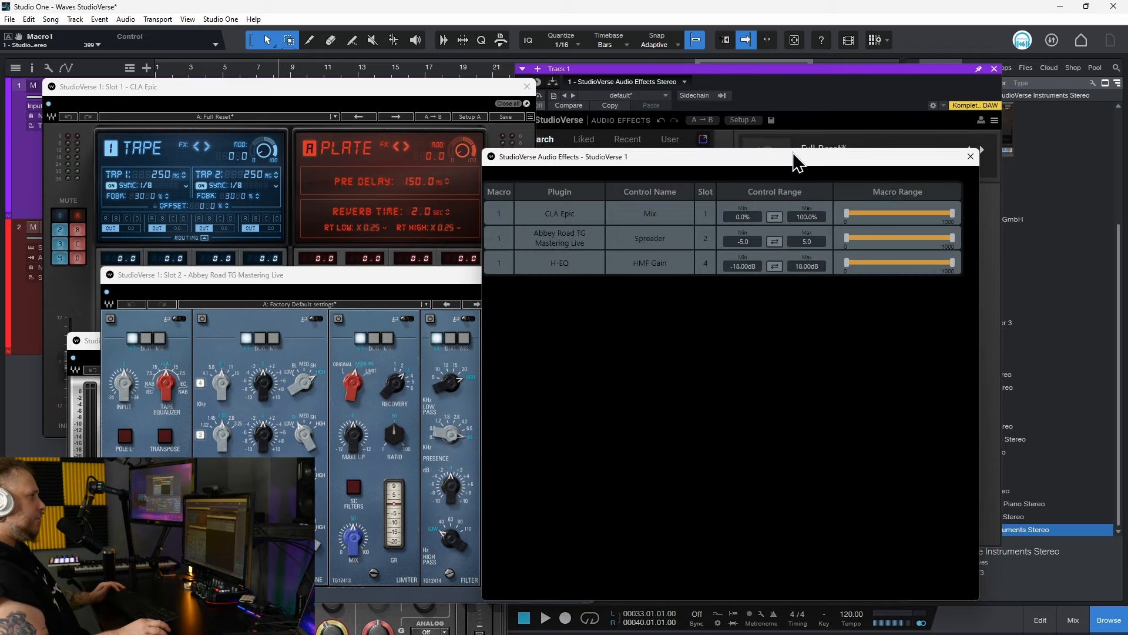
left_click_drag(797, 163, 765, 157)
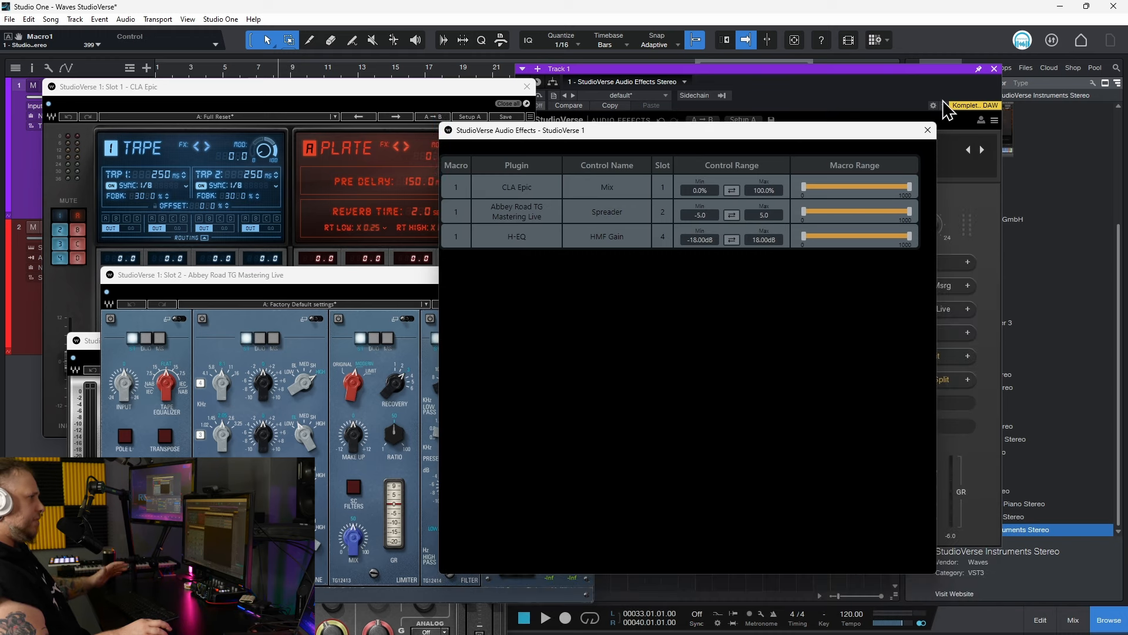
left_click(927, 130)
left_click_drag(867, 73, 898, 81)
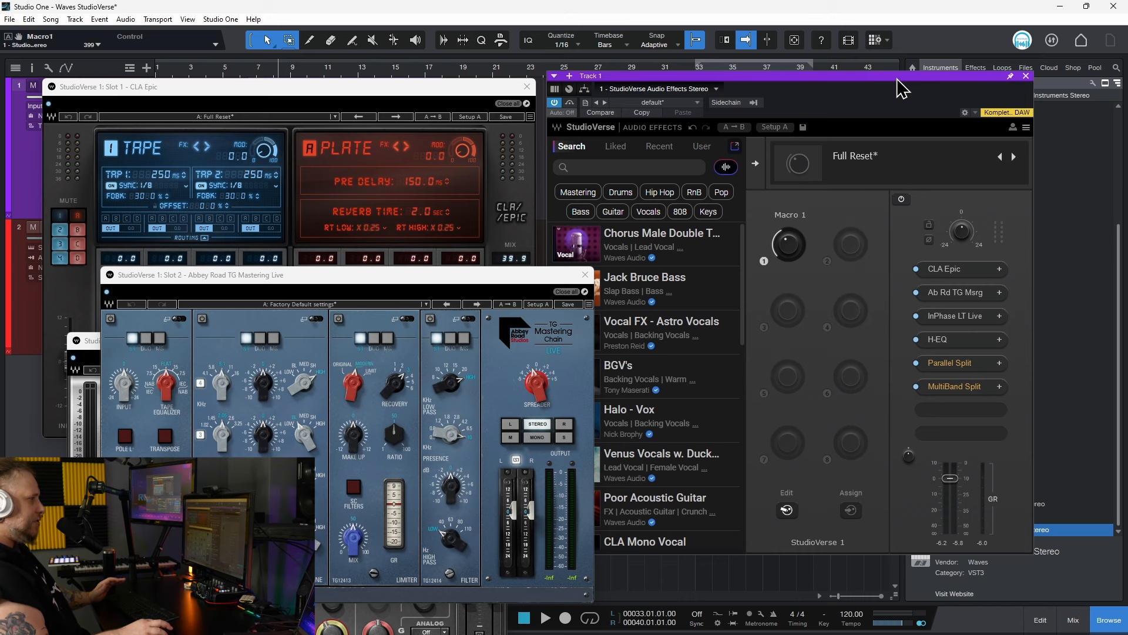
left_click(786, 510)
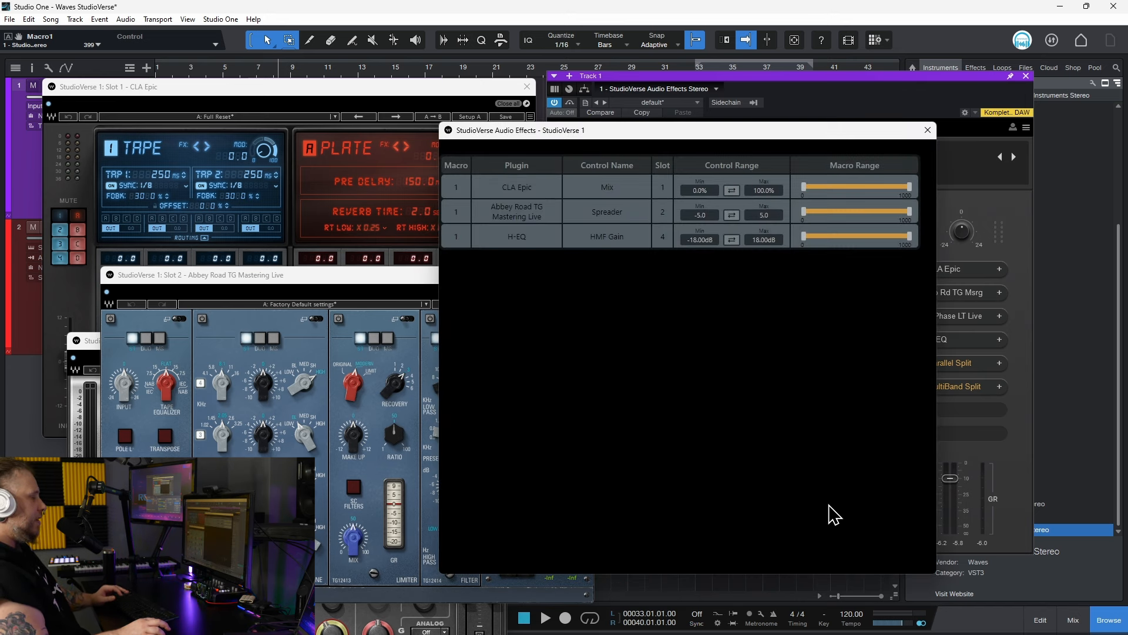
left_click(927, 130)
Close the open Abbey Road, CLA Epic and remaining plugin windows, and move the StudioVerse window towards the middle of the arrangement
left_click(579, 274)
left_click(526, 87)
left_click(498, 341)
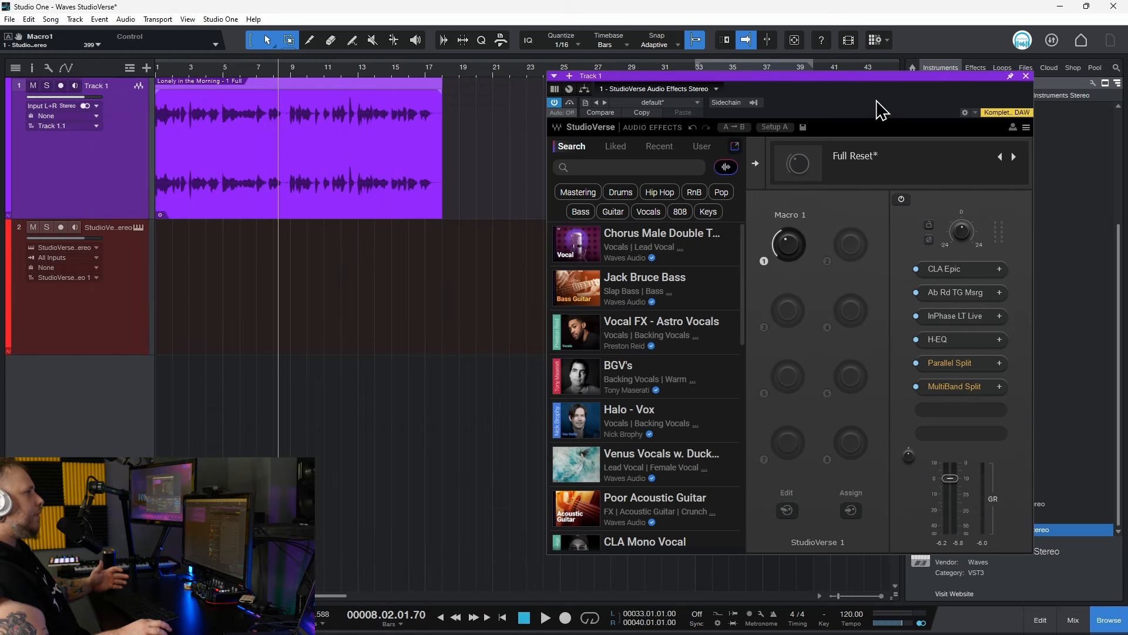
left_click_drag(918, 80, 752, 88)
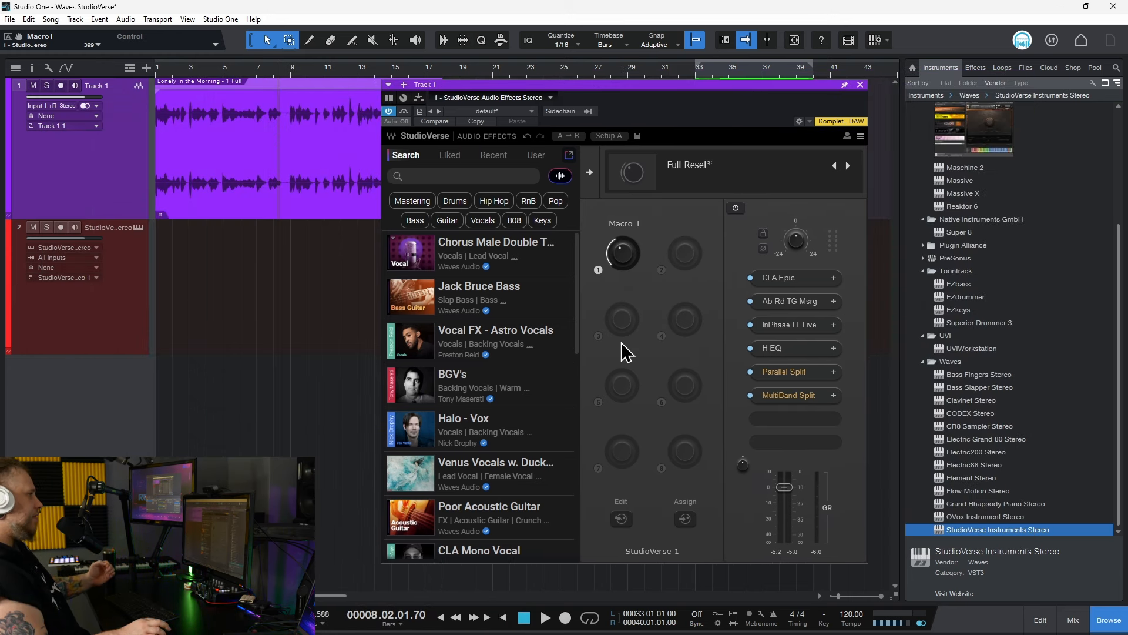
Start saving the chain, look at the Local File option, return to StudioVerse and enter the chain name arehgerhre
left_click(638, 136)
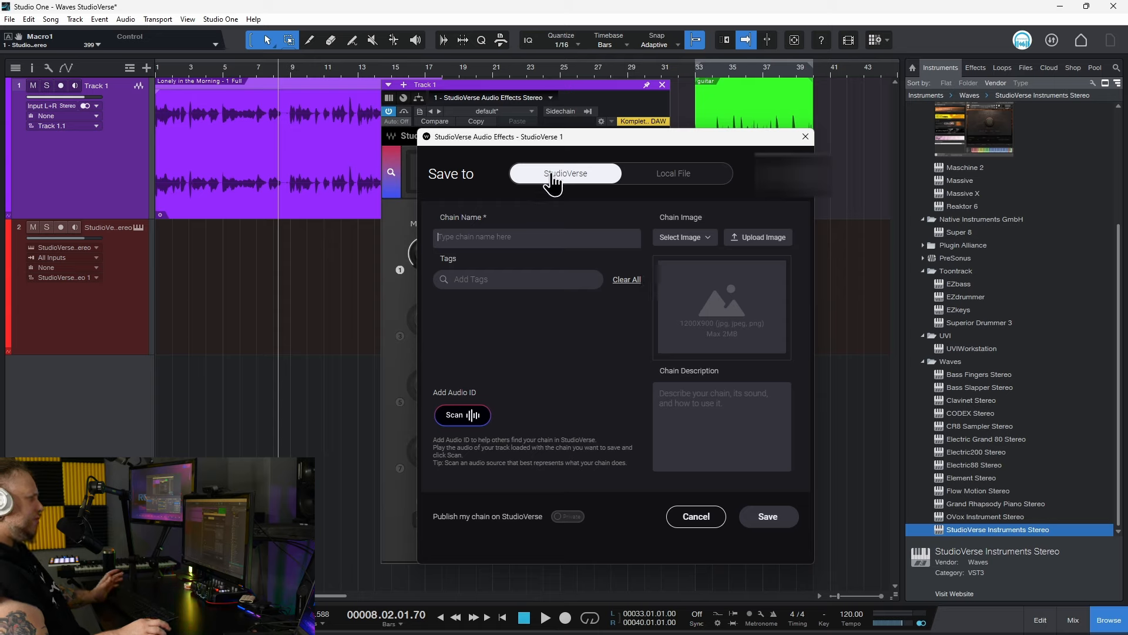
left_click(663, 179)
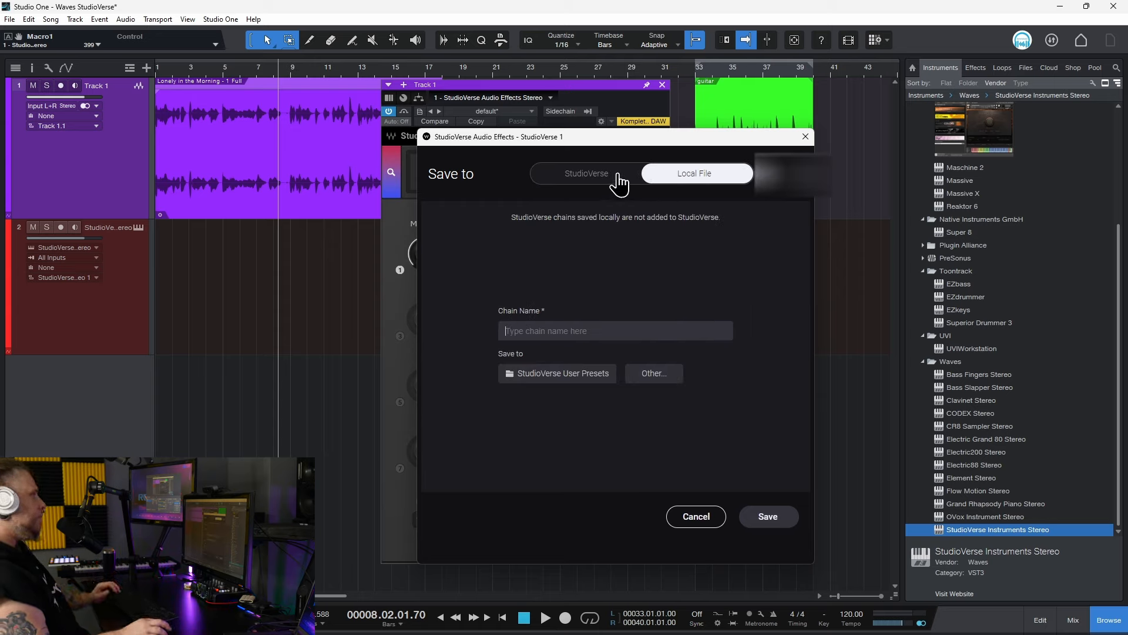
left_click(592, 175)
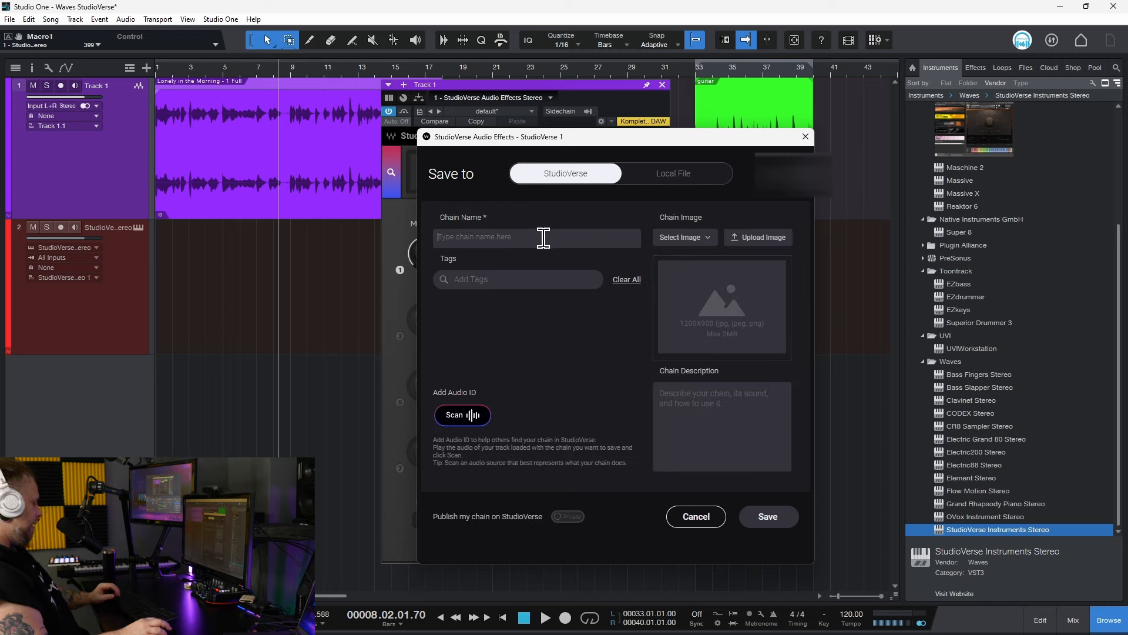
type("arehgerhre")
left_click(488, 287)
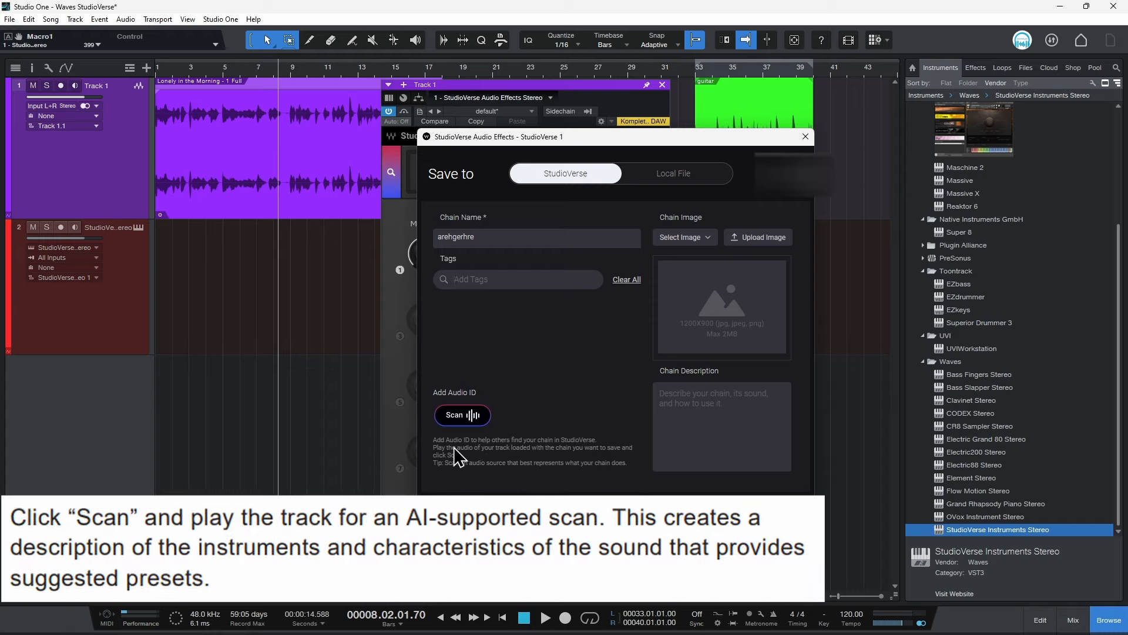
Scan an Audio ID for the chain while the vocal track plays, stopping playback once enough audio is captured
left_click(469, 418)
key("space")
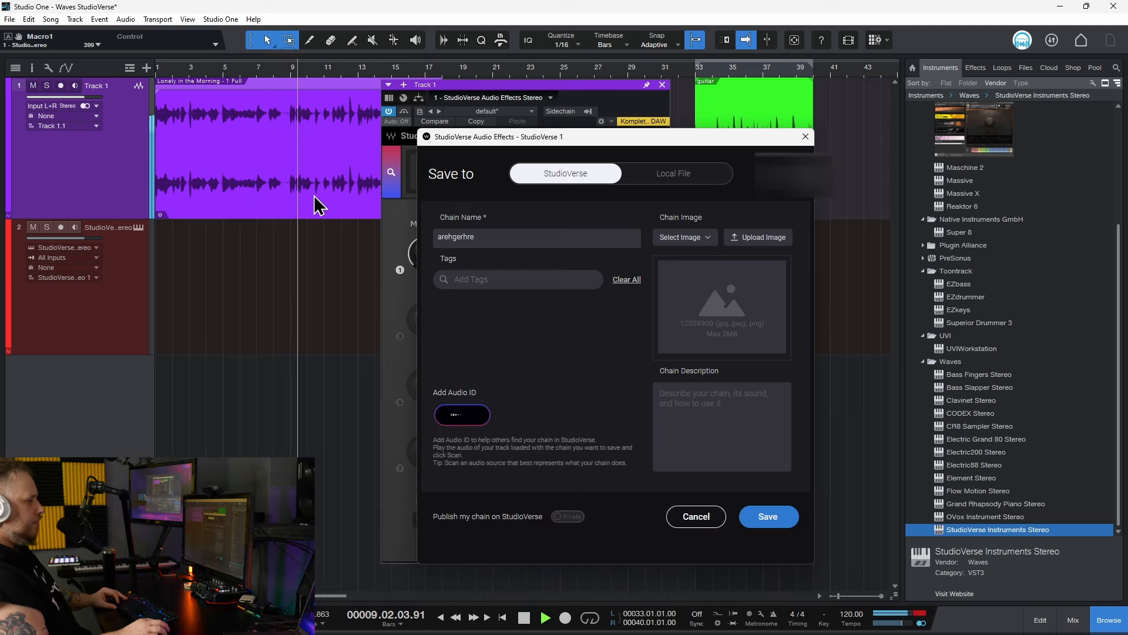
key("space")
left_click(467, 416)
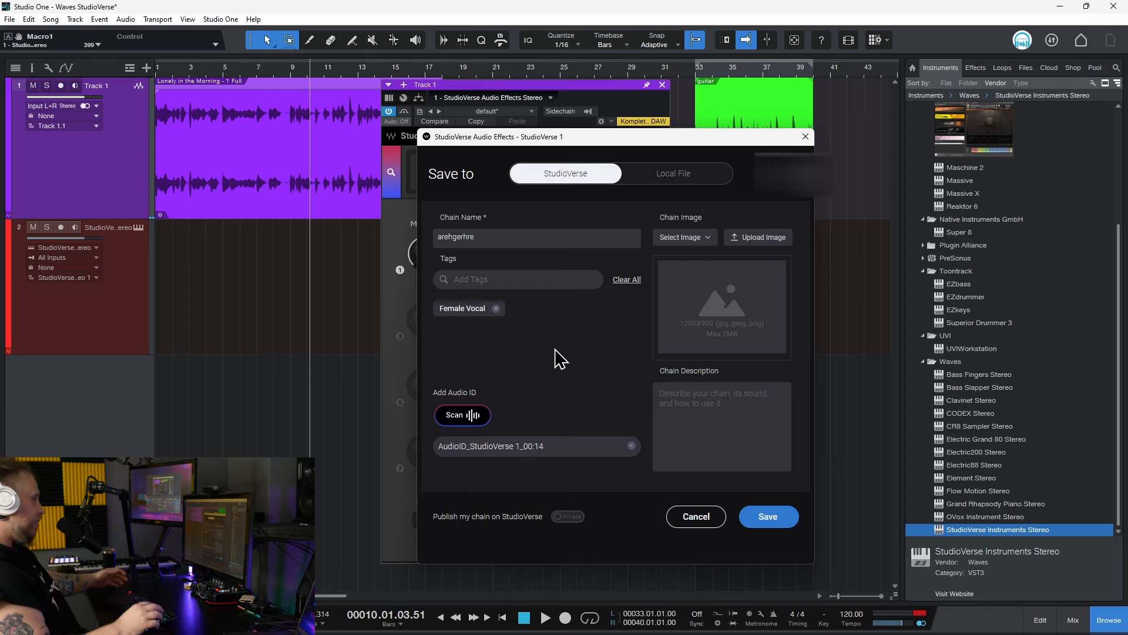
Choose the Brass chain image, enter batjtjsrjtjtkjkjt as the chain description, and cancel saving the chain
left_click(689, 238)
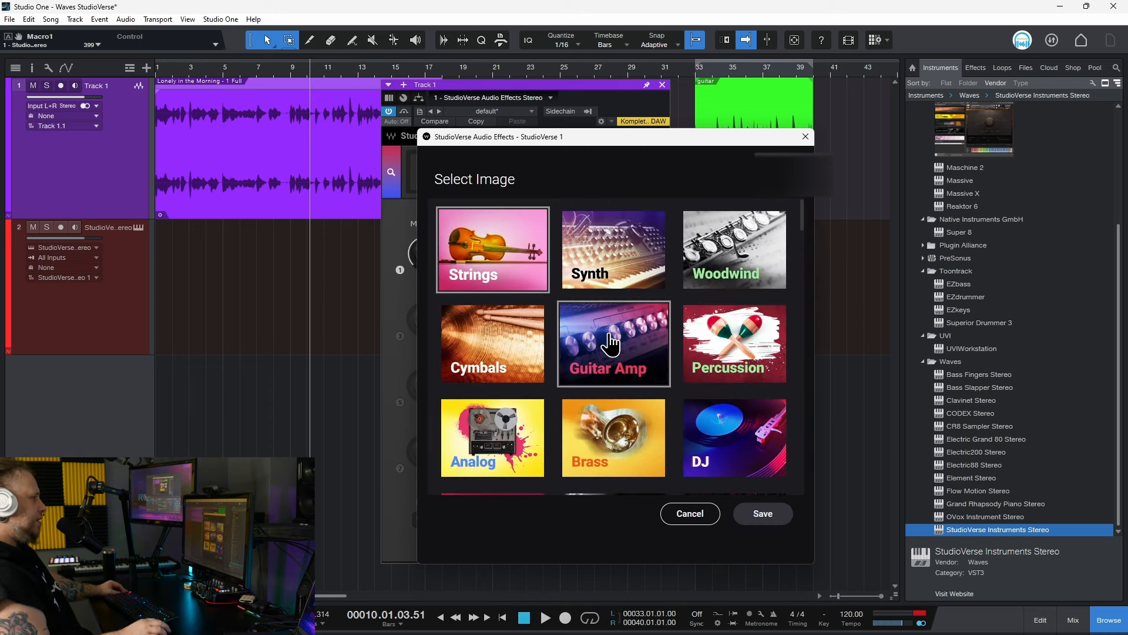
left_click(608, 442)
left_click(767, 520)
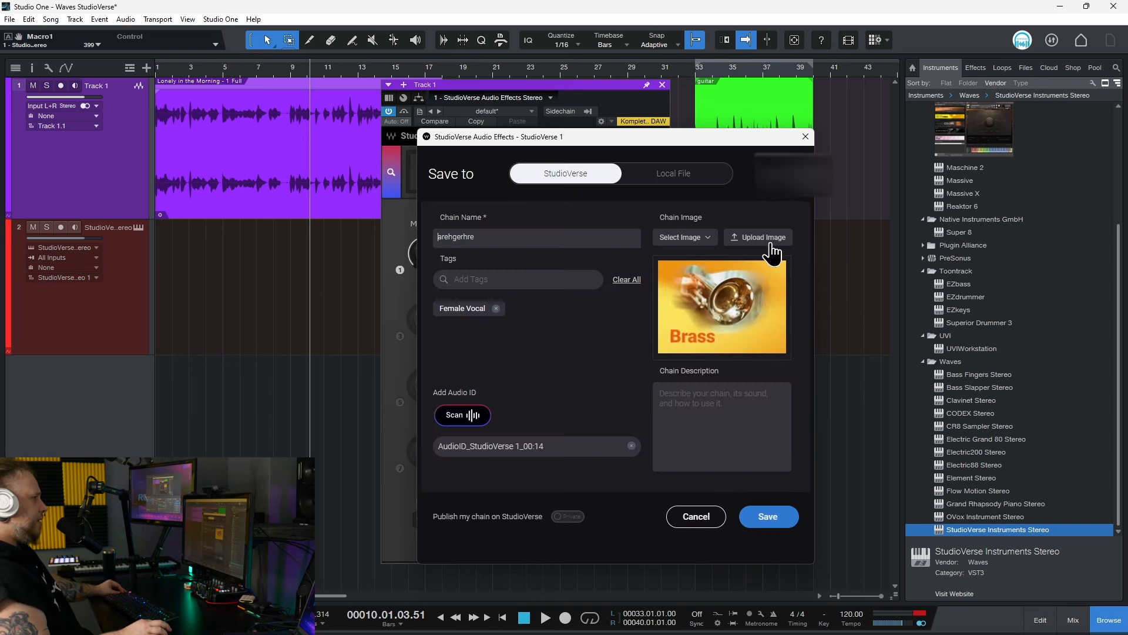
type("batjtjsrjtjtkjkjt")
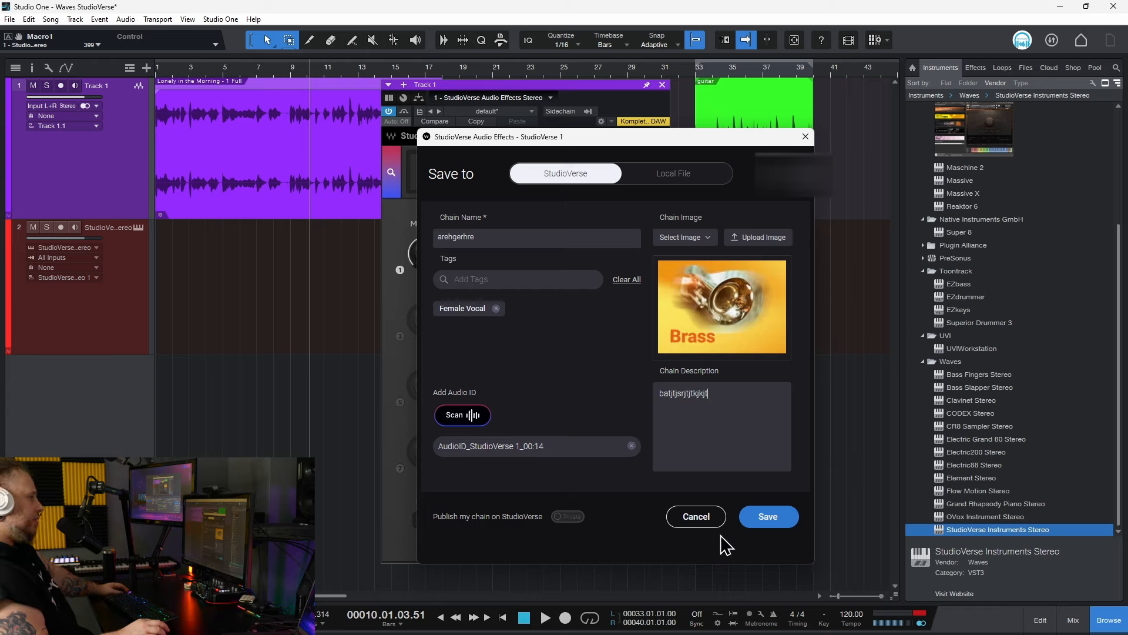
left_click(696, 516)
Filter the StudioVerse chain list by the Vocals tag and move the plugin window nearer the track headers
scroll(522, 323, "down", 8)
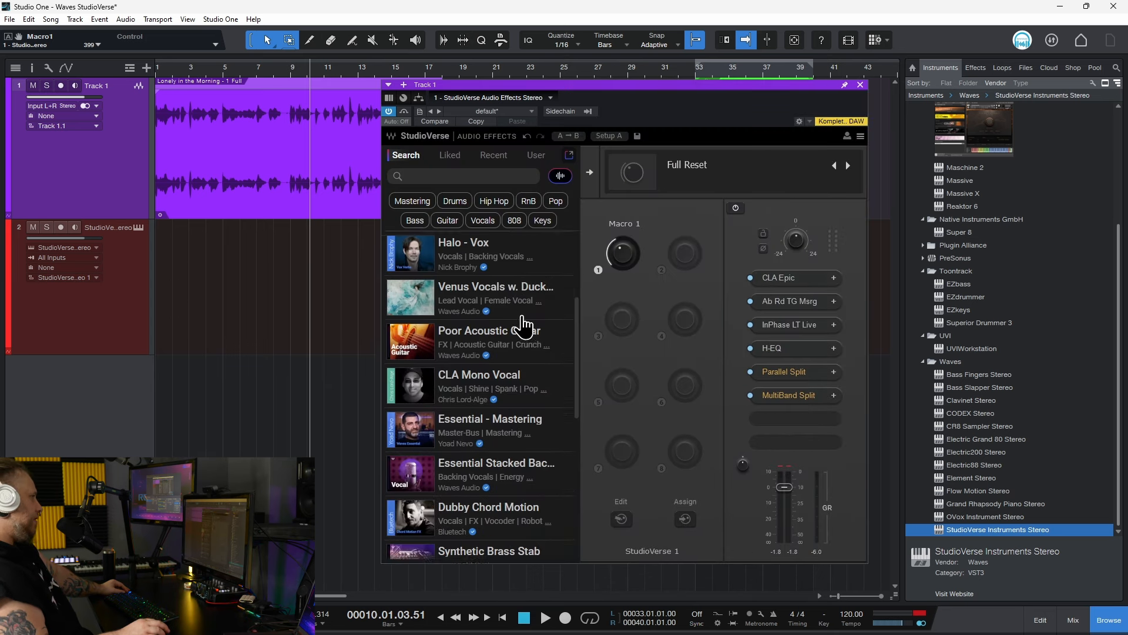
scroll(522, 322, "up", 8)
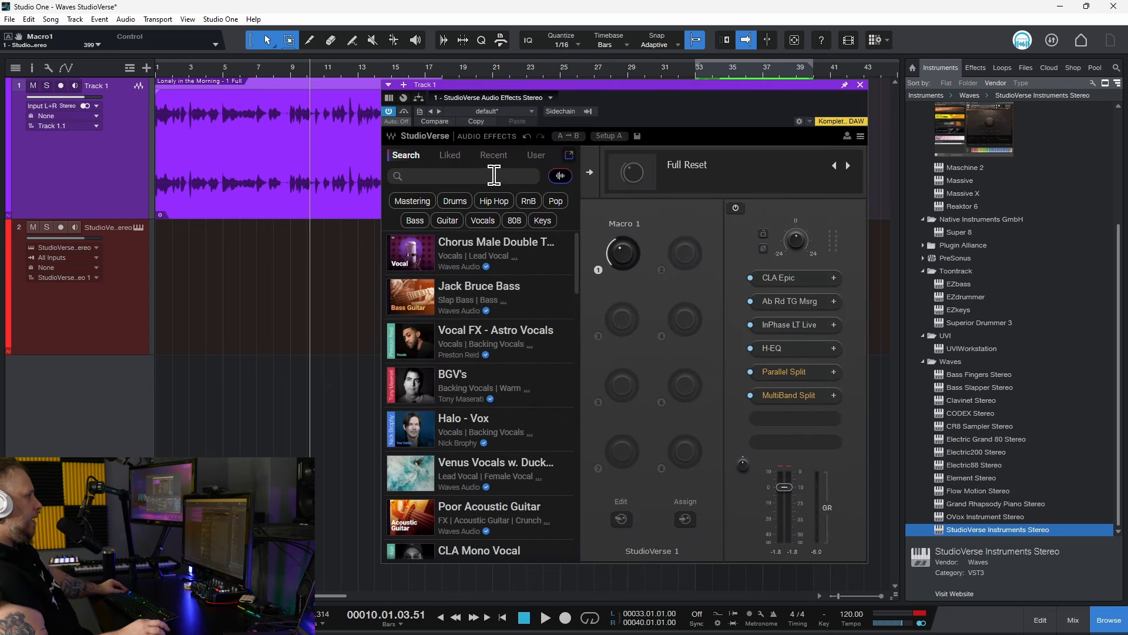
left_click(482, 221)
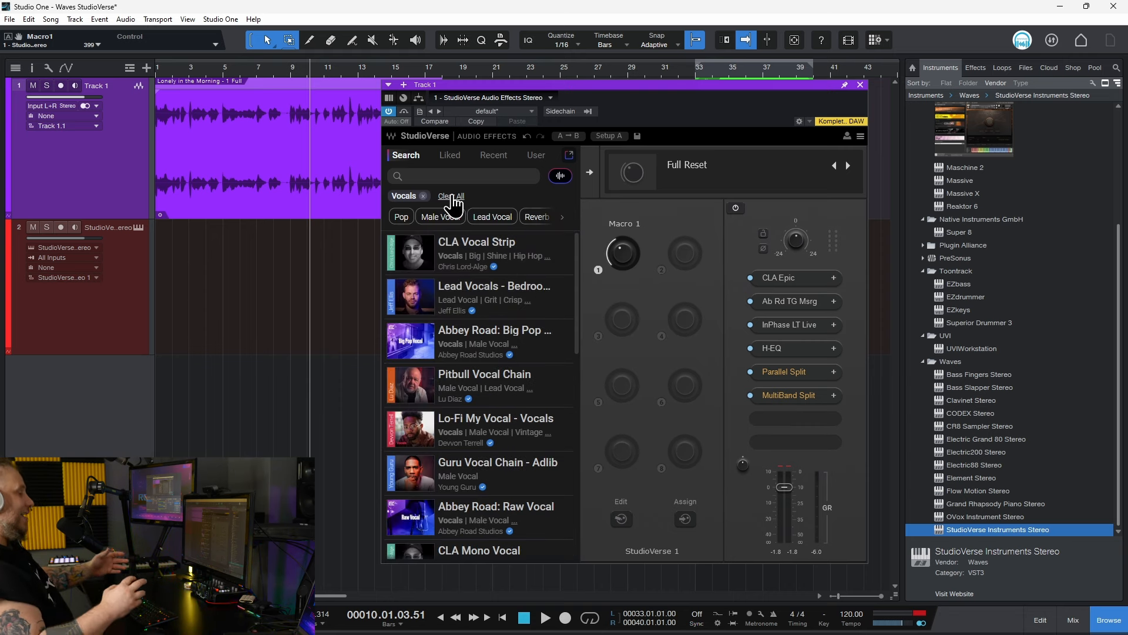
left_click_drag(764, 86, 655, 69)
Look through the plugin categories offered for a rack slot and browse the list of vocal chains
left_click(689, 404)
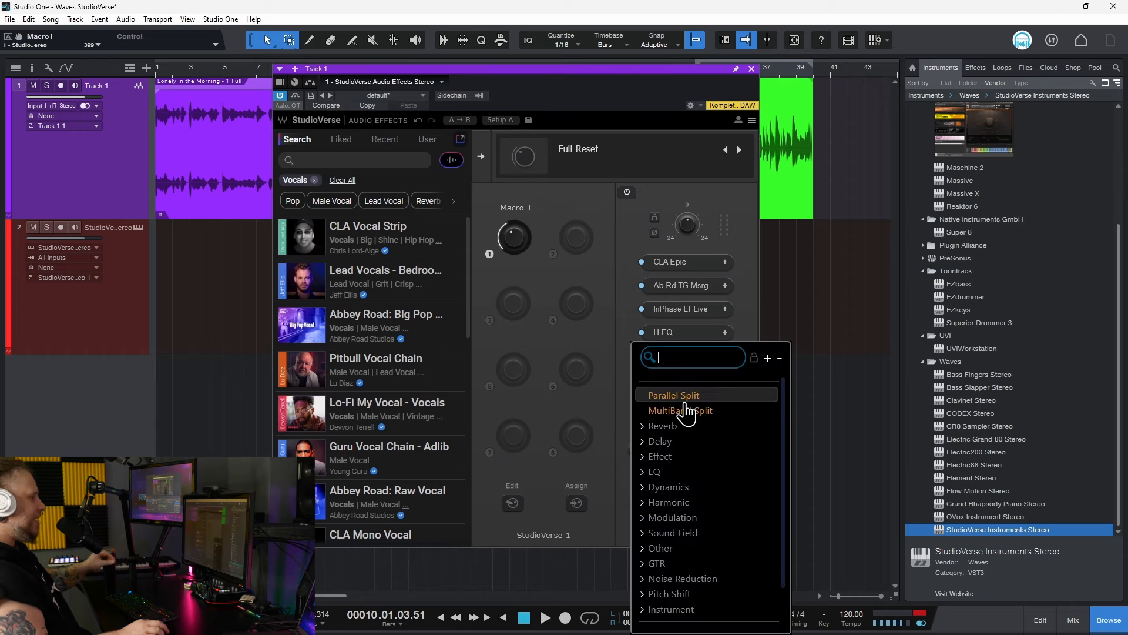
left_click(621, 335)
scroll(311, 371, "down", 5)
scroll(324, 352, "up", 5)
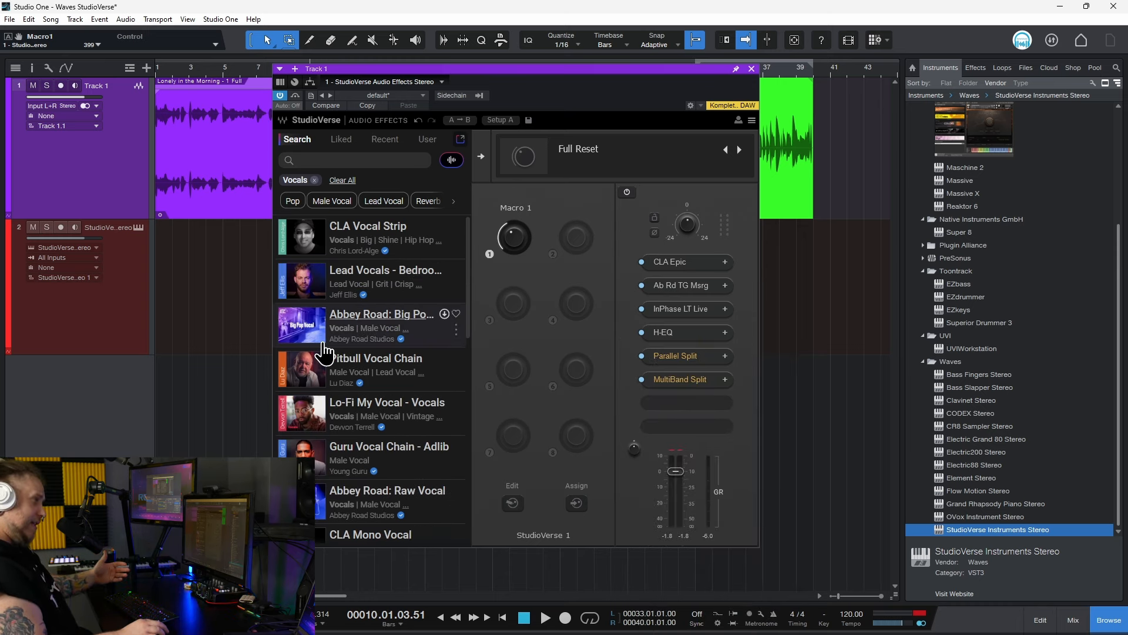
scroll(323, 353, "down", 5)
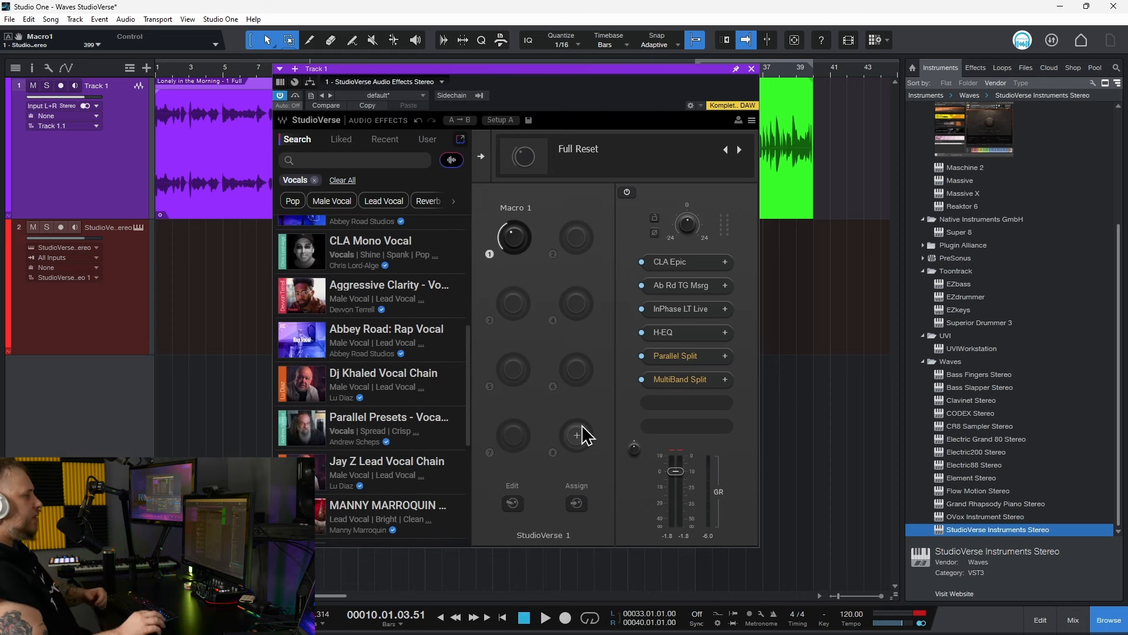
Look at the VST3 category for an empty slot, then load the Full Reset factory preset to clear the chain
left_click(664, 412)
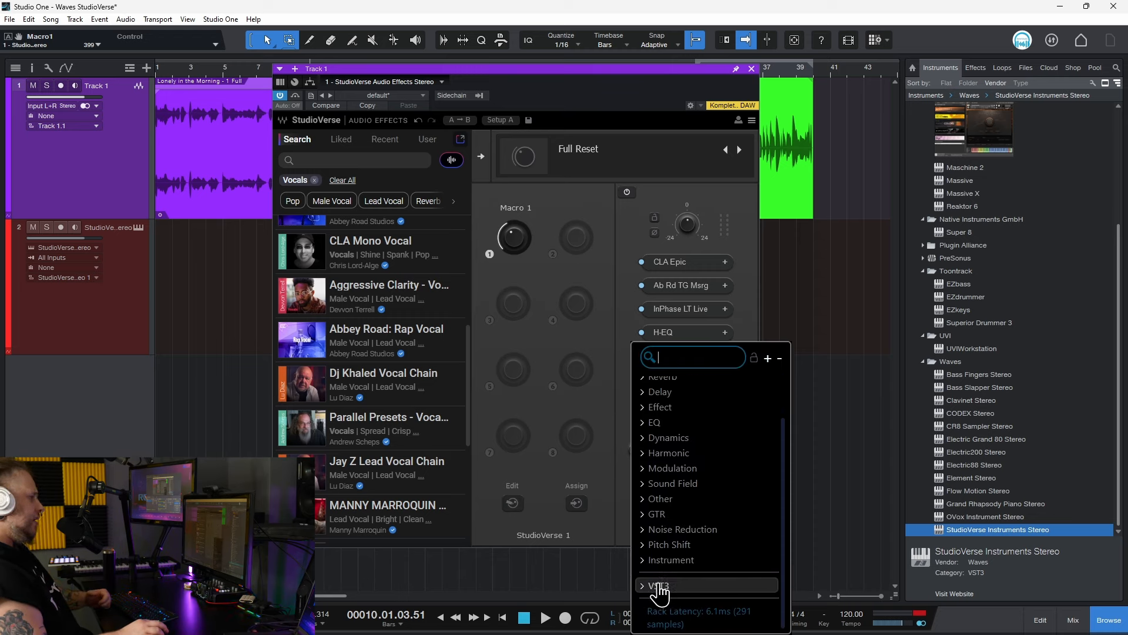
left_click(585, 154)
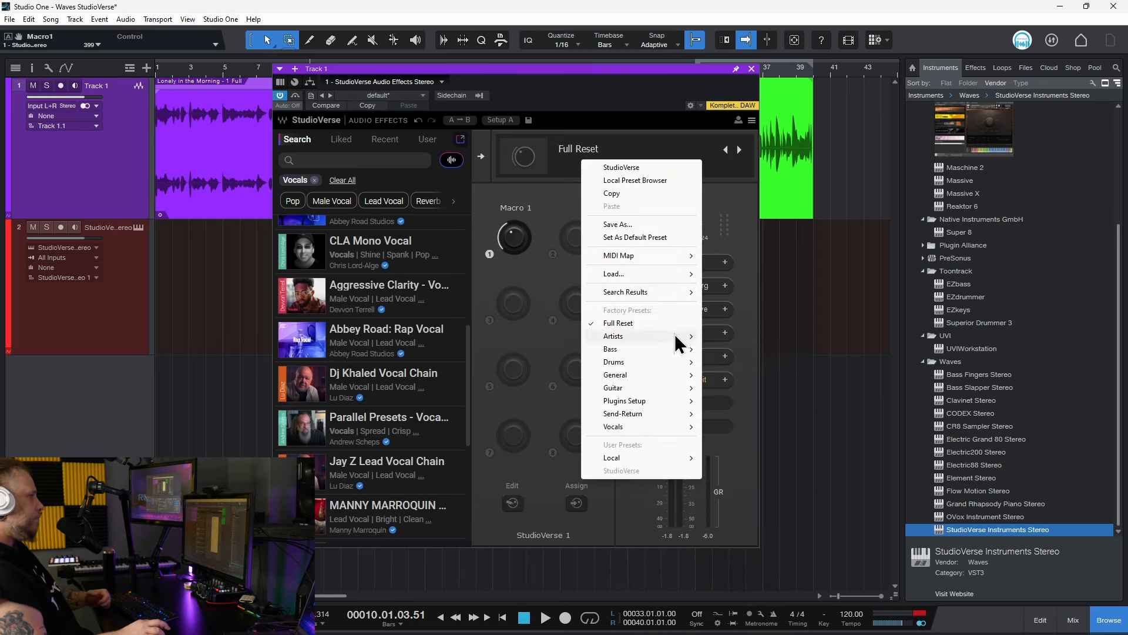
left_click(644, 323)
Insert iZotope's Ozone 11 Dynamic EQ from the VST3 plugins into the first rack slot
left_click(686, 263)
scroll(680, 360, "down", 3)
left_click(675, 531)
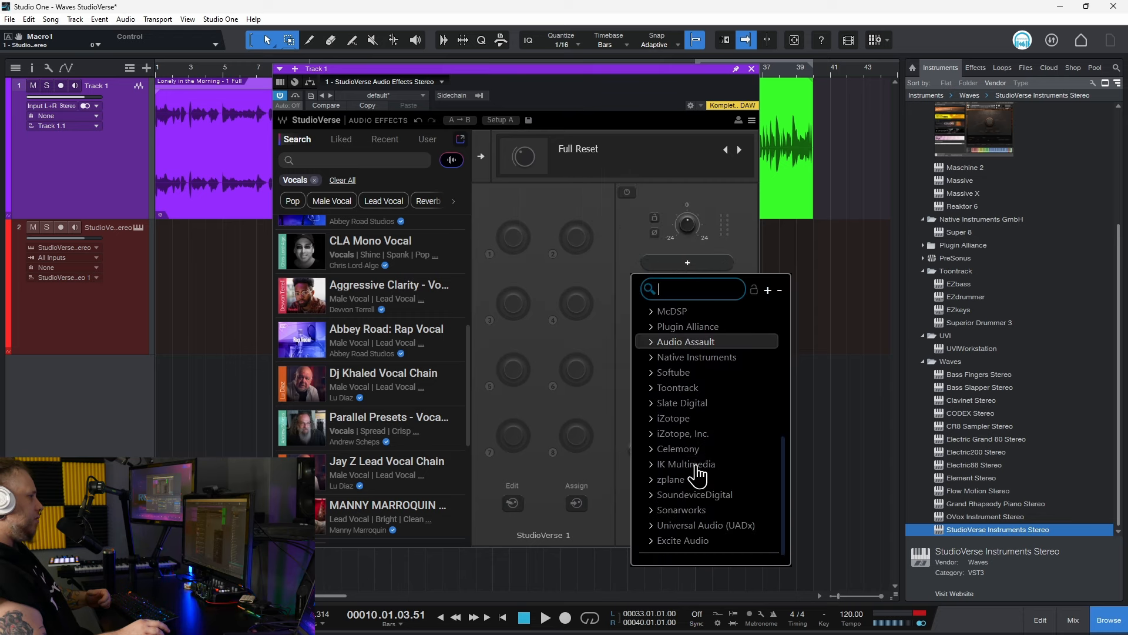
left_click(653, 410)
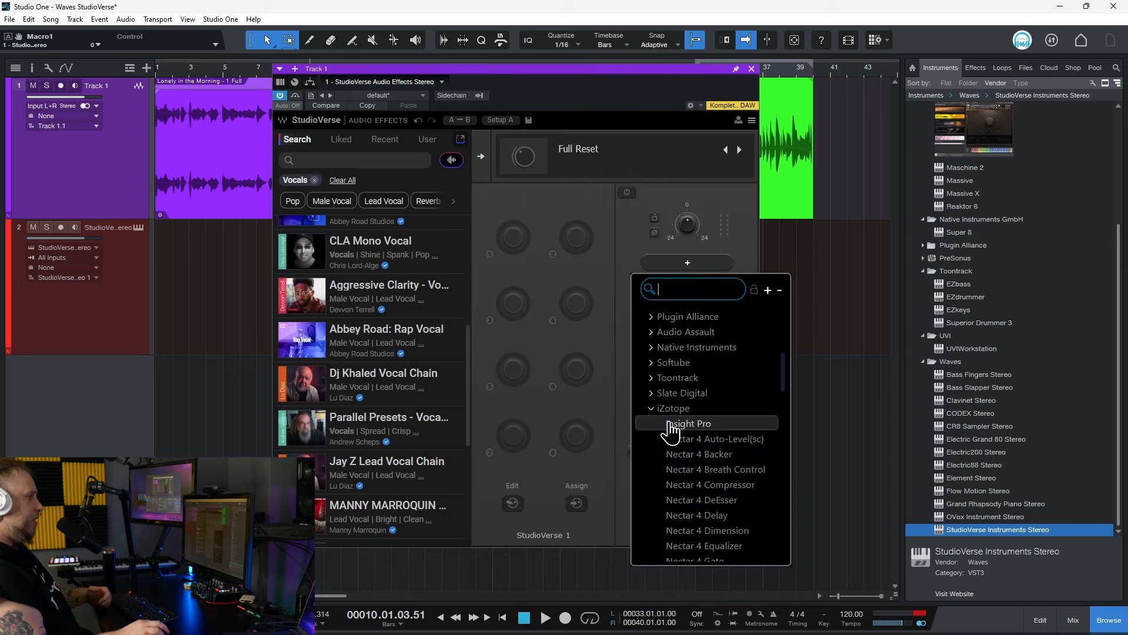
scroll(670, 435, "down", 5)
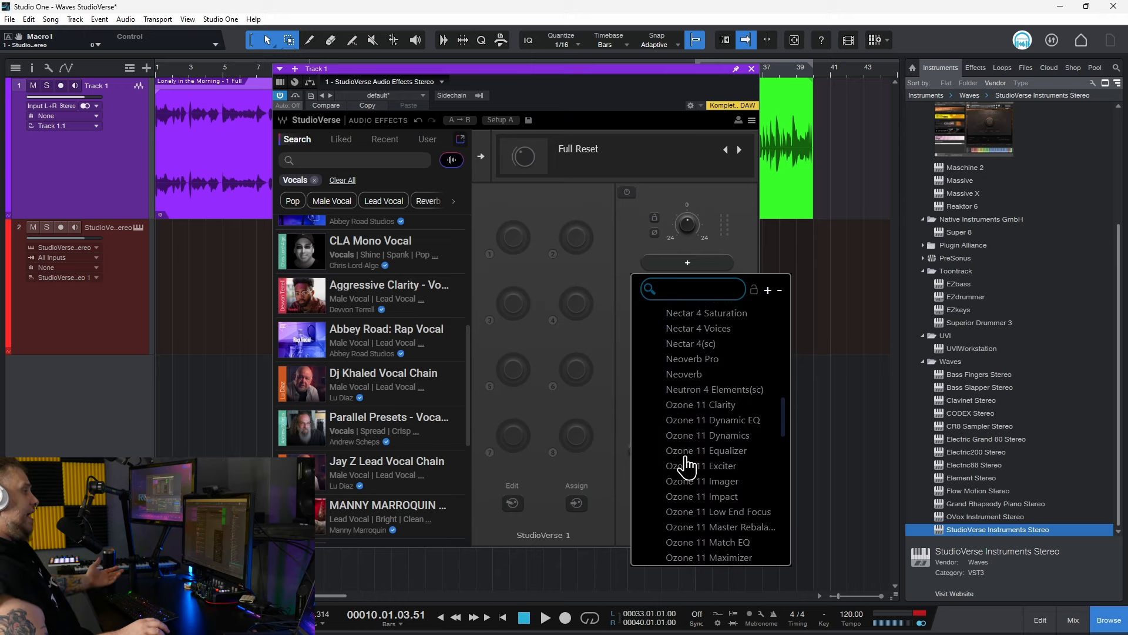
left_click(711, 436)
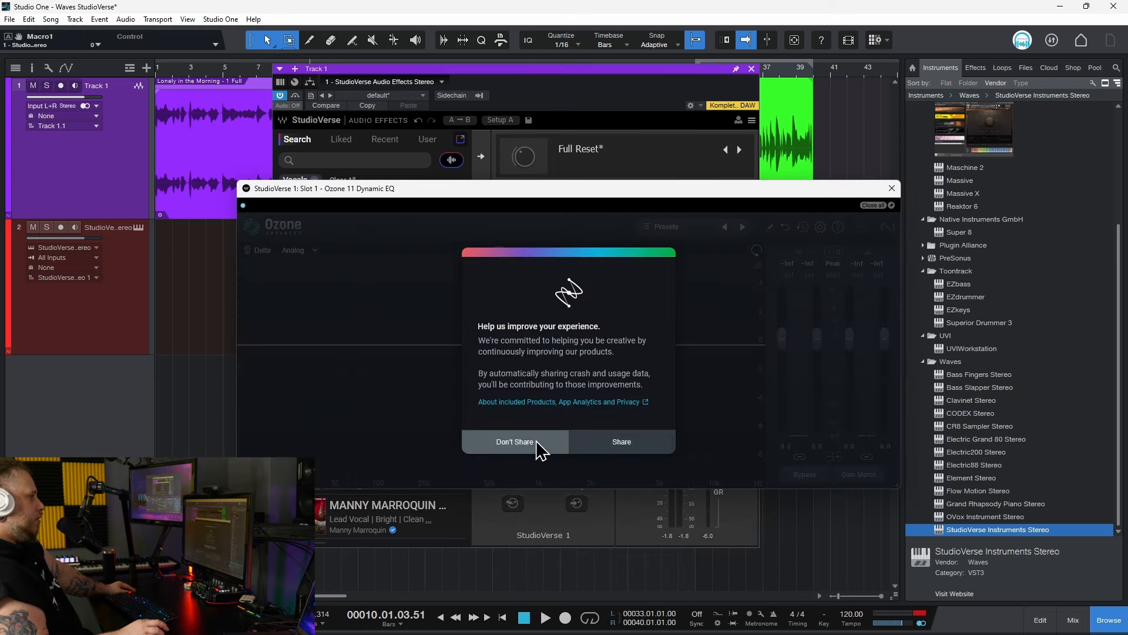
Decline sharing usage data in Ozone 11 Dynamic EQ, move its window for viewing, and close it
left_click(515, 441)
left_click_drag(551, 191, 523, 152)
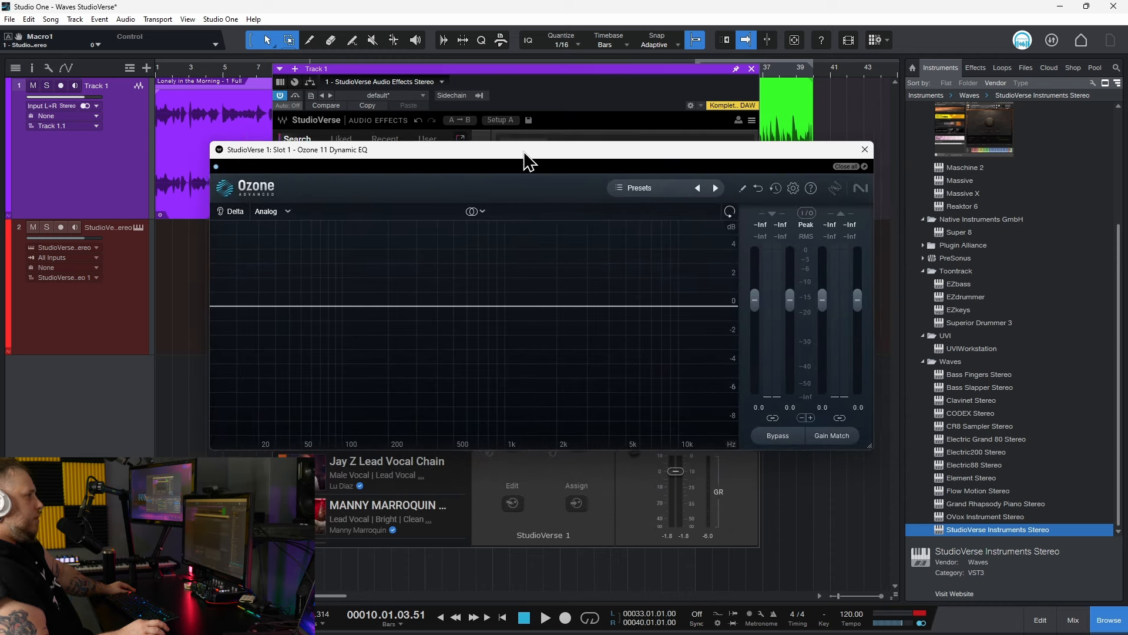
left_click(864, 149)
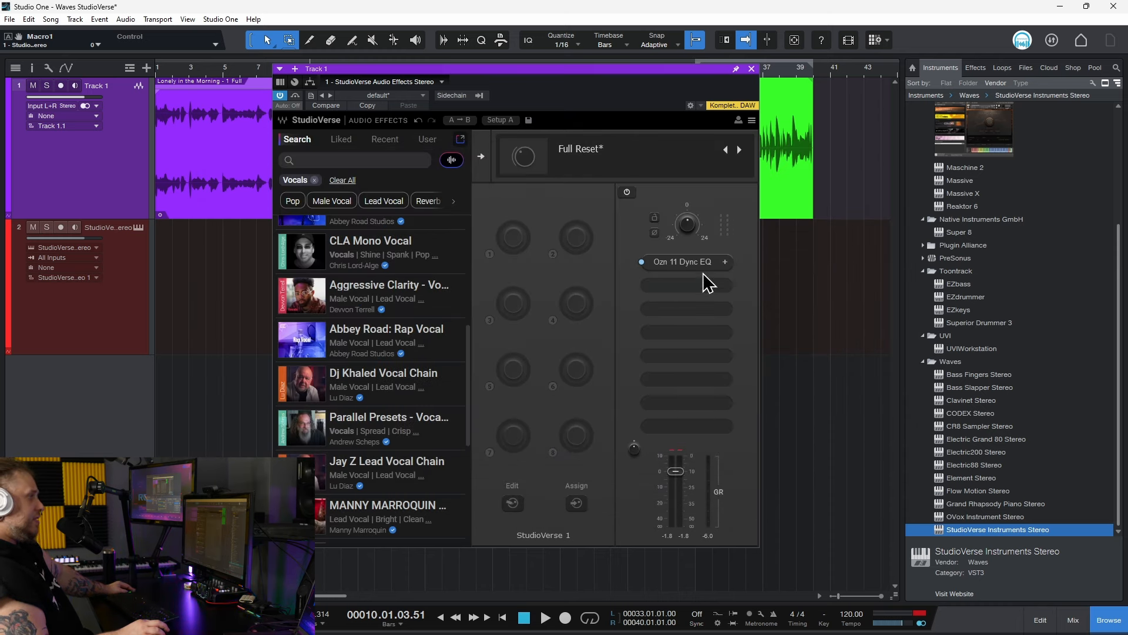
Open the chain saving dialog for the third-party plugin chain and close it without saving
left_click(529, 120)
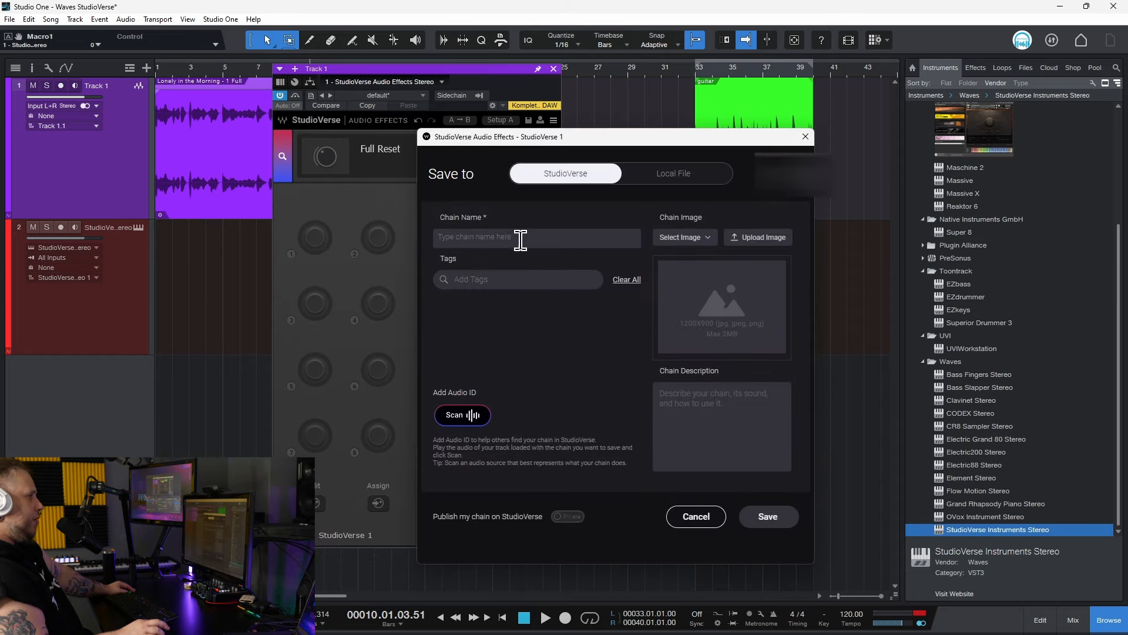
left_click(806, 136)
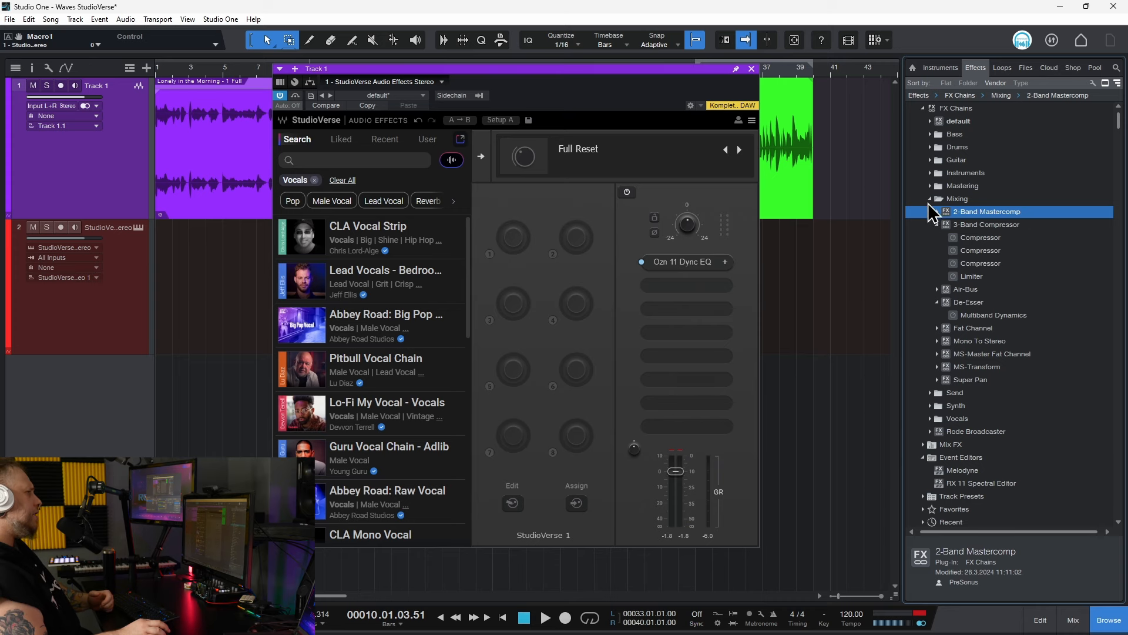
Collapse the Mixing folder of FX Chains in the effects browser, then hide and reopen Track 1's StudioVerse window
left_click(928, 199)
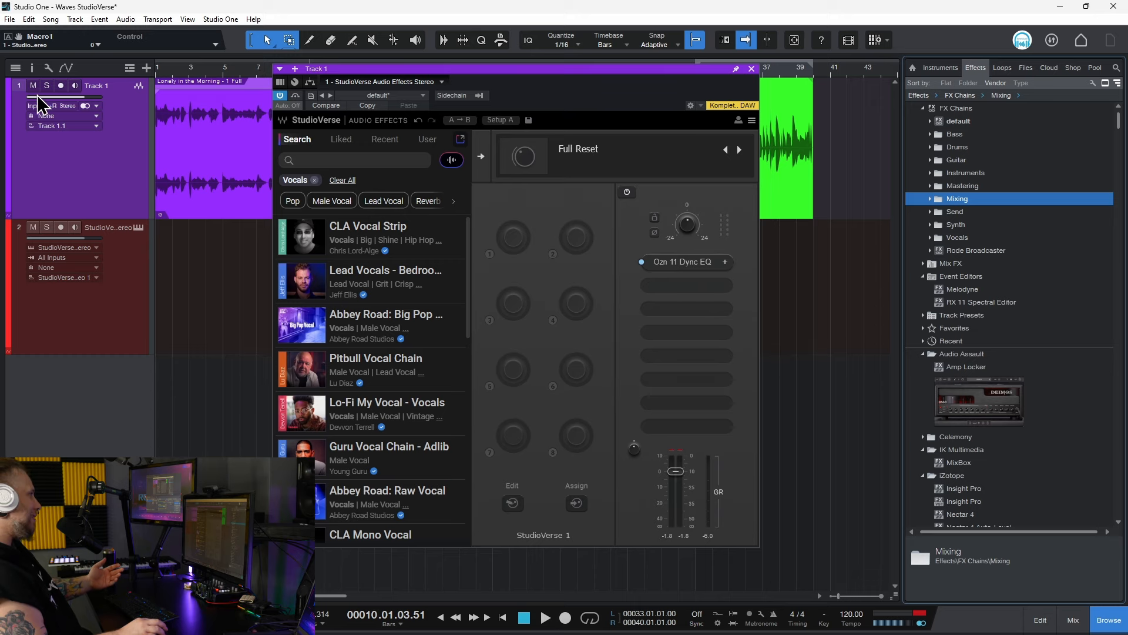
left_click(20, 86)
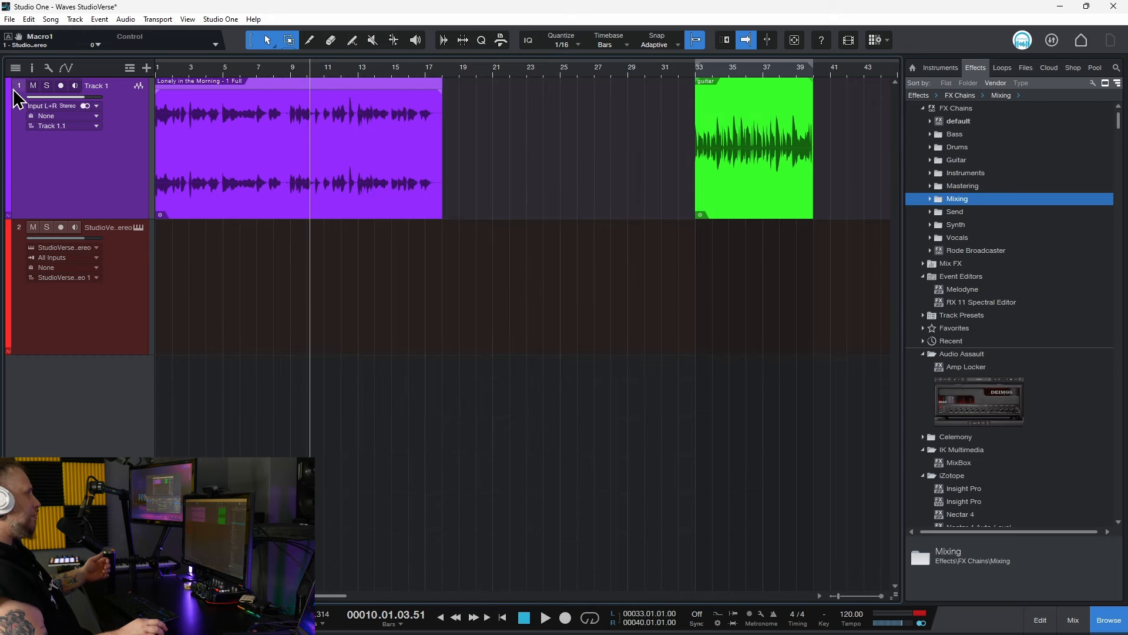
left_click(13, 90)
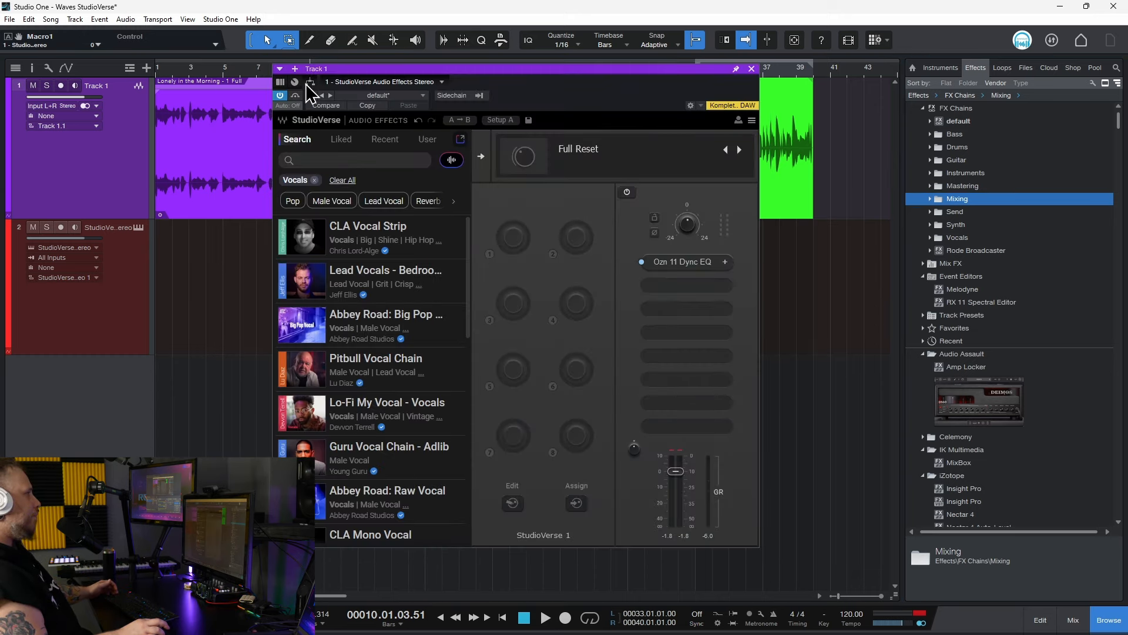
Show the insert routing view of Track 1 and reposition its window to view the StudioVerse device in the signal path
left_click(310, 83)
left_click_drag(558, 73, 620, 88)
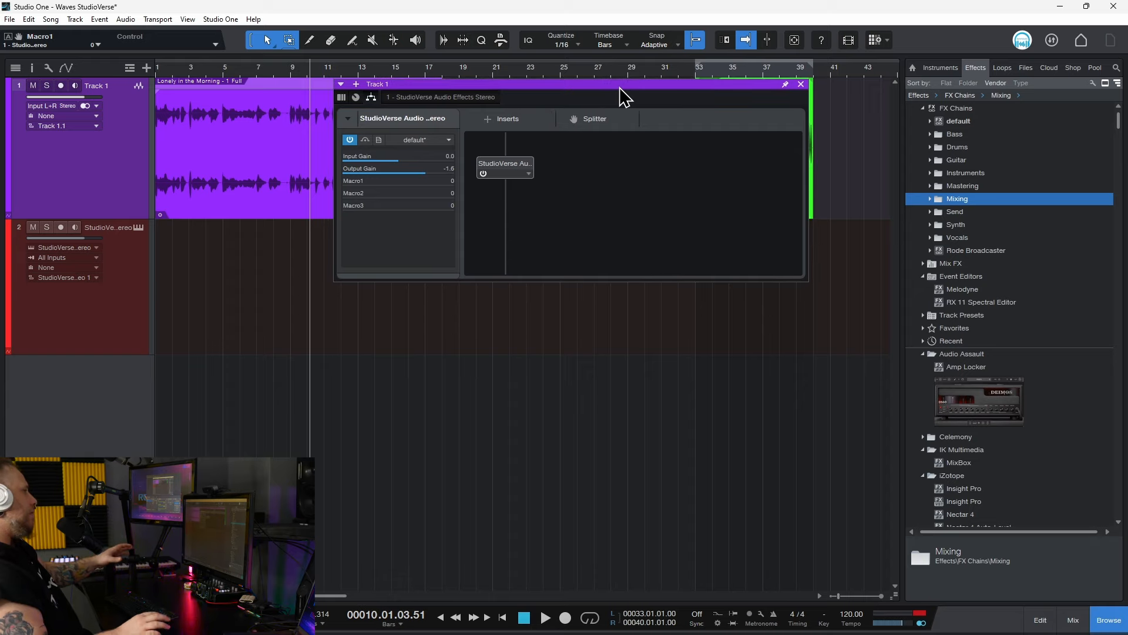
mouse_move(599, 121)
left_mouse_down()
mouse_move(611, 150)
mouse_move(604, 132)
left_mouse_up()
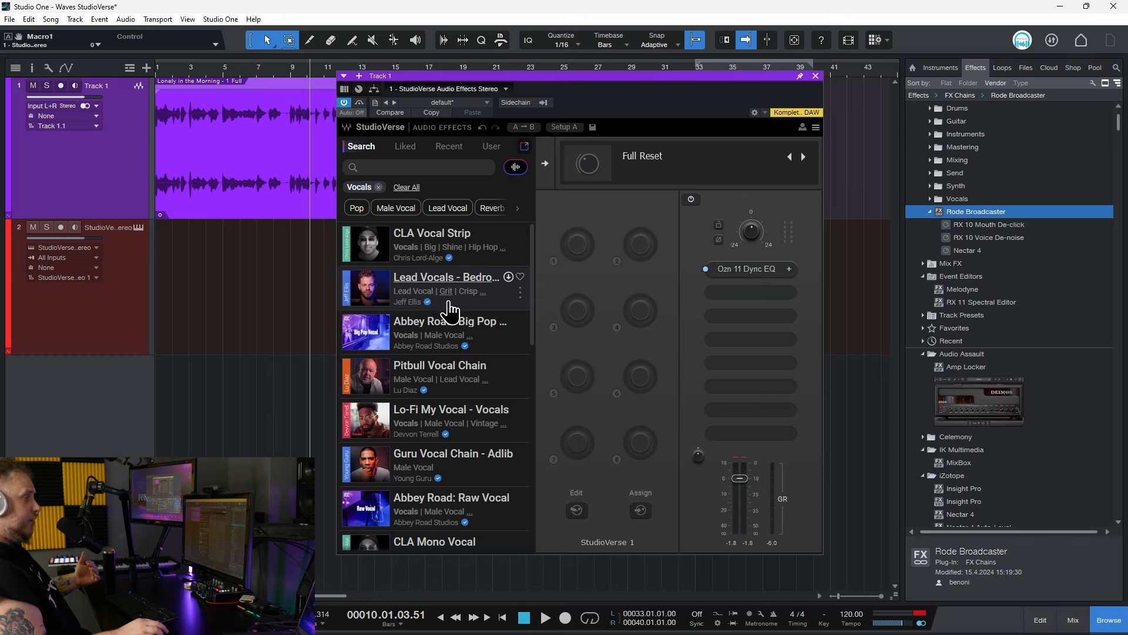
Browse the Vocals chain presets in StudioVerse and look over the Rode Broadcaster chain in the effects browser
scroll(453, 317, "down", 5)
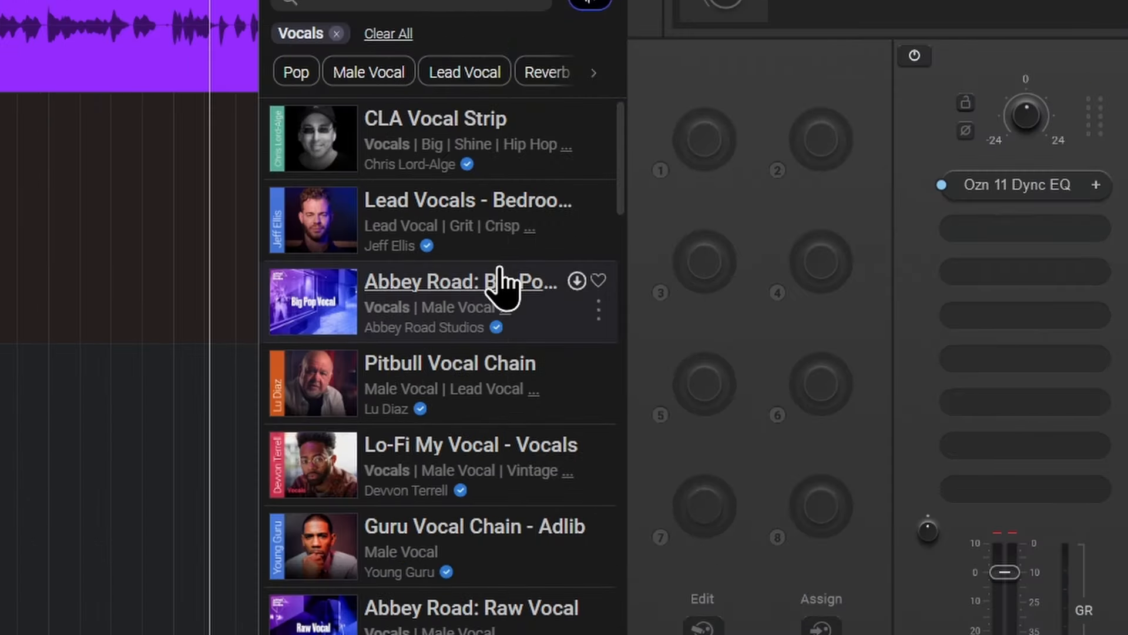
scroll(501, 287, "down", 10)
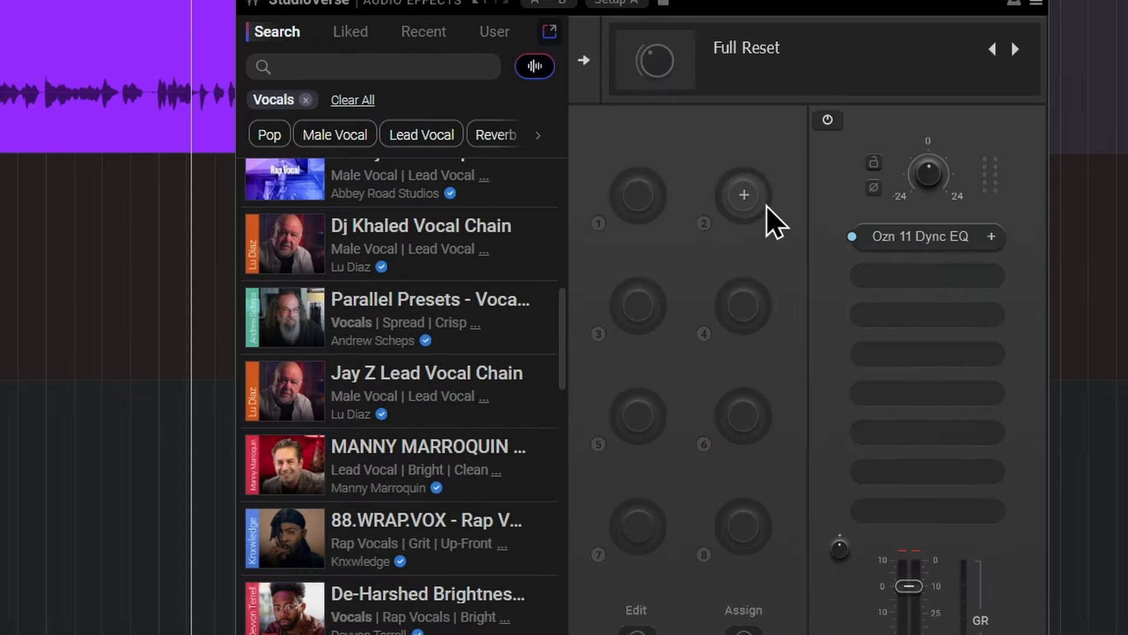
left_click(764, 206)
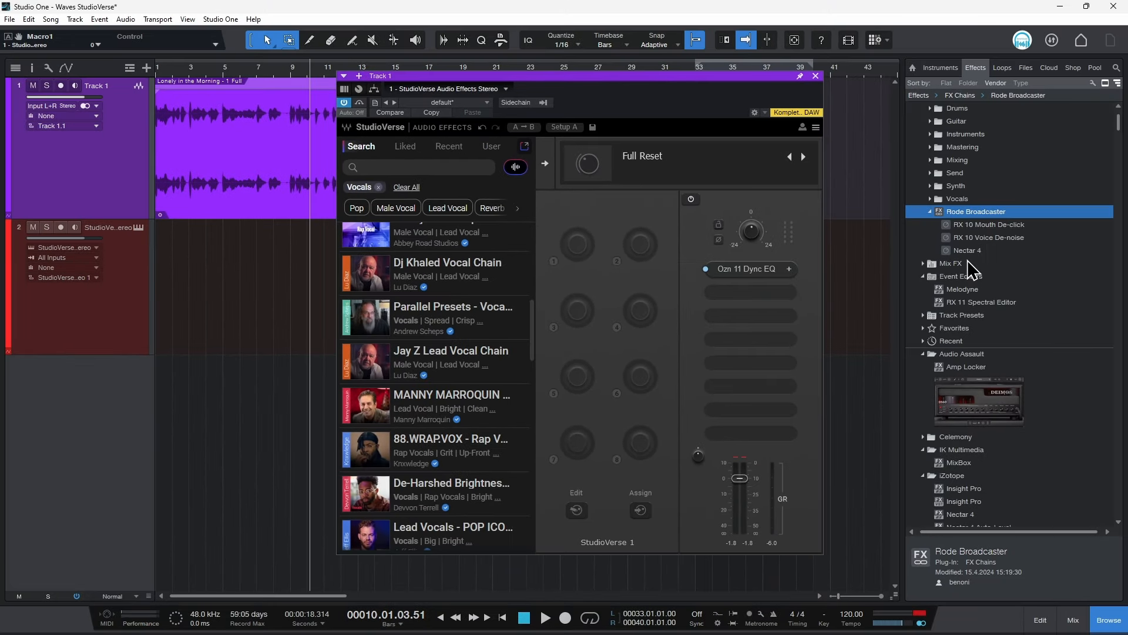
scroll(1062, 244, "down", 1)
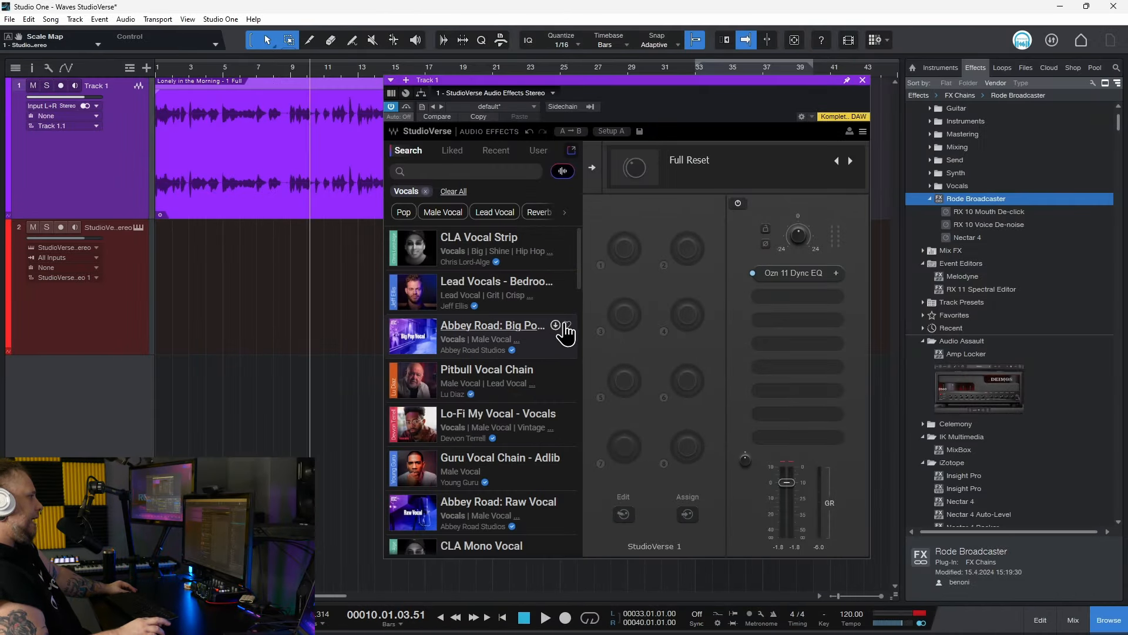
Mark Pitbull Vocal Chain as liked, check it in the list of liked chains, and return to the search results
left_click(451, 150)
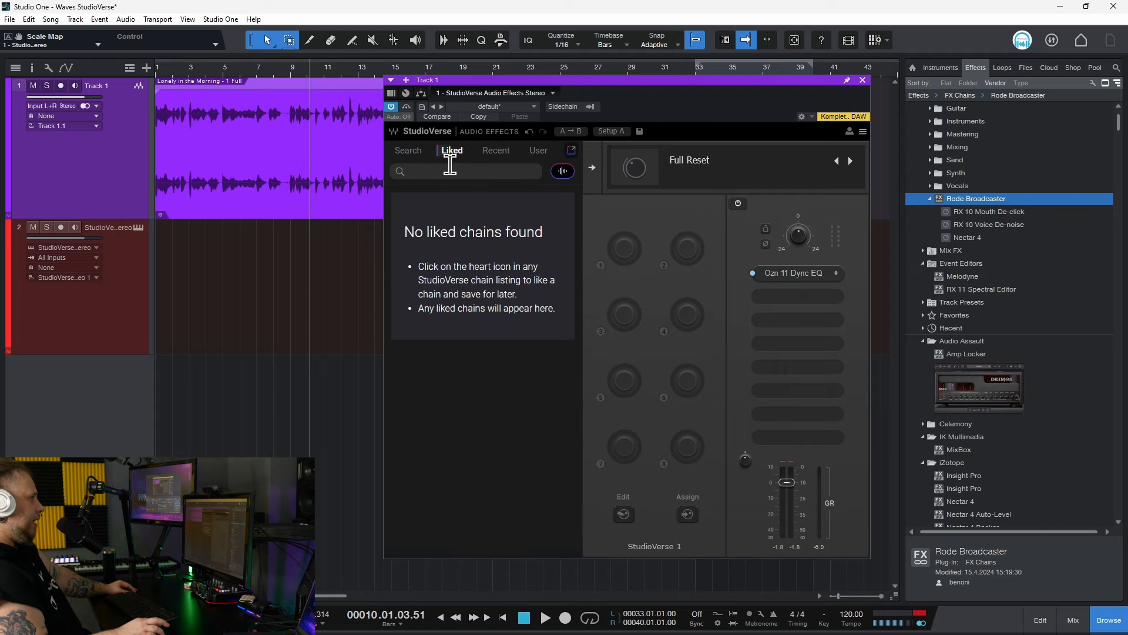
left_click(408, 151)
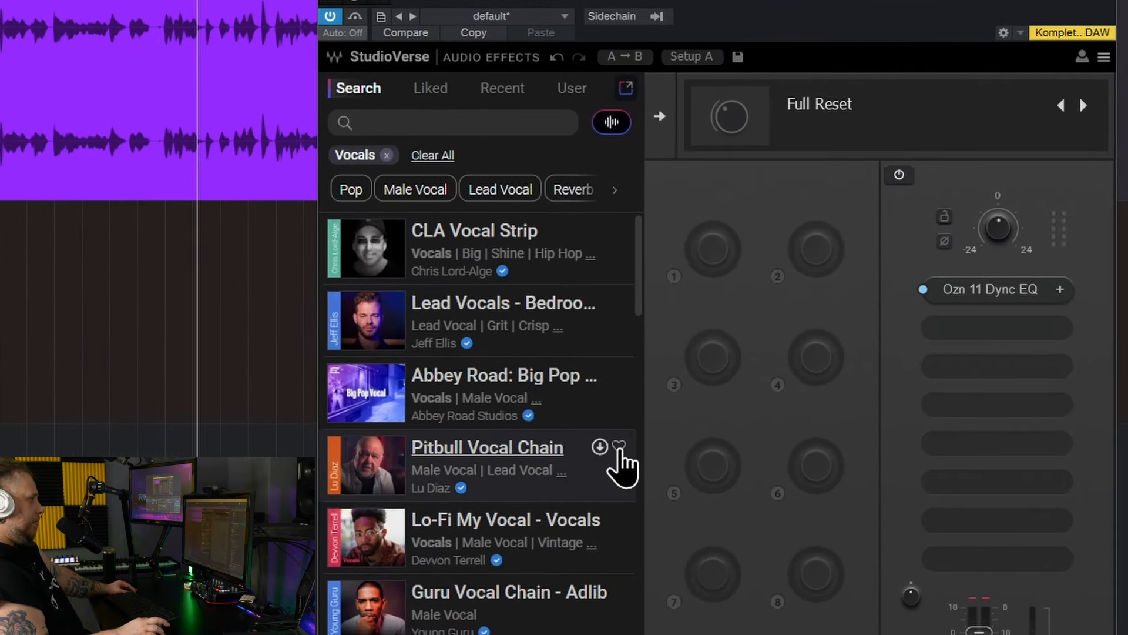
left_click(599, 416)
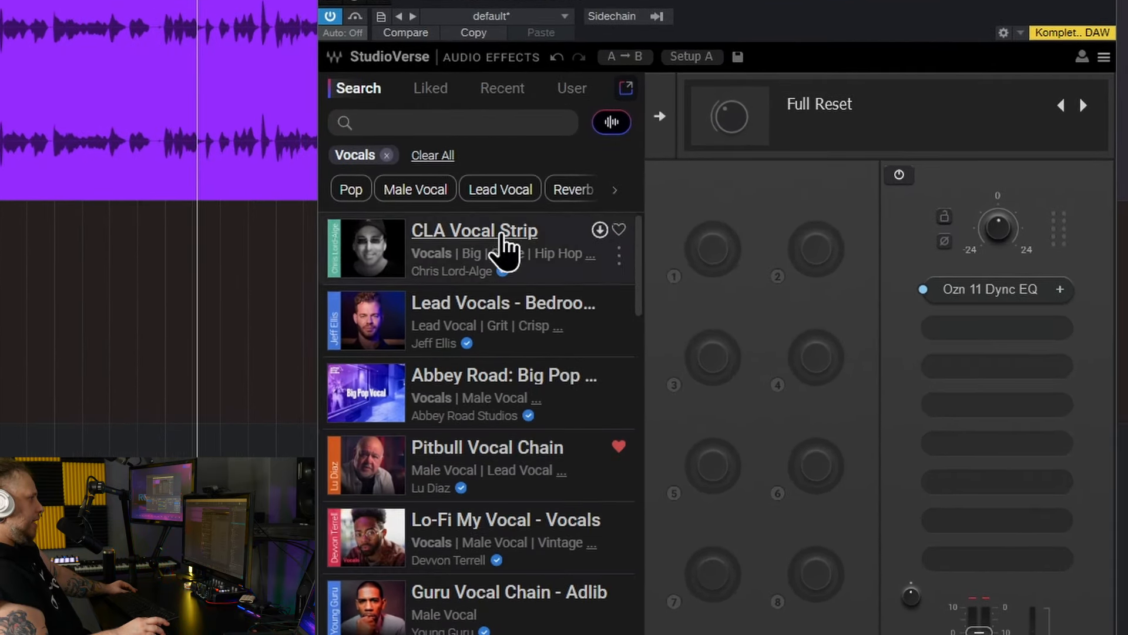
left_click(429, 89)
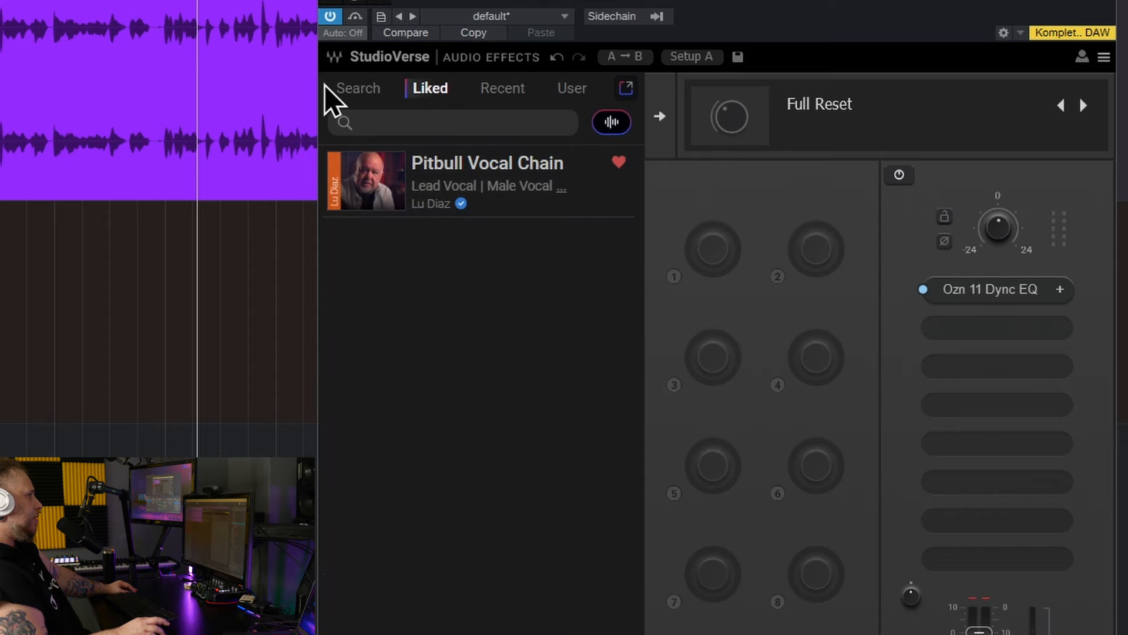
left_click(345, 91)
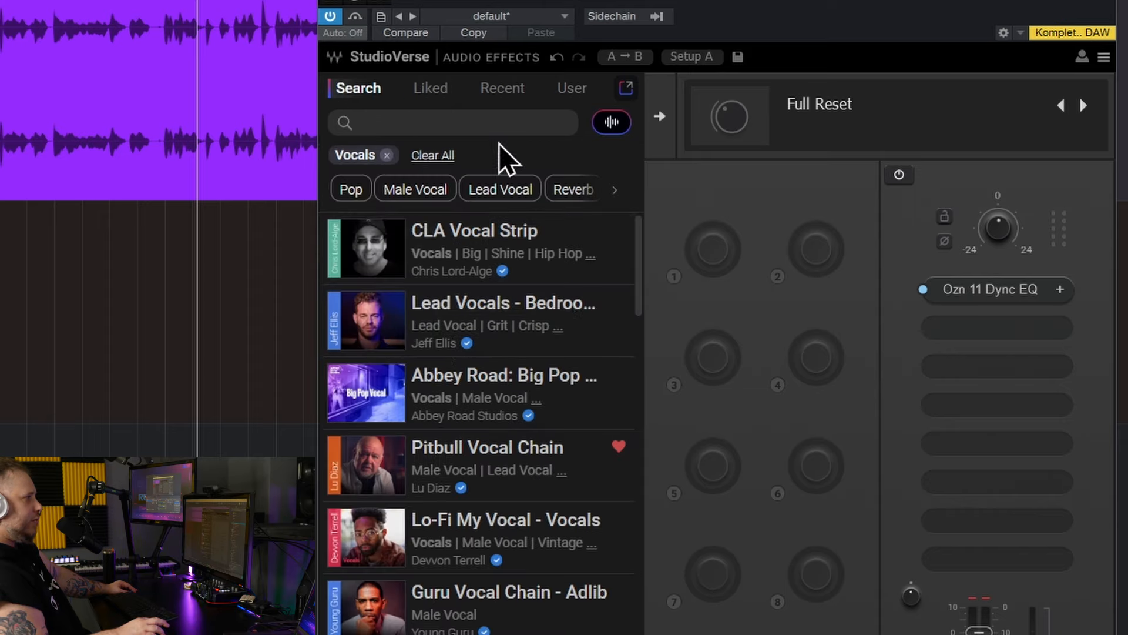
Review the recent chains and the user chains, and return to the search results
left_click(504, 93)
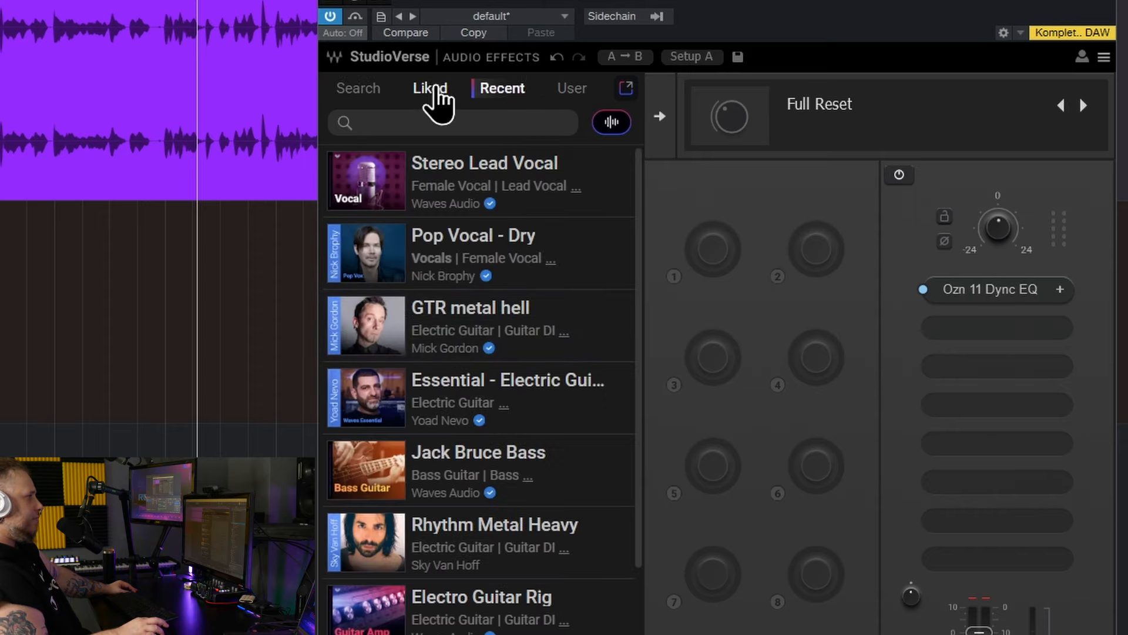
left_click(355, 91)
left_click(573, 91)
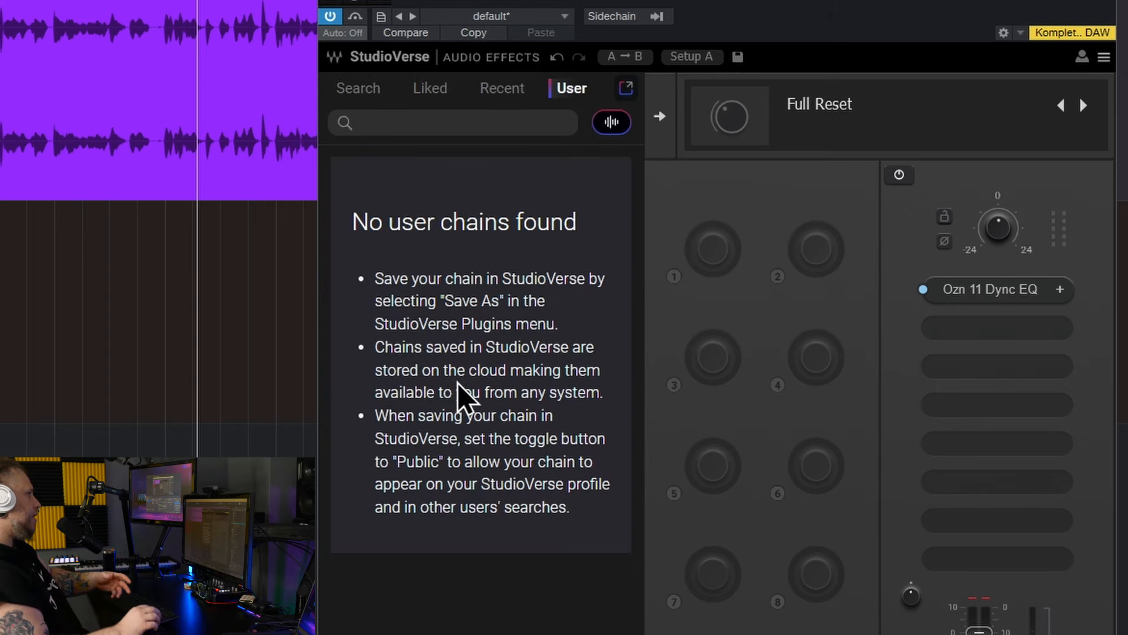
left_click(348, 93)
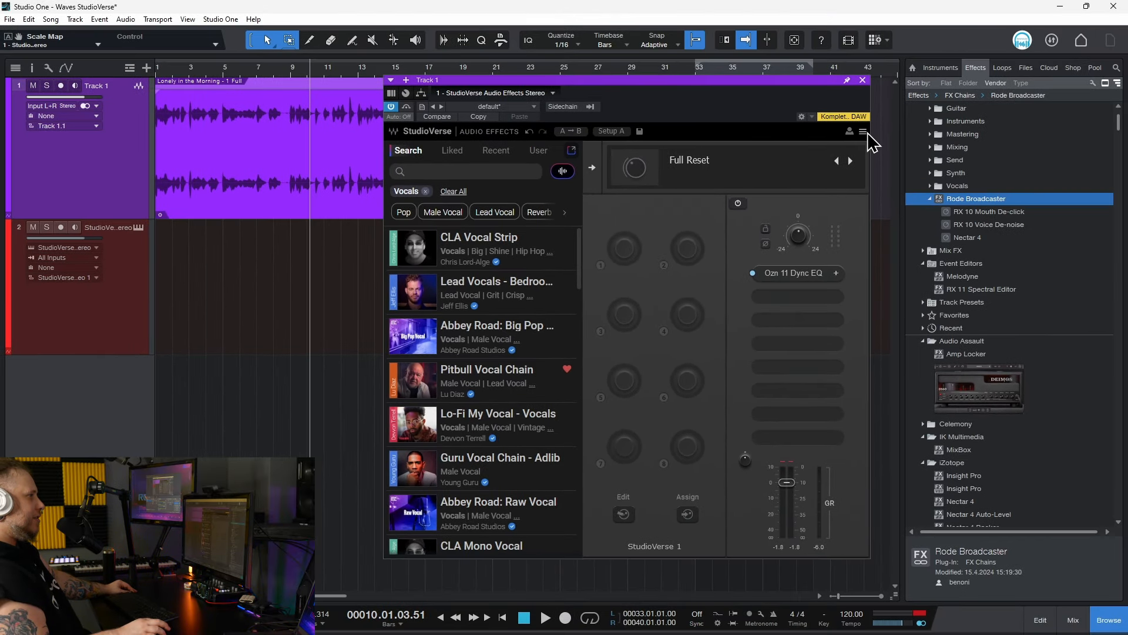
Switch the StudioVerse interface to a smaller size, restore the larger size, and show the plugin's options again
left_click(864, 132)
left_click(912, 180)
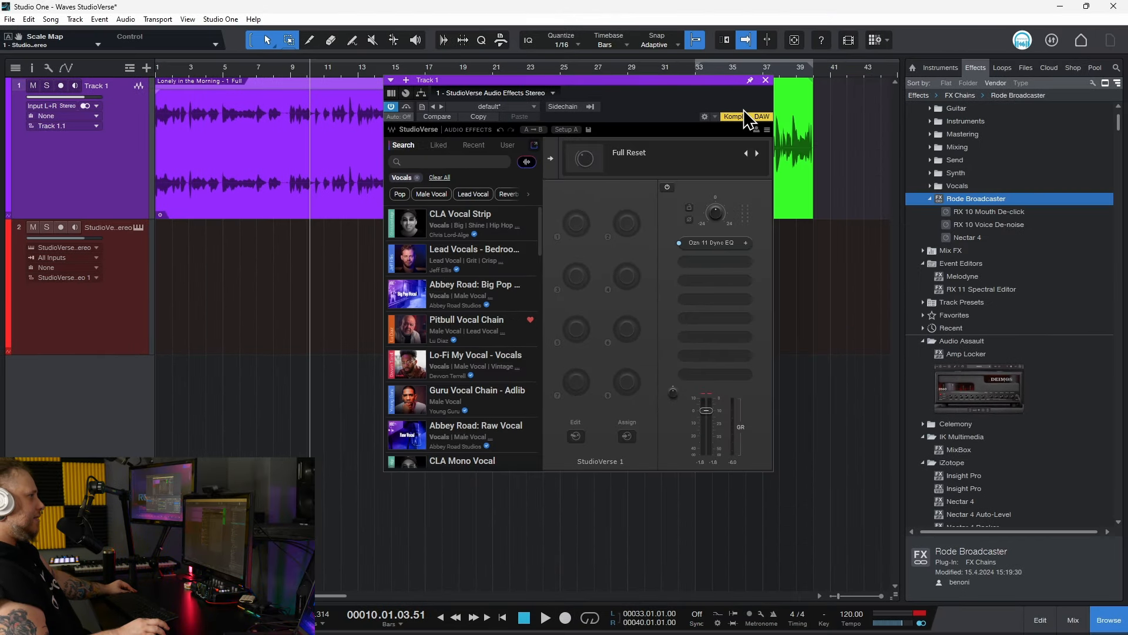
left_click(767, 130)
left_click(826, 183)
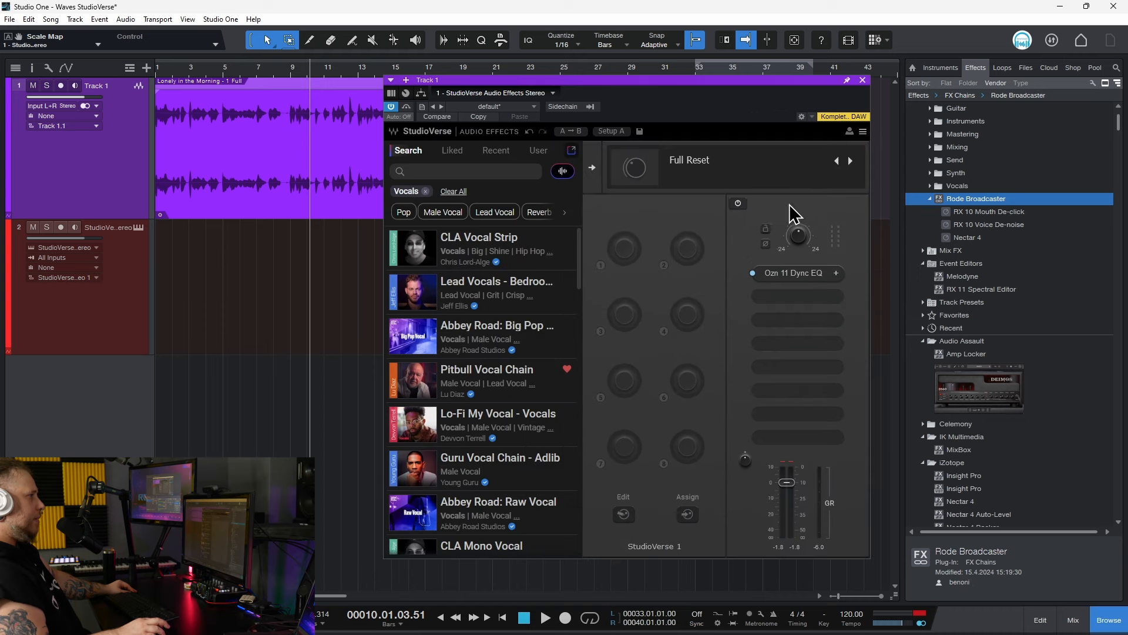
left_click(862, 132)
mouse_move(903, 242)
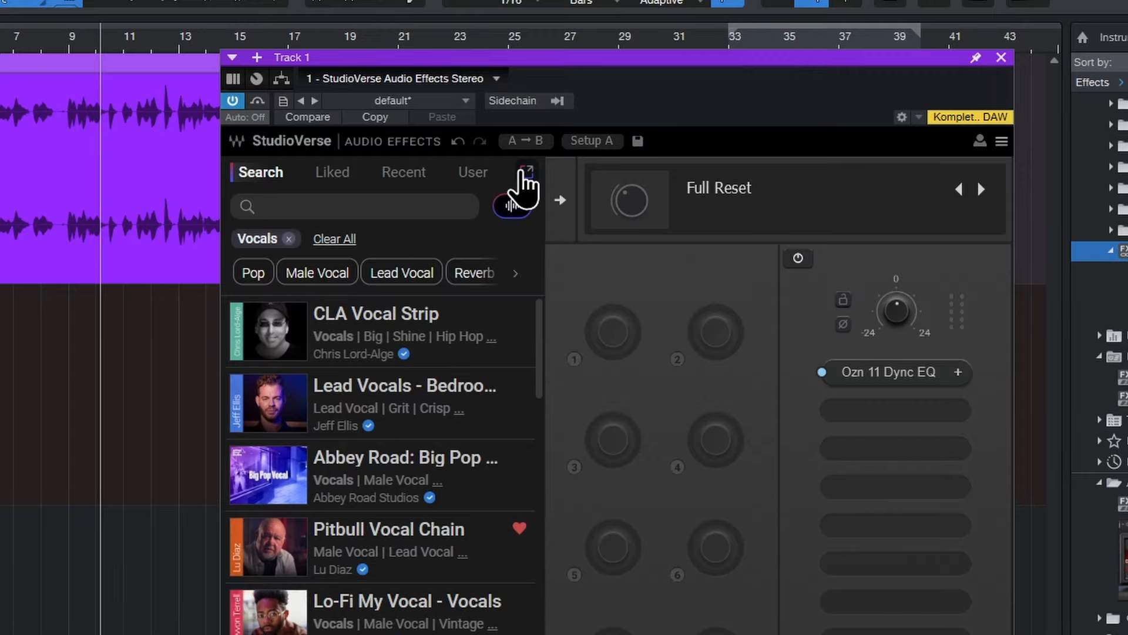
Open the chain browser in a separate window, place it beside the plugin, look through the vocal chains, and close it
left_click(516, 196)
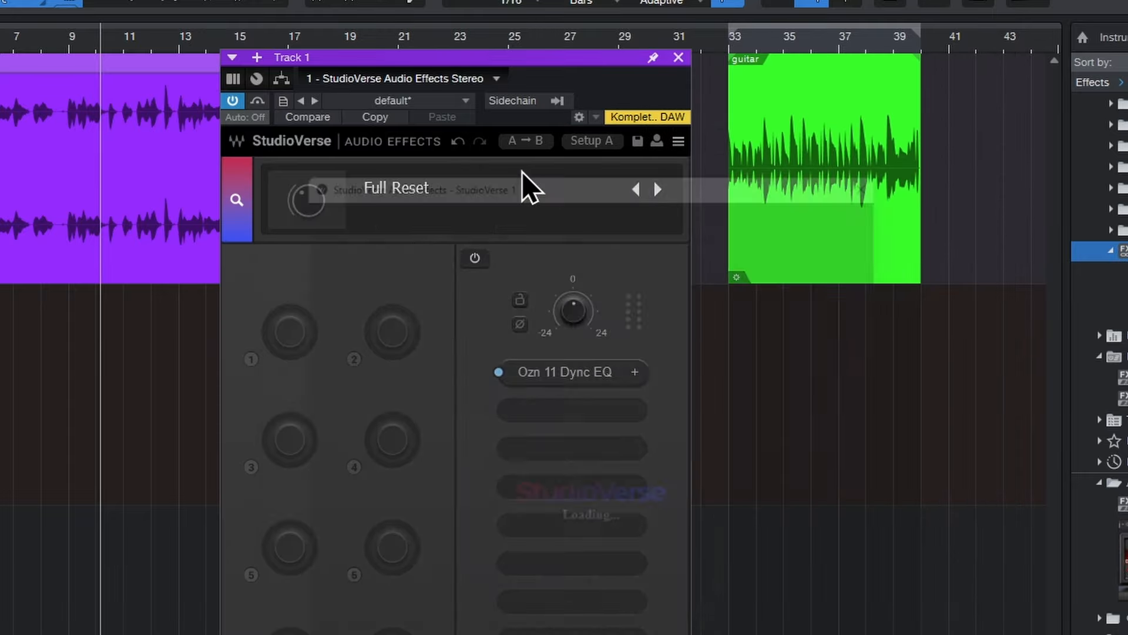
left_click_drag(620, 156, 1012, 83)
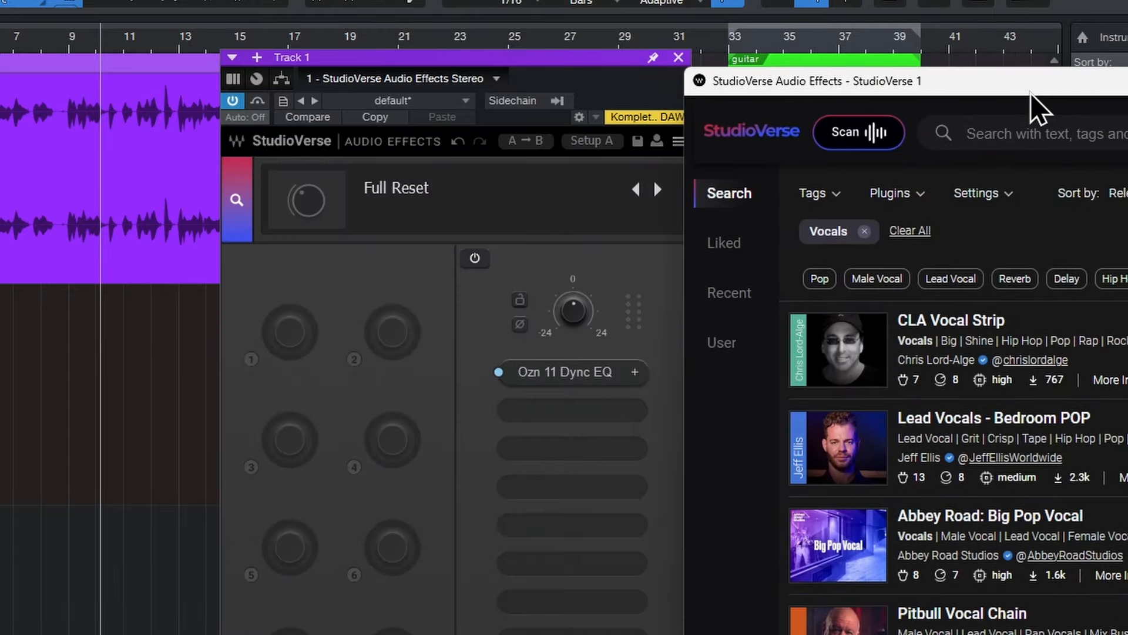
scroll(961, 401, "down", 5)
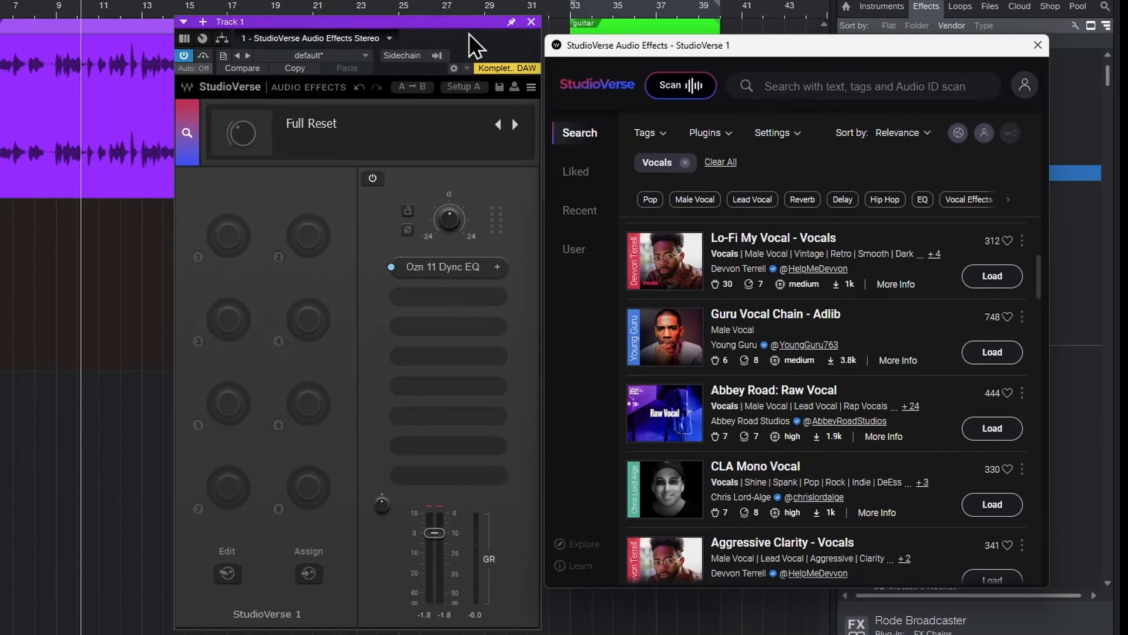
left_click_drag(471, 26, 377, 25)
scroll(763, 353, "down", 3)
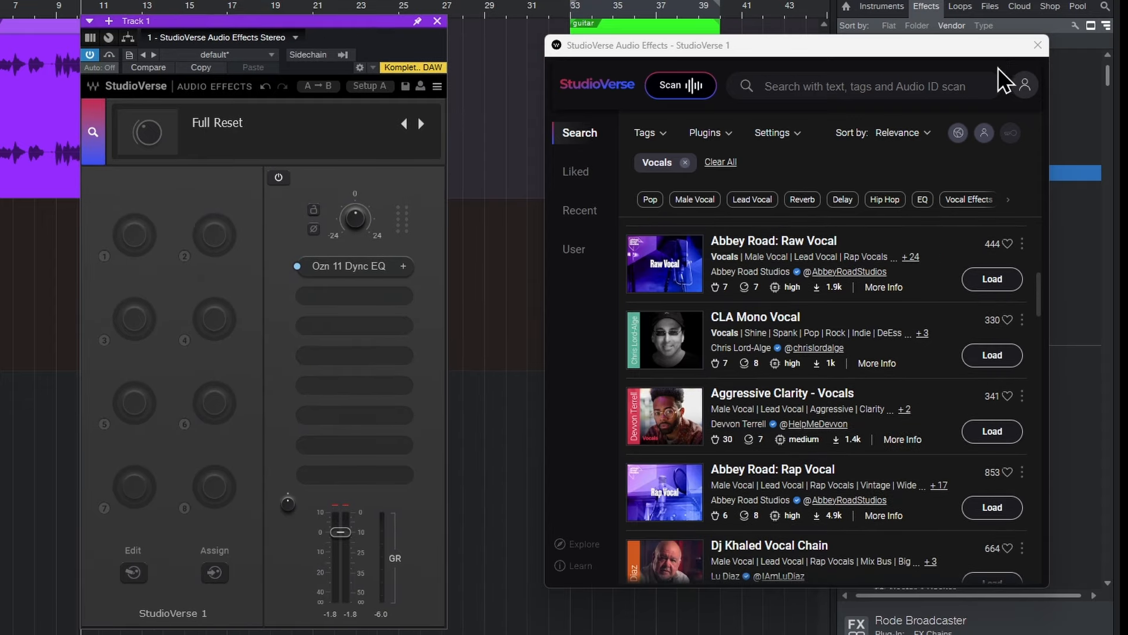
left_click(1046, 47)
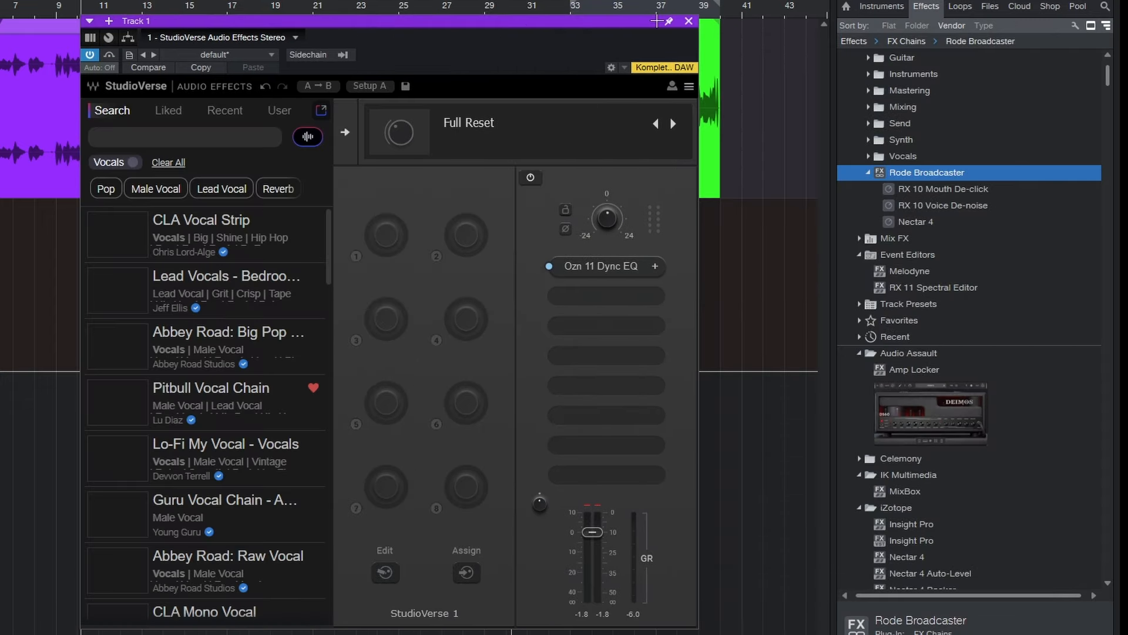
Collapse the chain browser pane, reposition the plugin window, and expand the pane again
left_click(346, 133)
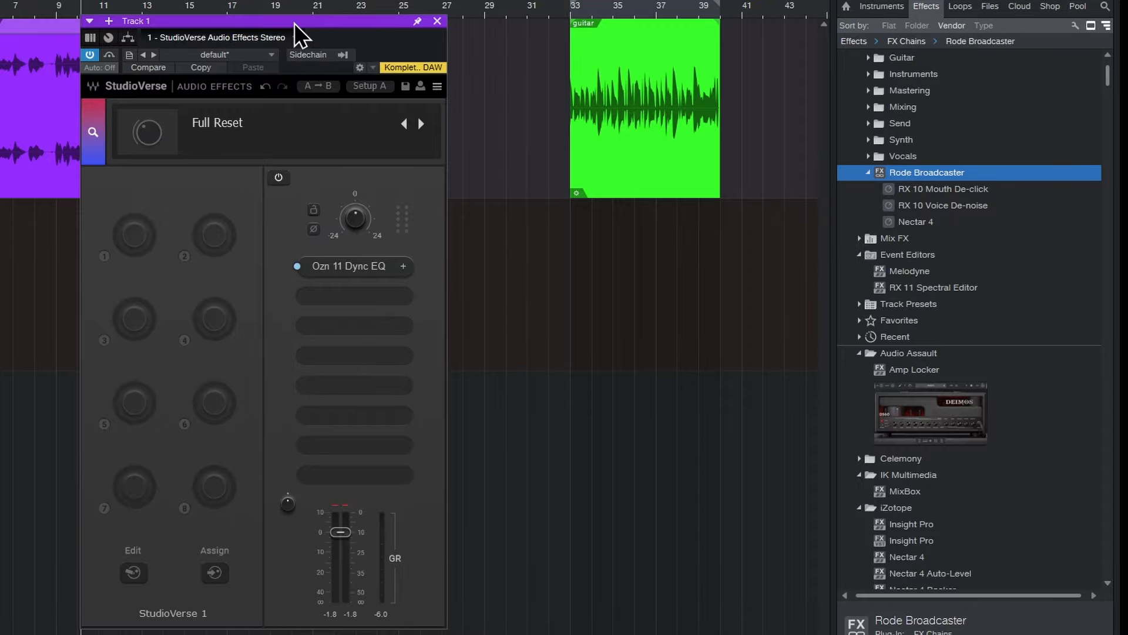
left_click_drag(296, 41, 461, 24)
left_click(259, 131)
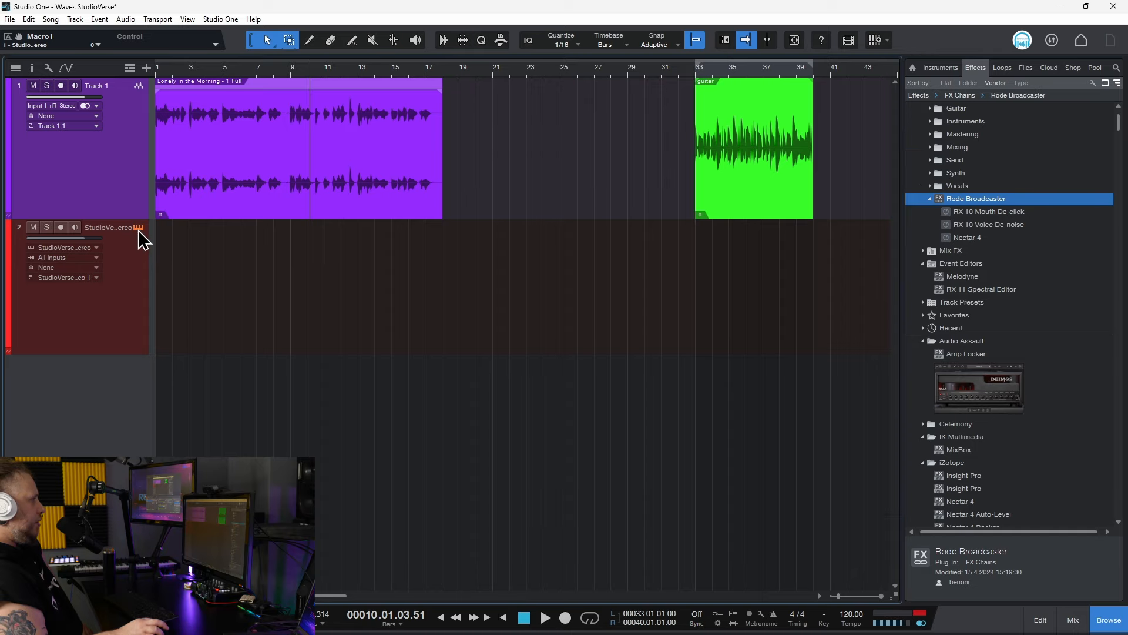
Open StudioVerse Instruments on the second track and replace the Synth Keys search tag with EDM
left_click(139, 228)
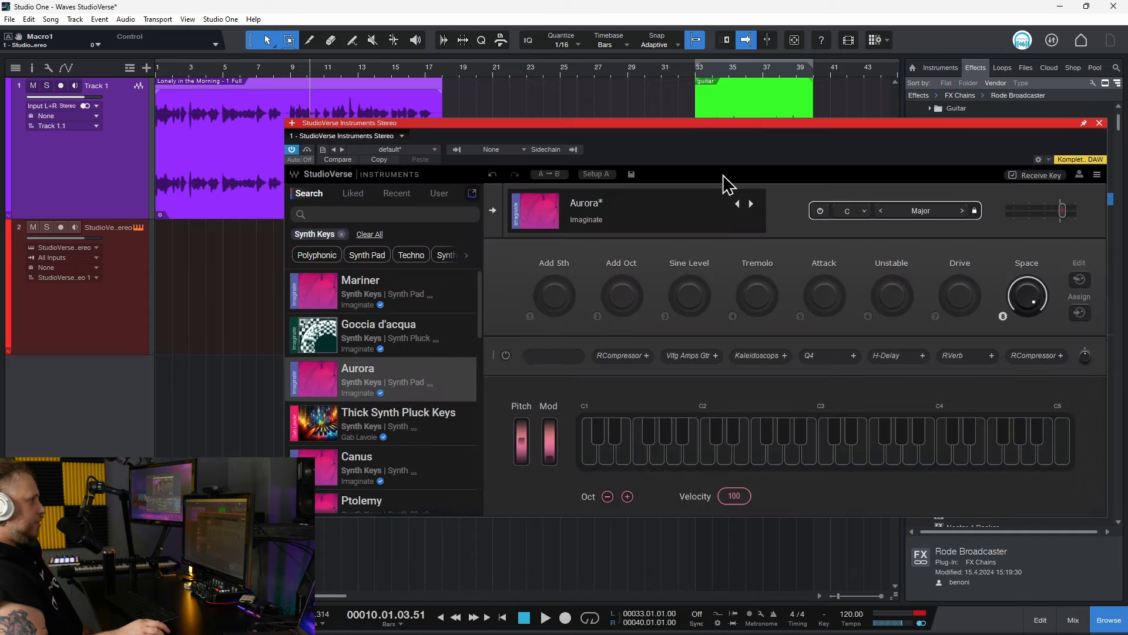
left_click_drag(840, 120, 735, 130)
scroll(276, 376, "down", 5)
scroll(276, 376, "up", 5)
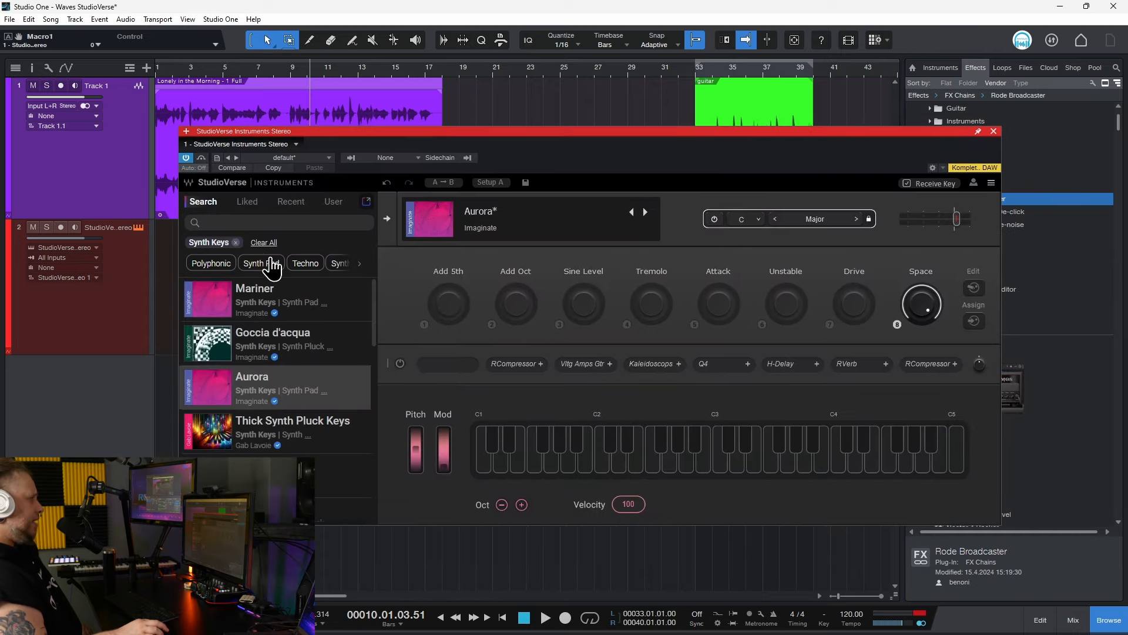
left_click(265, 243)
left_click(304, 268)
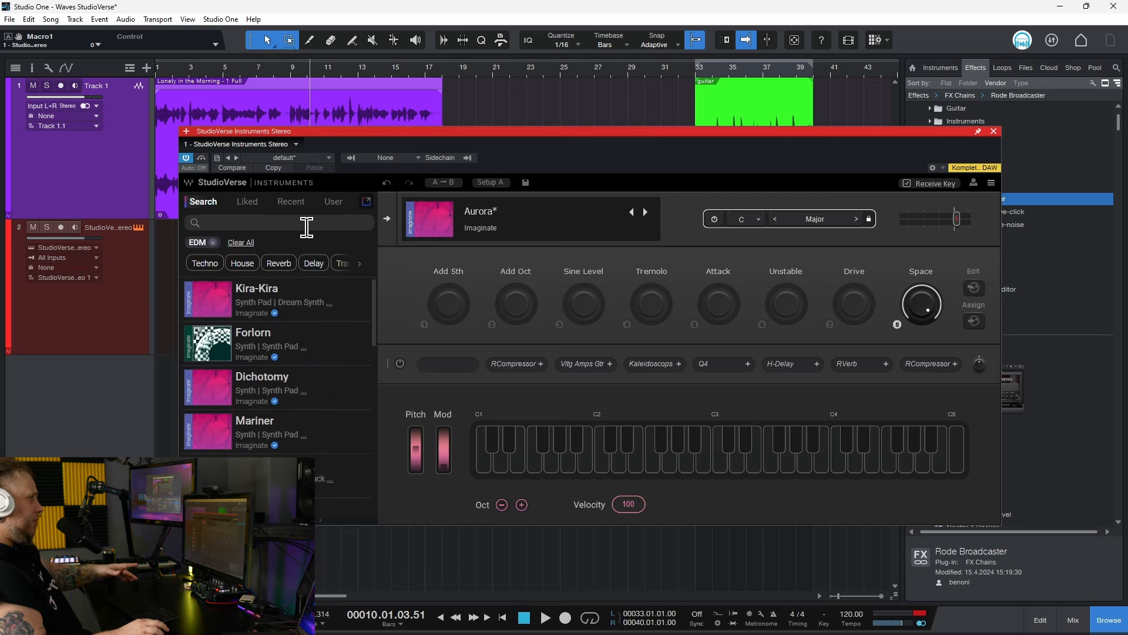
Load the Dichotomy instrument chain and audition several notes on the on-screen keyboard
left_click(266, 392)
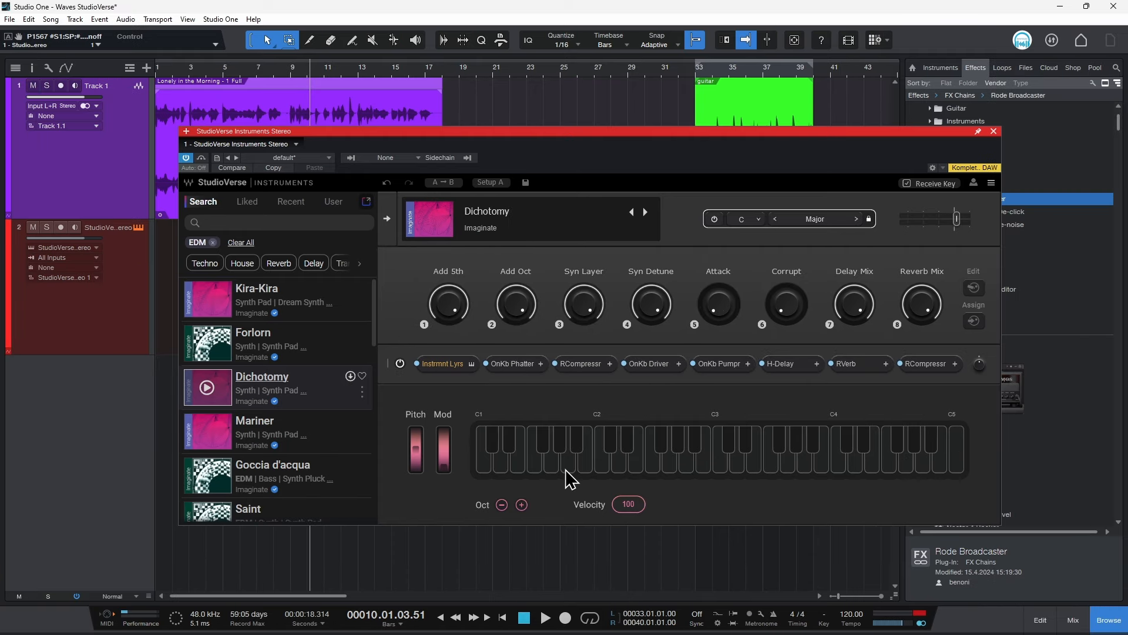
left_click(584, 467)
left_click(618, 470)
left_click(668, 470)
left_click(725, 467)
left_click(670, 470)
Expand the instrument layers of Dichotomy, move the window for viewing, and inspect the second layer's Q1 equalizer
left_click(443, 366)
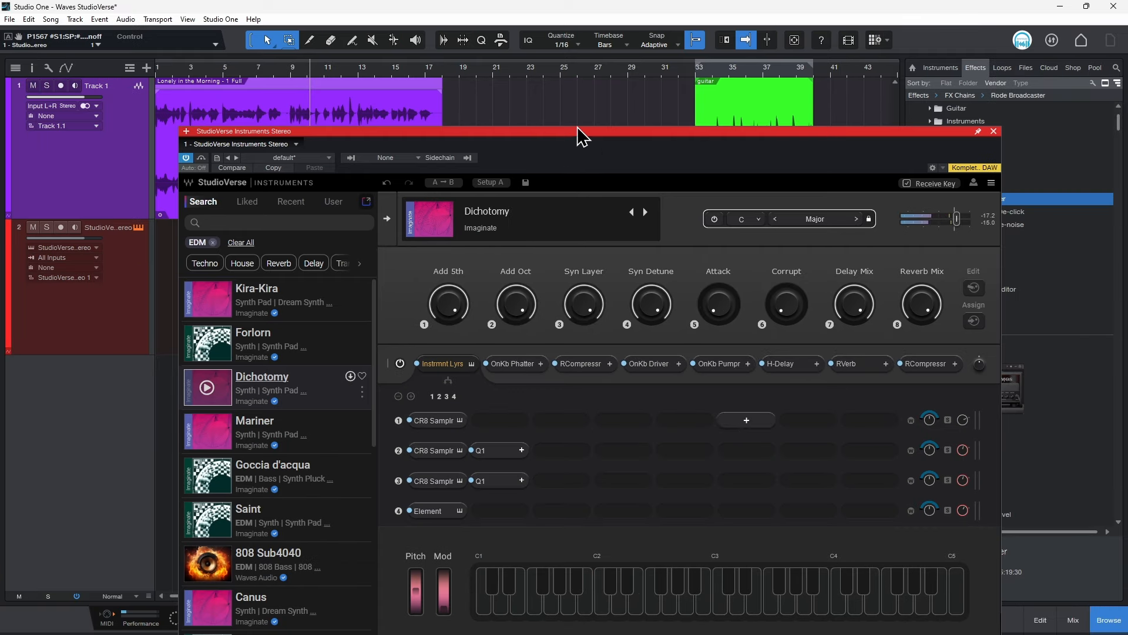
left_click_drag(641, 132, 628, 46)
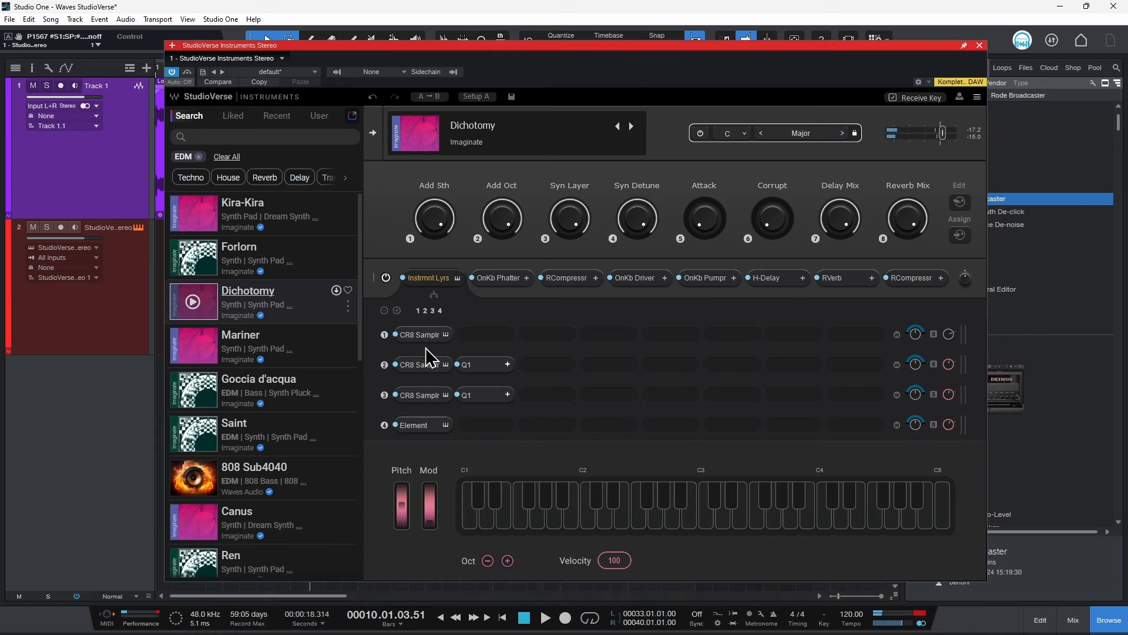
left_click(482, 365)
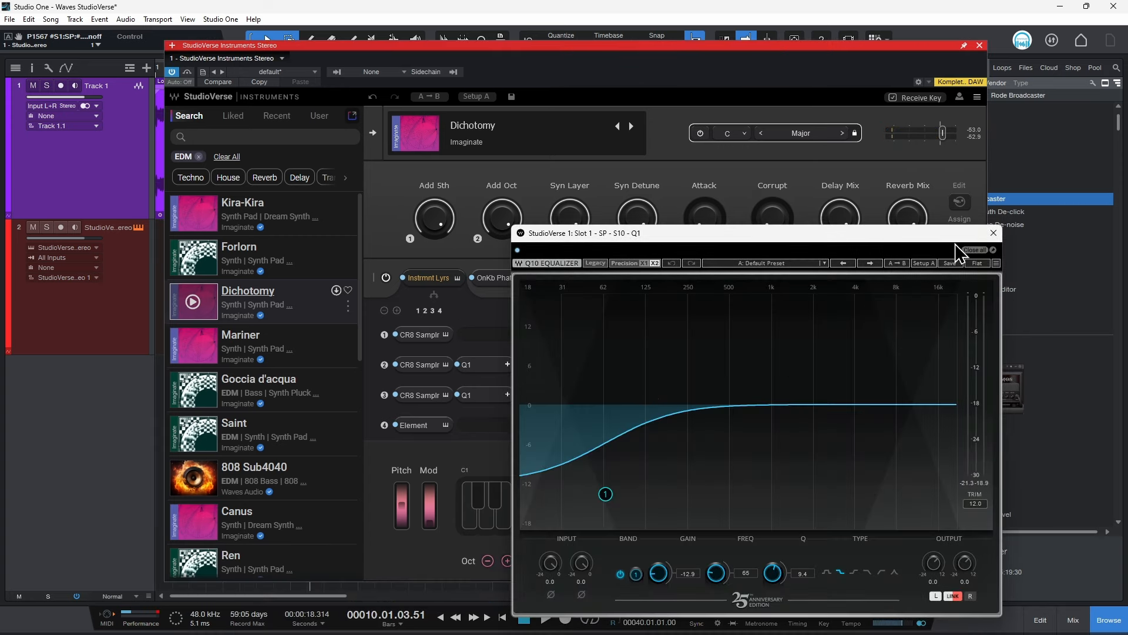
left_click(993, 233)
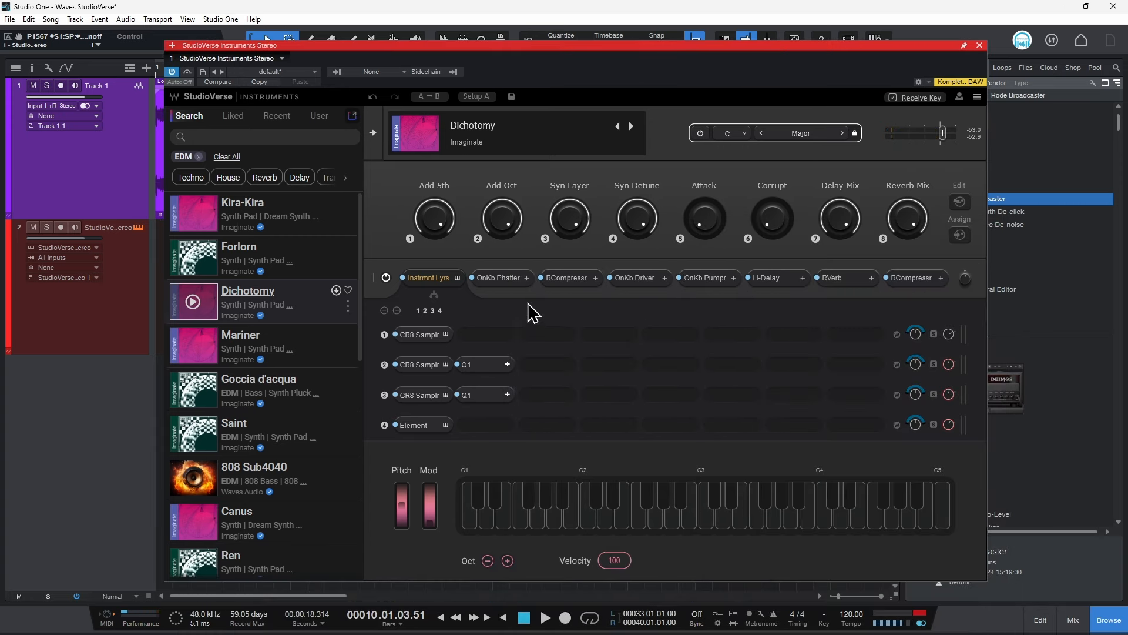
Inspect the OneKnob Phatter and first RCompressor in the Dichotomy effects rack, and close the compressor window
left_click(506, 279)
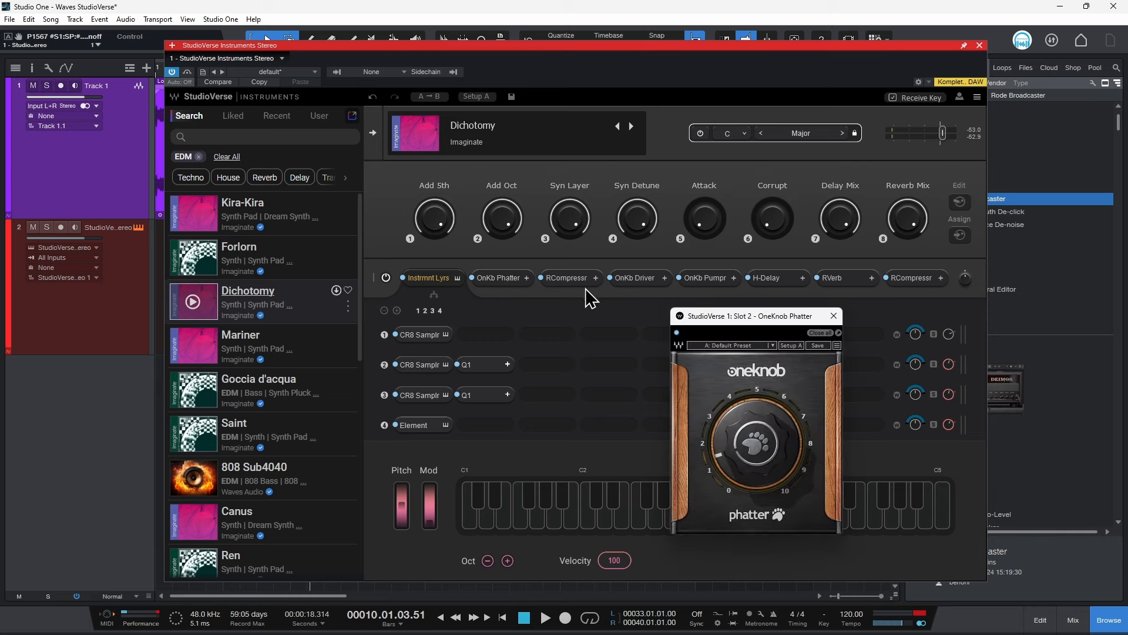
left_click(568, 277)
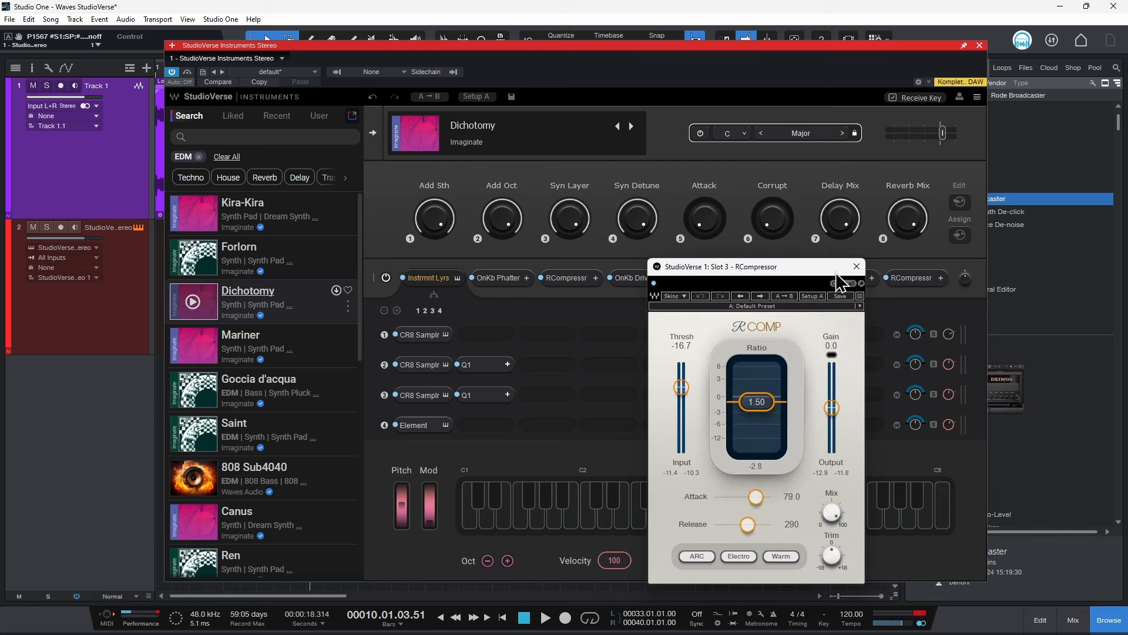
left_click(856, 268)
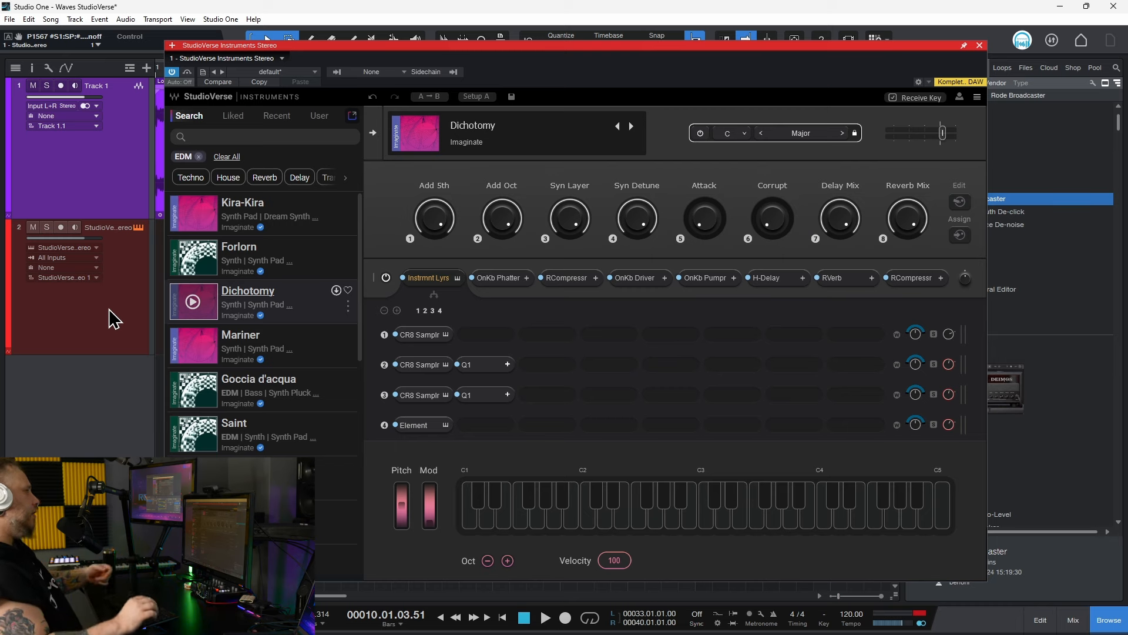
Inspect the first RCompressor and the OneKnob Pumper in the Dichotomy effects rack, closing each plug-in window
left_click(584, 285)
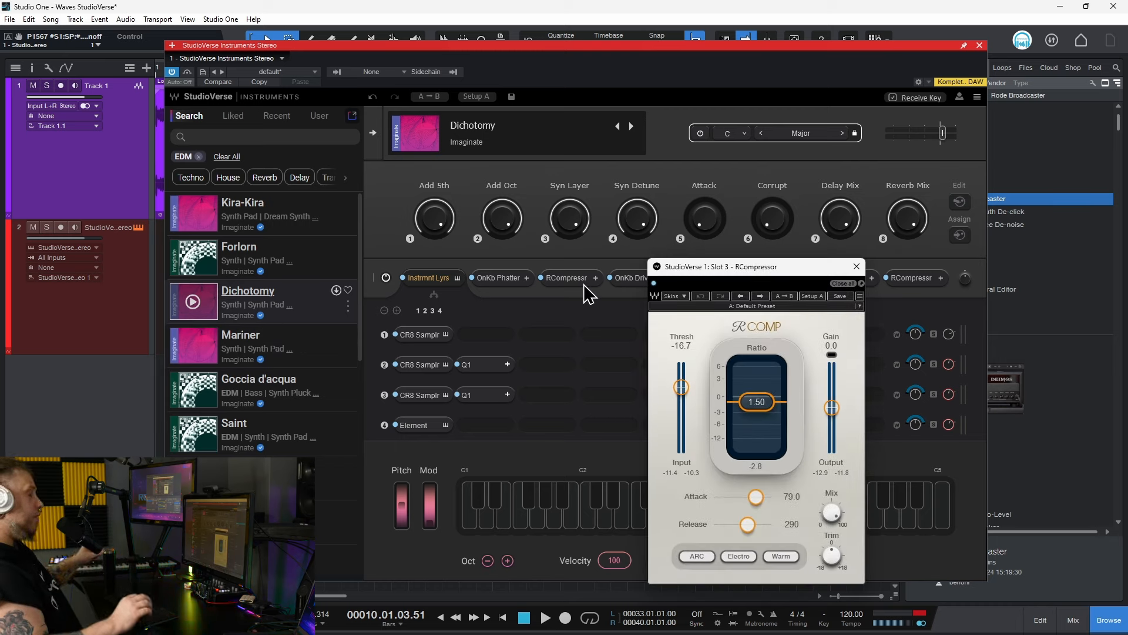
left_click(856, 266)
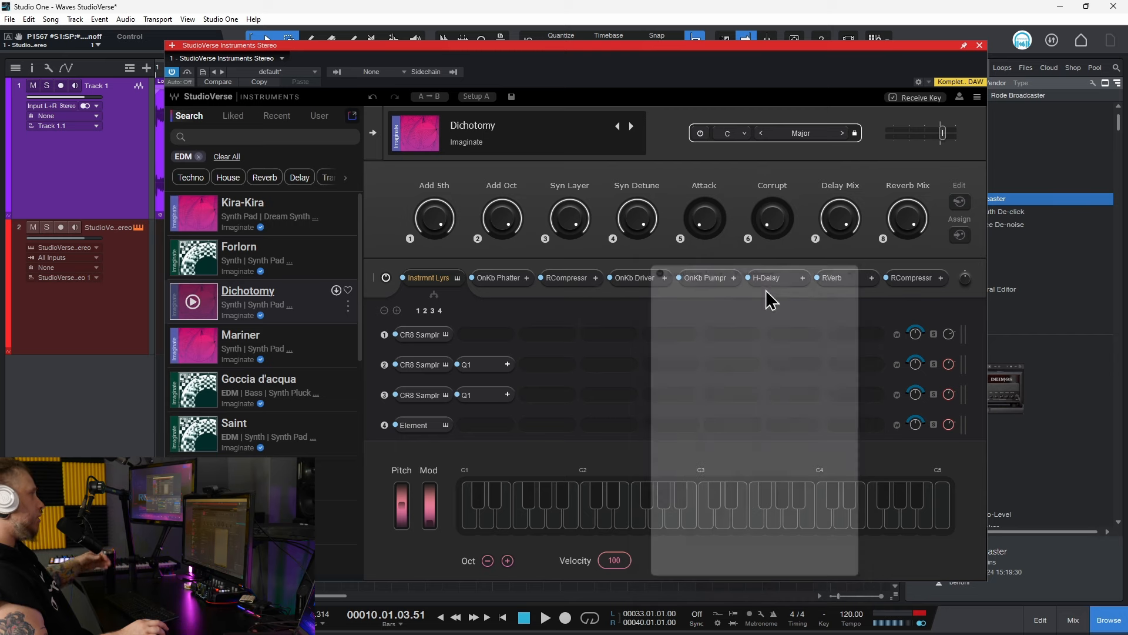
left_click(714, 284)
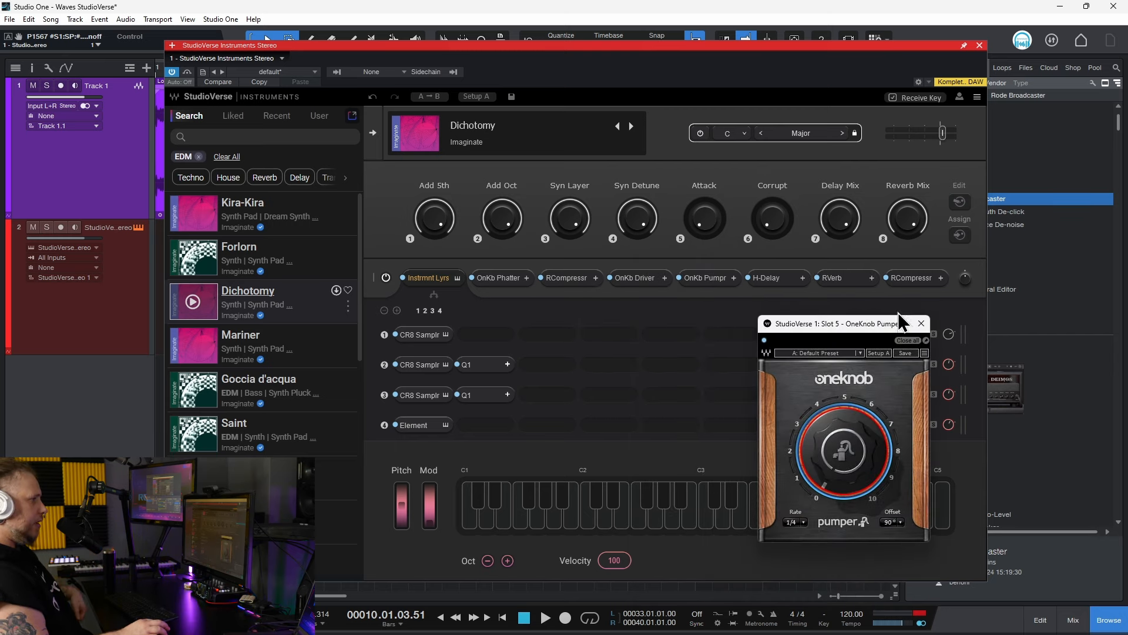
left_click(922, 323)
Remove RVerb from the Dichotomy effects rack and browse the effects and VST3 vendors available for its empty slot
left_click(871, 277)
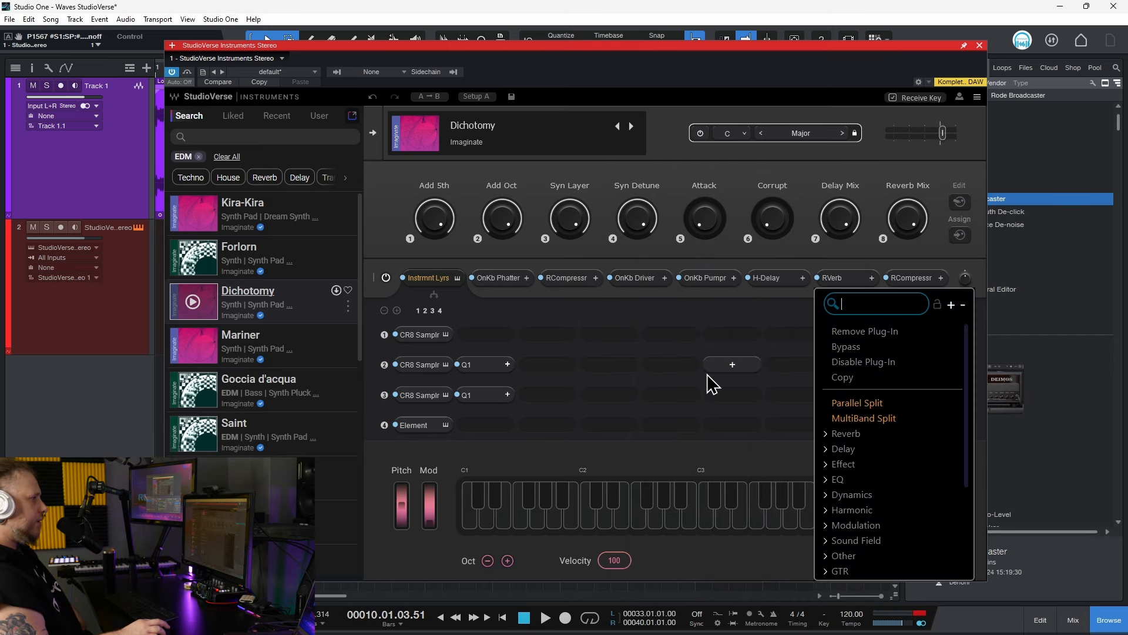
left_click(857, 330)
left_click(848, 278)
scroll(856, 535, "down", 2)
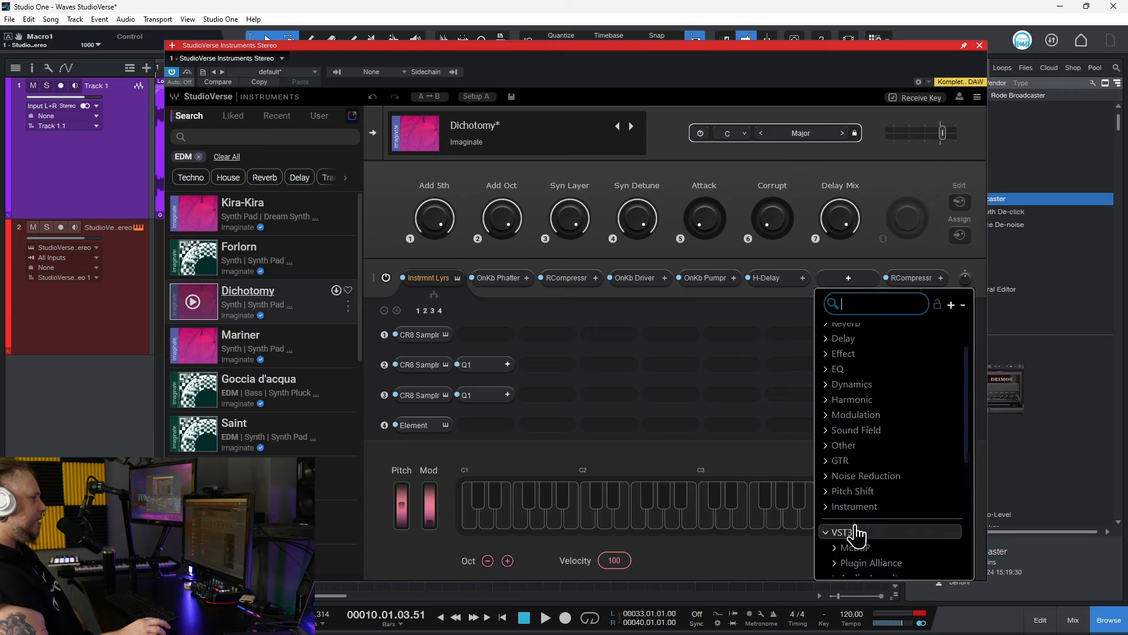
scroll(880, 462, "down", 5)
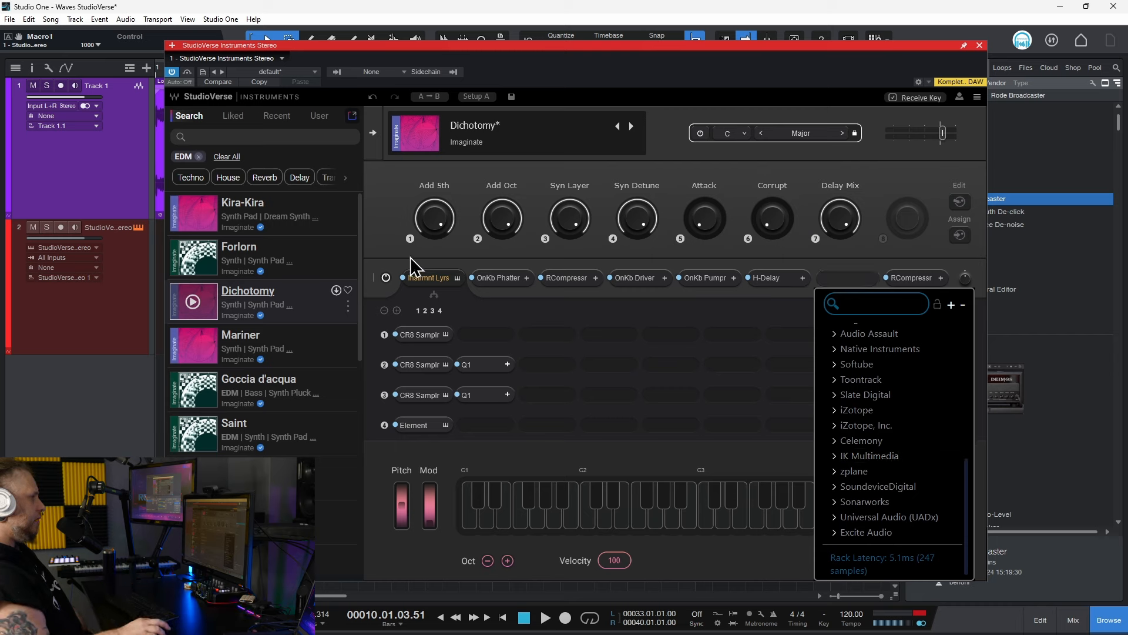
left_click(411, 257)
Browse the replacement options for the Instrument Layers slot, including the Native Instruments VST3 plug-ins, without replacing it
left_click(419, 280)
left_click(420, 282)
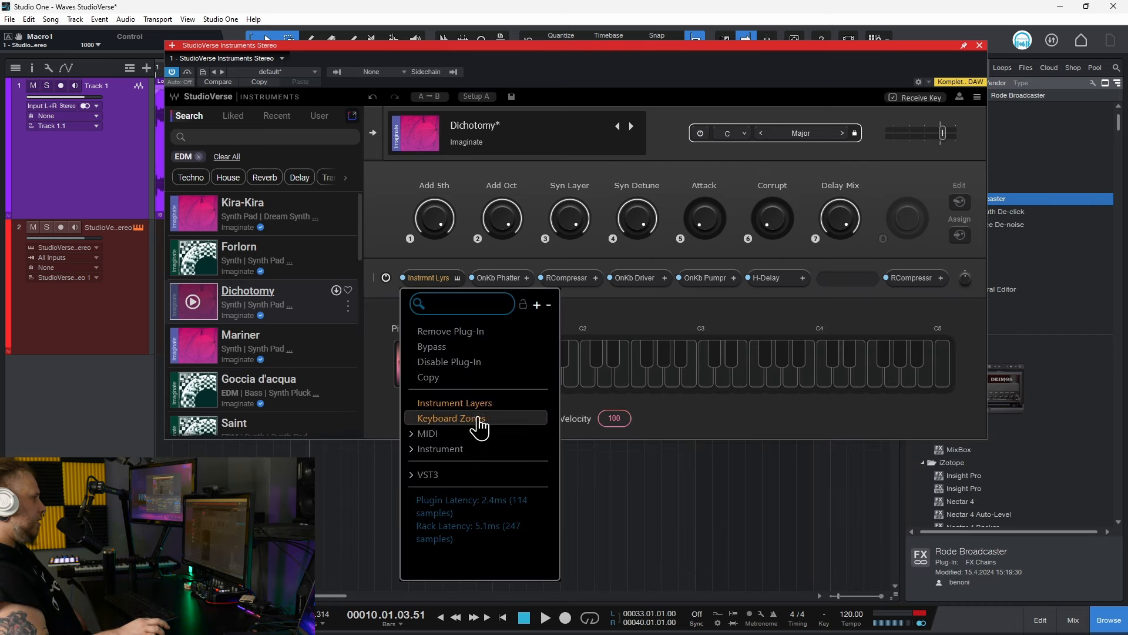
left_click(468, 477)
scroll(495, 458, "down", 1)
left_click(496, 460)
scroll(493, 461, "down", 2)
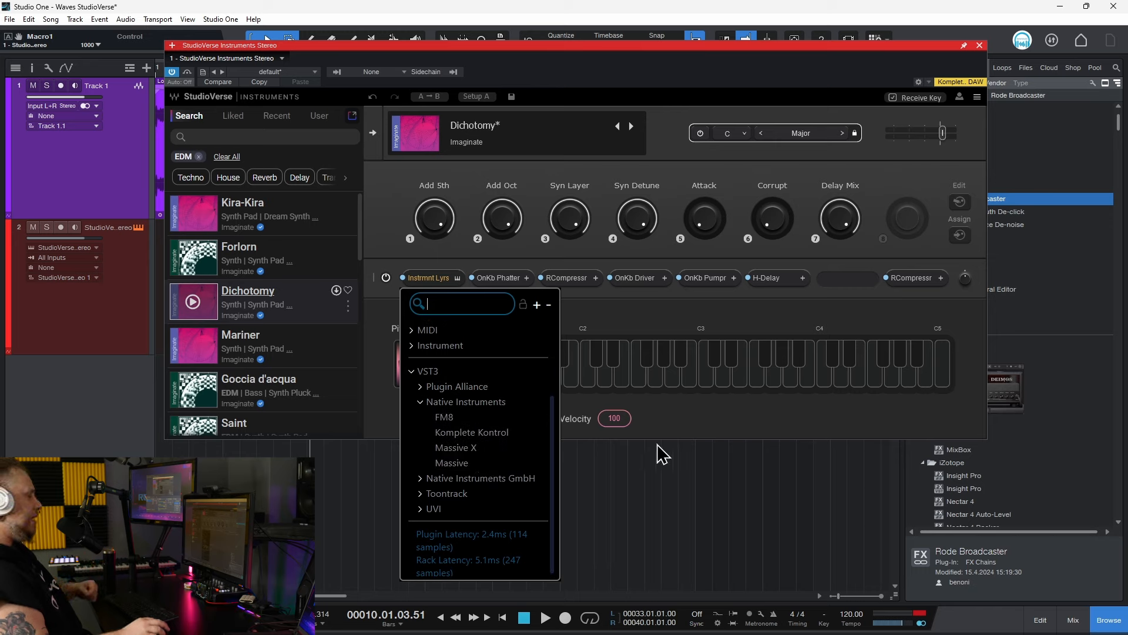
left_click(757, 325)
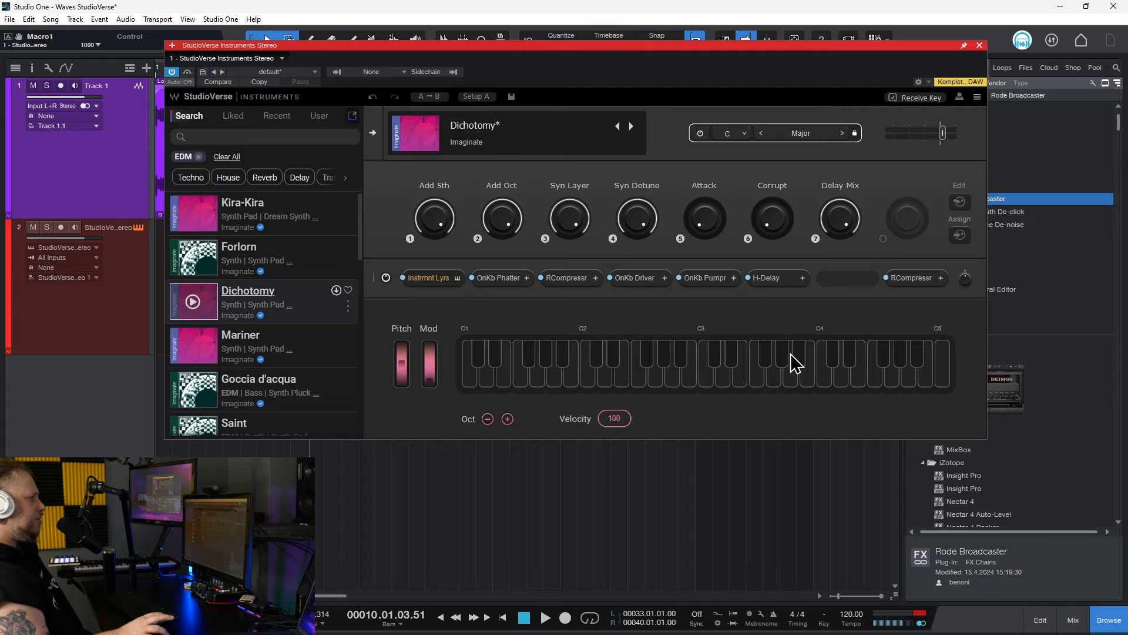
Try out the Sparkle and Gain macros of the COLE WRLD Hip Hop LEAD Vox chain on Track 1
left_click_drag(647, 237, 647, 259)
left_click_drag(704, 218, 705, 194)
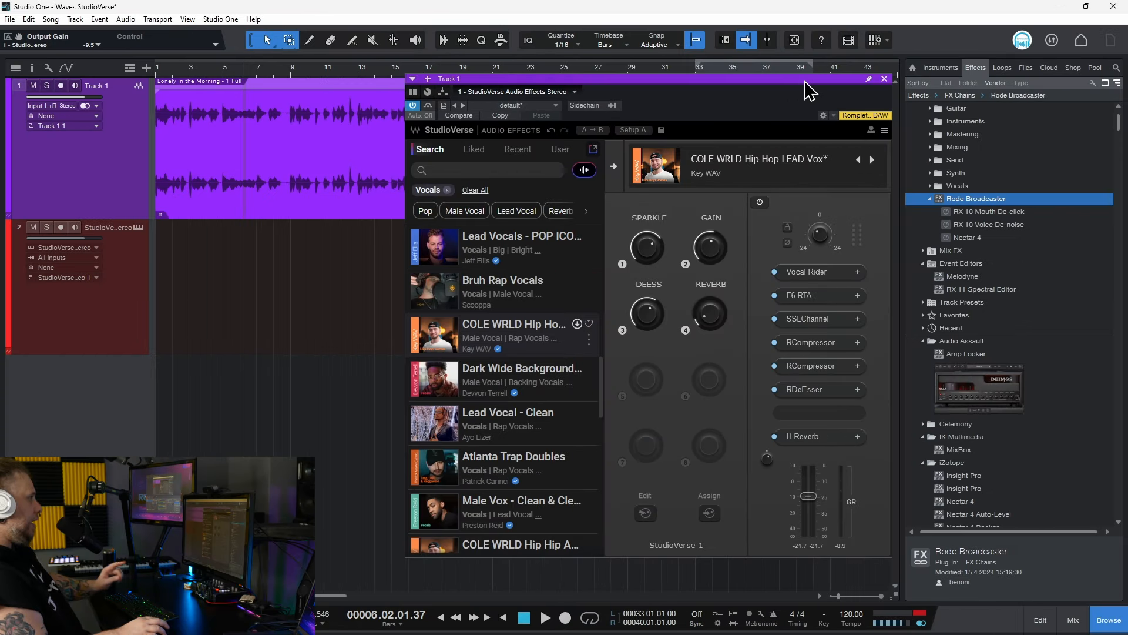
left_click_drag(719, 85, 735, 85)
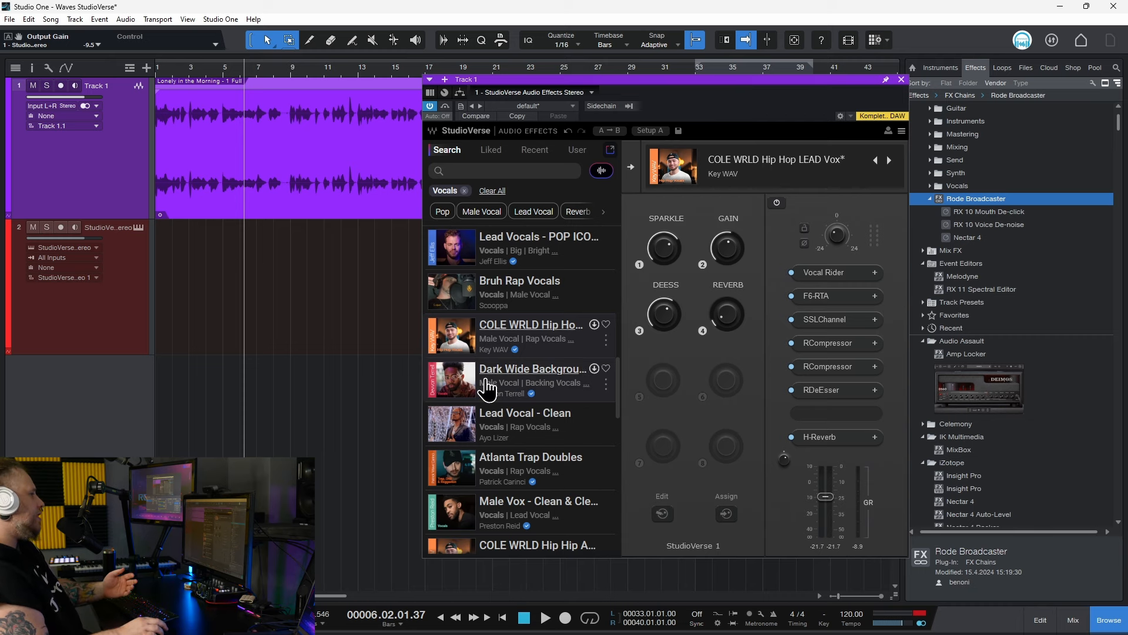
Load the Add Weight - Vocals chain on Track 1 and inspect its SSL EV2 Channel plug-in
scroll(494, 388, "down", 5)
left_click(531, 346)
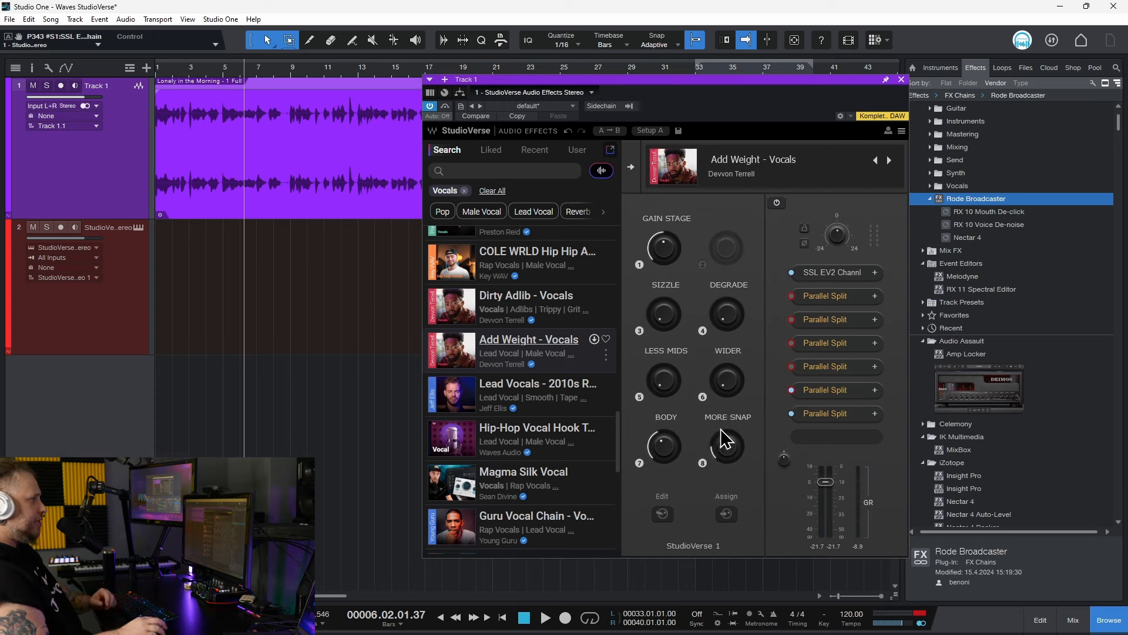
left_click(834, 281)
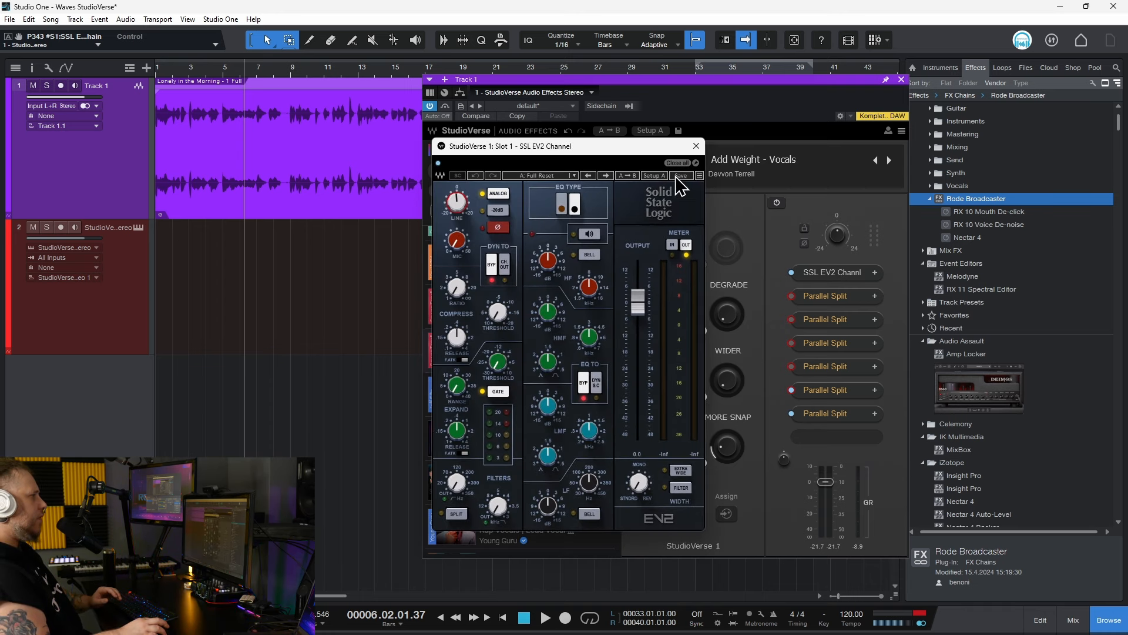
left_click(699, 143)
Inspect the plug-ins inside each of the six parallel splits of the Add Weight - Vocals chain
left_click(823, 287)
left_click_drag(882, 81, 543, 75)
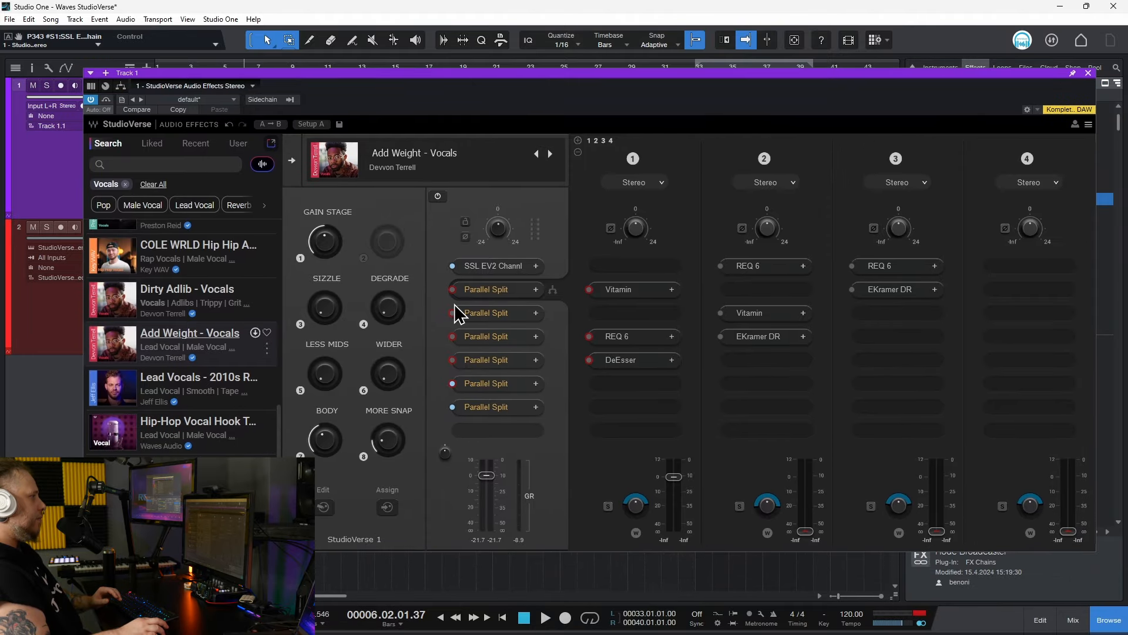
left_click(472, 314)
left_click(489, 338)
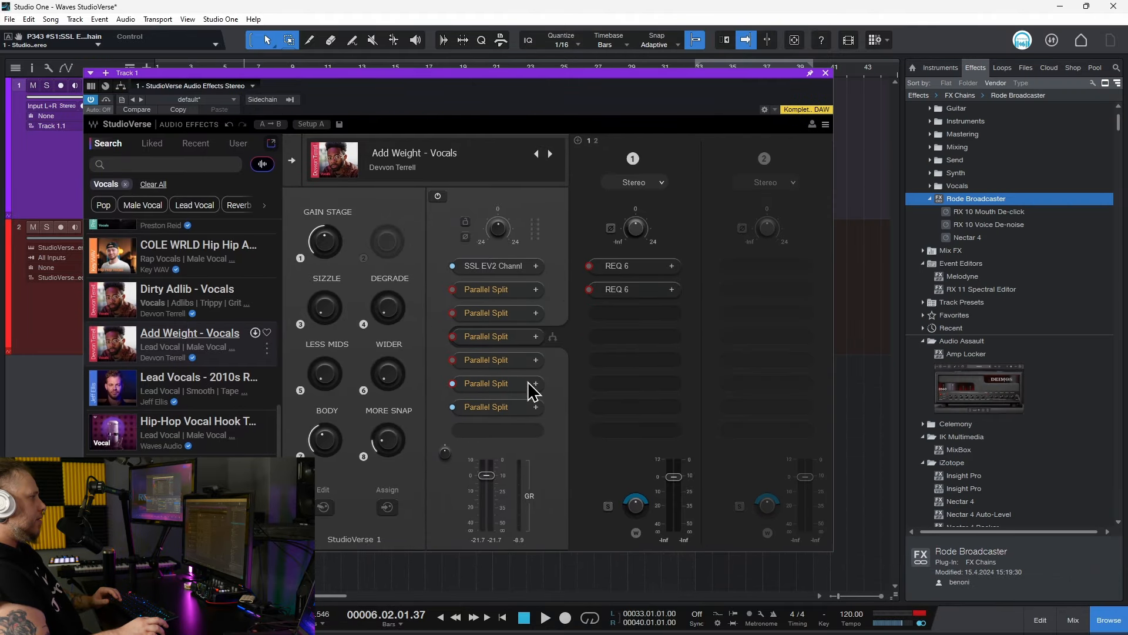
left_click(502, 361)
left_click(492, 385)
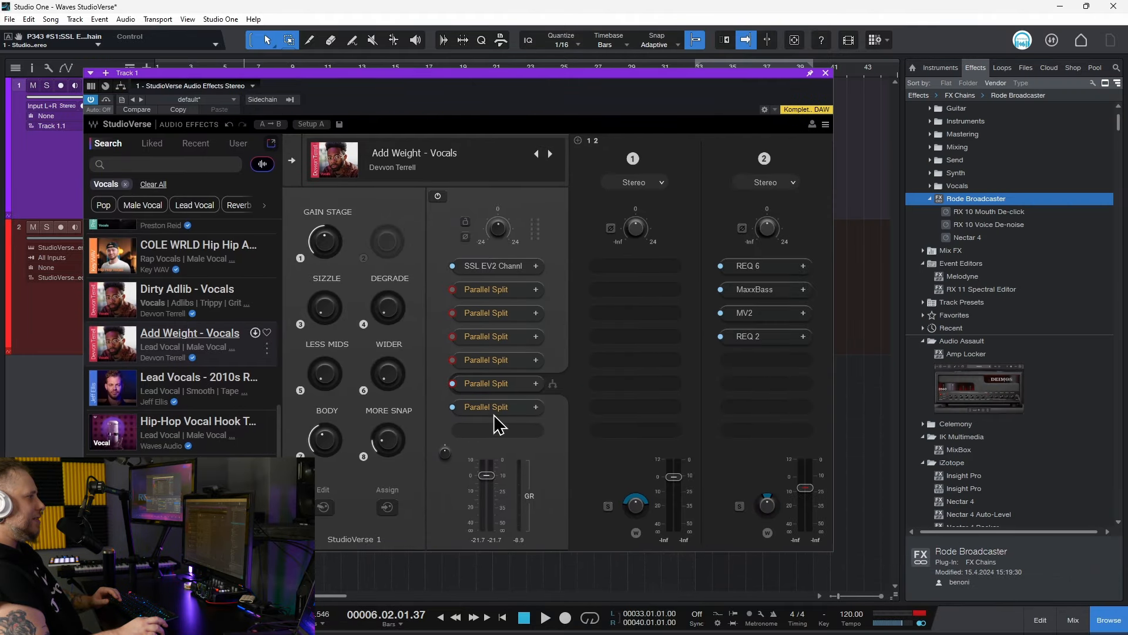
left_click(495, 408)
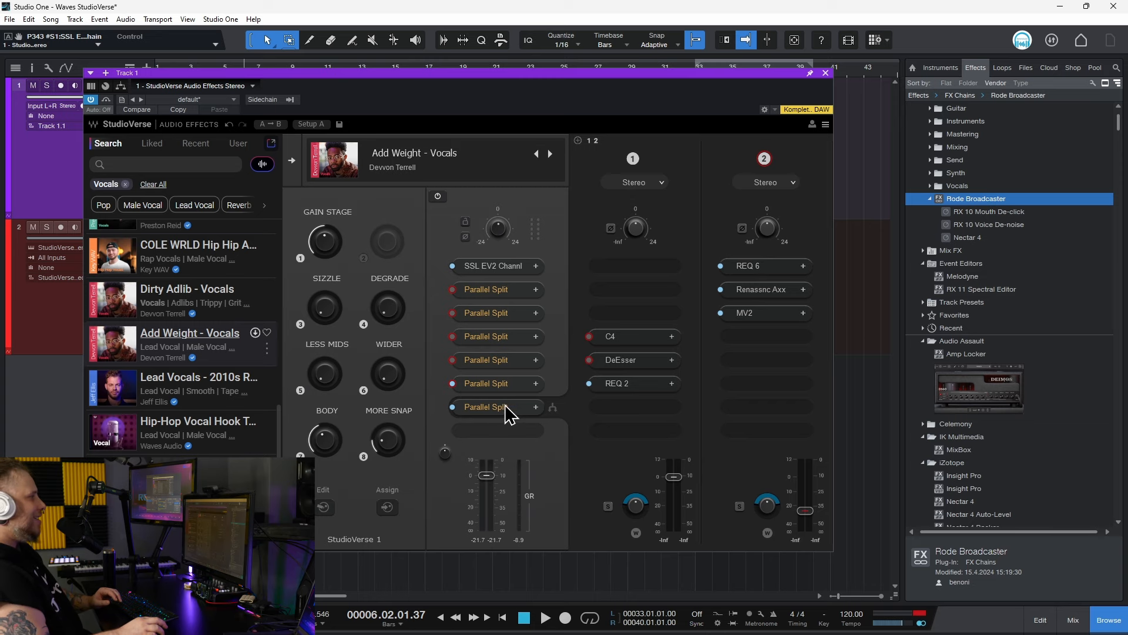
left_click_drag(500, 77, 571, 60)
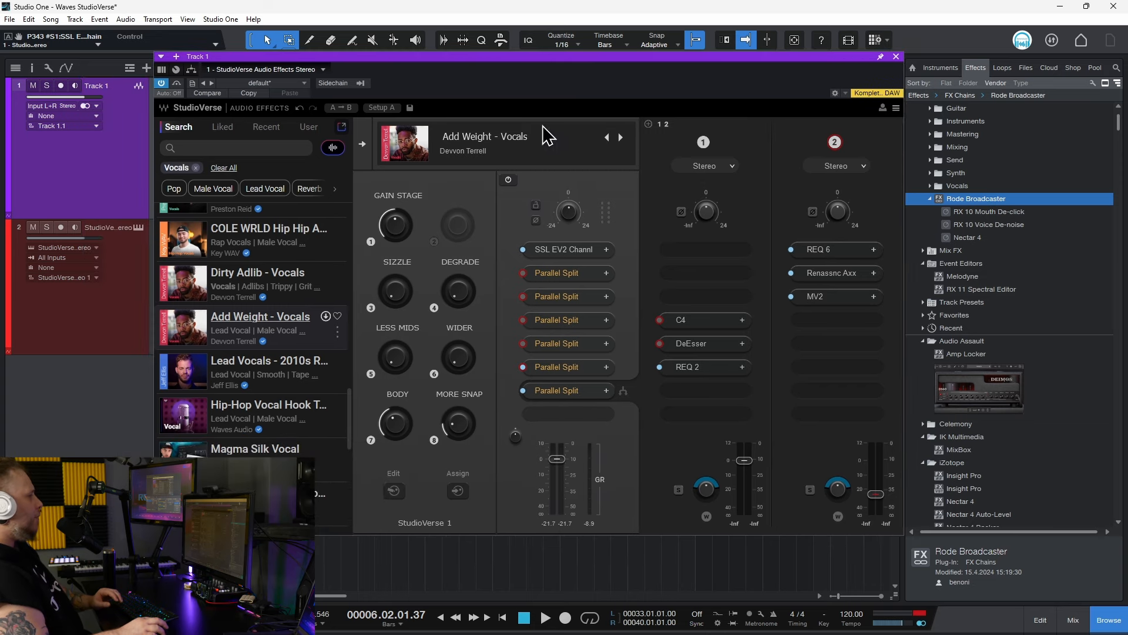
Inspect the SSL EV2 Channel again and the REQ 2 in the last parallel split, closing both plug-in windows
left_click(556, 250)
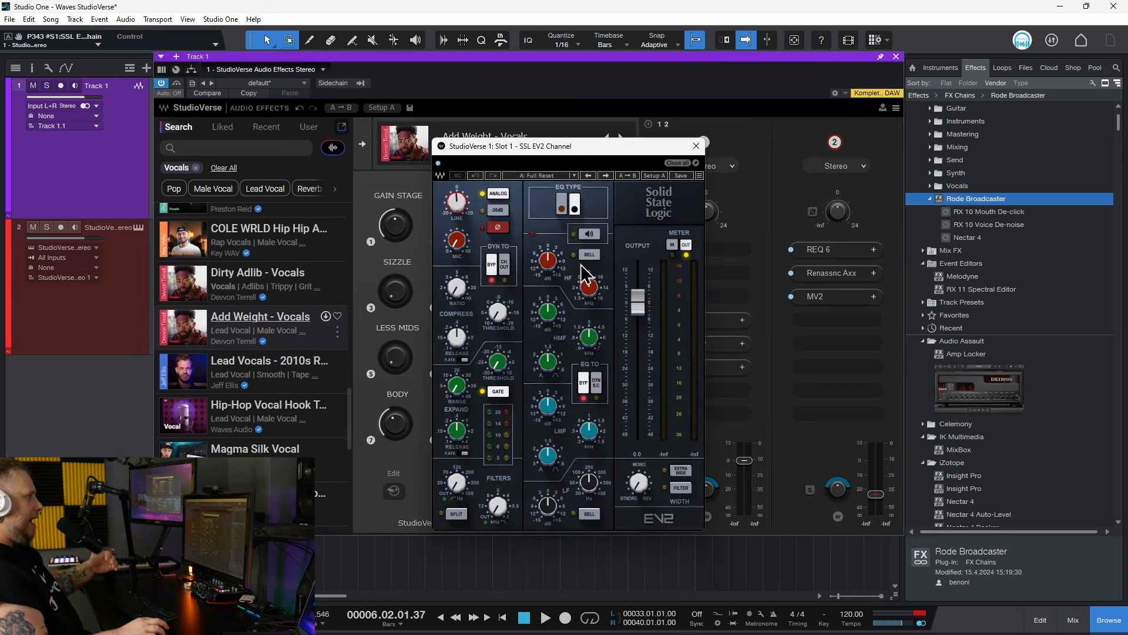
left_click(695, 146)
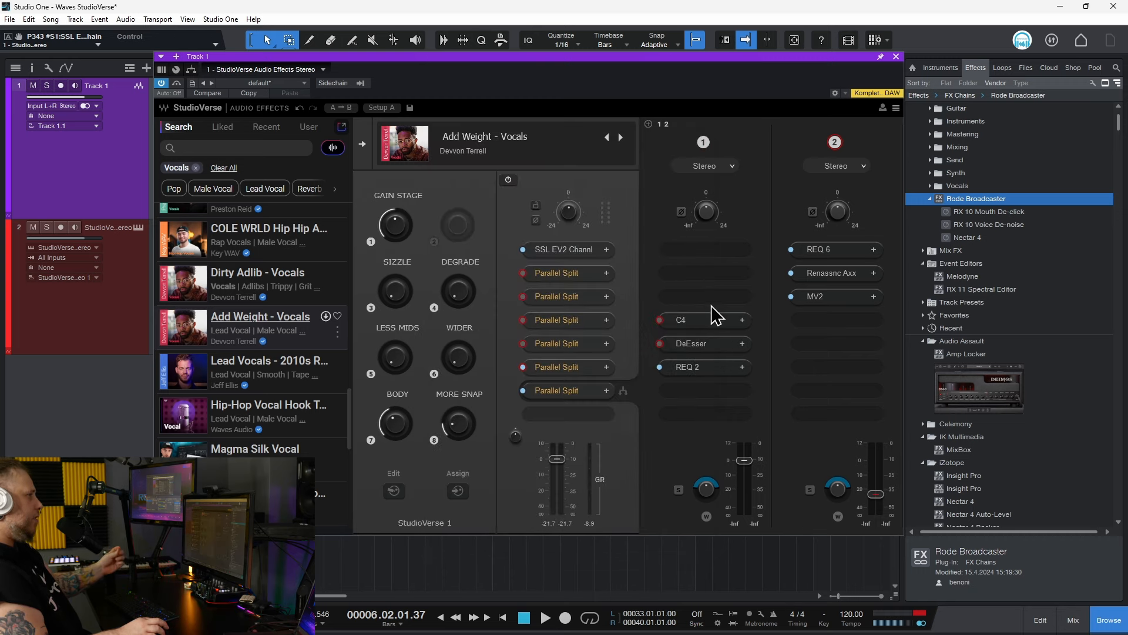
left_click(690, 368)
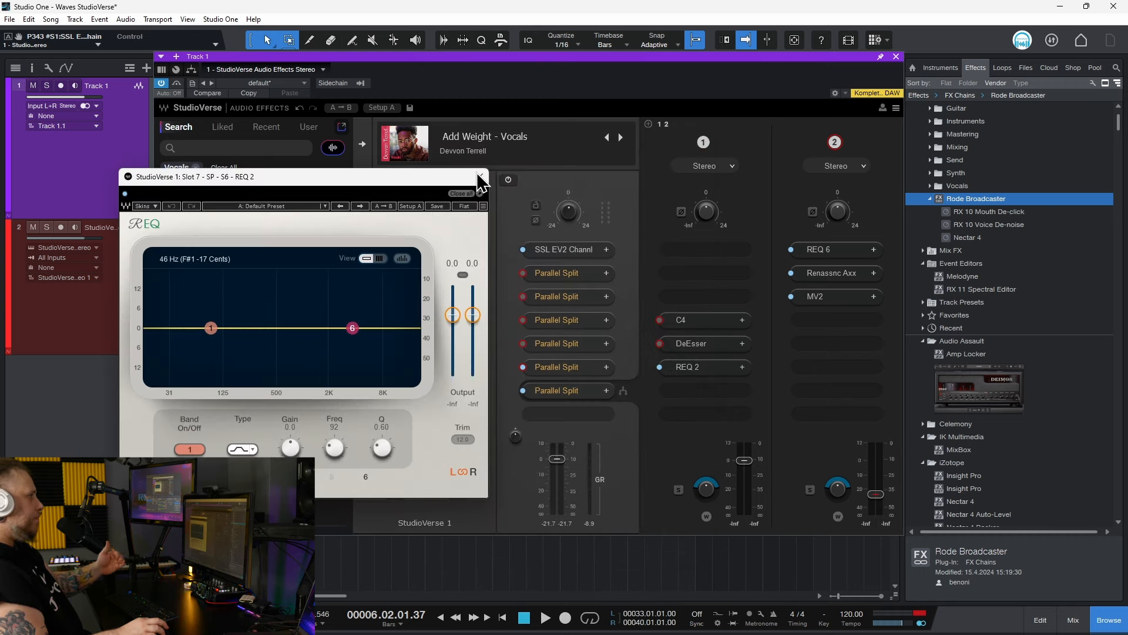
left_click(480, 177)
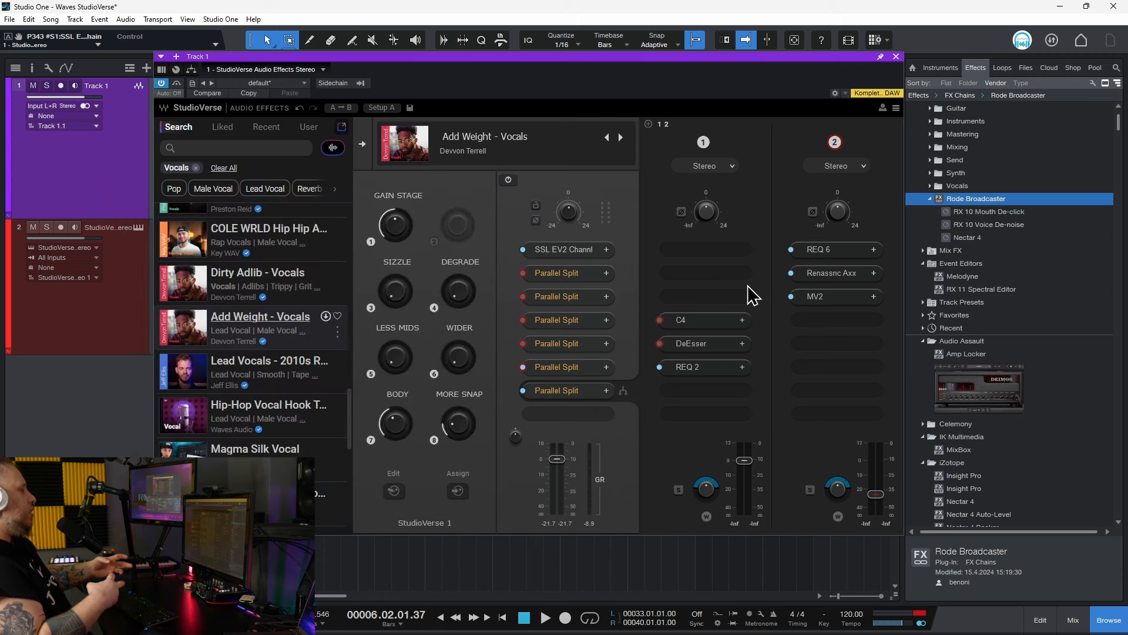
Load the Lead Vocals - 2010s R&B GOD chain and set DeHarsher to 20.5 in its MannyM TripleD
left_click_drag(500, 56, 657, 213)
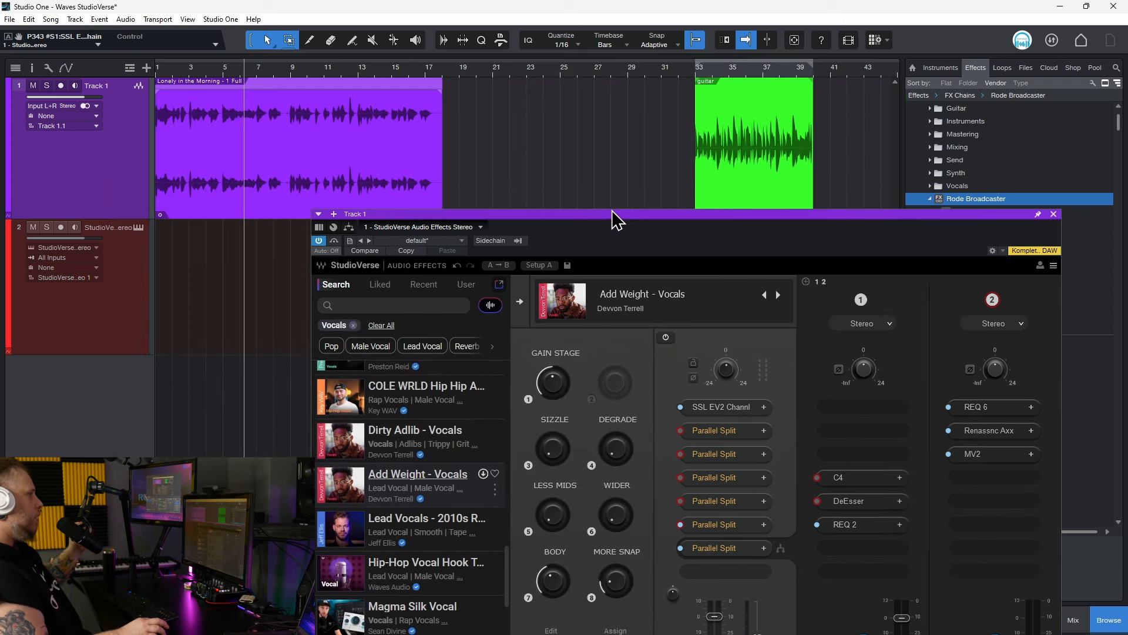
left_click_drag(614, 226, 517, 82)
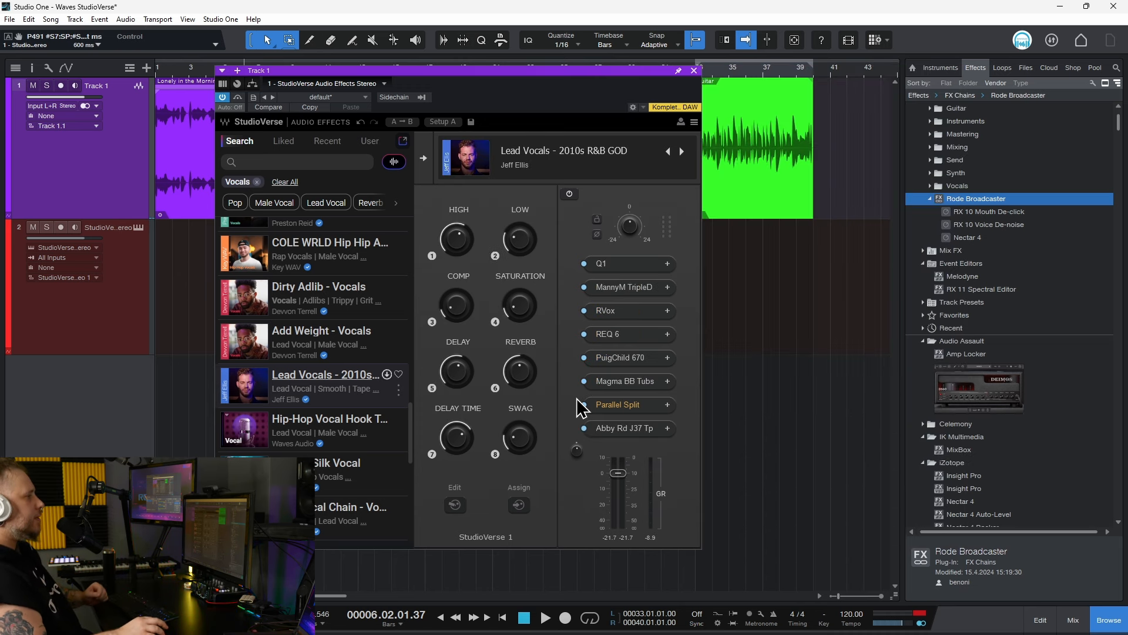
left_click(632, 288)
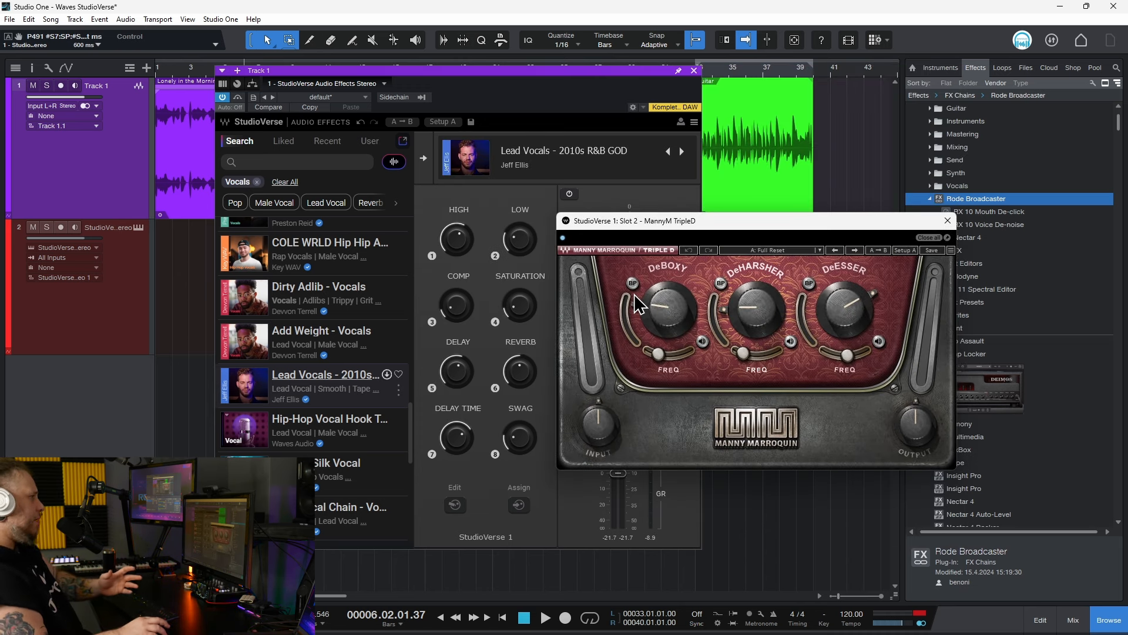
left_click_drag(790, 221, 876, 184)
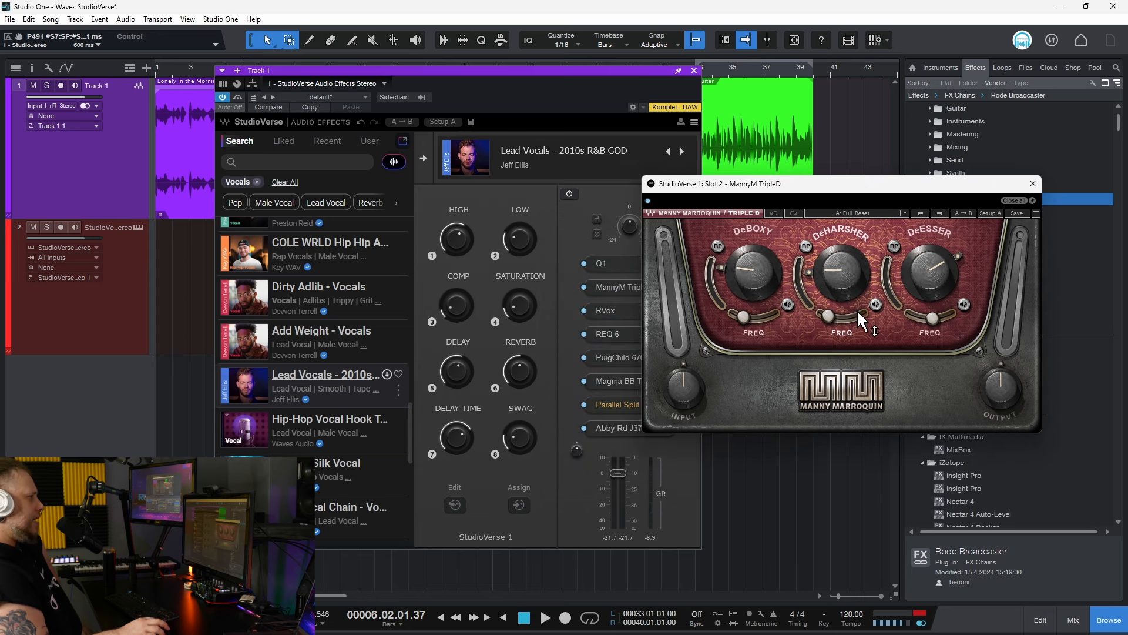
left_click_drag(844, 280, 844, 276)
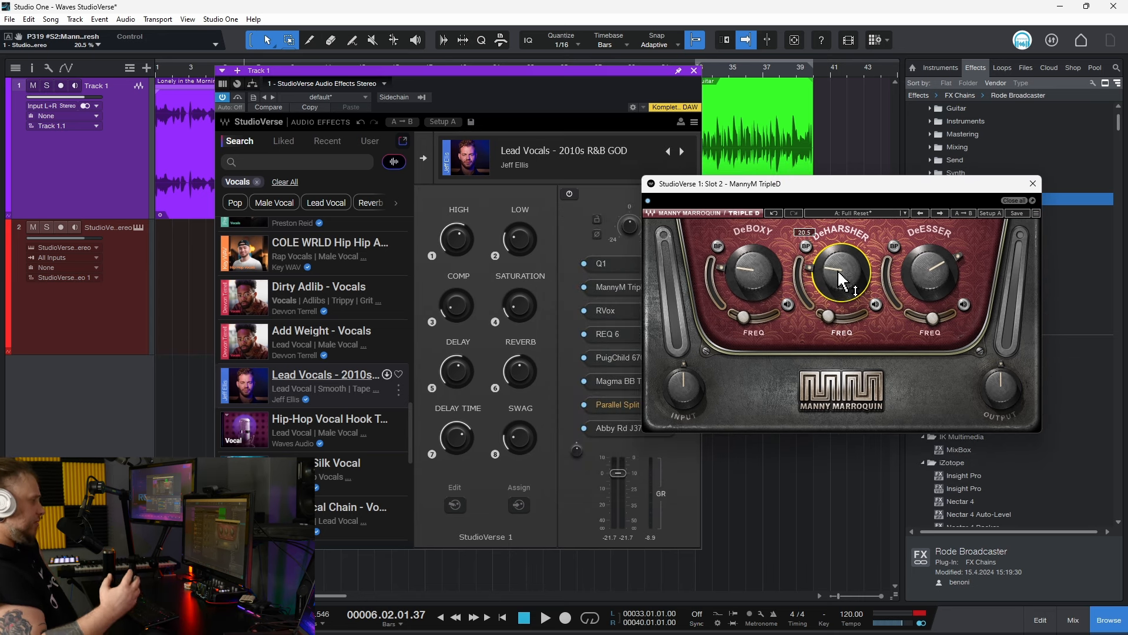
Inspect the REQ 6 and PuigChild 670 plug-ins in the Lead Vocals chain and close their windows
left_click(606, 335)
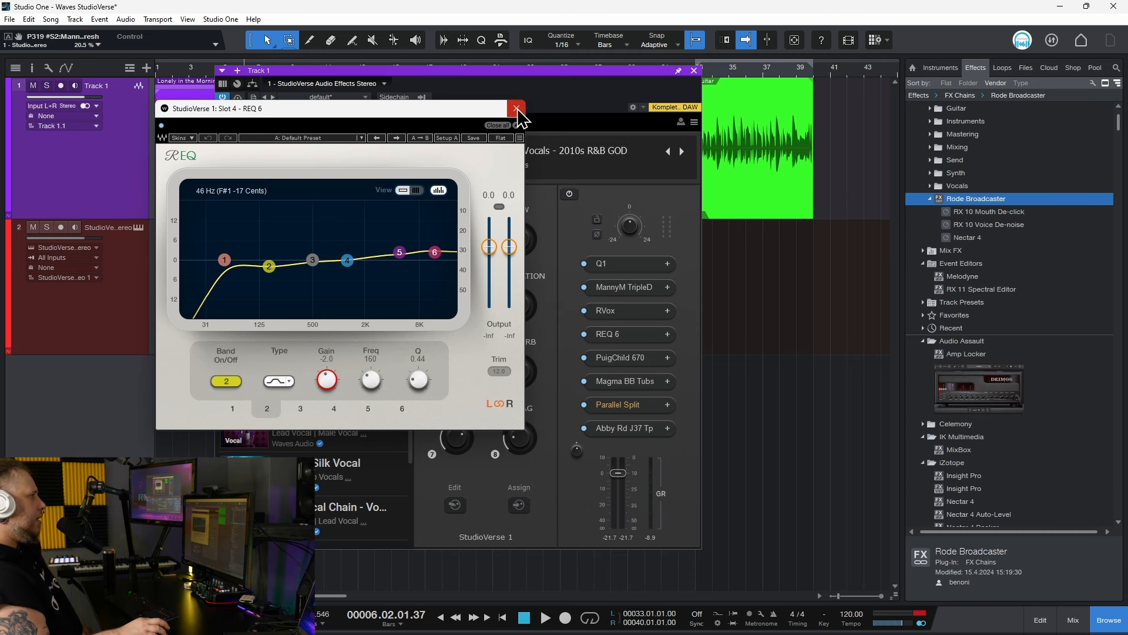
left_click(516, 109)
left_click(641, 358)
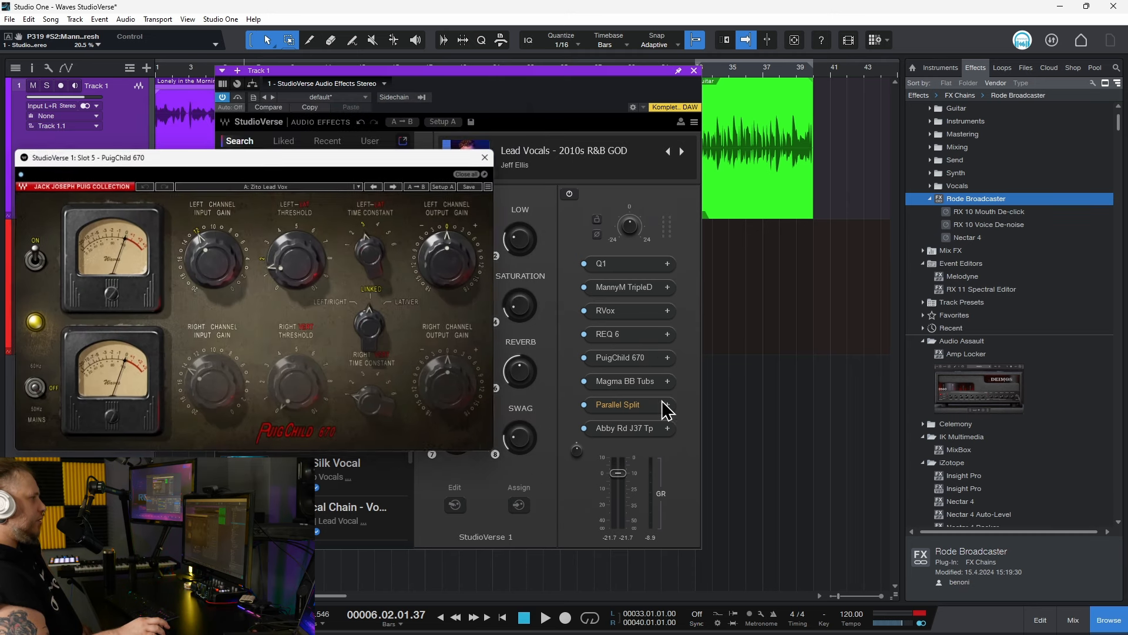
left_click_drag(360, 171, 825, 171)
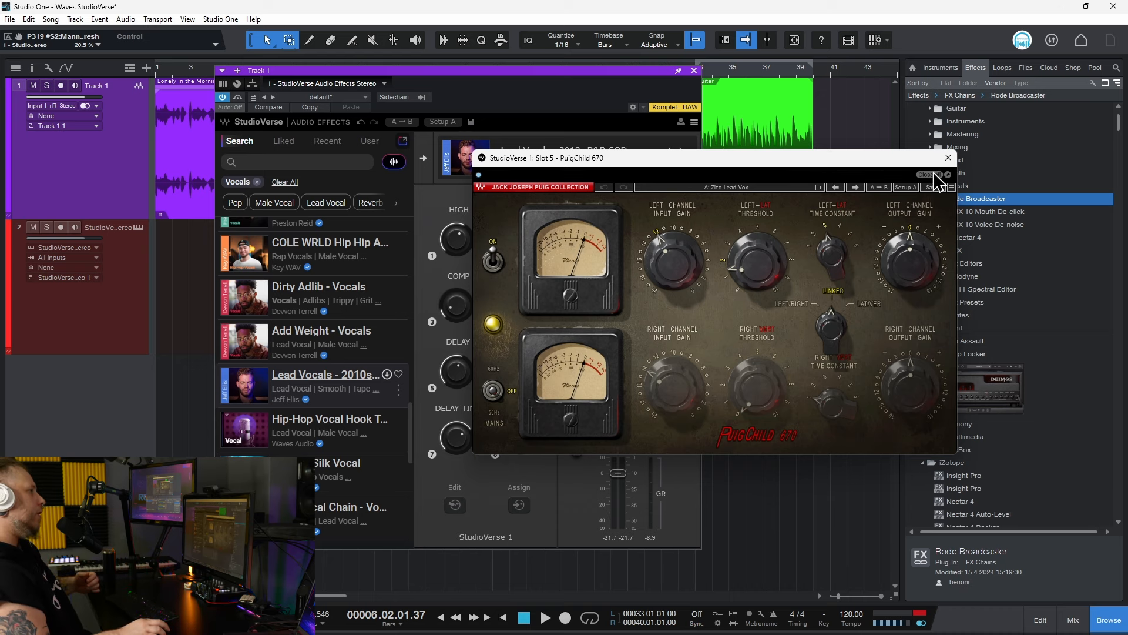
left_click(948, 157)
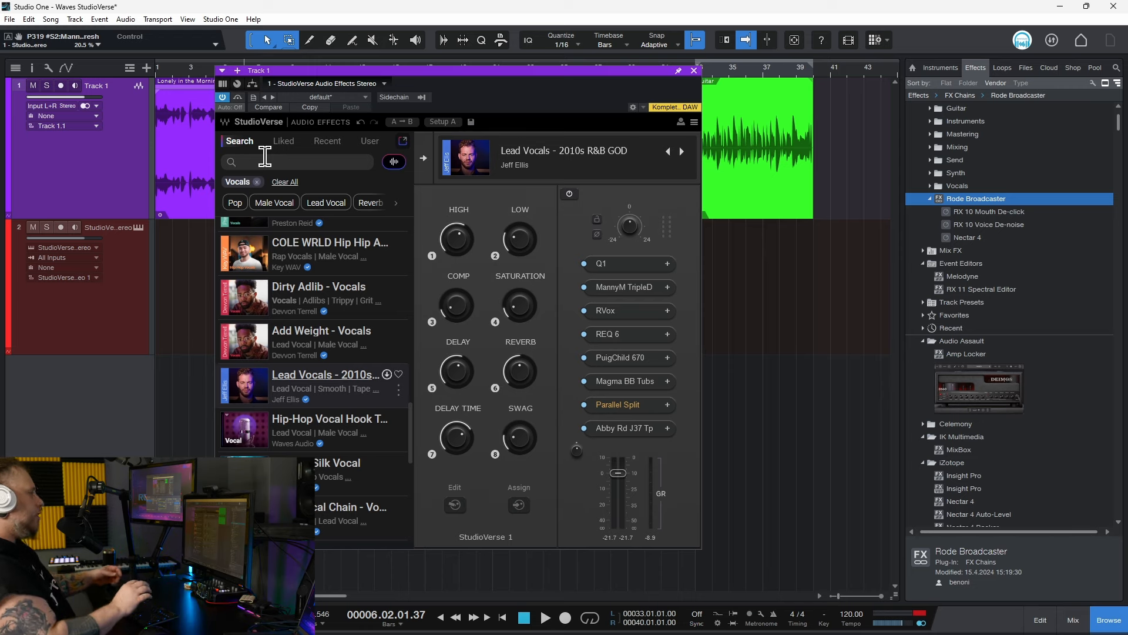
Browse further down the list of vocal chains under the Vocals tag
scroll(300, 370, "down", 5)
scroll(306, 371, "up", 5)
scroll(306, 370, "down", 6)
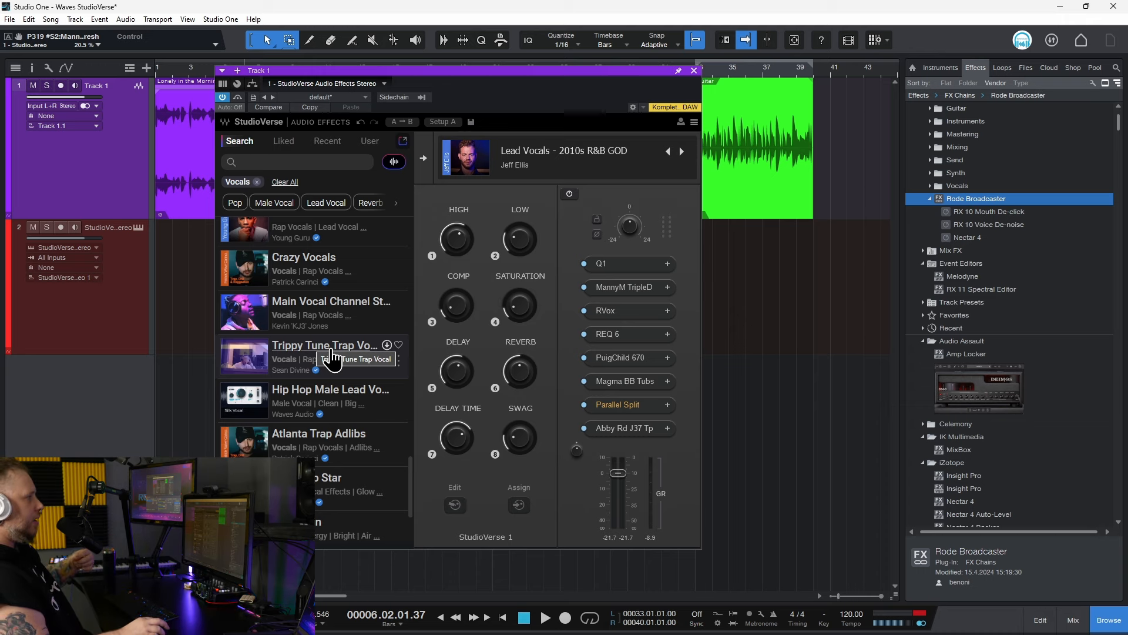
Lower the Comp macro of the Lead Vocals - 2010s R&B GOD chain and open its Magma BB Tubes plug-in
left_click_drag(480, 77, 630, 188)
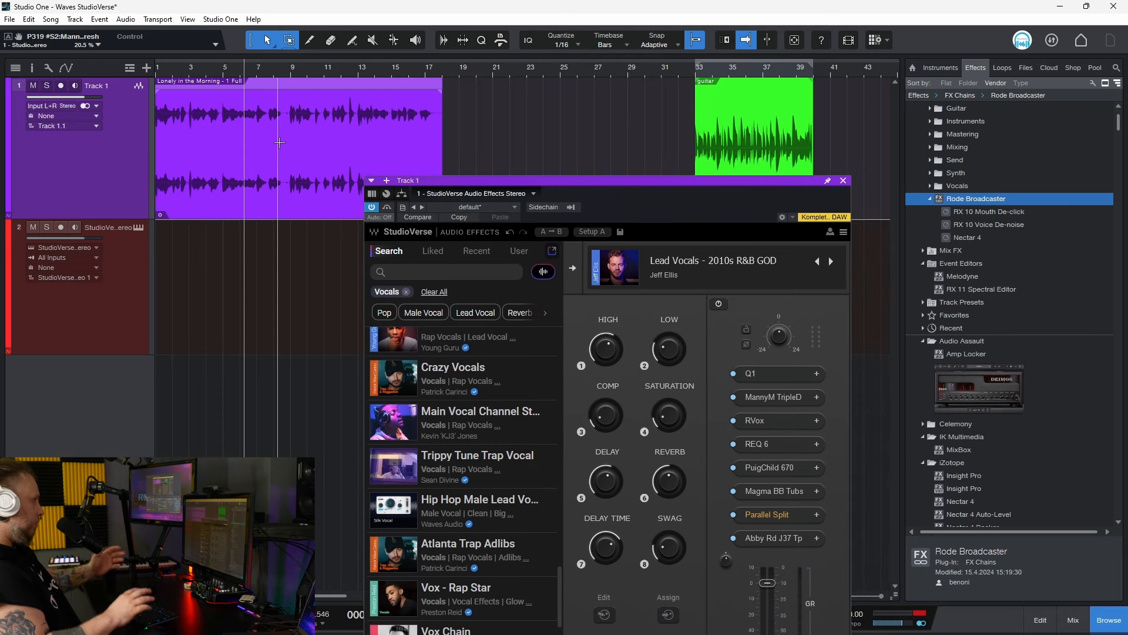
left_click_drag(708, 181, 685, 31)
left_click_drag(586, 284, 582, 295)
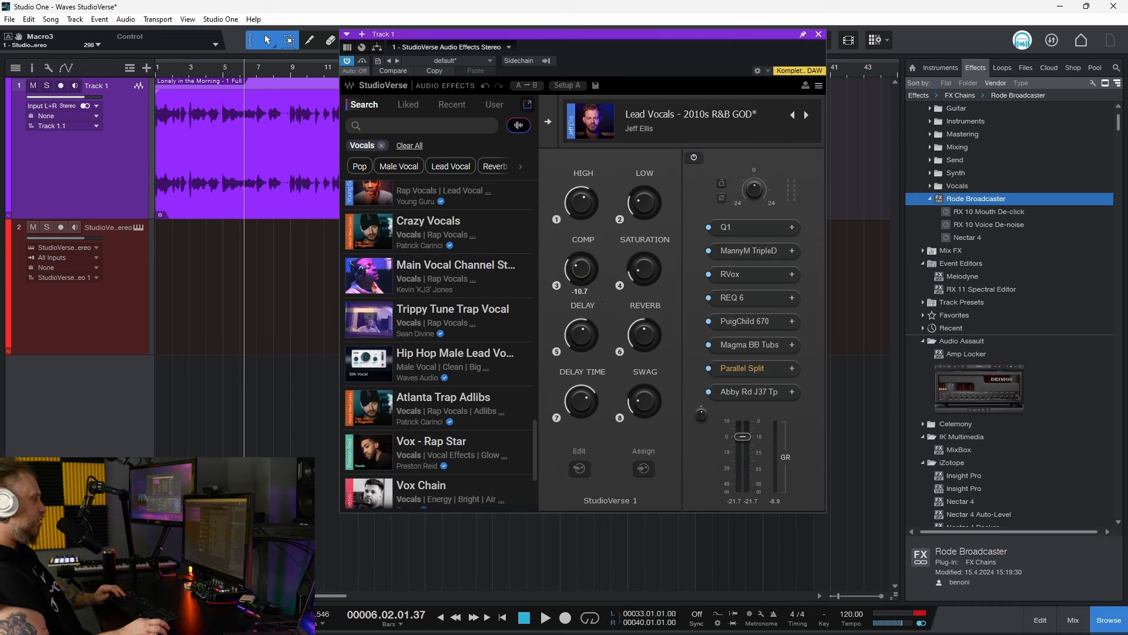
left_click(747, 346)
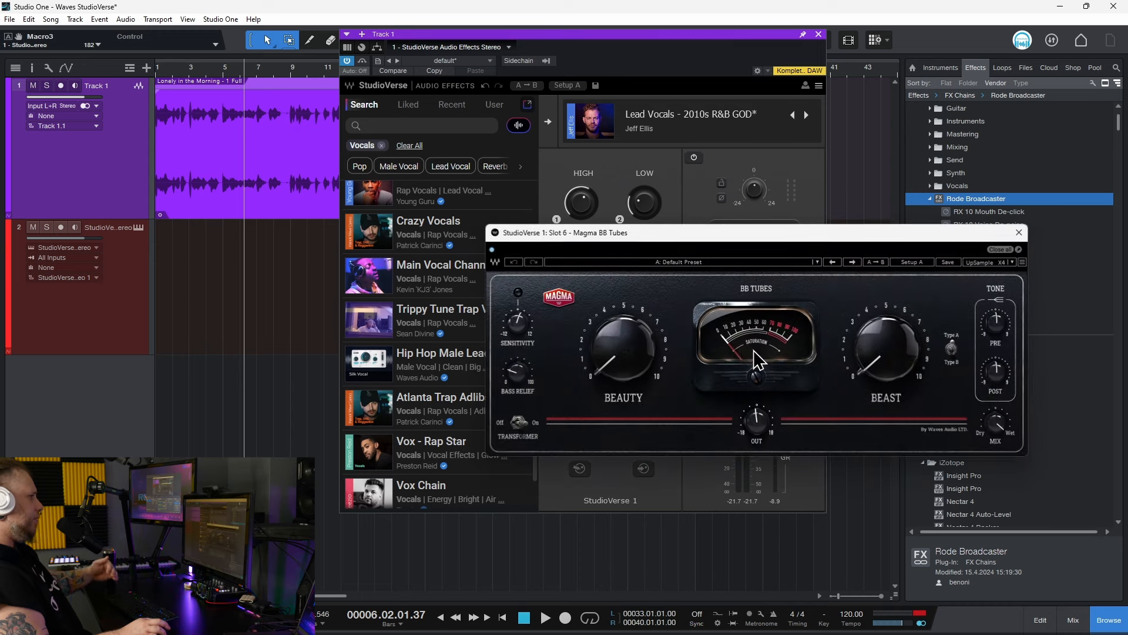
Close Magma BB Tubes, and inspect the chain's REQ 6, MannyM TripleD and RVox plug-ins, closing each window
left_click(1019, 232)
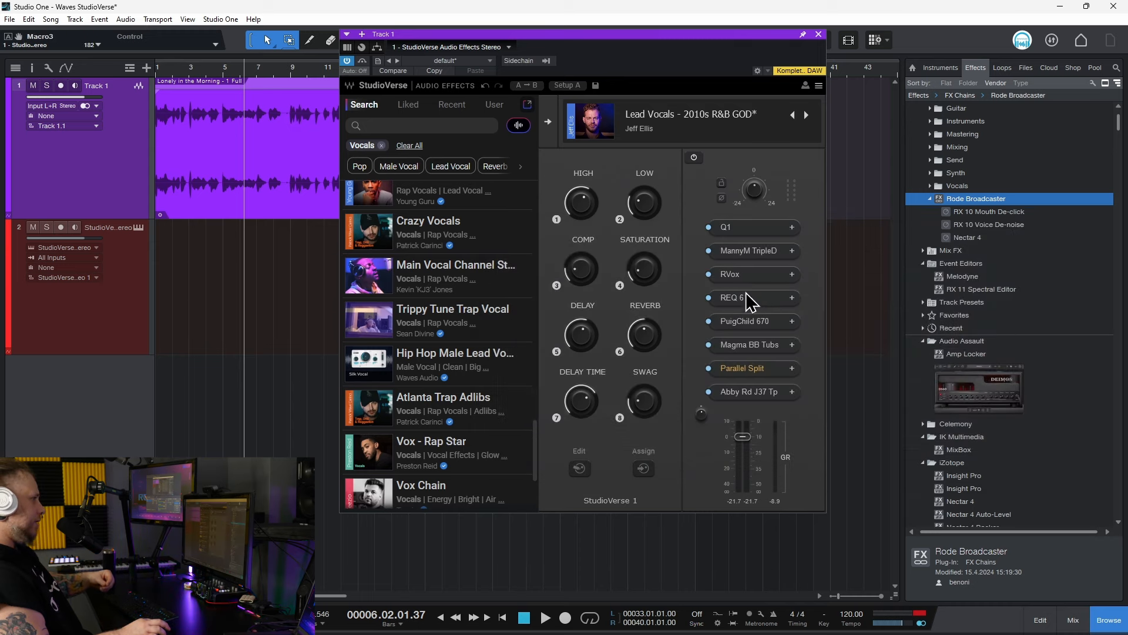
left_click(750, 303)
left_click(516, 114)
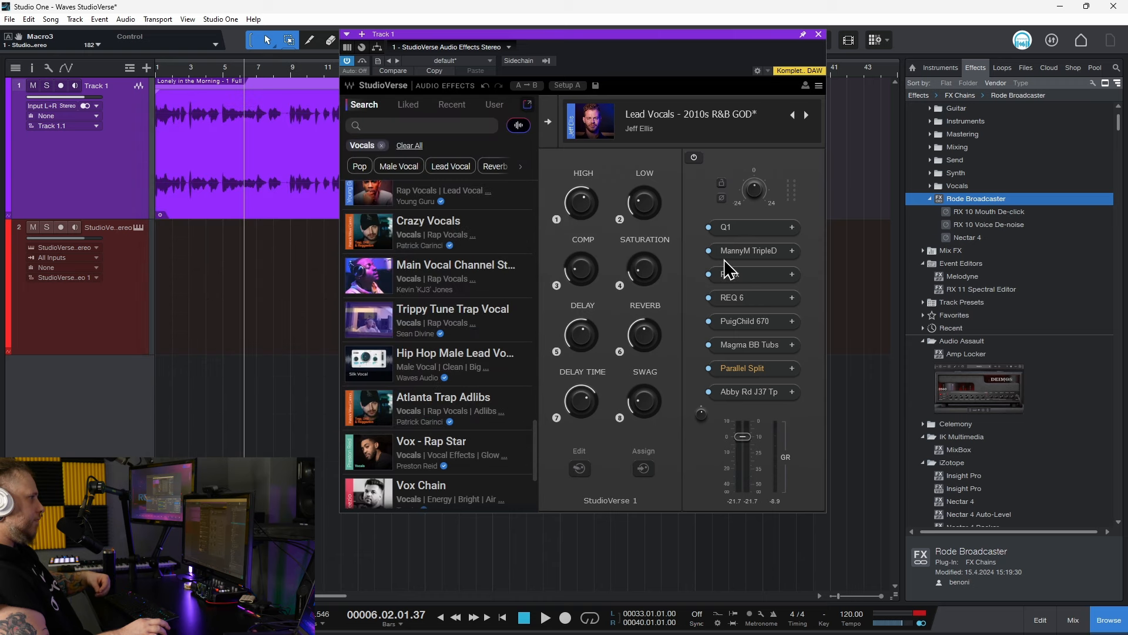
left_click(731, 255)
left_click(1036, 200)
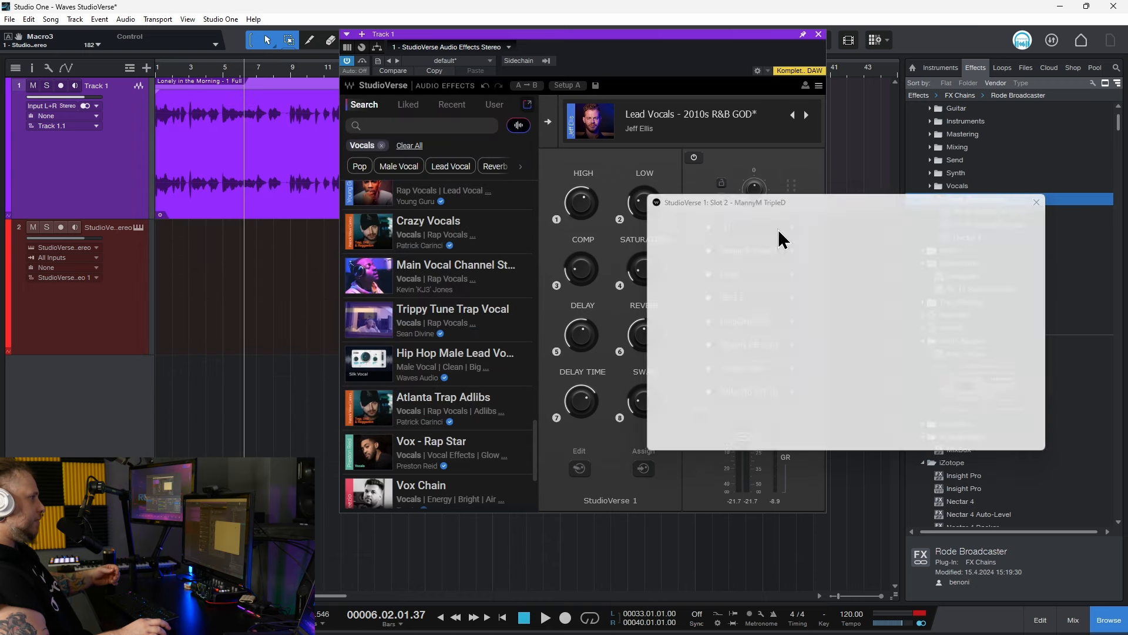
left_click(731, 276)
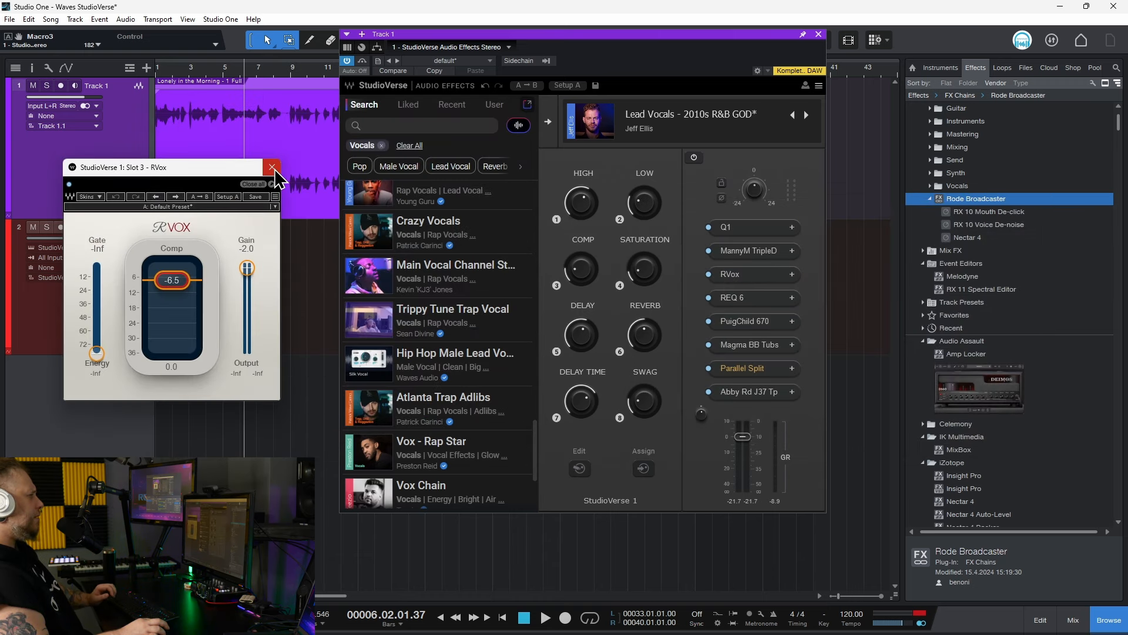
left_click(274, 170)
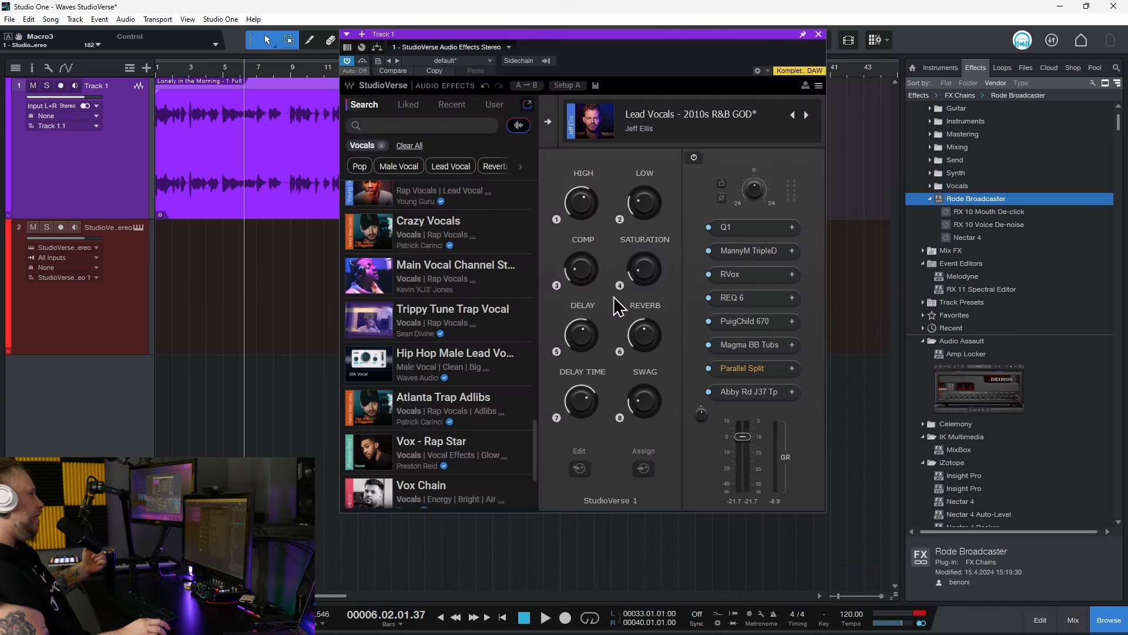
Reopen the RVox, MannyM TripleD and Magma BB Tubes plug-ins for another look and close their windows
left_click(745, 275)
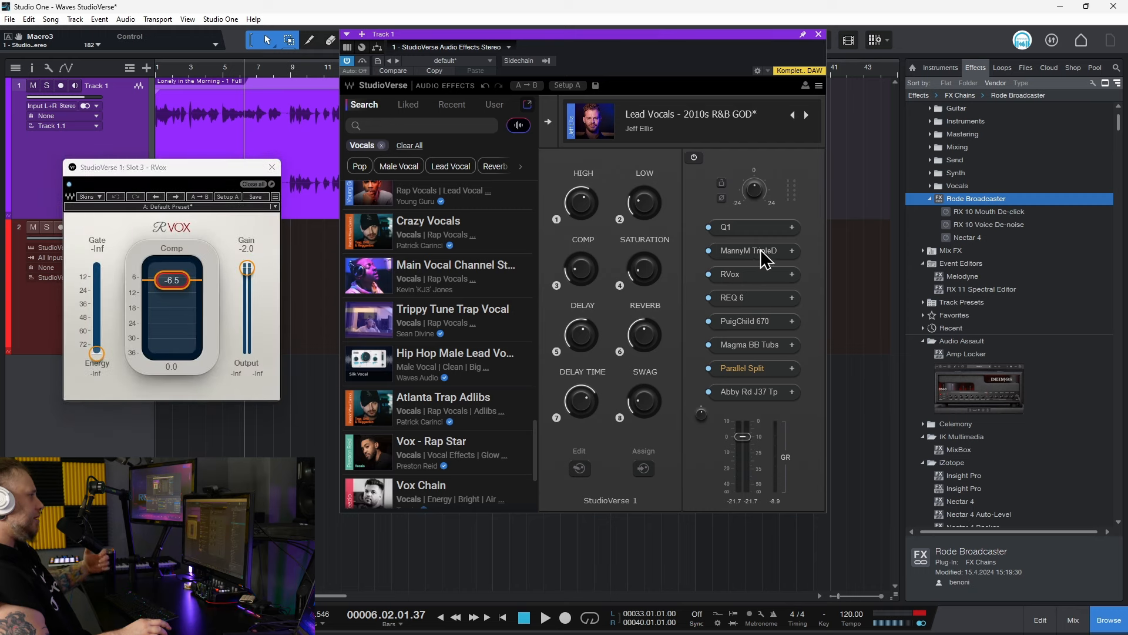
left_click(758, 251)
left_click(1038, 204)
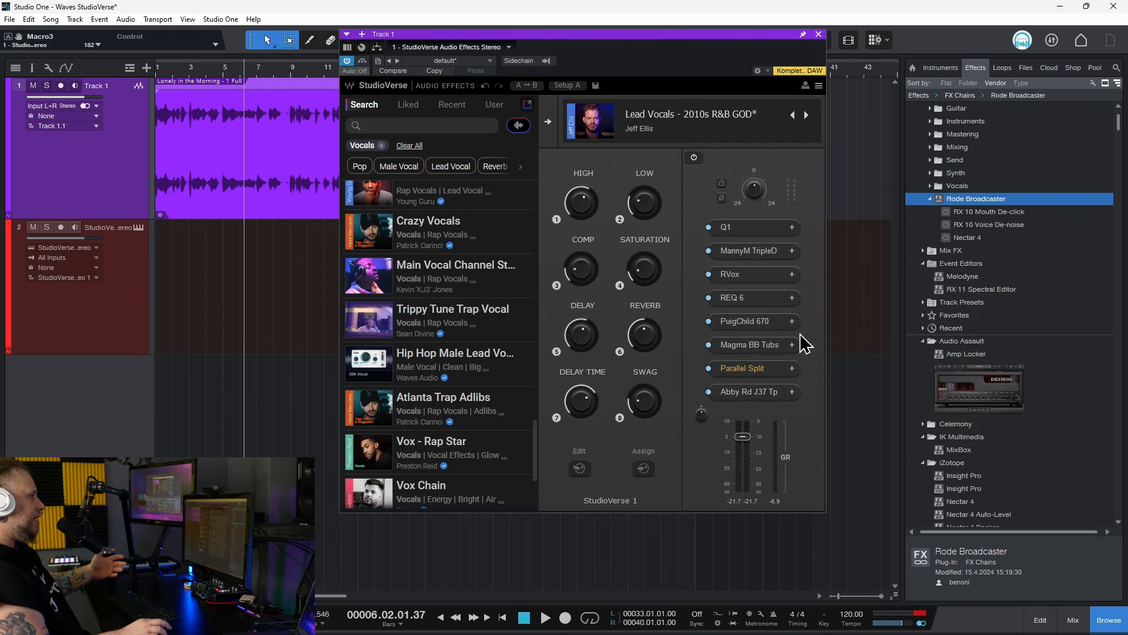
left_click(757, 355)
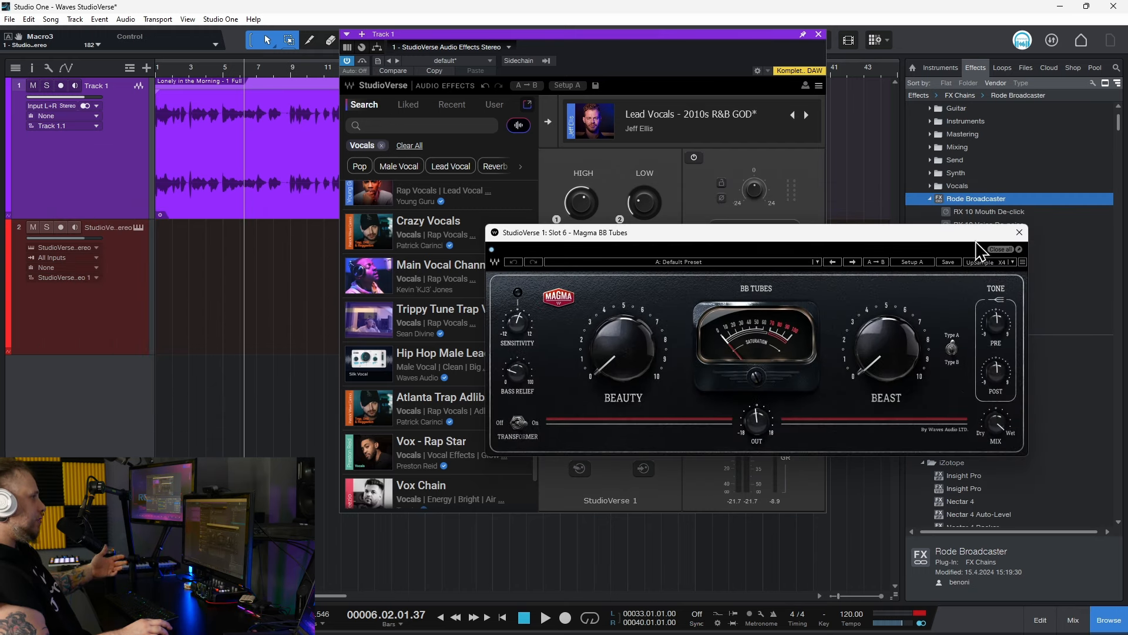
left_click(1019, 232)
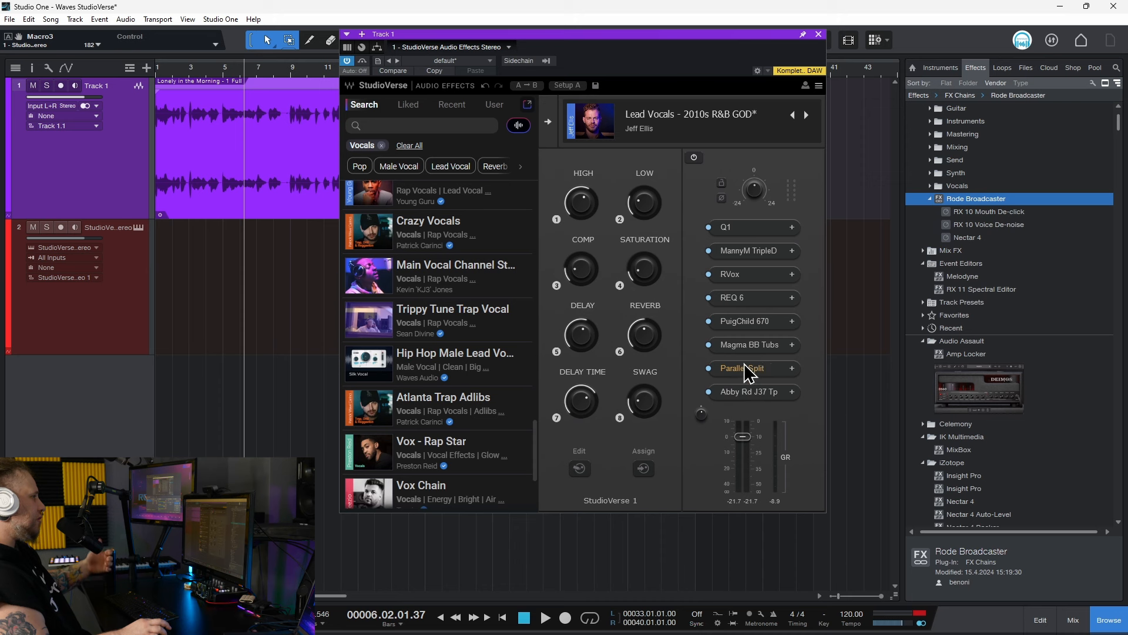
Inspect the Abbey Road J37 Tape plug-in at the end of the Lead Vocals chain and close its window
left_click(743, 396)
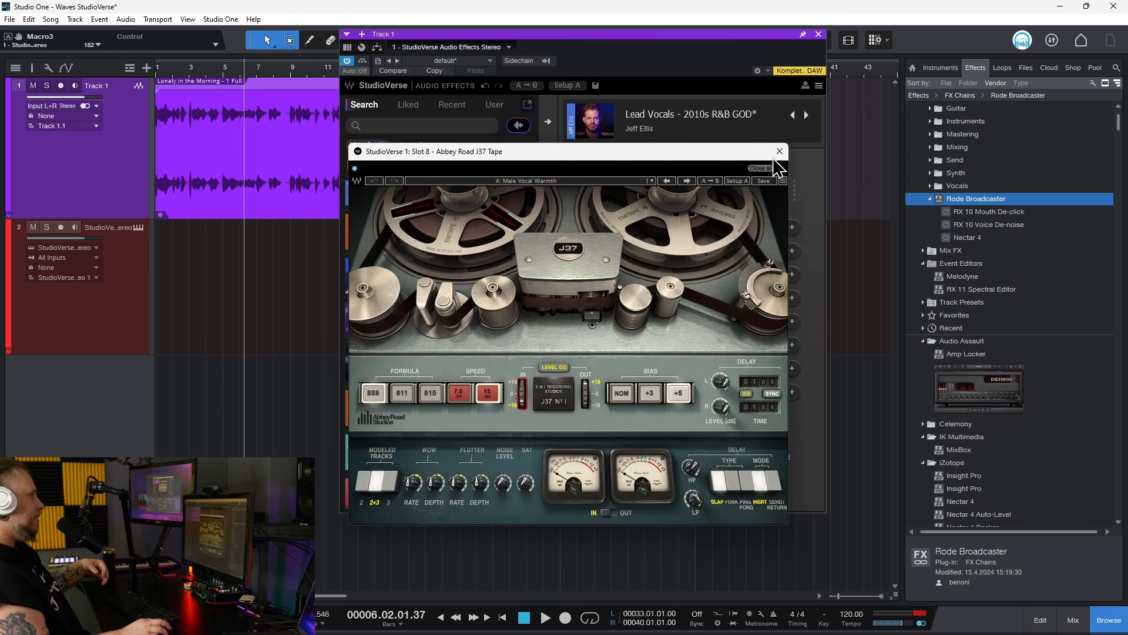
left_click_drag(725, 159, 859, 152)
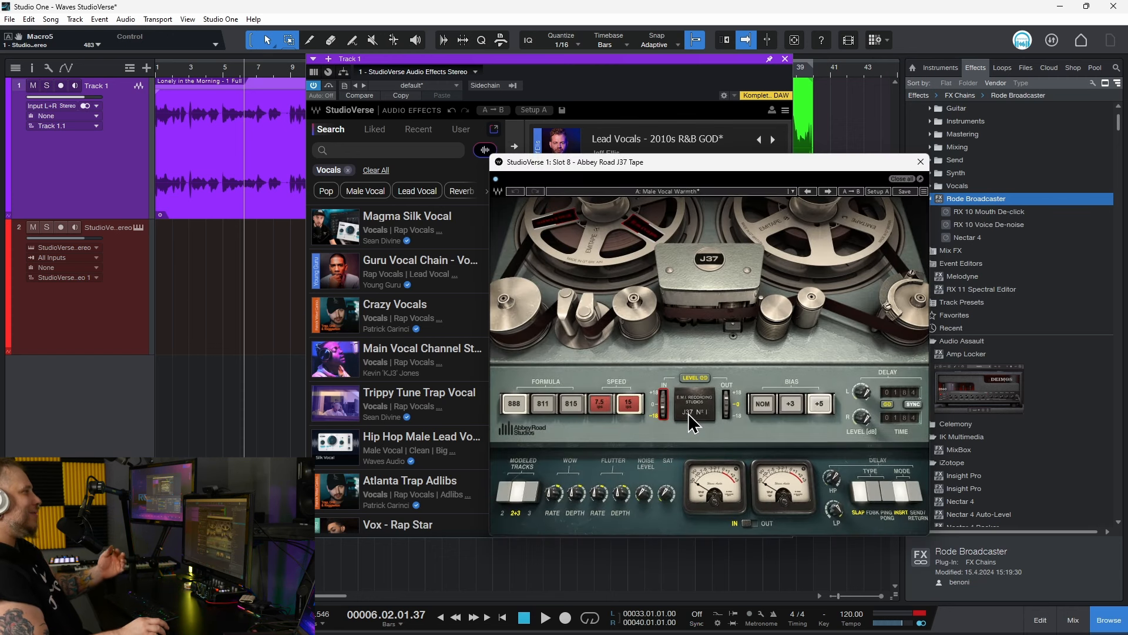
left_click(922, 162)
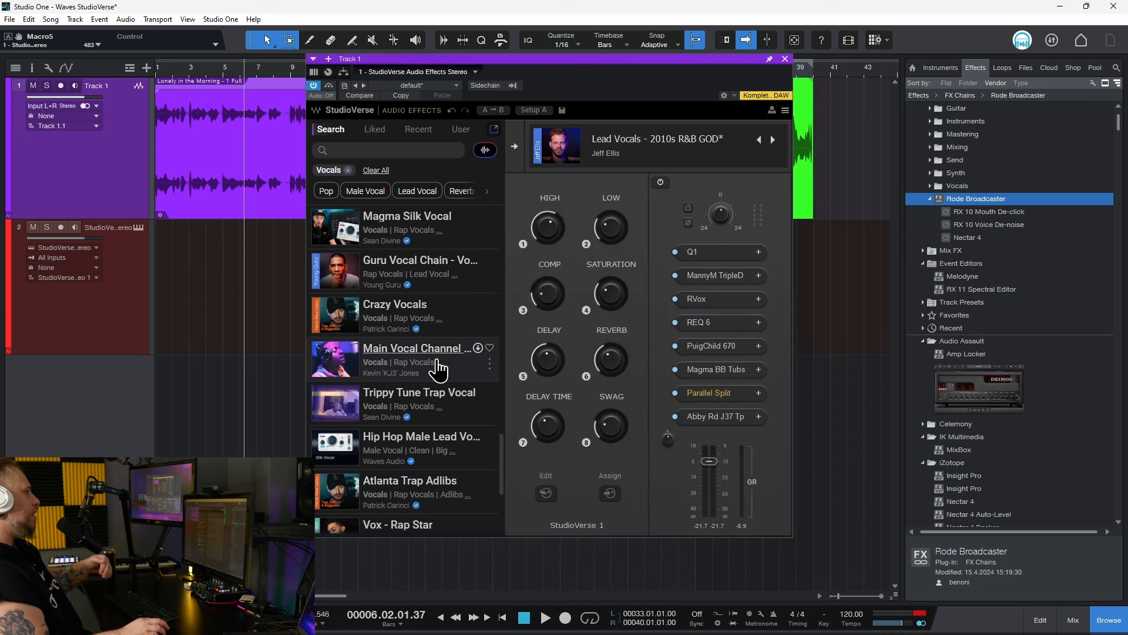
Browse further down the vocal chains list past Vox Chain to CLA Stereo Vocal
scroll(437, 367, "down", 3)
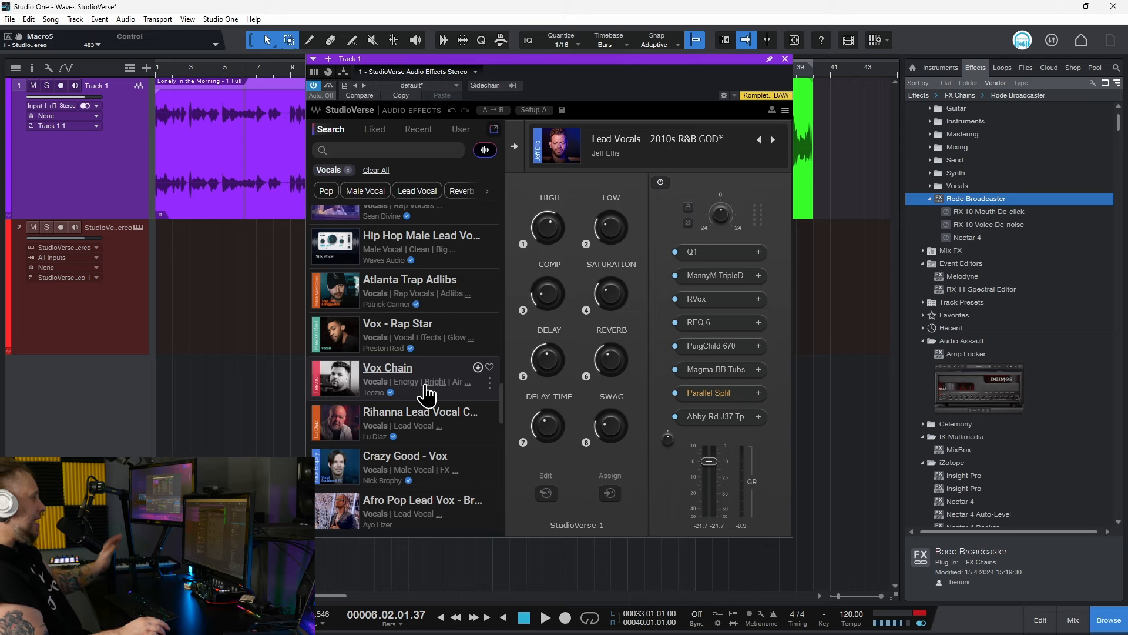
scroll(428, 395, "down", 5)
scroll(441, 398, "up", 7)
scroll(441, 399, "down", 5)
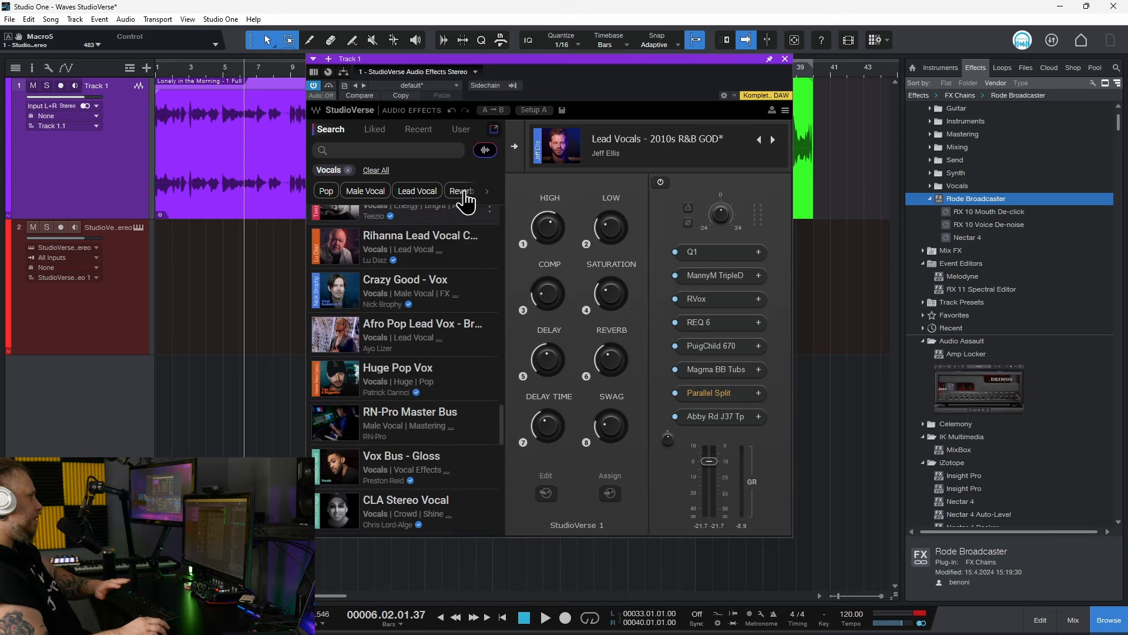
Collapse the StudioVerse chain browser and check the RVox plug-in of the loaded Lead Vocals chain
left_click(514, 144)
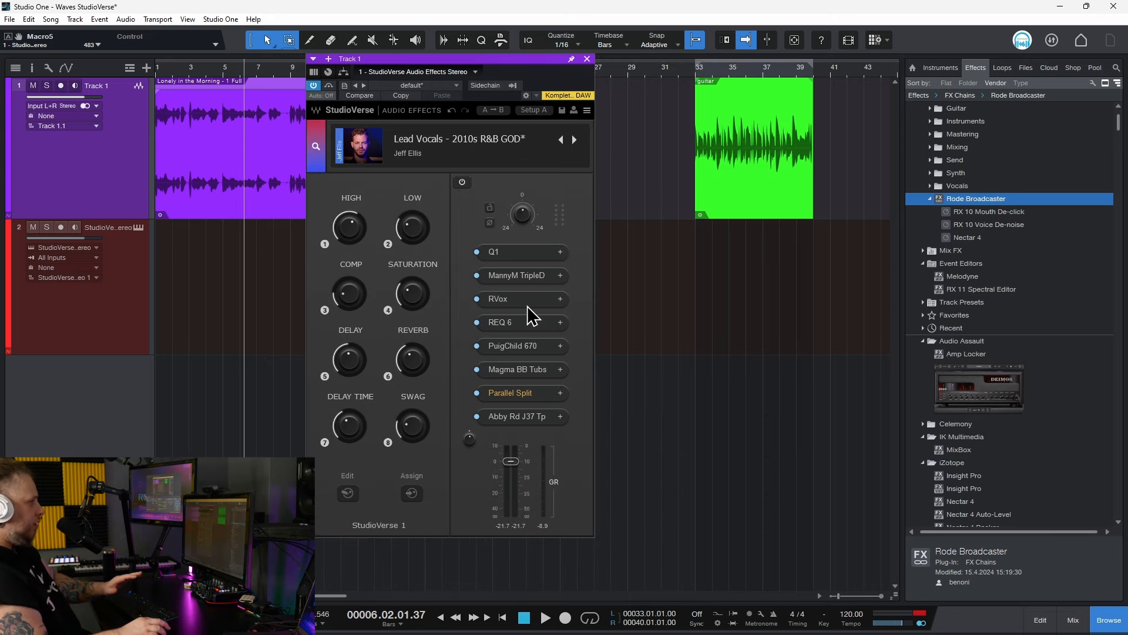
left_click(508, 306)
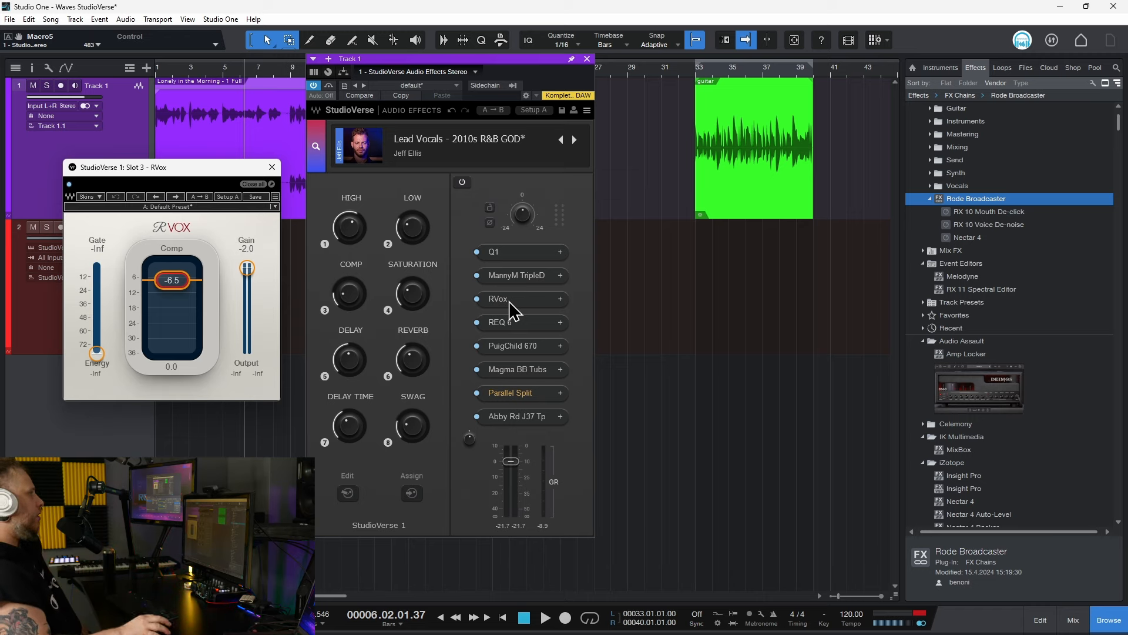
left_click(272, 167)
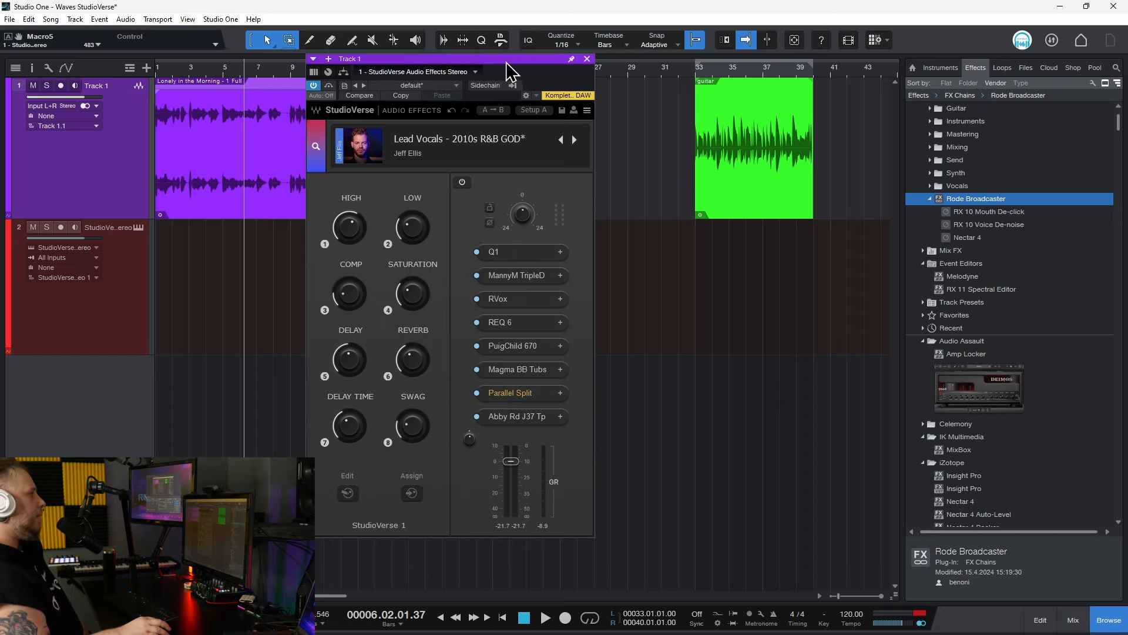
Close the StudioVerse Audio Effects window and switch to the Waves StudioVerse page in the web browser
left_click_drag(509, 72, 614, 69)
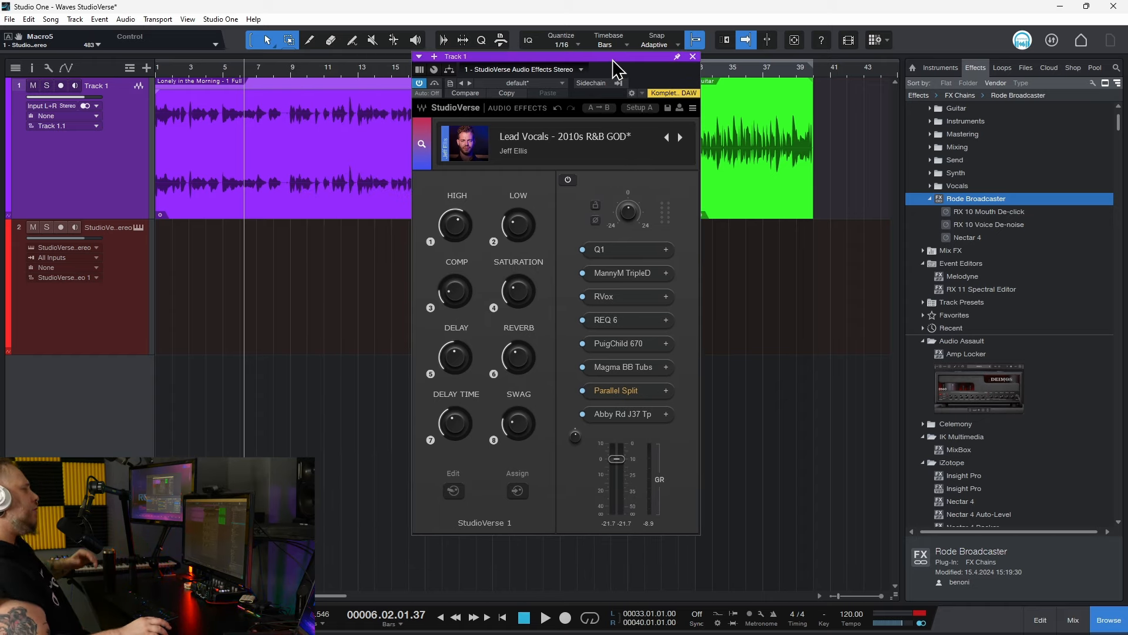
left_click(693, 57)
left_click(515, 624)
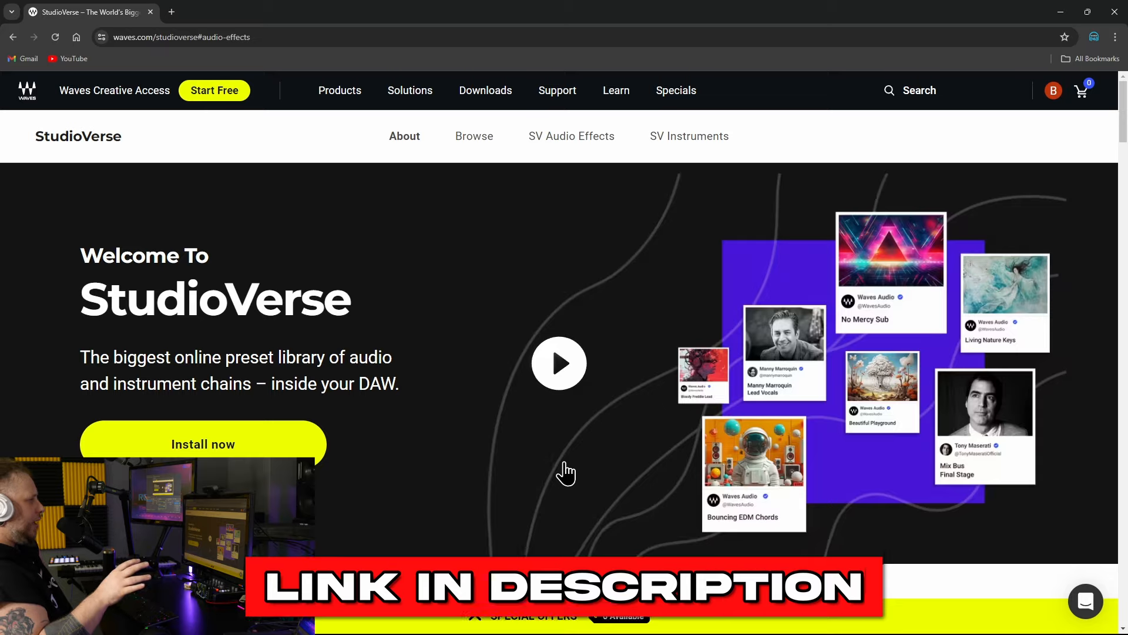
Start the StudioVerse installation from below the Audio Effects demos on the web page and allow Waves Central to open
scroll(565, 472, "down", 14)
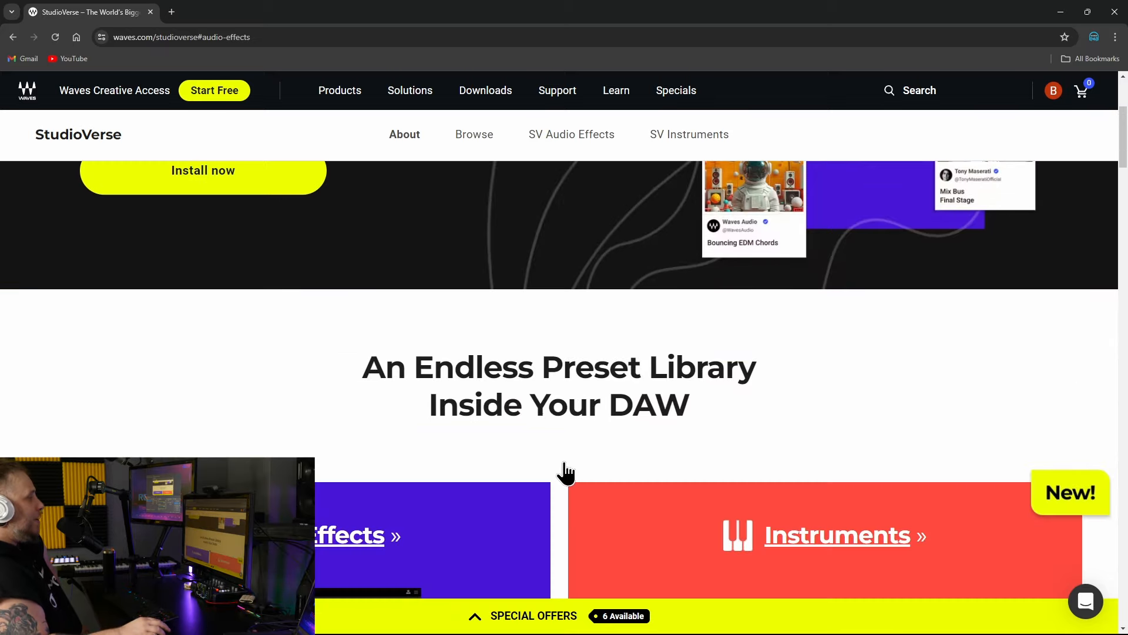
scroll(394, 397, "up", 2)
scroll(568, 435, "down", 11)
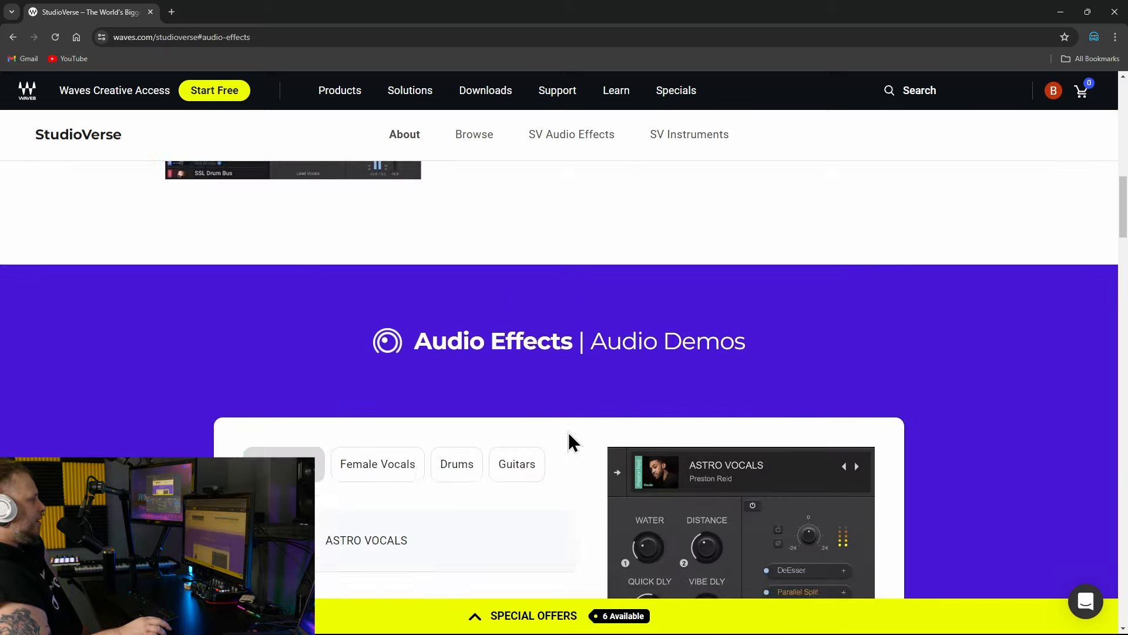
scroll(554, 393, "up", 7)
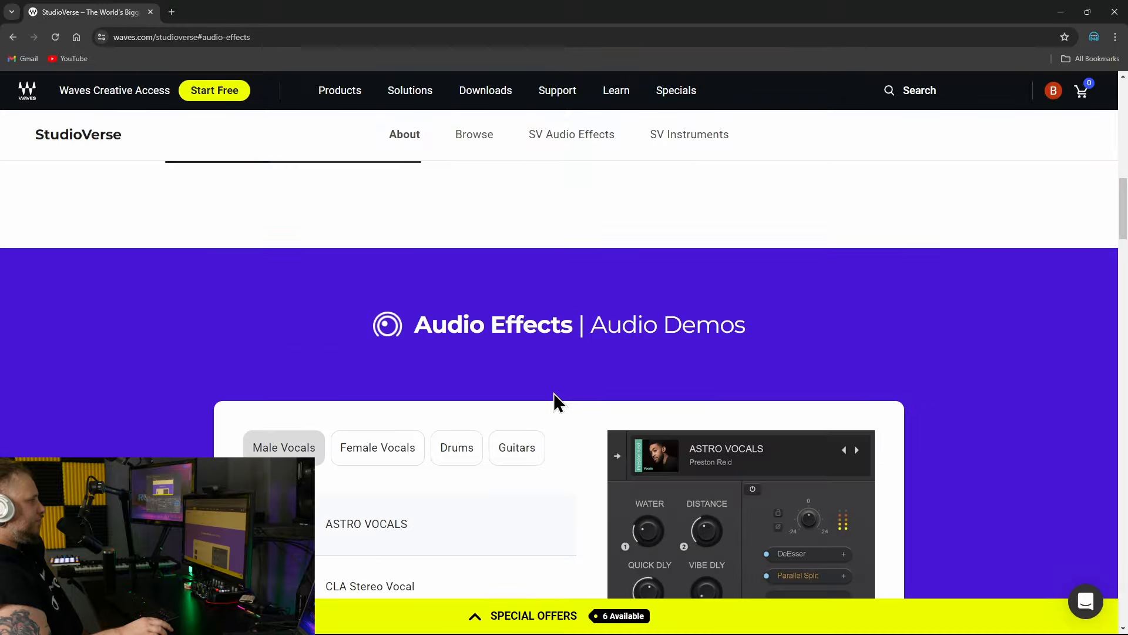
scroll(554, 403, "down", 9)
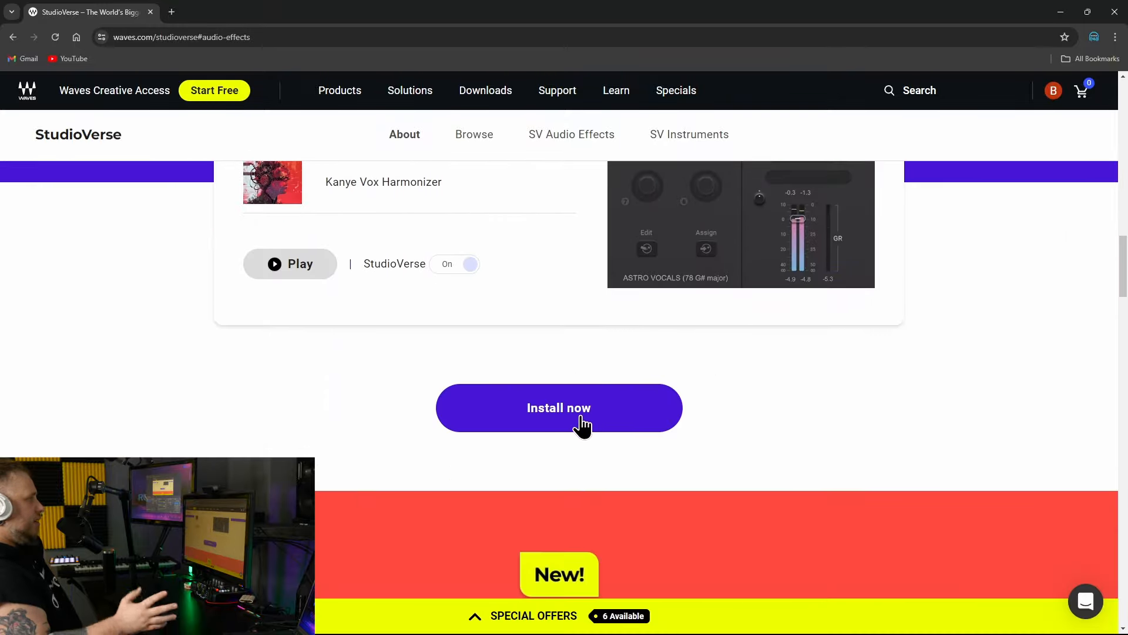
left_click(582, 422)
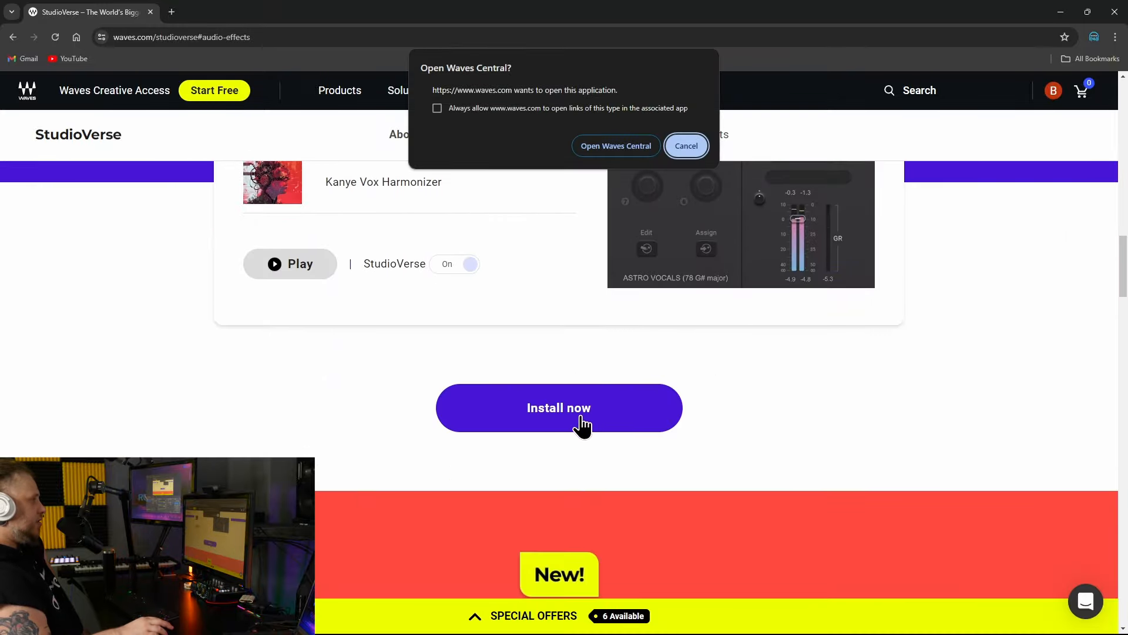
left_click(617, 142)
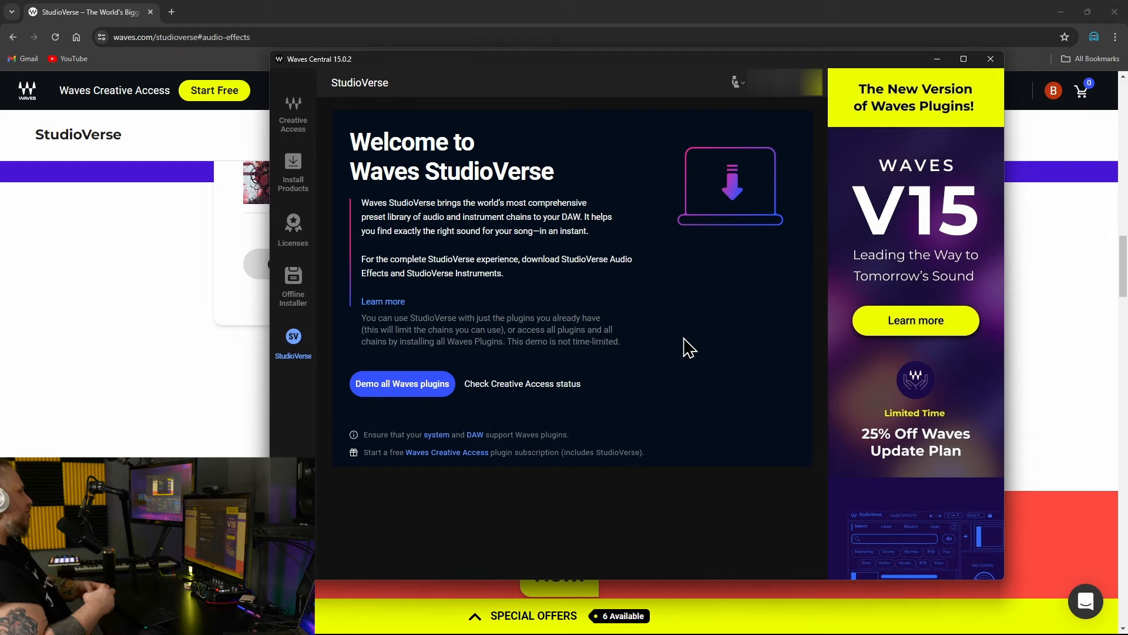
List all installable products in Waves Central and find the StudioVerse Audio Effects, StudioVerse Instruments and StudioVerse entries
left_click(292, 170)
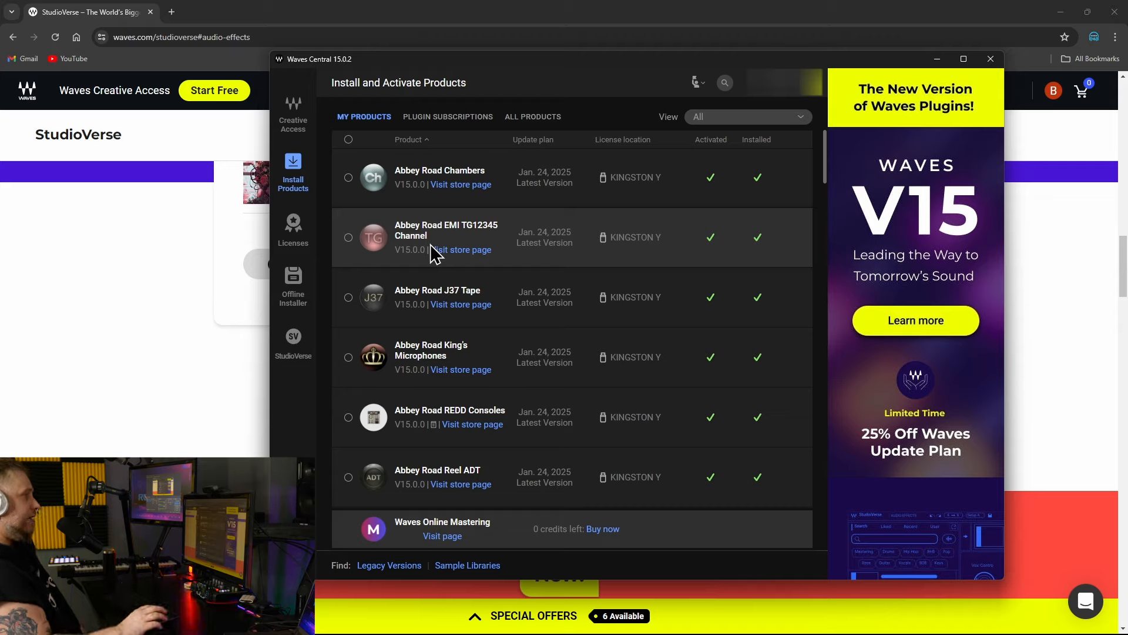
left_click(542, 117)
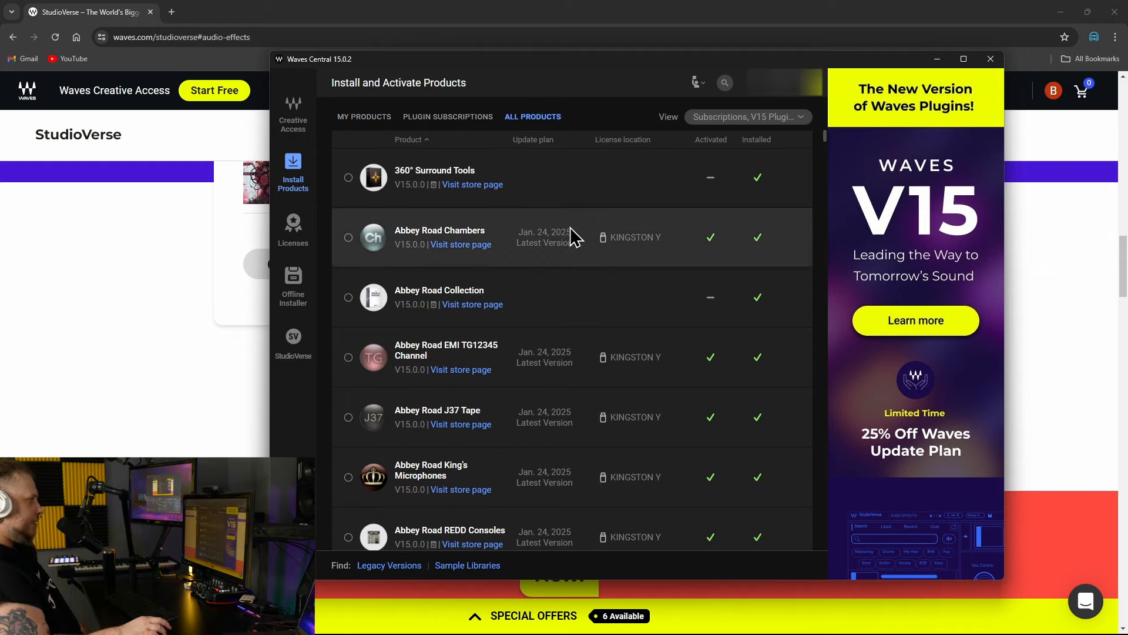
scroll(571, 234, "down", 10)
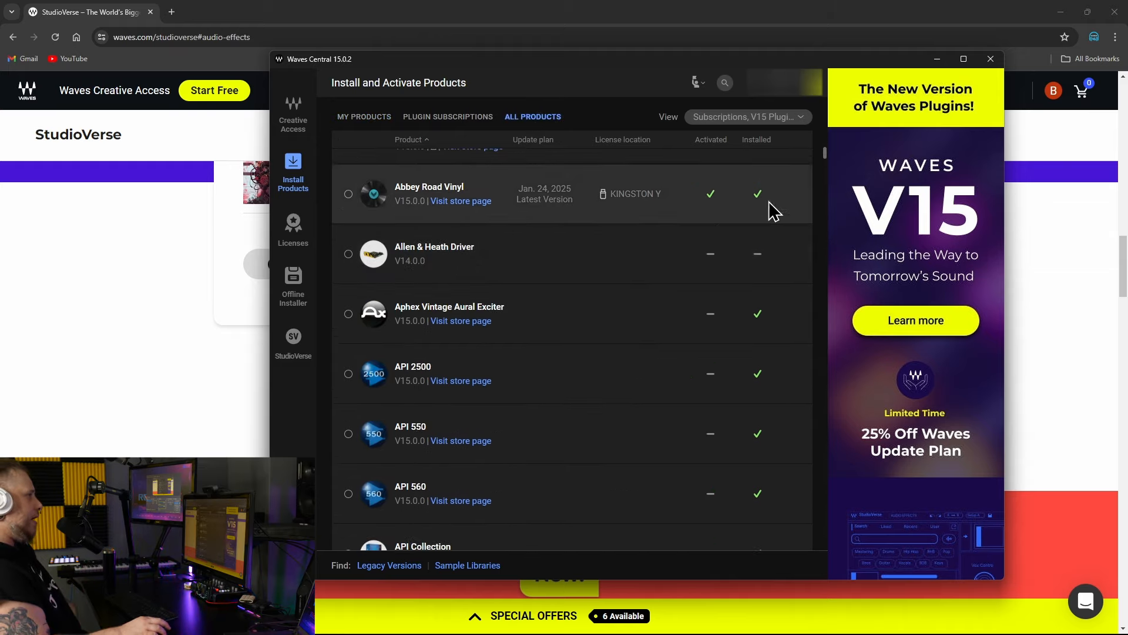
left_click_drag(823, 155, 782, 468)
scroll(775, 470, "down", 12)
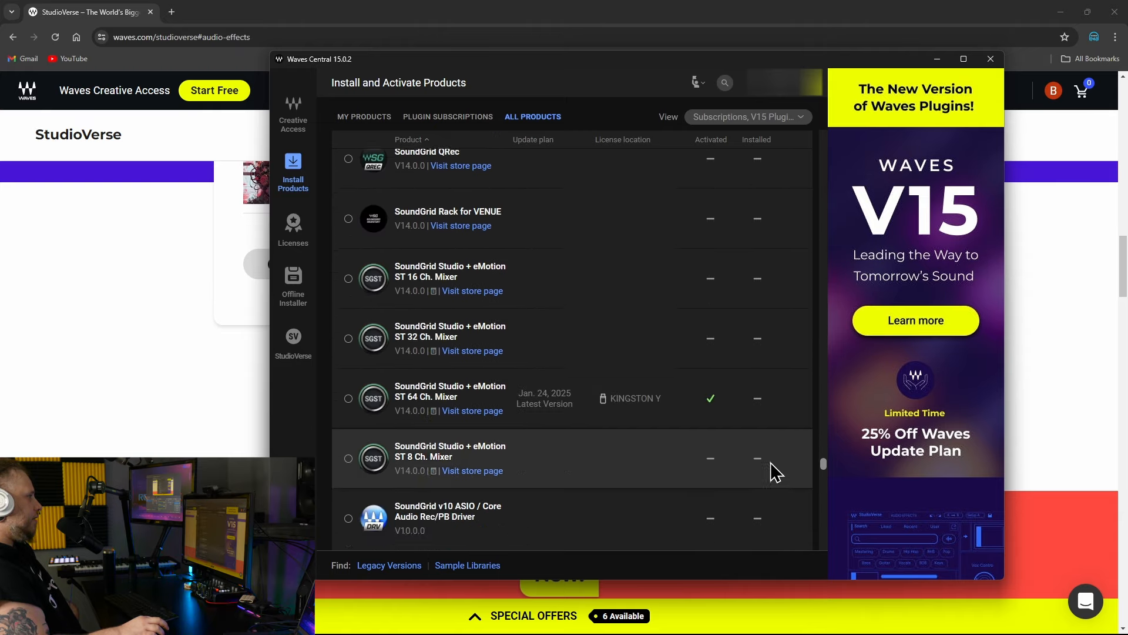
scroll(623, 417, "down", 13)
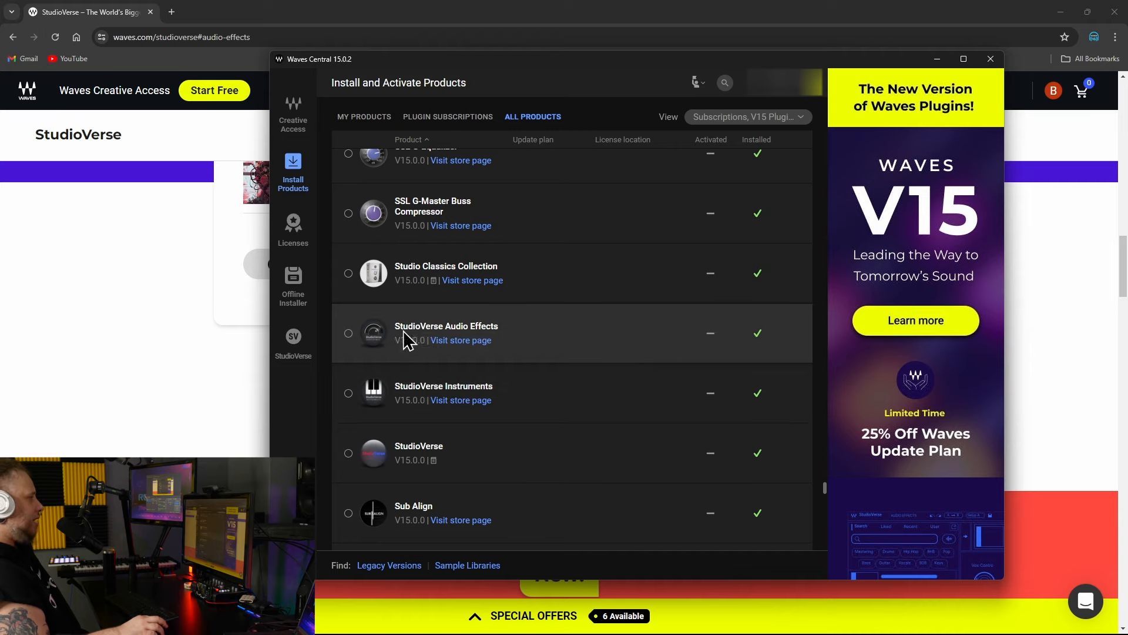
scroll(510, 291, "down", 1)
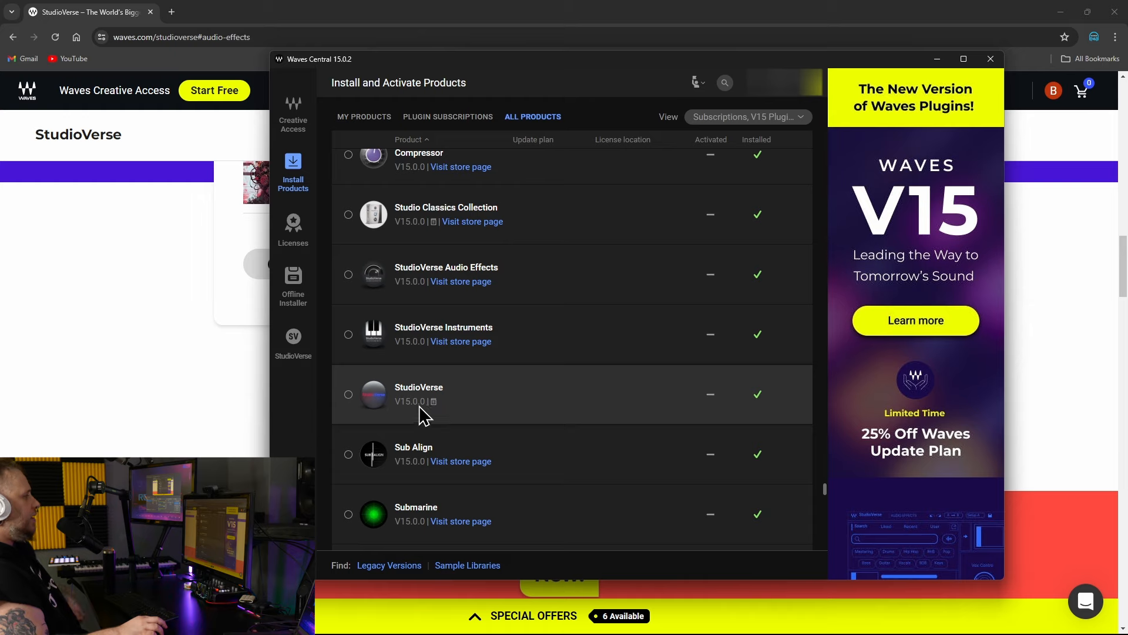
Mark StudioVerse Audio Effects and StudioVerse Instruments for installation, and clear both selections
left_click(348, 275)
left_click(349, 334)
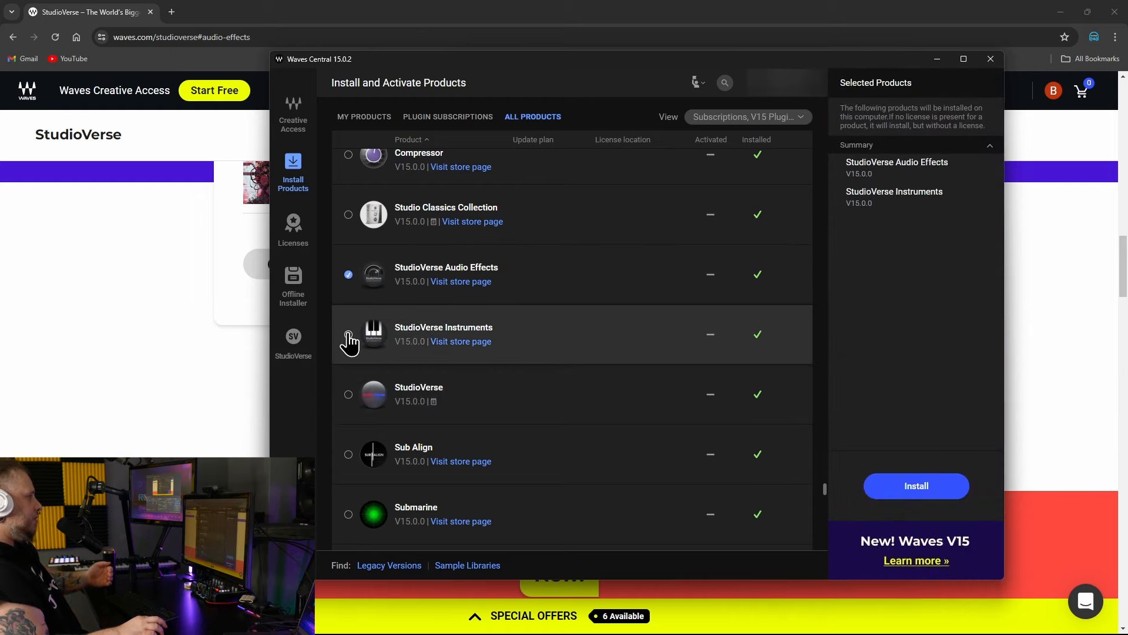
left_click(348, 334)
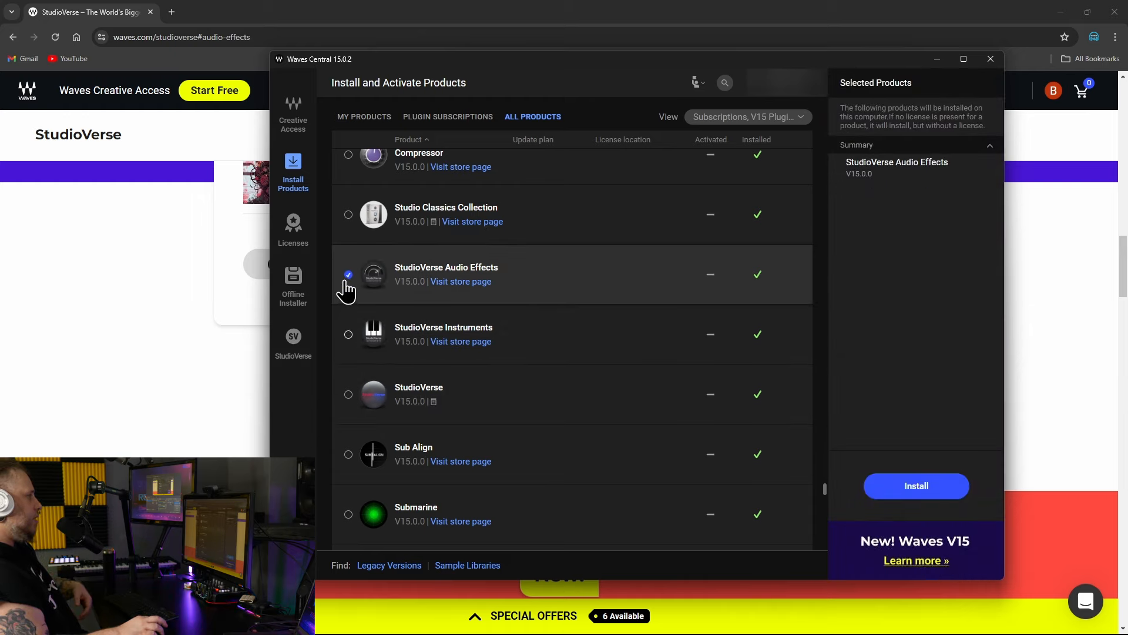
left_click(348, 274)
View the contents of the StudioVerse bundle, and briefly select the bundle for installation before clearing it
left_click(434, 402)
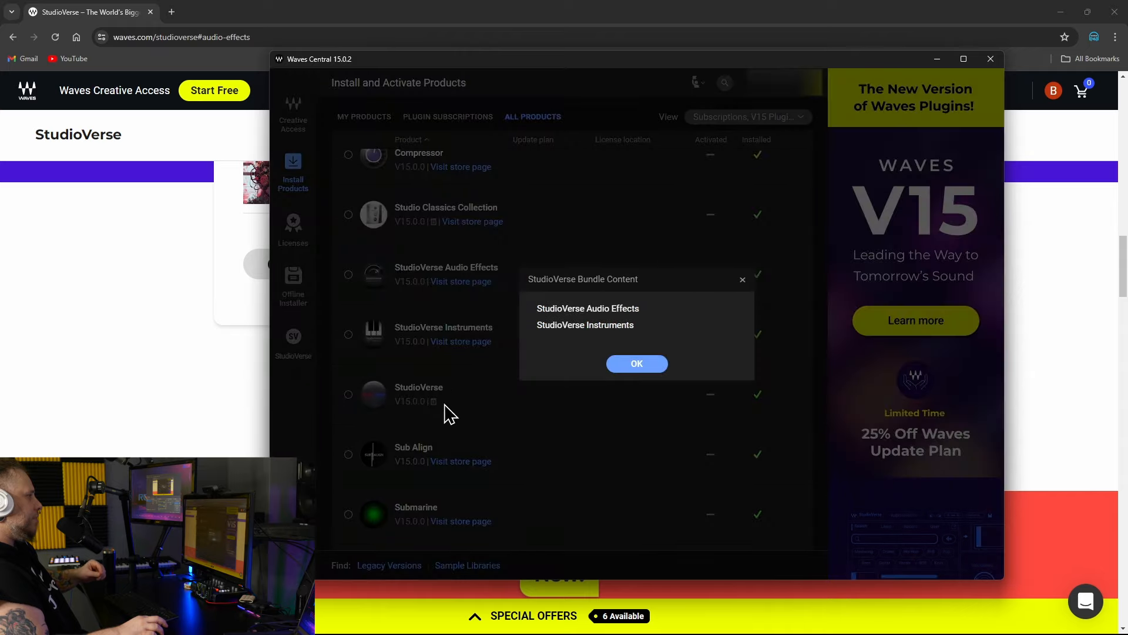
left_click(638, 361)
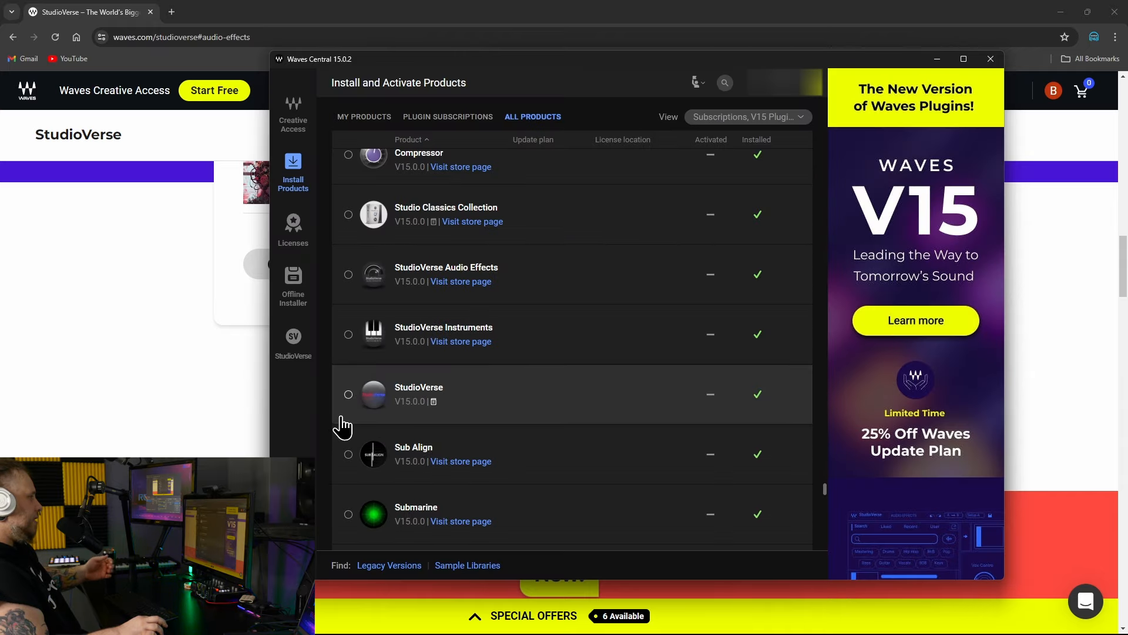
left_click(348, 394)
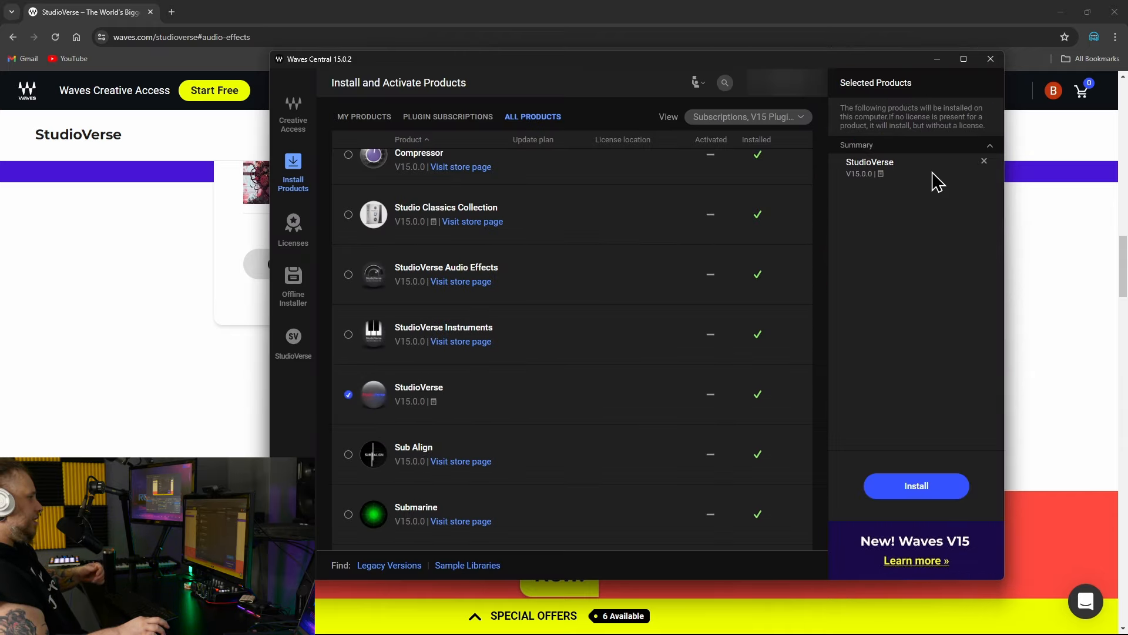
left_click(348, 395)
Select StudioVerse Audio Effects for installation, leaving StudioVerse Instruments out of the selection
left_click(349, 275)
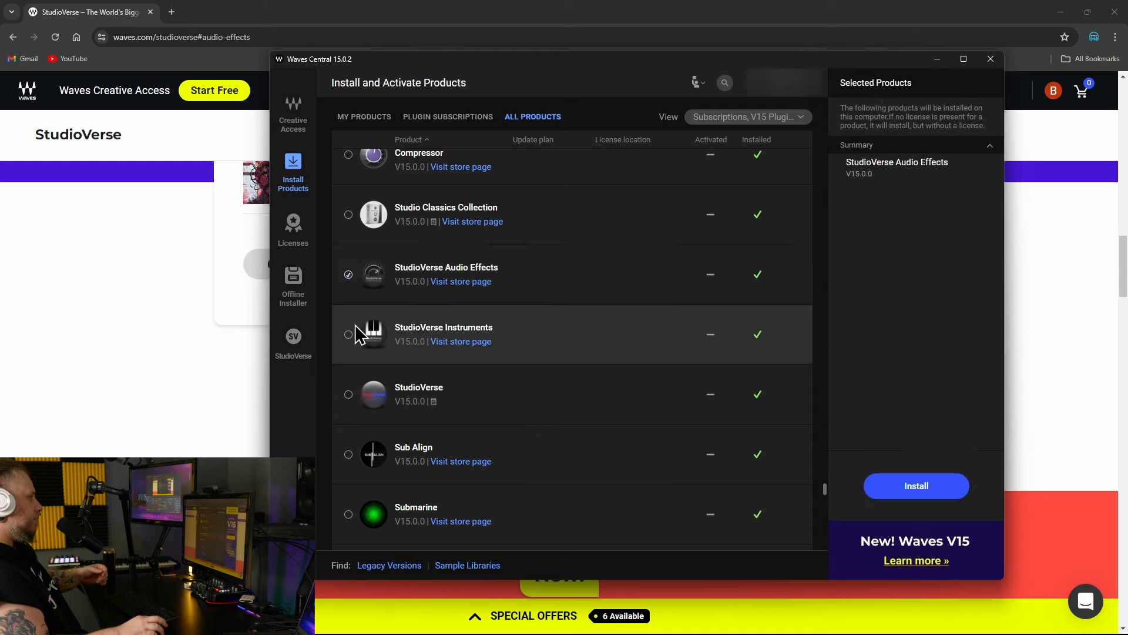
left_click(348, 336)
left_click(349, 335)
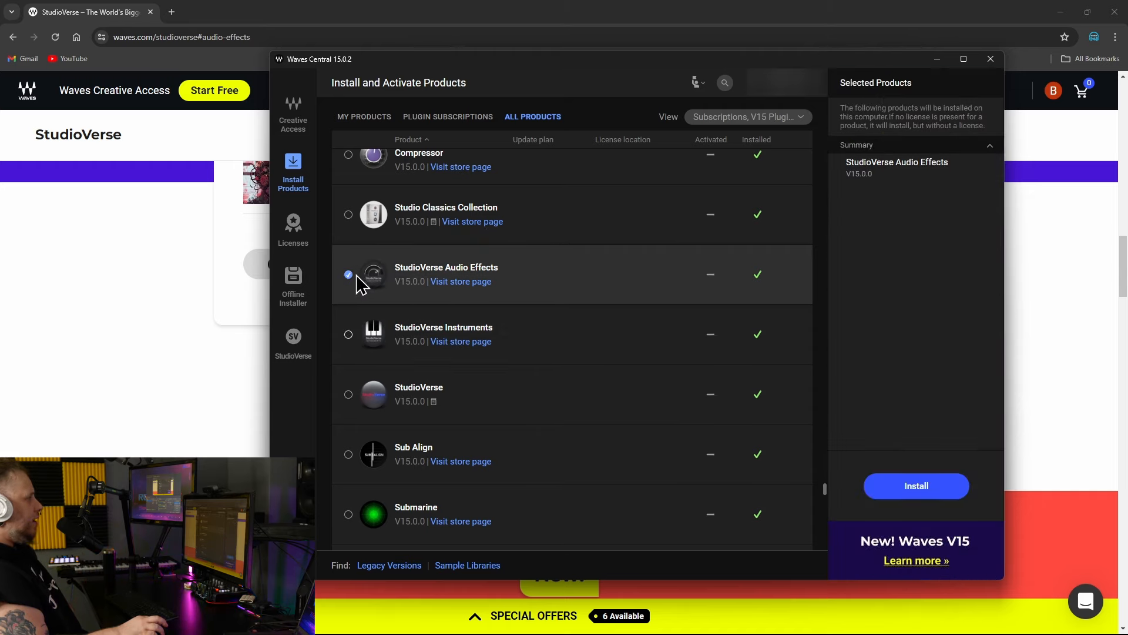
left_click(348, 275)
left_click(348, 275)
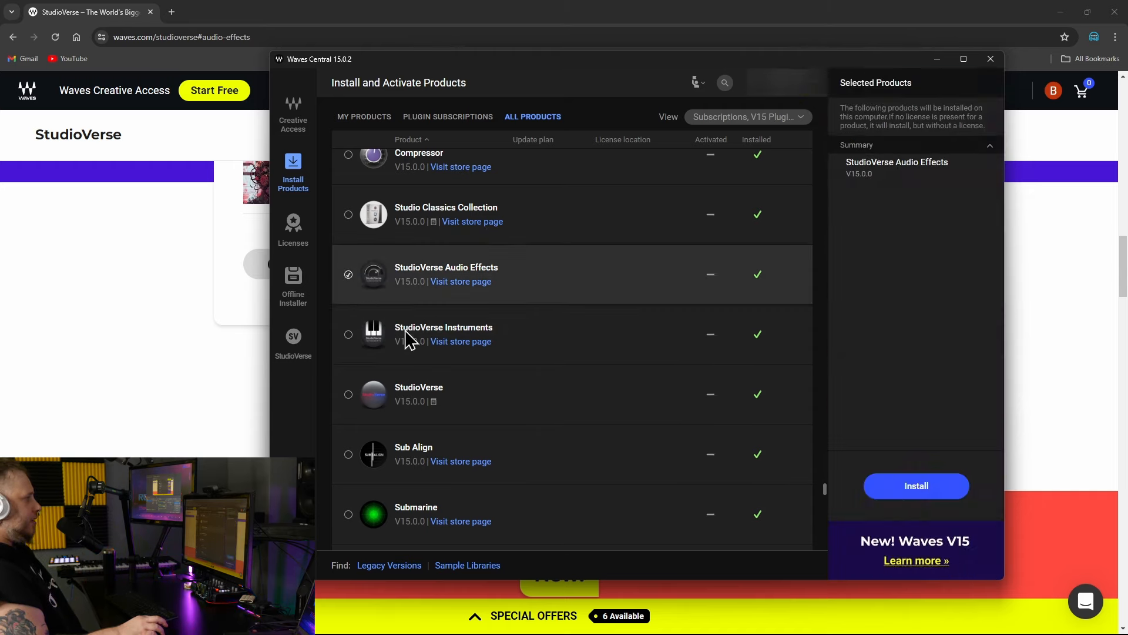